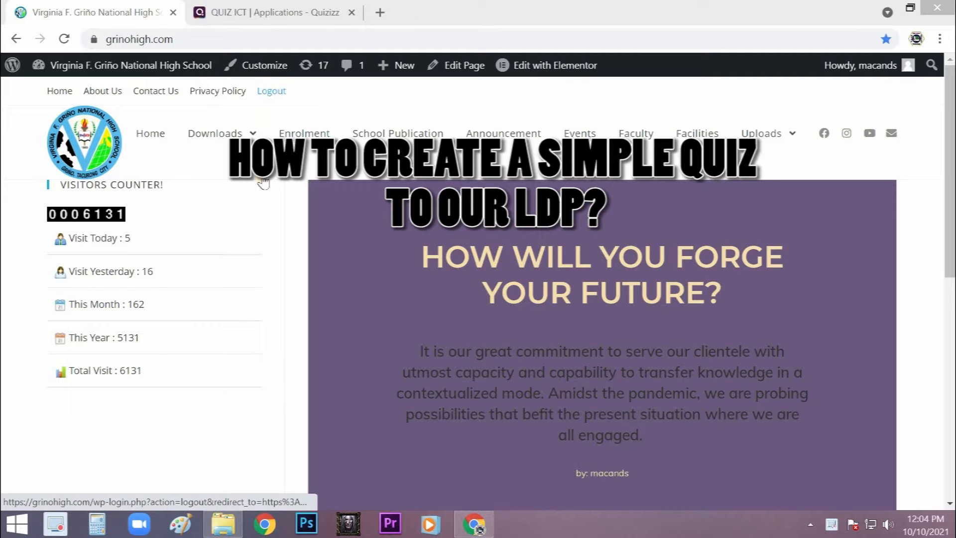
# - Log out of the school website and log back in with the saved credentials
pyautogui.click(282, 92)
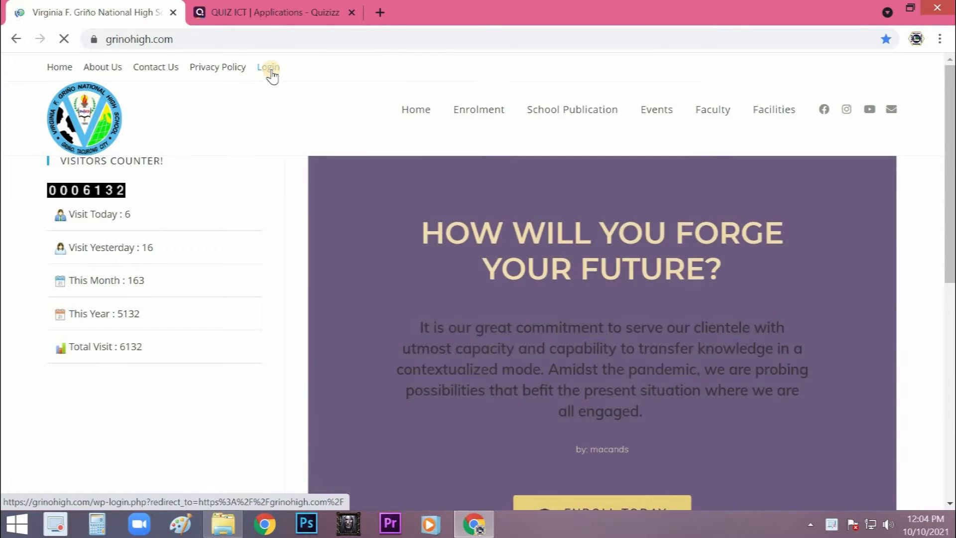
pyautogui.click(269, 67)
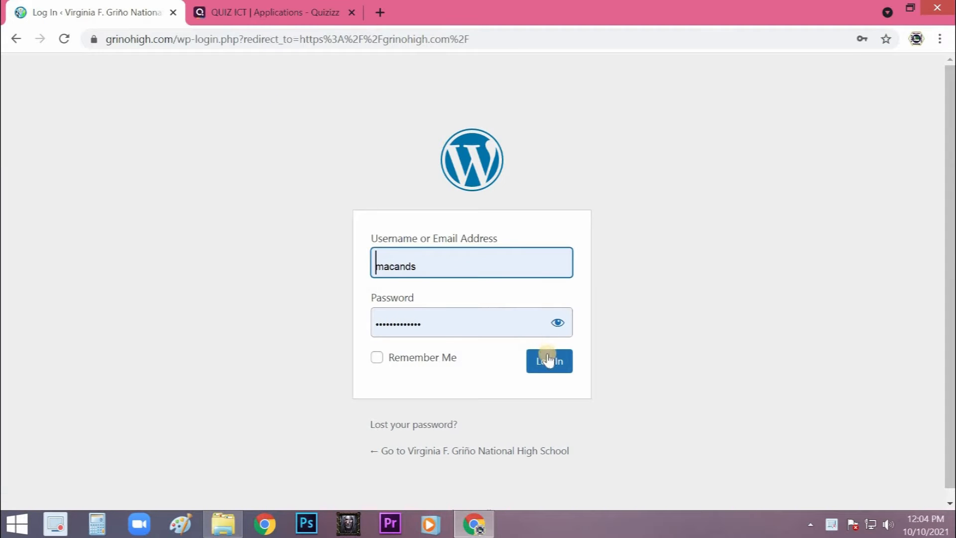
pyautogui.click(549, 359)
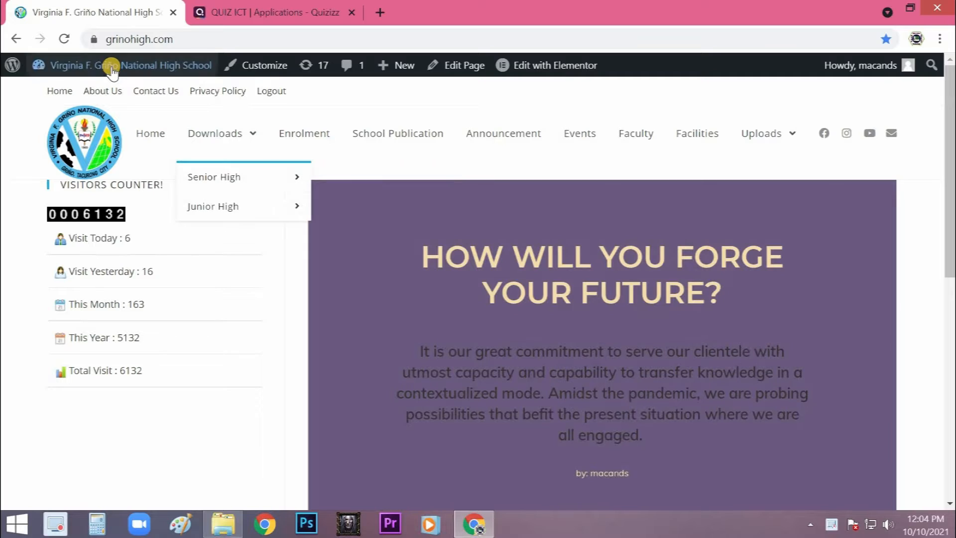
# - Open the site's WordPress admin dashboard in a new browser tab
pyautogui.moveTo(109, 70)
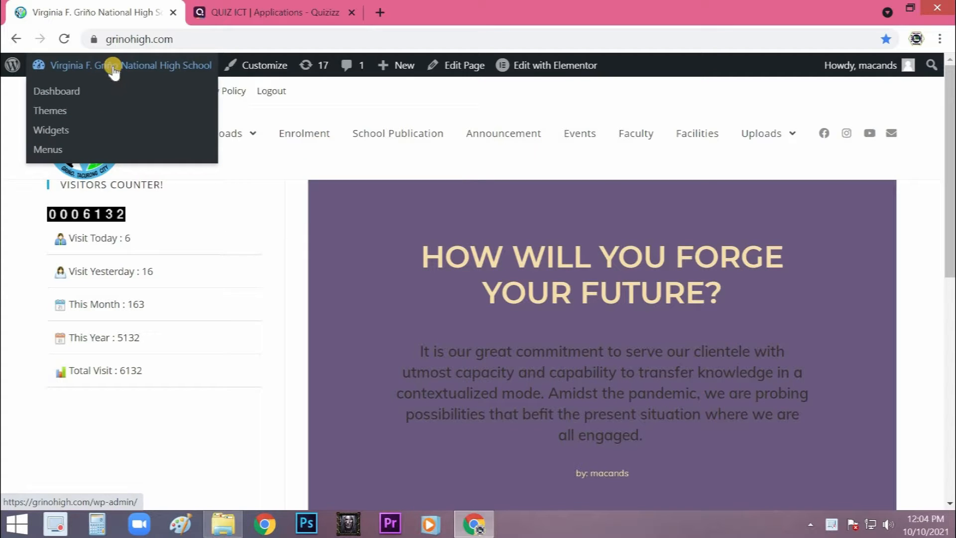
pyautogui.middleClick(70, 94)
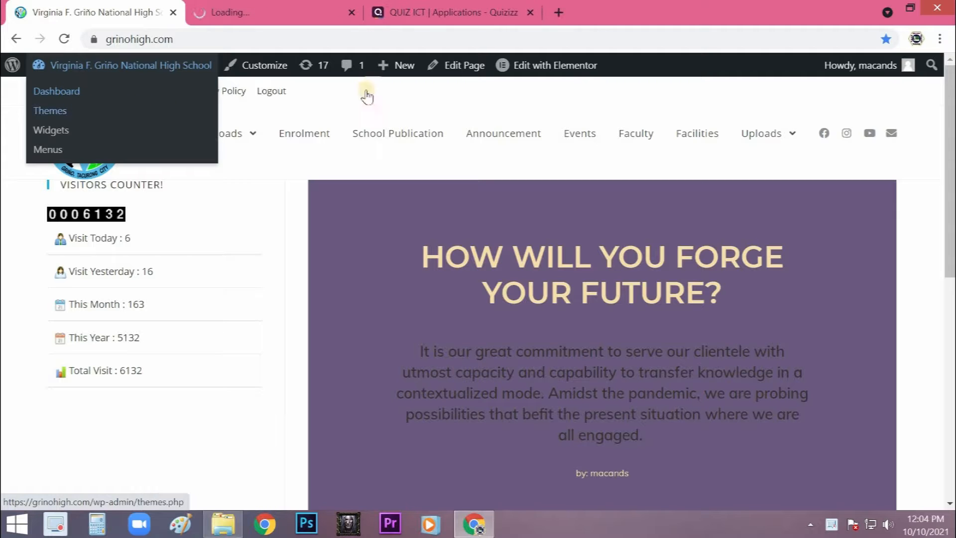
pyautogui.click(277, 10)
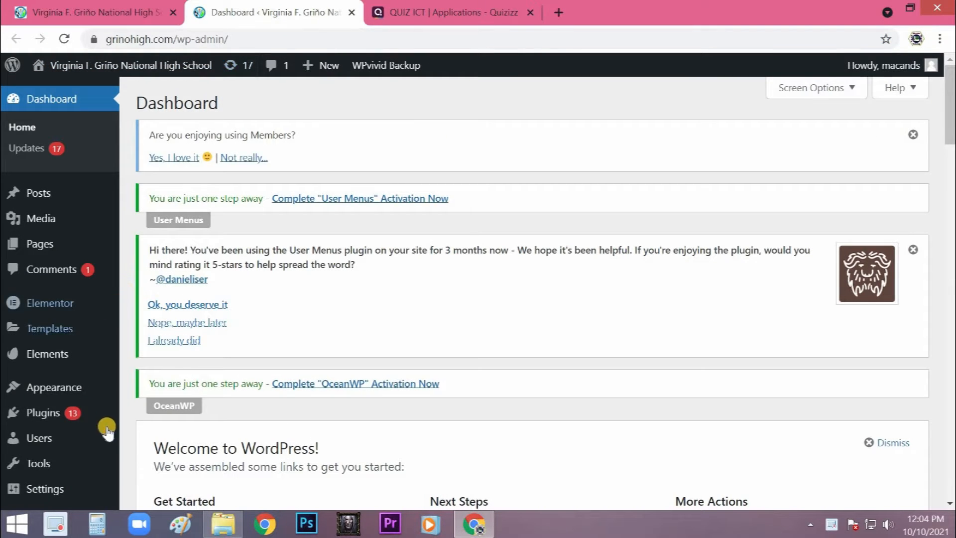
# - Go to the dashboard of the QSM quiz plugin
pyautogui.scroll(-1, 100, 412)
pyautogui.scroll(-3, 99, 413)
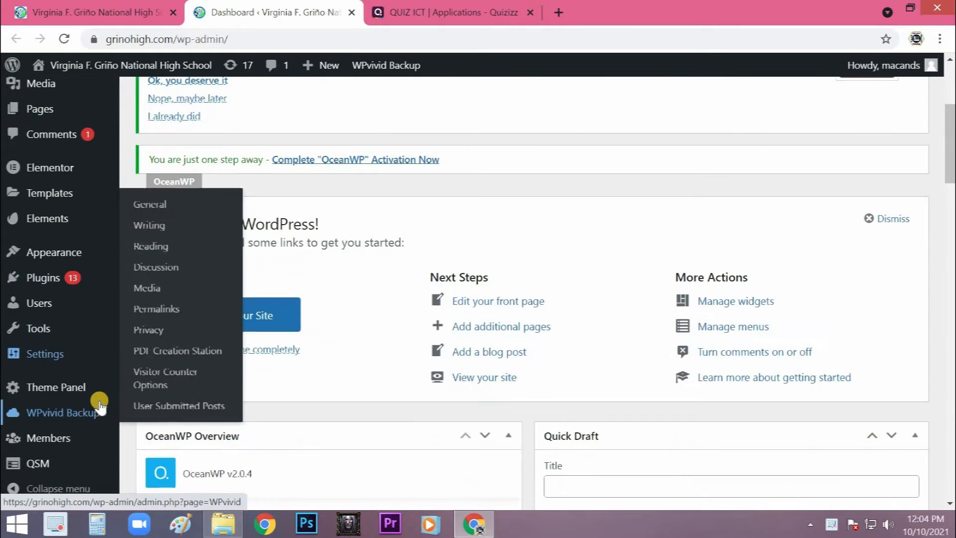
pyautogui.scroll(-1, 33, 329)
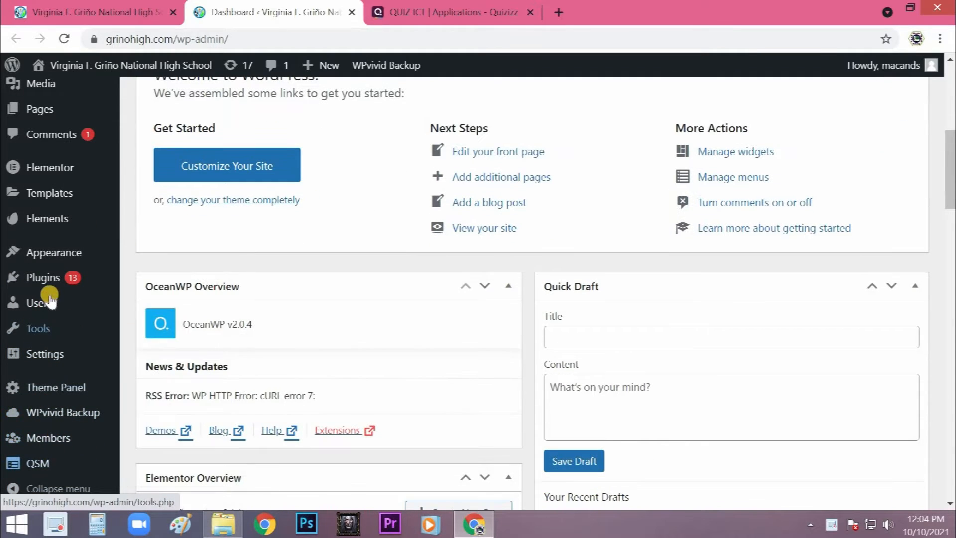
pyautogui.moveTo(44, 465)
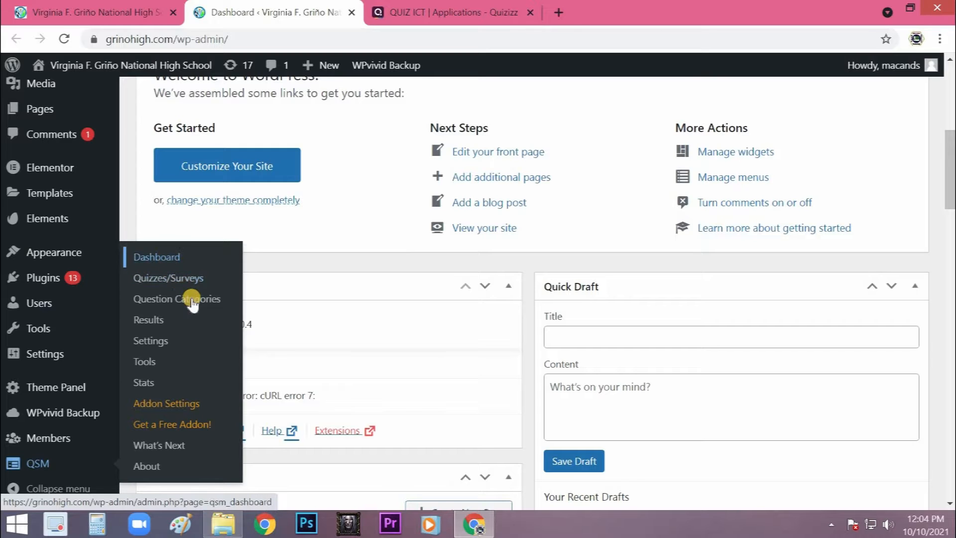
pyautogui.click(192, 277)
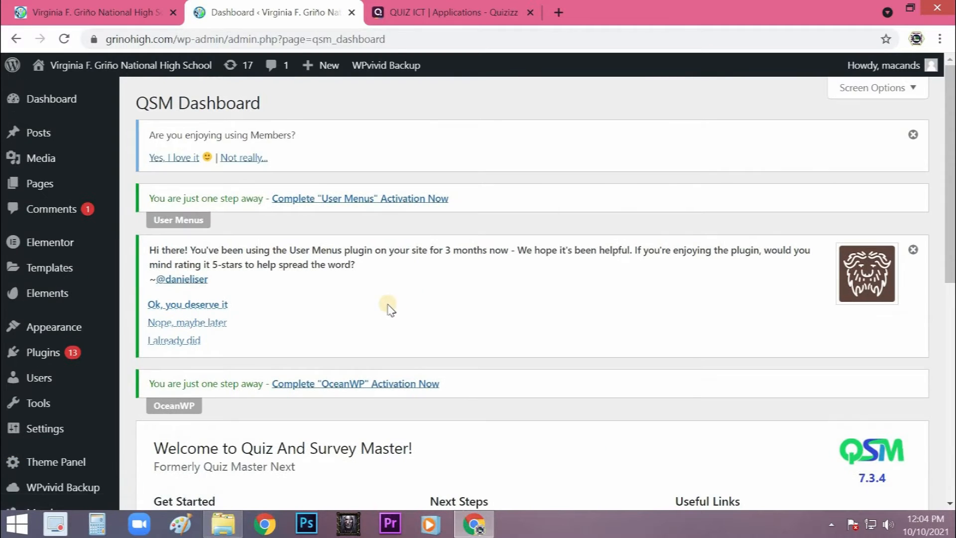
# - Start creating a new quiz with the Default Theme and proceed to its quiz settings
pyautogui.scroll(-5, 375, 298)
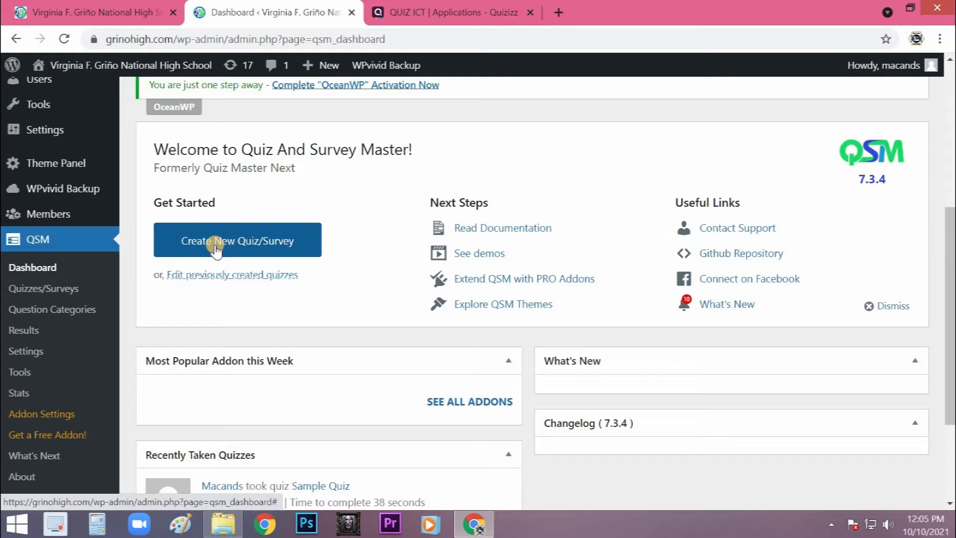
pyautogui.click(243, 249)
pyautogui.click(222, 273)
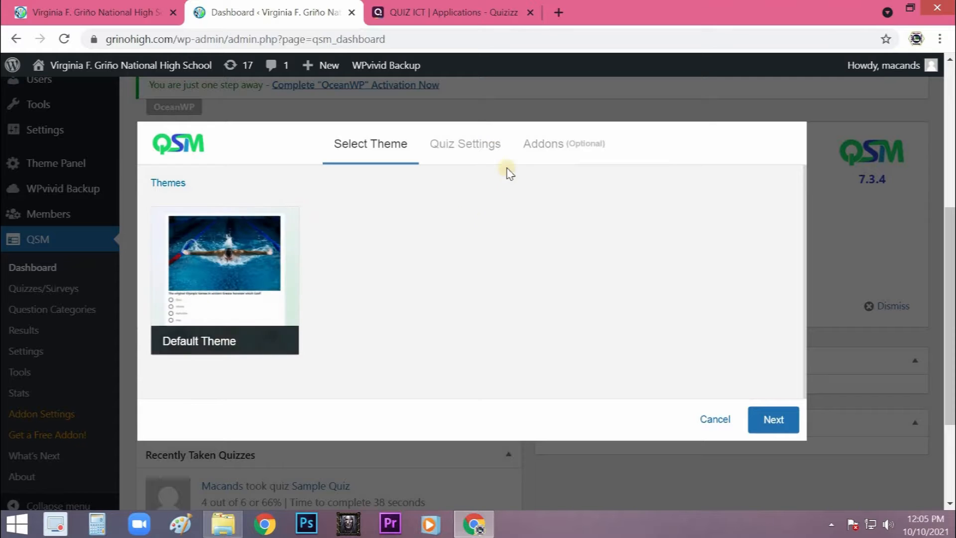
pyautogui.click(479, 154)
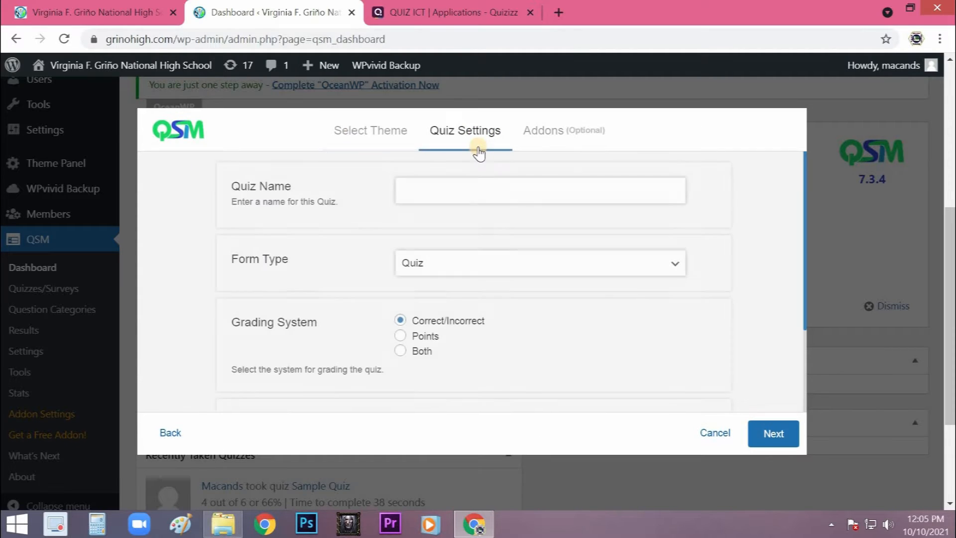
# - Name the new quiz "ICT Quiz Grade 11"
pyautogui.click(436, 196)
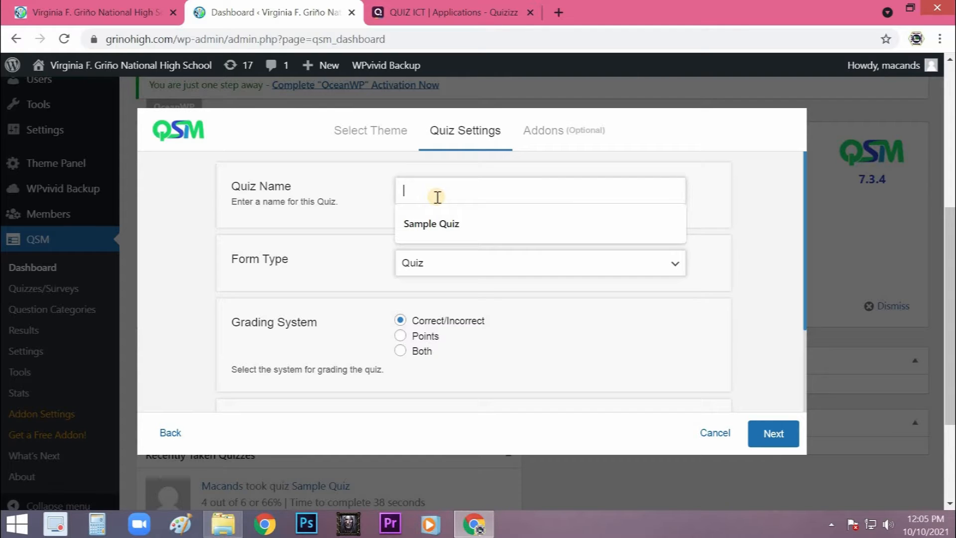
pyautogui.write('ICT Quiz')
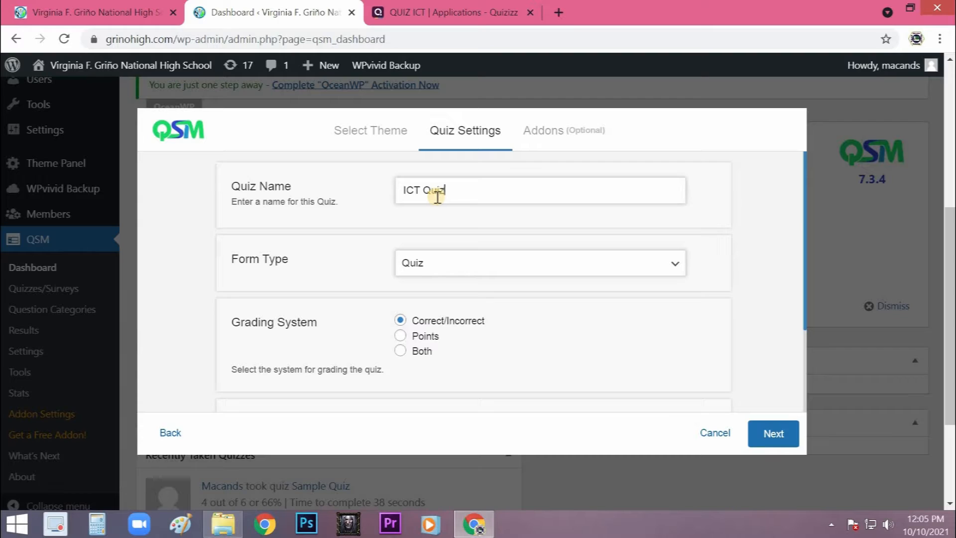
pyautogui.write(' Grade 11')
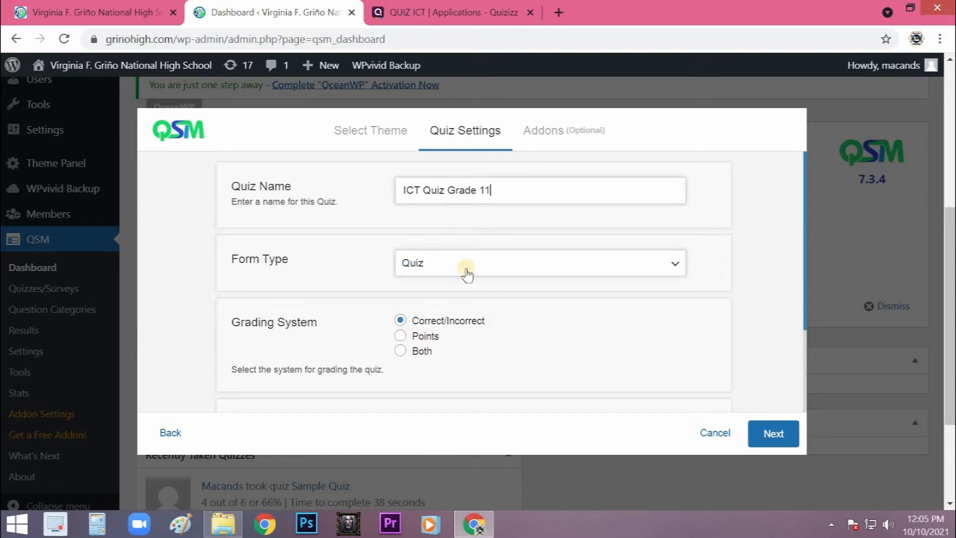
pyautogui.click(673, 268)
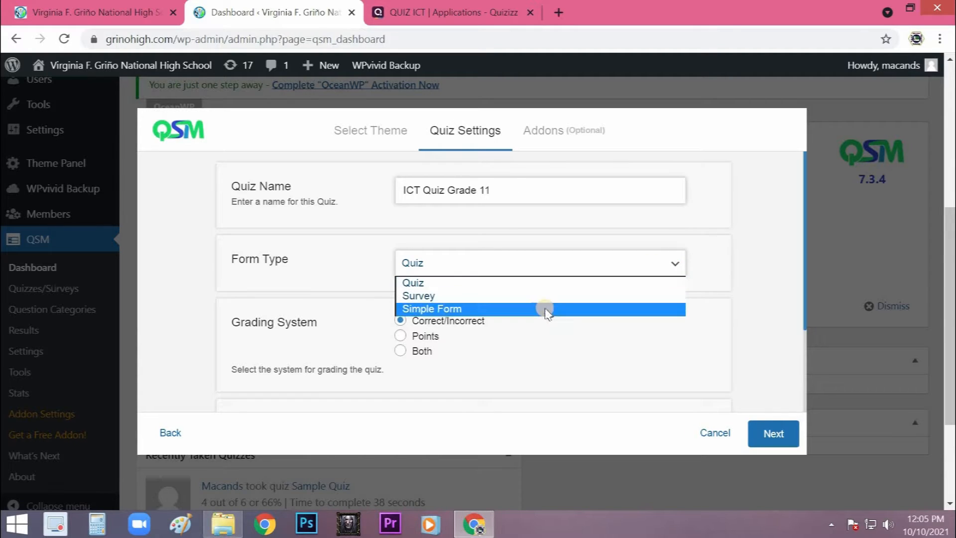
pyautogui.click(525, 296)
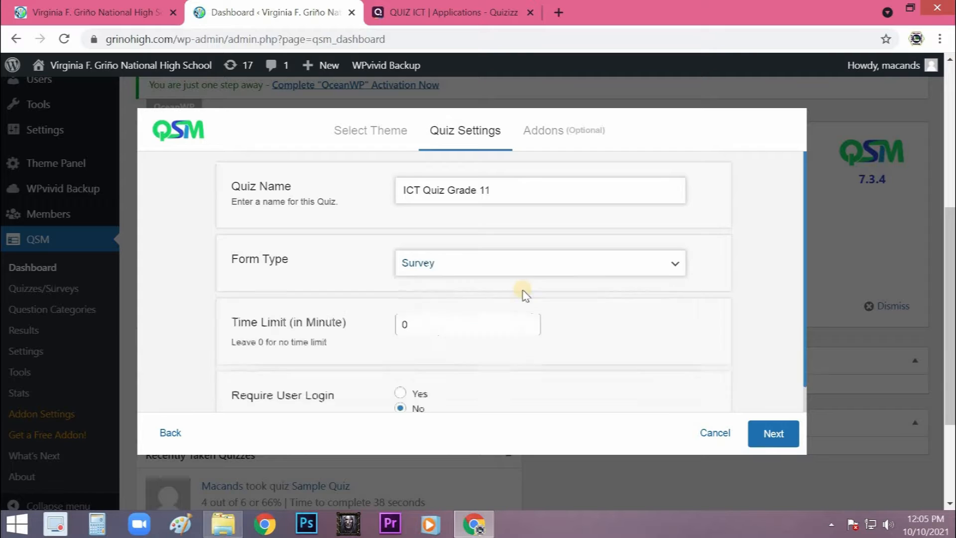
pyautogui.click(622, 271)
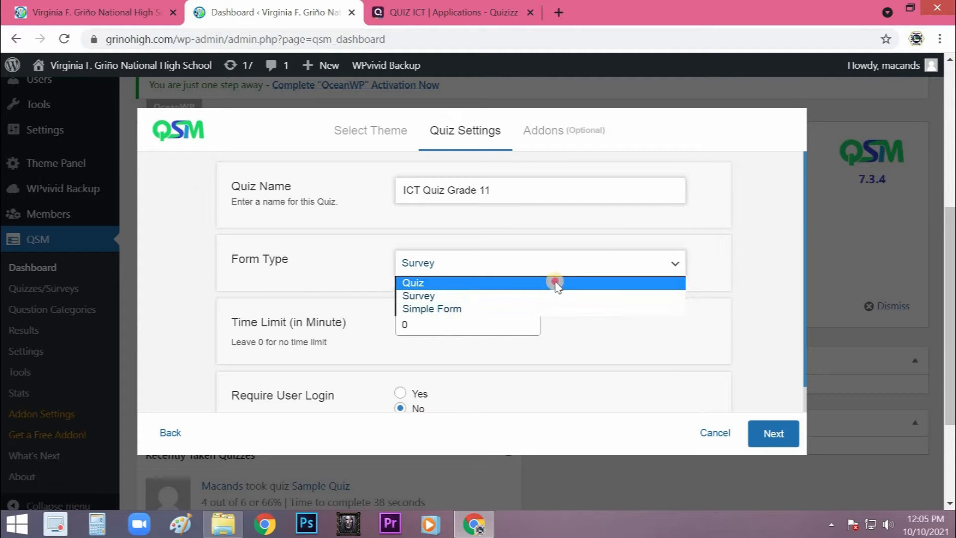
pyautogui.click(550, 279)
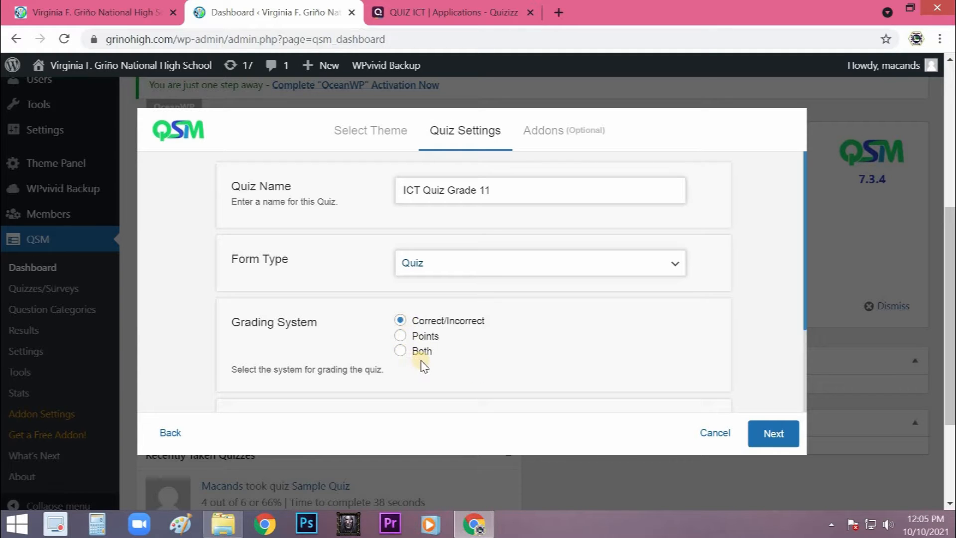
# - Set the quiz's time limit to 60 minutes
pyautogui.scroll(-3, 655, 331)
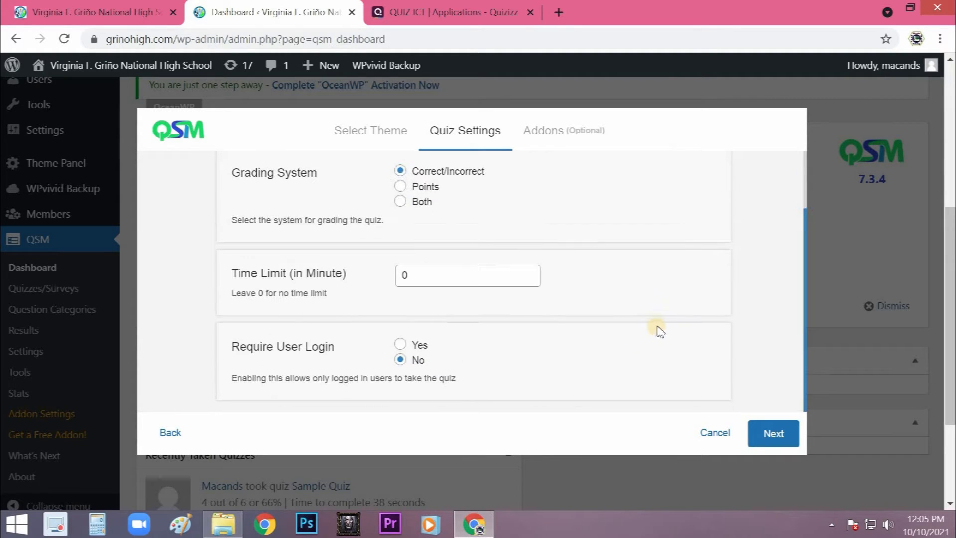
pyautogui.doubleClick(404, 276)
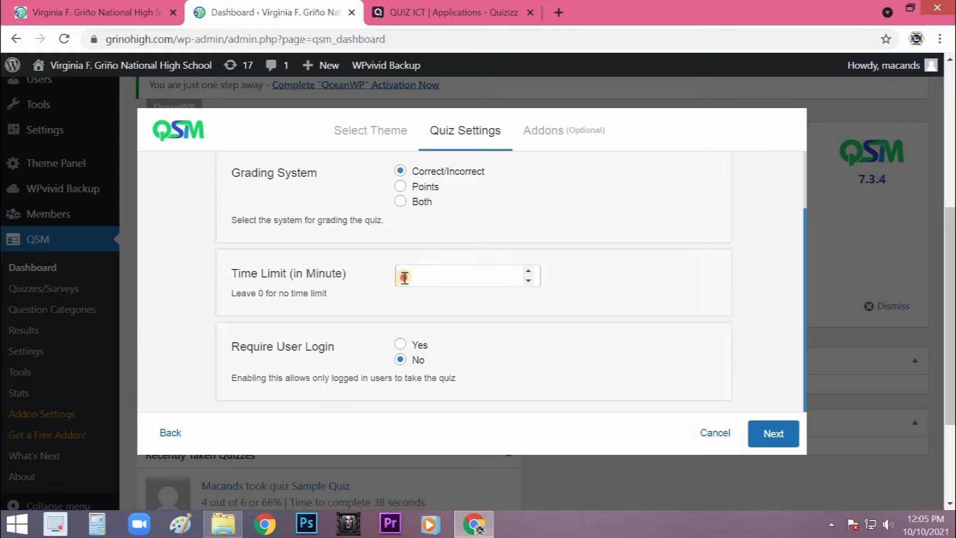
pyautogui.write('60')
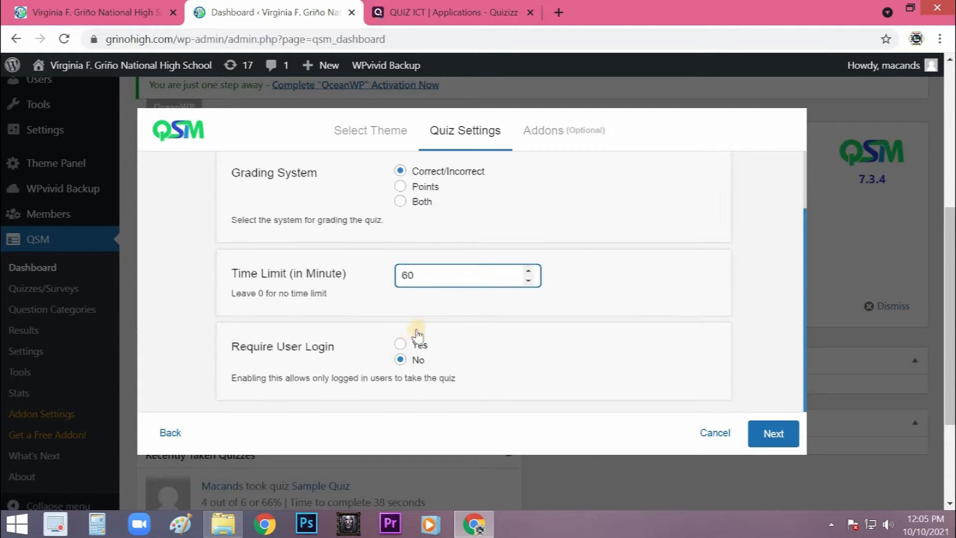
# - Require user login for taking the quiz, and create the quiz without choosing any addons
pyautogui.scroll(-1, 413, 334)
pyautogui.click(401, 332)
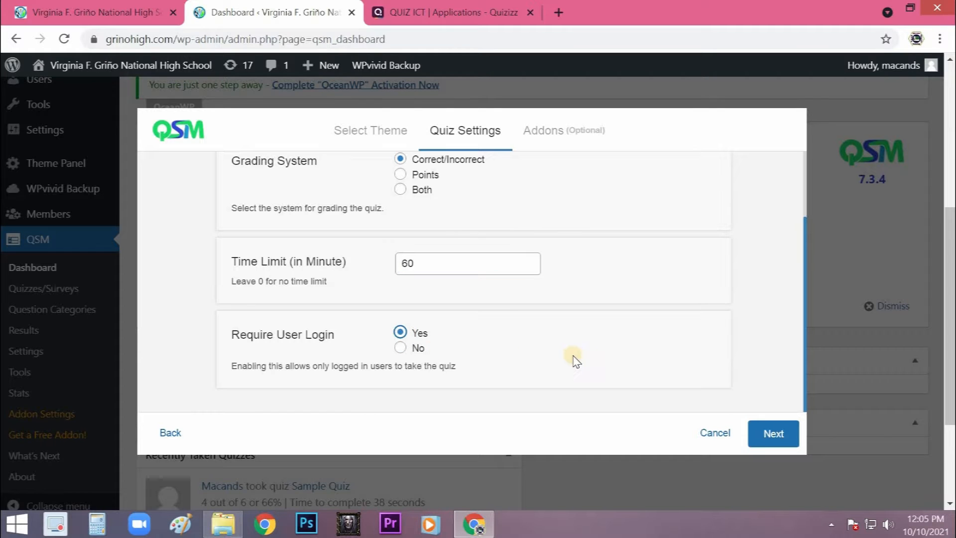
pyautogui.scroll(-3, 572, 354)
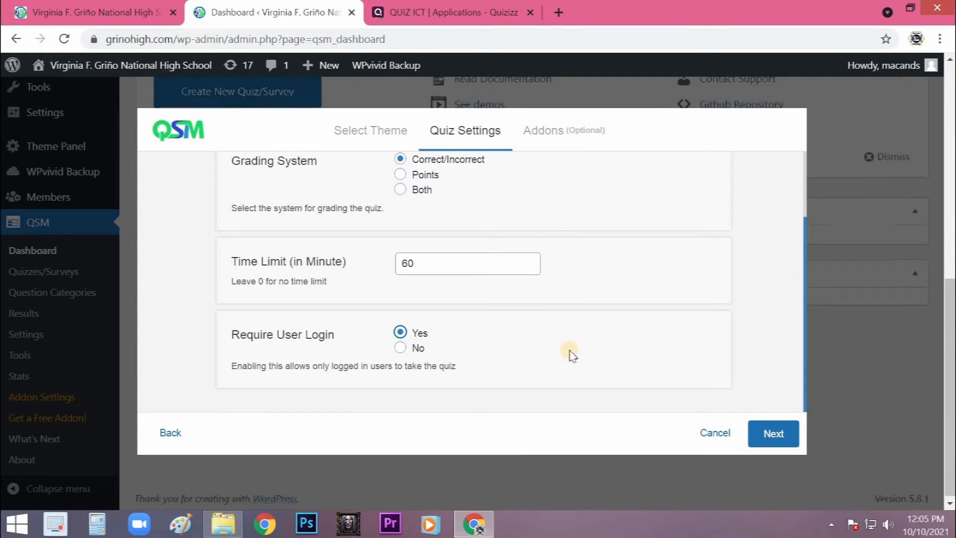
pyautogui.click(773, 432)
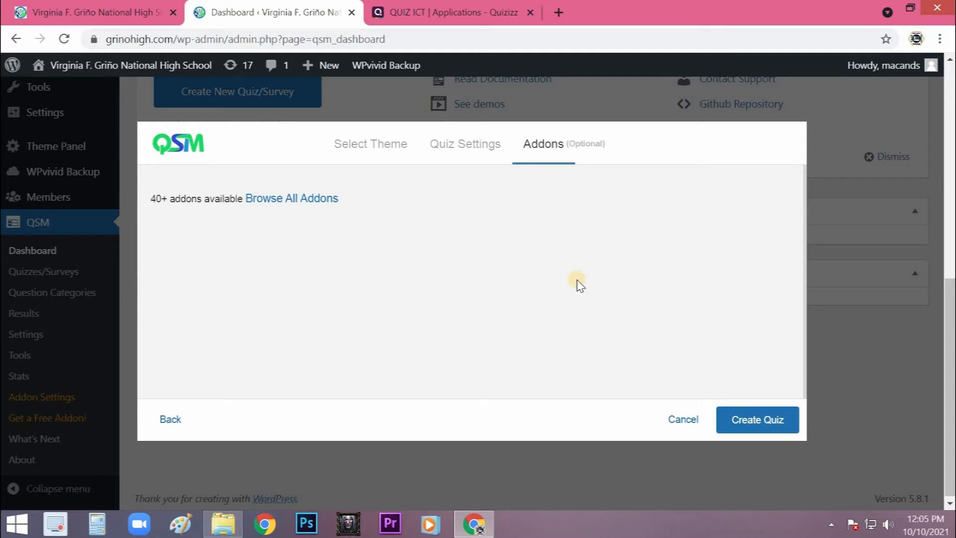
pyautogui.click(739, 423)
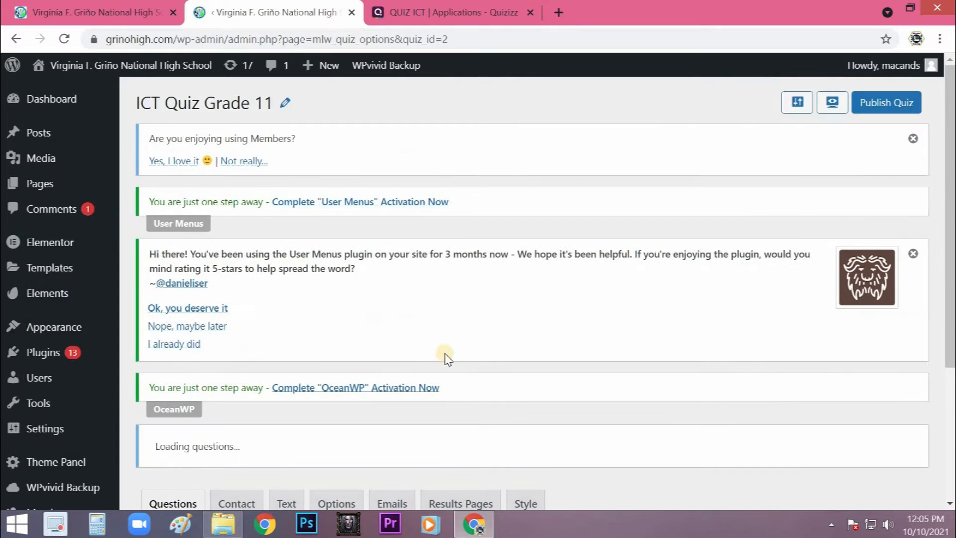
# - Enter "1. What is ICT?" as the text of the first question on Page 1
pyautogui.scroll(-5, 444, 357)
pyautogui.scroll(-4, 440, 318)
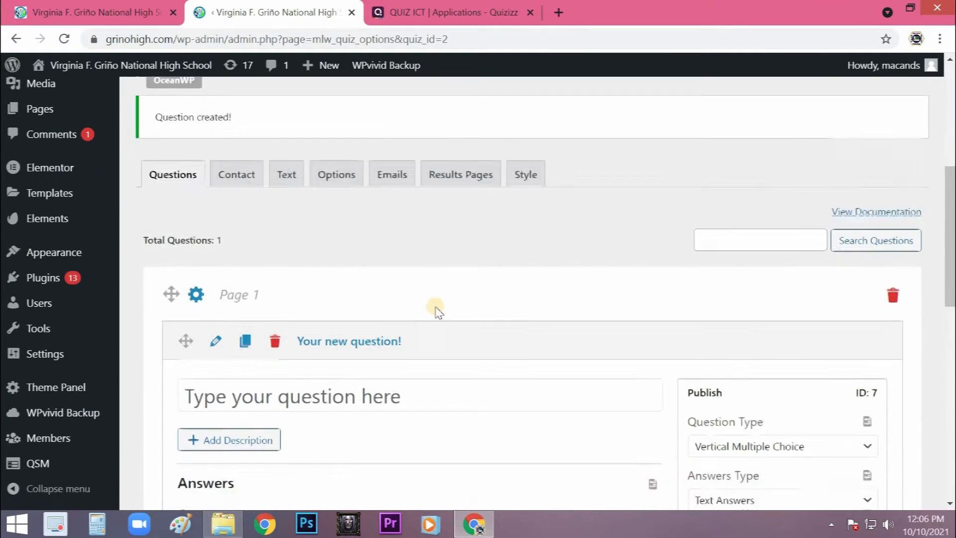
pyautogui.scroll(-2, 429, 294)
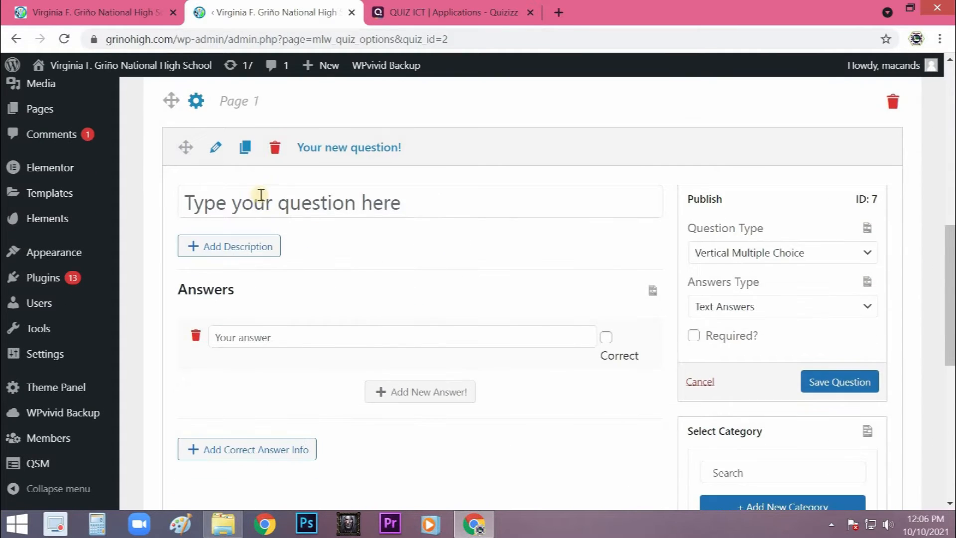
pyautogui.click(310, 201)
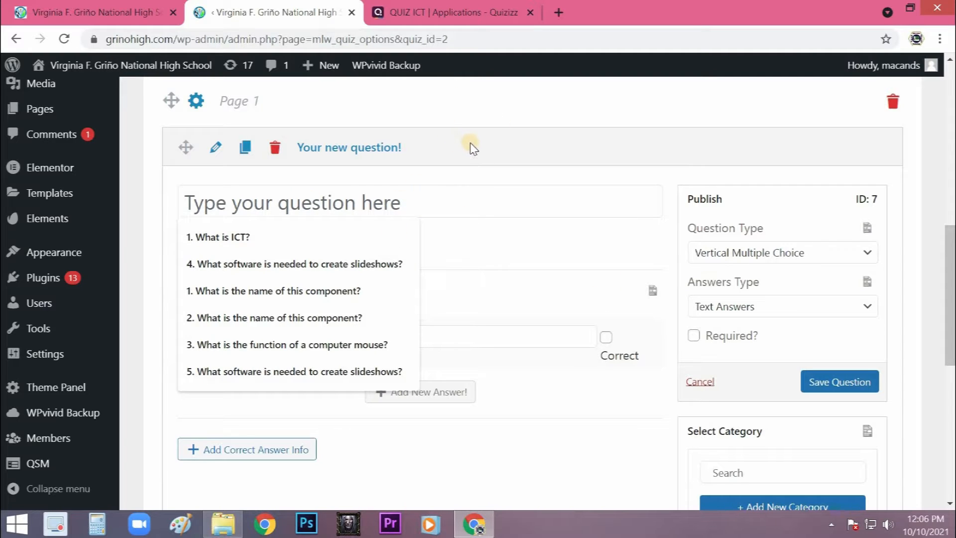
pyautogui.click(208, 204)
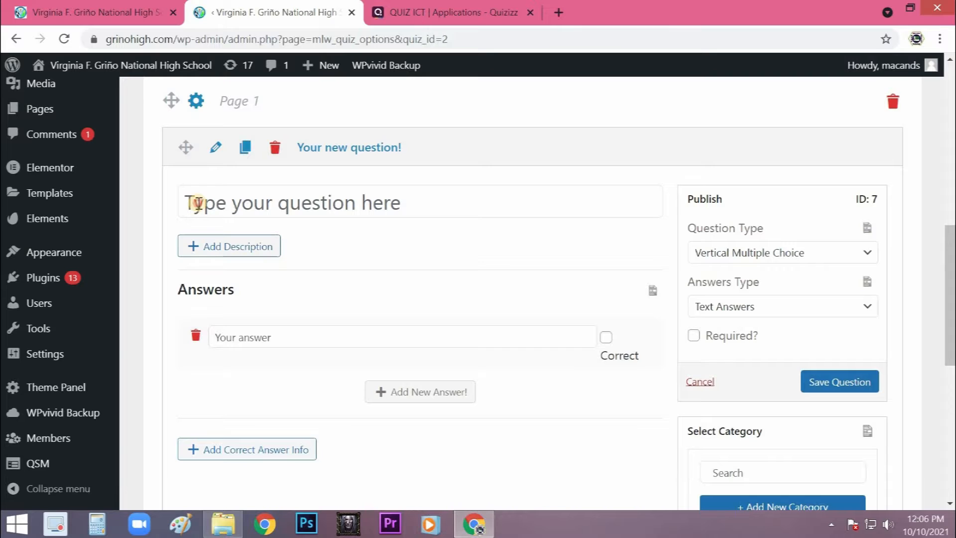
pyautogui.click(198, 203)
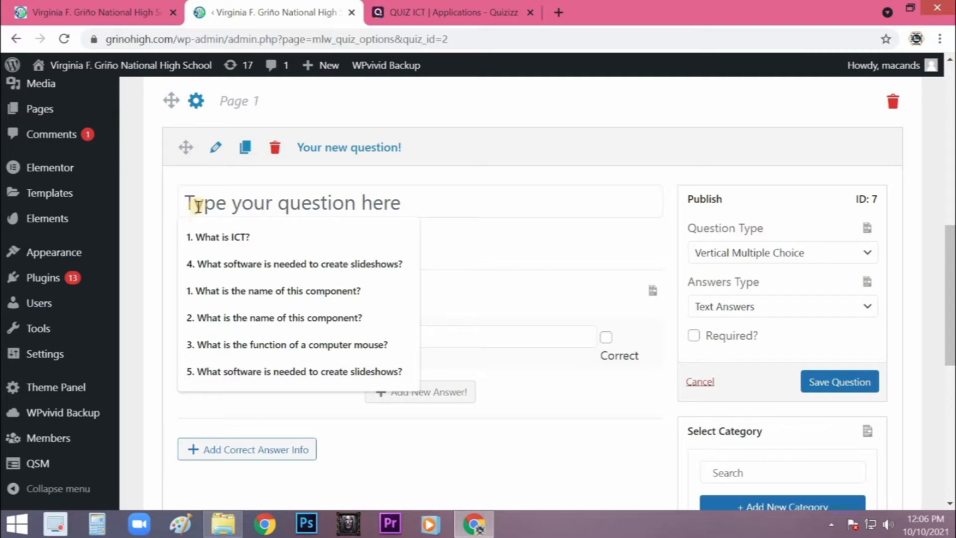
pyautogui.click(202, 237)
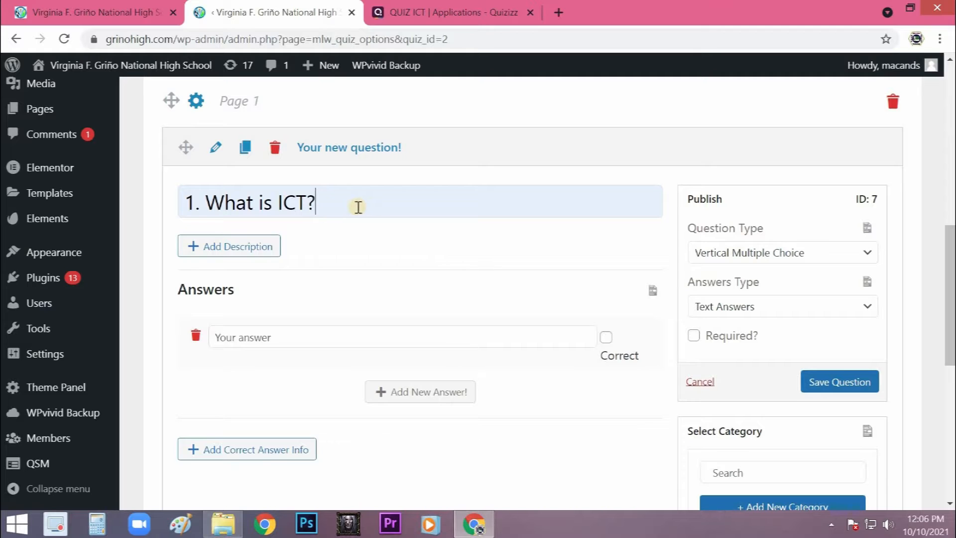
# - Enter "a. Information & Communication Technology" as the question's first answer
pyautogui.click(268, 336)
pyautogui.write('a')
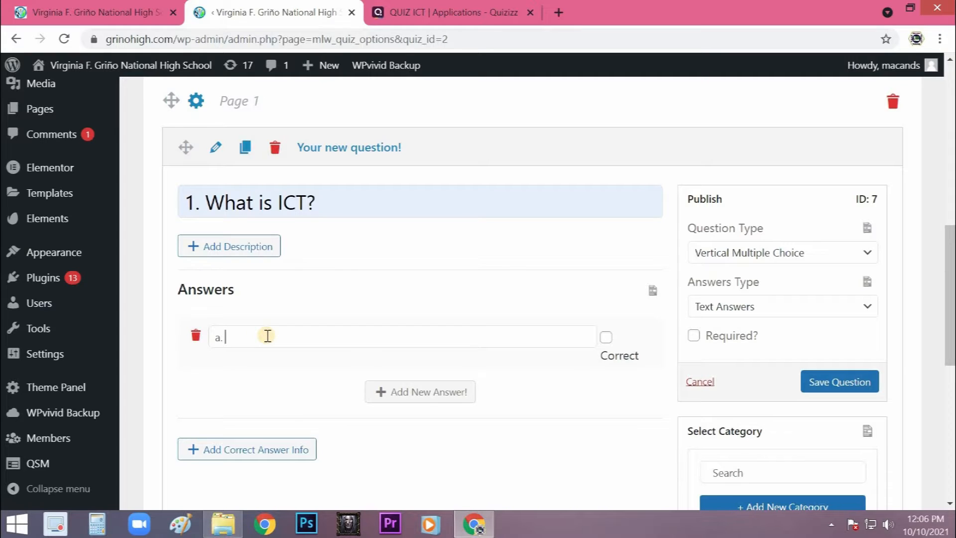
pyautogui.write('. Information & Communication Technology')
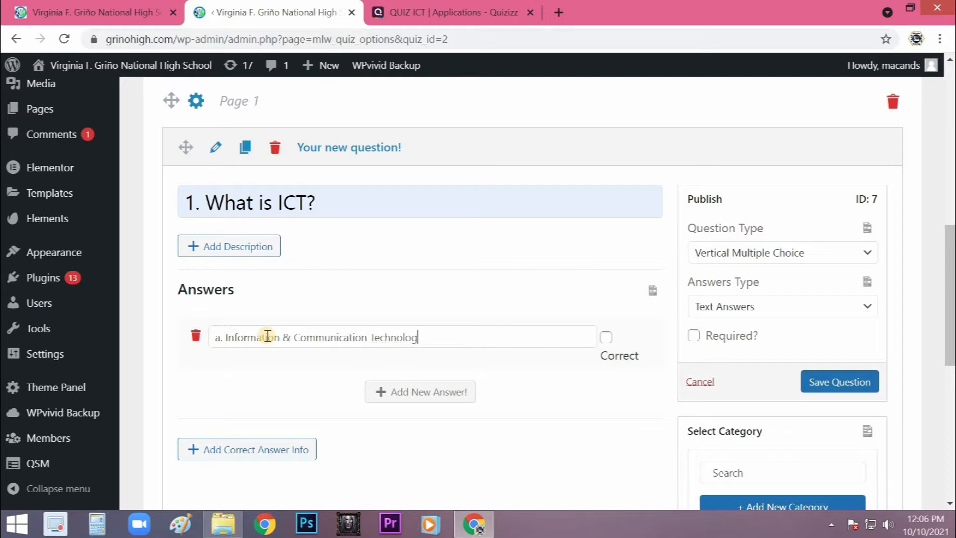
# - Add a second answer to the first question reading "b. Internet Center Technolgoy"
pyautogui.click(444, 397)
pyautogui.click(242, 395)
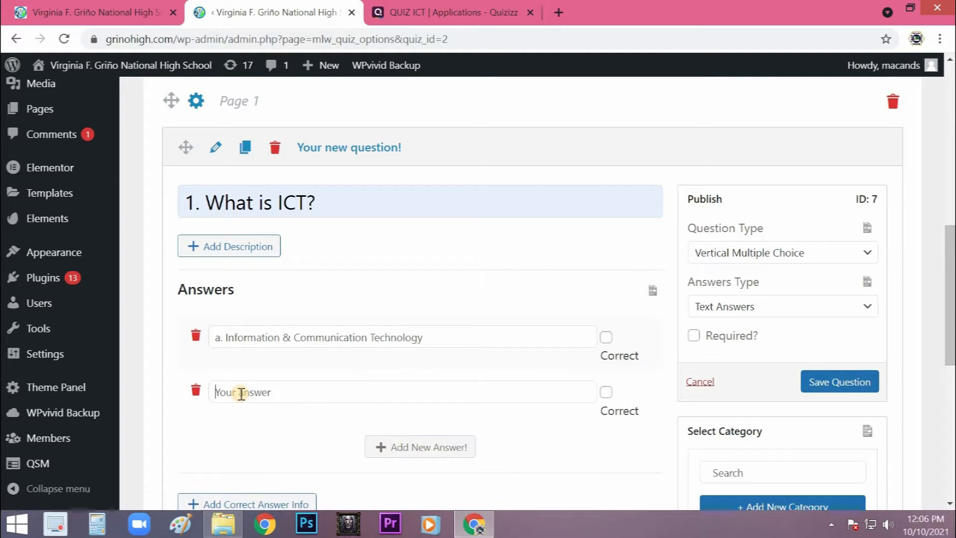
pyautogui.write('b. Internet Center Technolgoy')
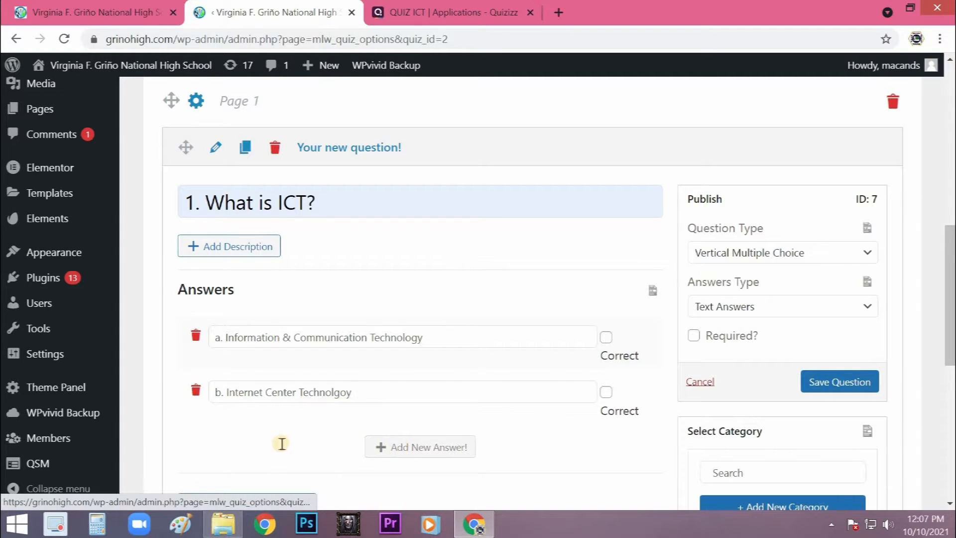
# - Add "c. Information Class Technology" as the third answer, consulting the sample ICT quiz on Quizizz for the wording
pyautogui.click(263, 452)
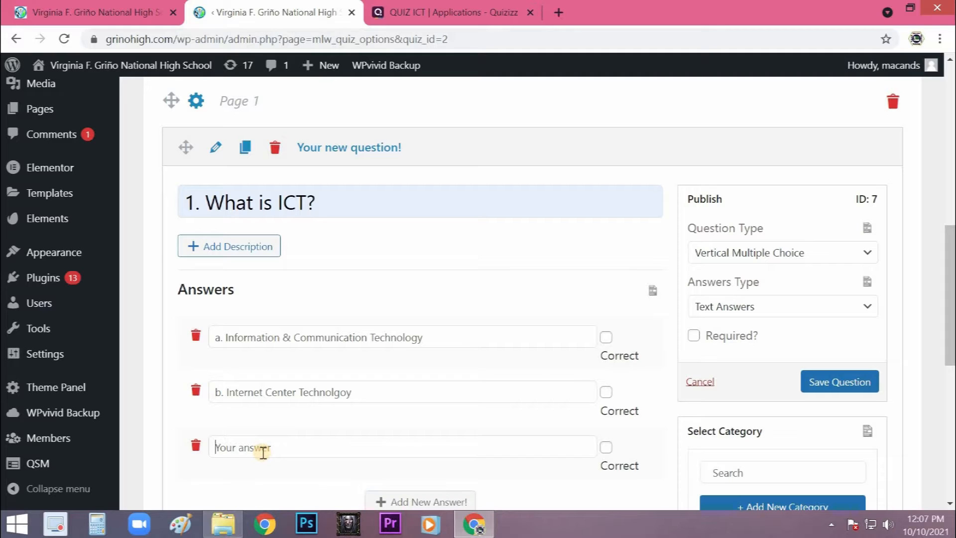
pyautogui.write('c.')
pyautogui.click(447, 11)
pyautogui.scroll(15, 550, 337)
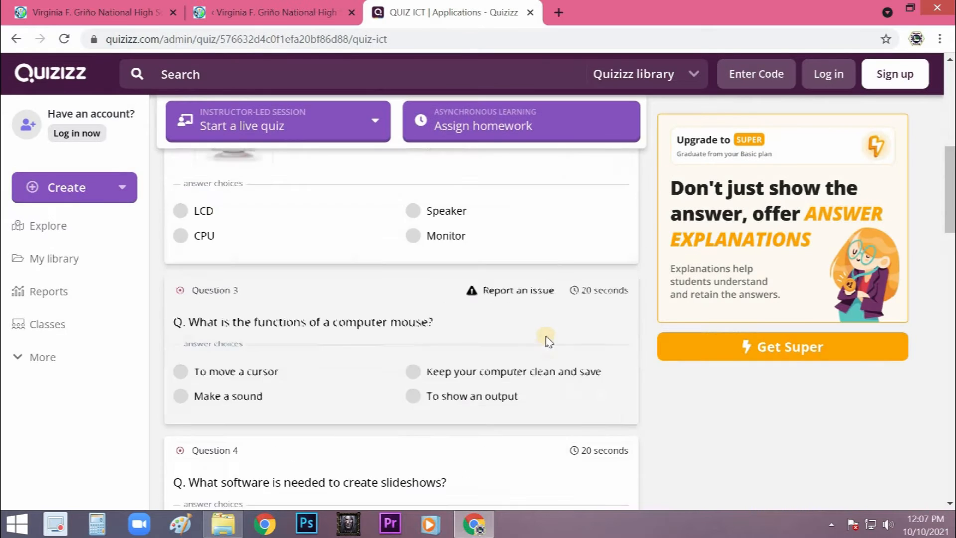
pyautogui.scroll(-3, 550, 337)
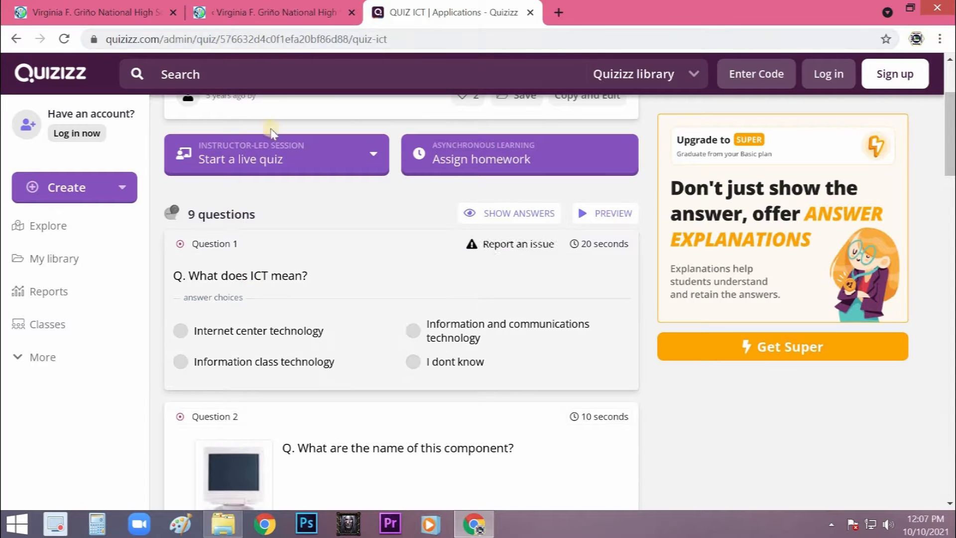
pyautogui.click(271, 12)
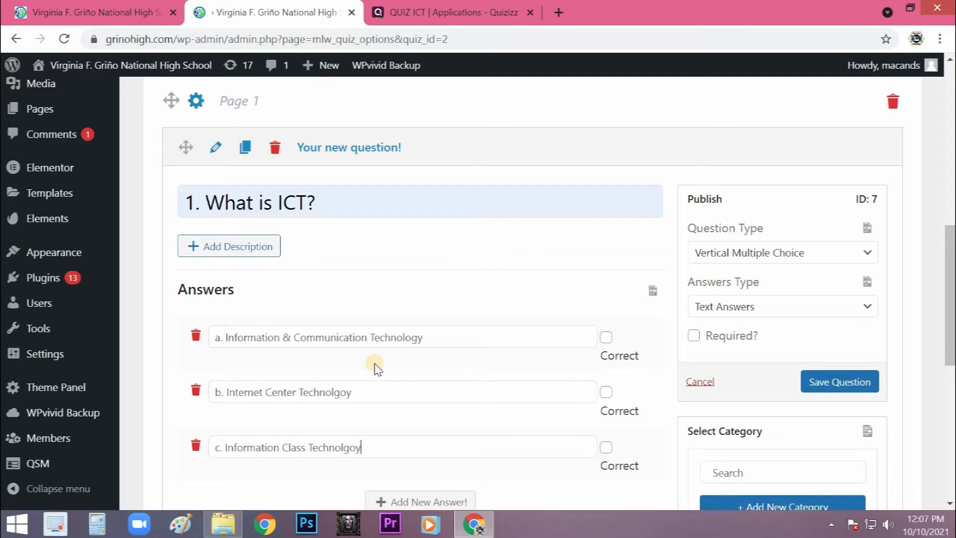
pyautogui.scroll(-1, 385, 362)
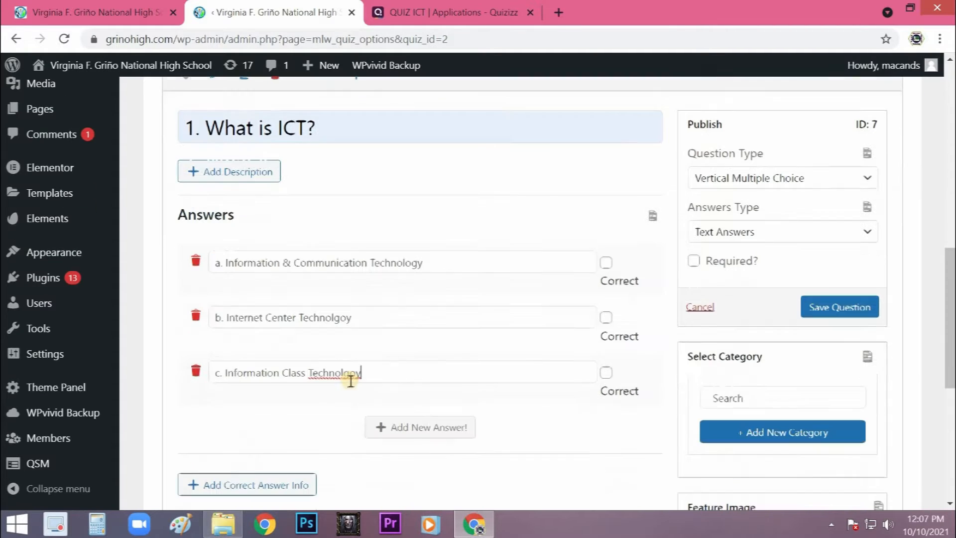
pyautogui.write('o')
pyautogui.press('Right')
pyautogui.press('Delete')
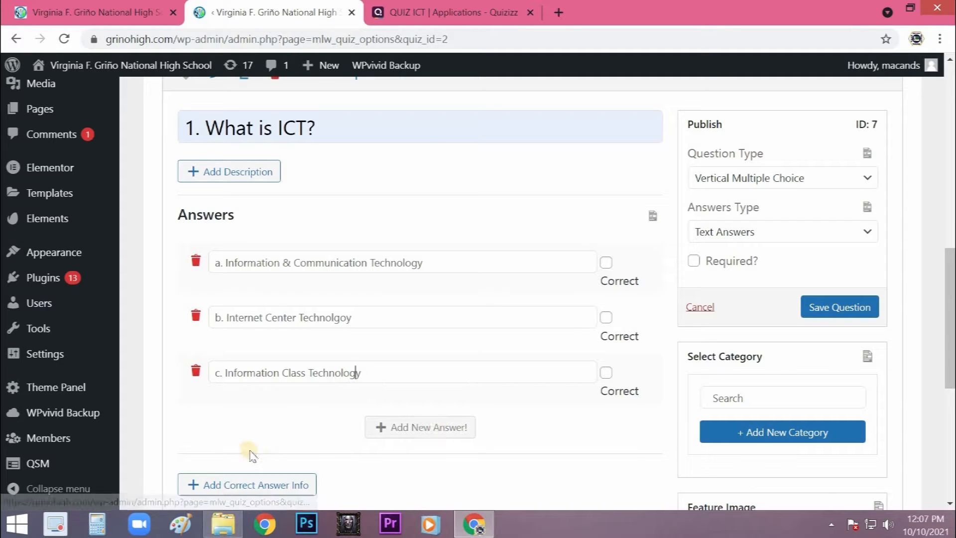
# - Add "d. None of the above" as the fourth answer and save the question
pyautogui.press('Return')
pyautogui.write('d. None of the above')
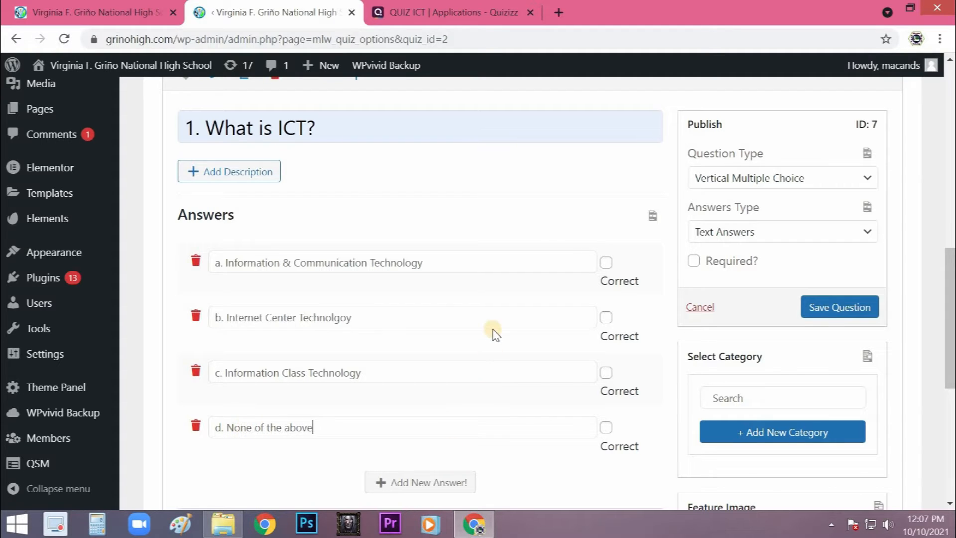
pyautogui.scroll(-2, 458, 323)
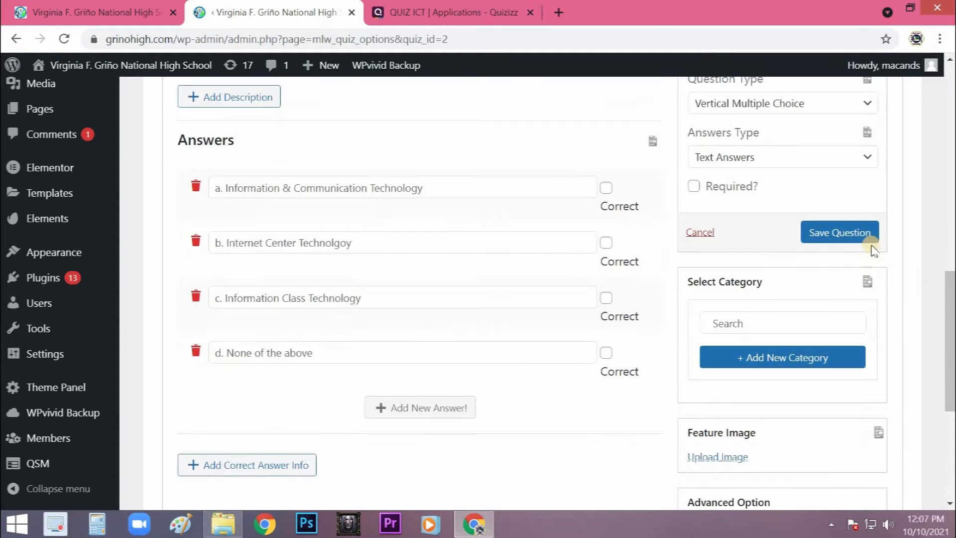
pyautogui.click(826, 238)
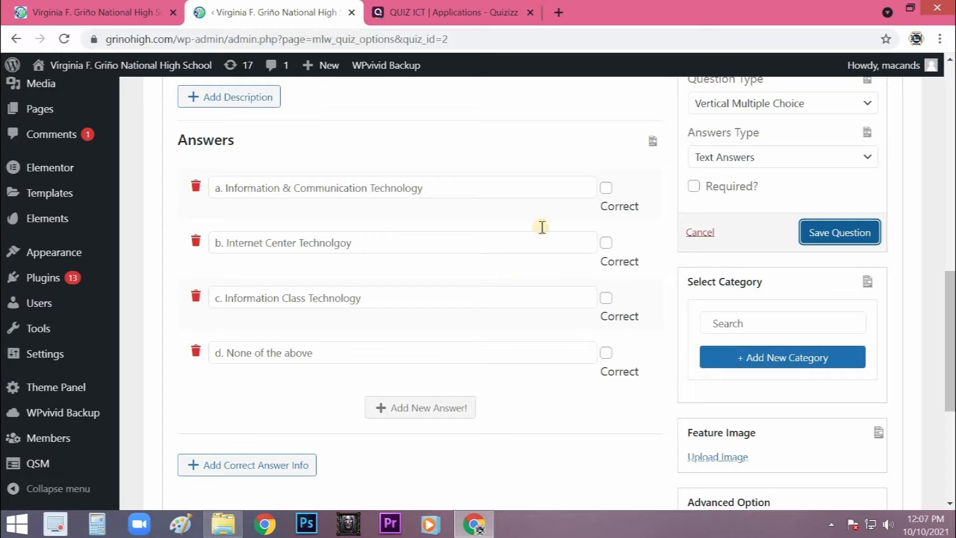
# - Open the first question's description editor and look over the remaining options of the question form
pyautogui.scroll(2, 507, 247)
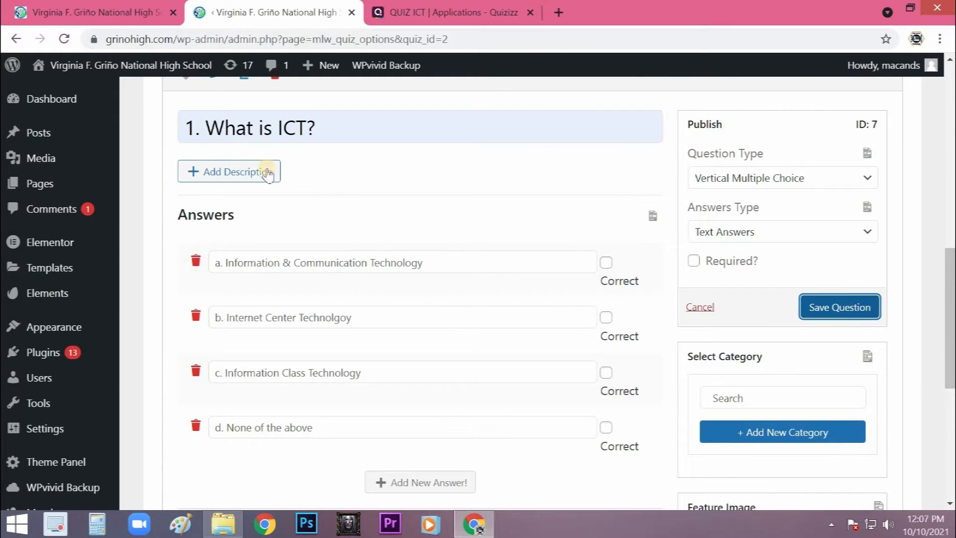
pyautogui.click(243, 174)
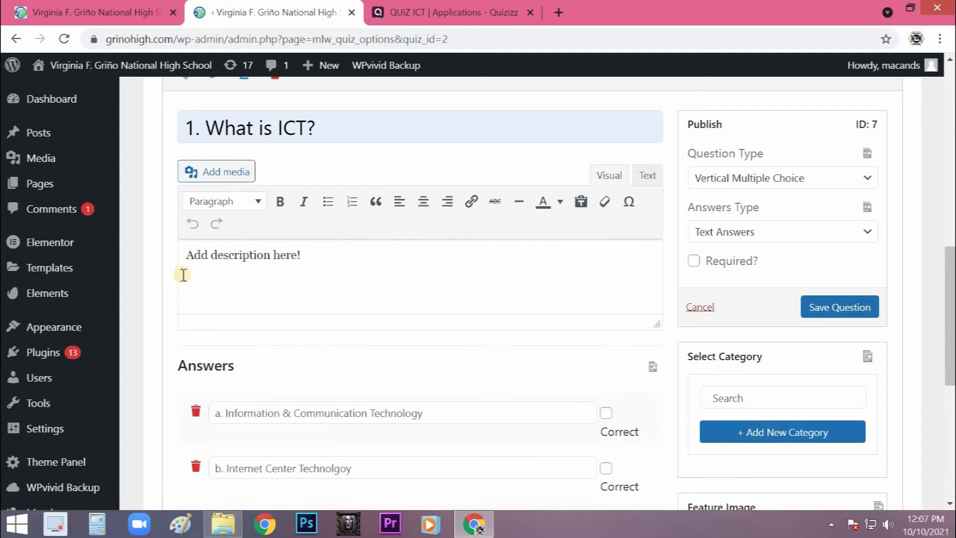
pyautogui.click(235, 269)
pyautogui.click(428, 291)
pyautogui.scroll(-6, 342, 279)
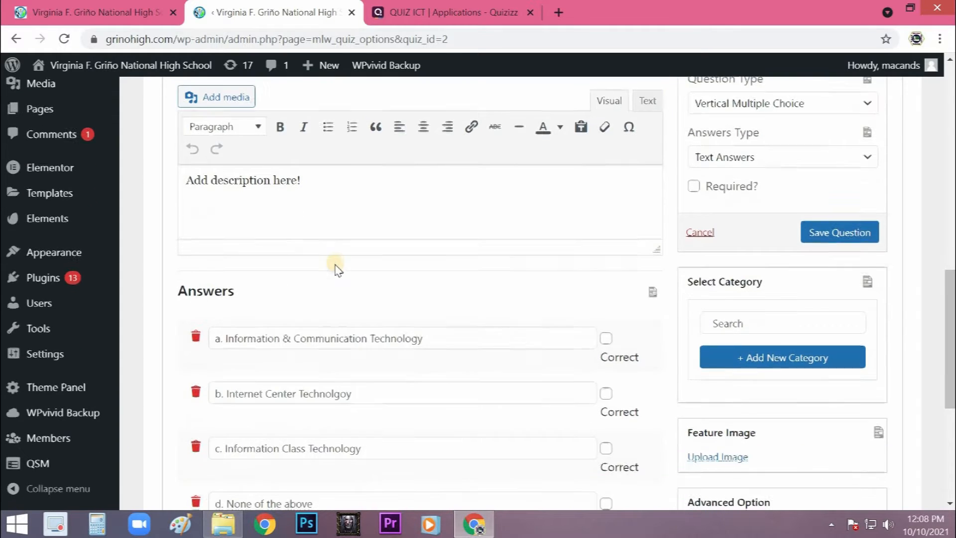
pyautogui.scroll(-2, 345, 259)
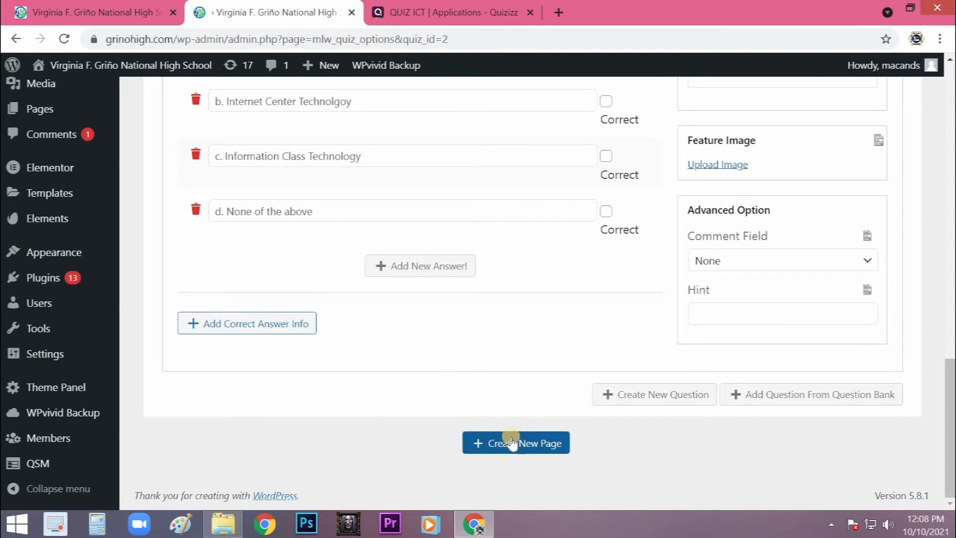
pyautogui.scroll(6, 329, 384)
pyautogui.scroll(3, 336, 382)
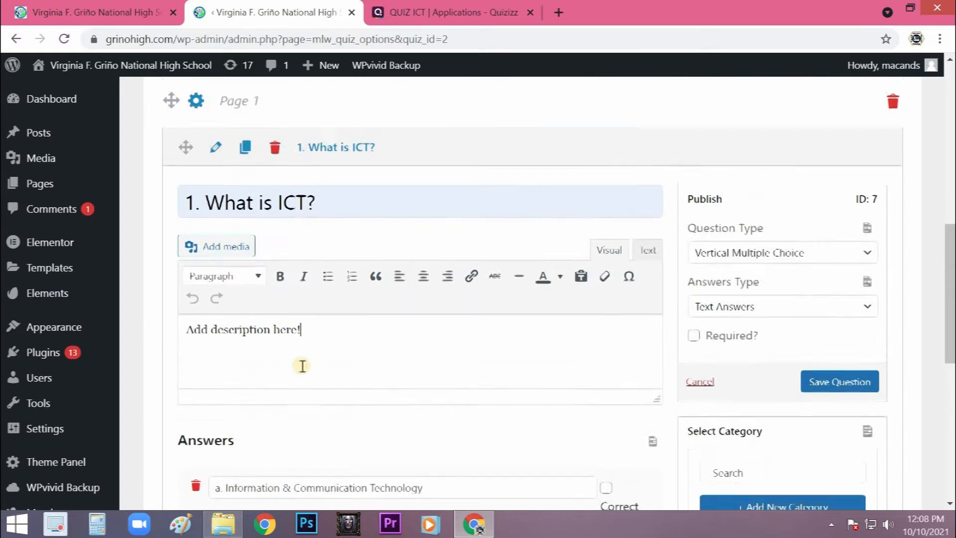
# - Duplicate the first question and change the copy's text to "2. What is the name of this component?"
pyautogui.click(245, 160)
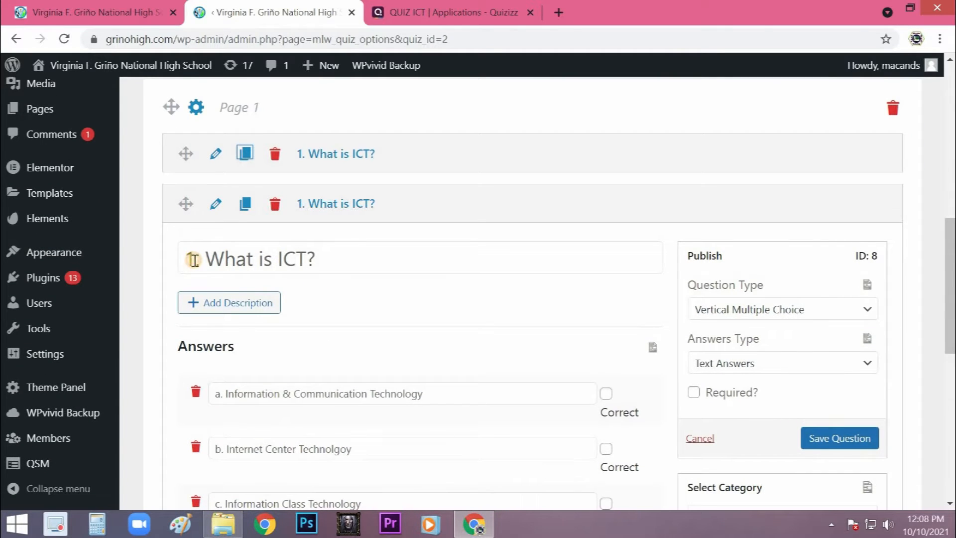
pyautogui.write('2')
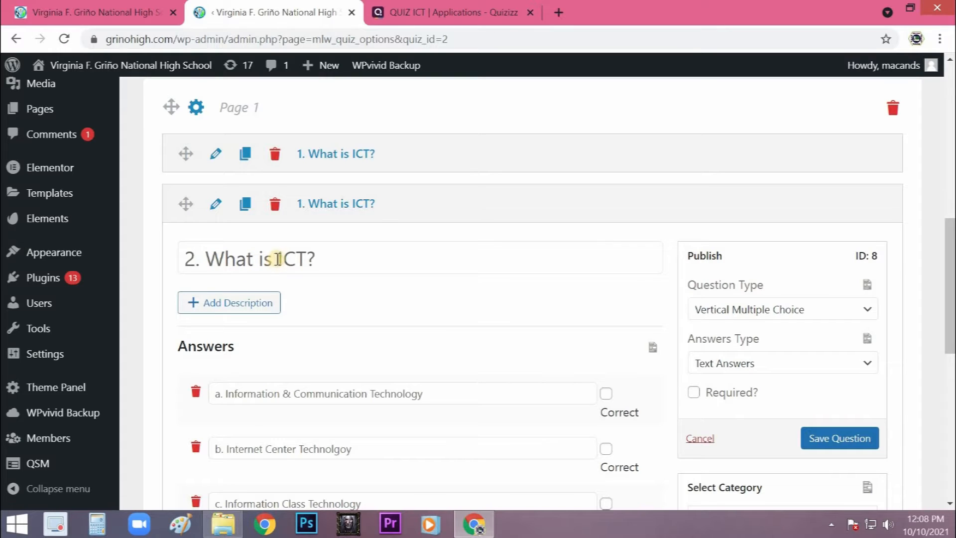
pyautogui.doubleClick(293, 258)
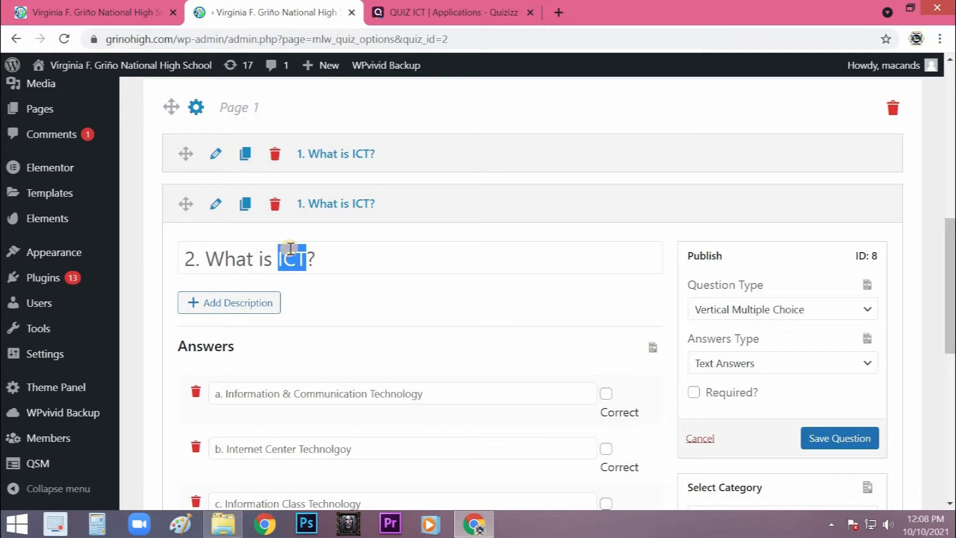
pyautogui.write('the name of this component')
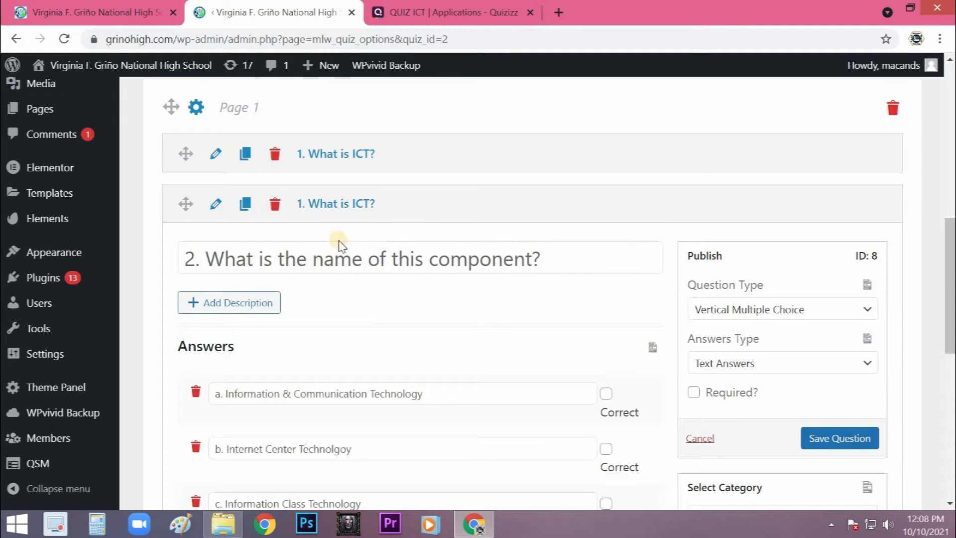
# - Insert the monitor.png image from the media library into the second question's description
pyautogui.click(252, 307)
pyautogui.click(221, 311)
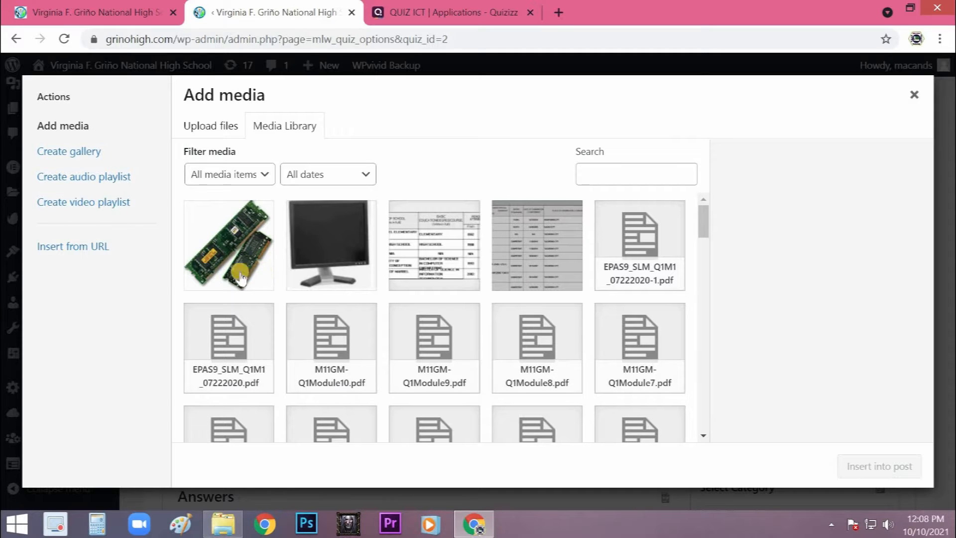
pyautogui.click(323, 249)
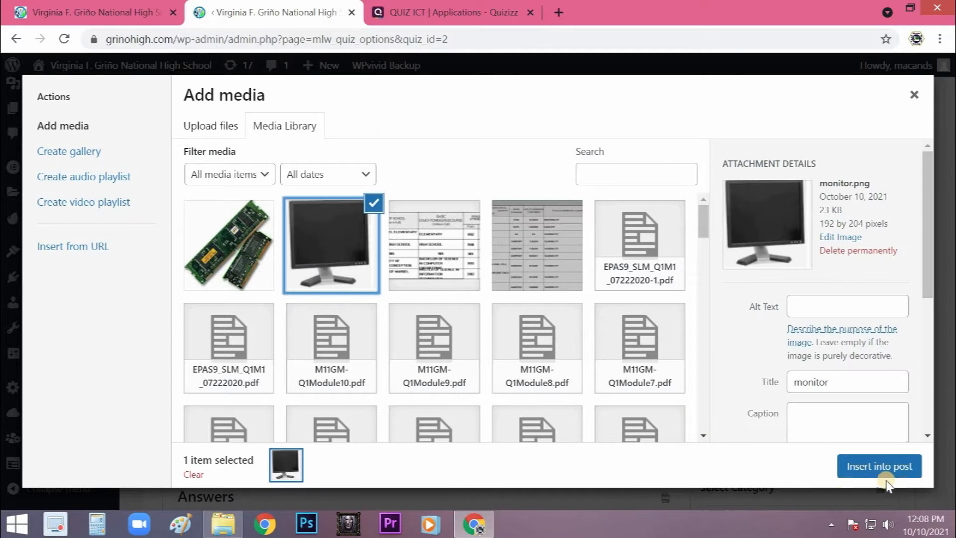
pyautogui.click(864, 456)
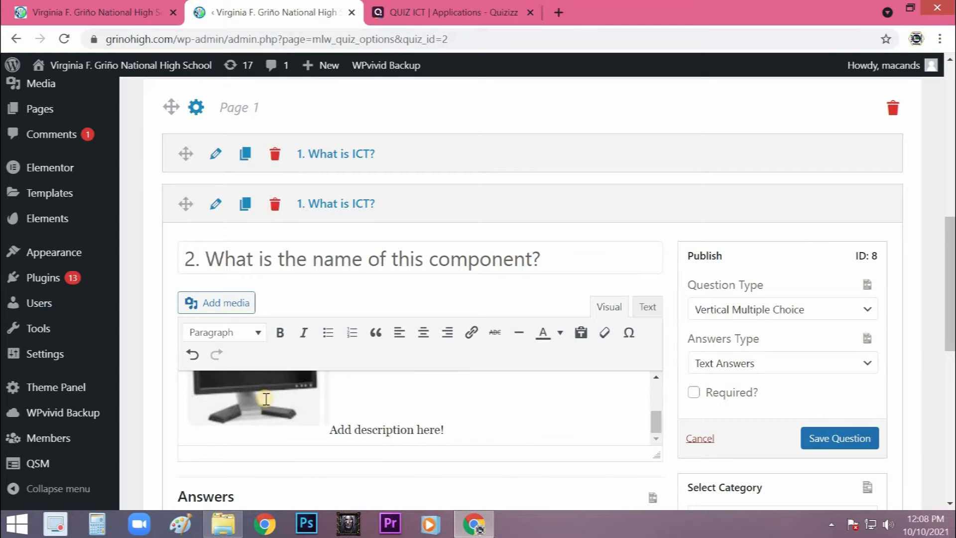
pyautogui.scroll(-5, 277, 384)
pyautogui.scroll(-3, 275, 199)
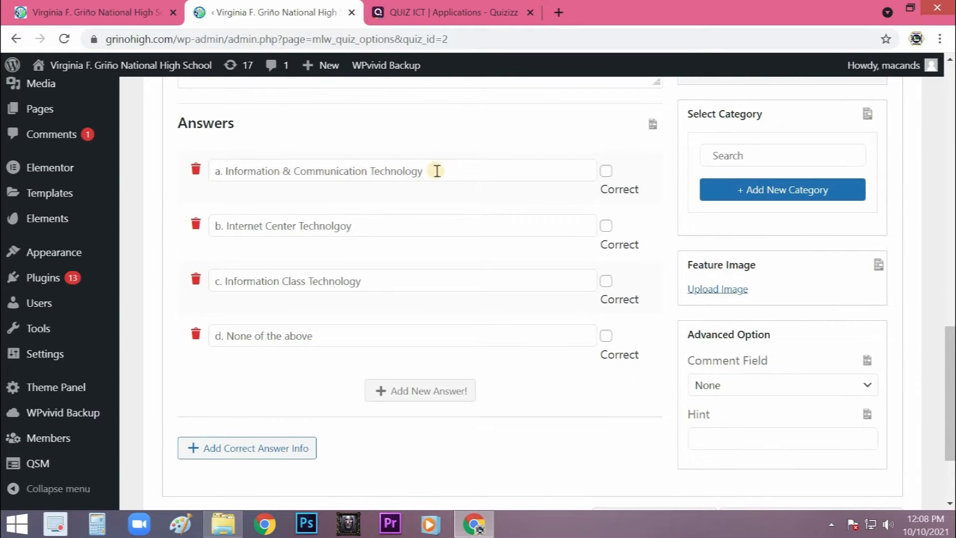
pyautogui.moveTo(422, 171); pyautogui.dragTo(225, 171)
pyautogui.scroll(5, 503, 267)
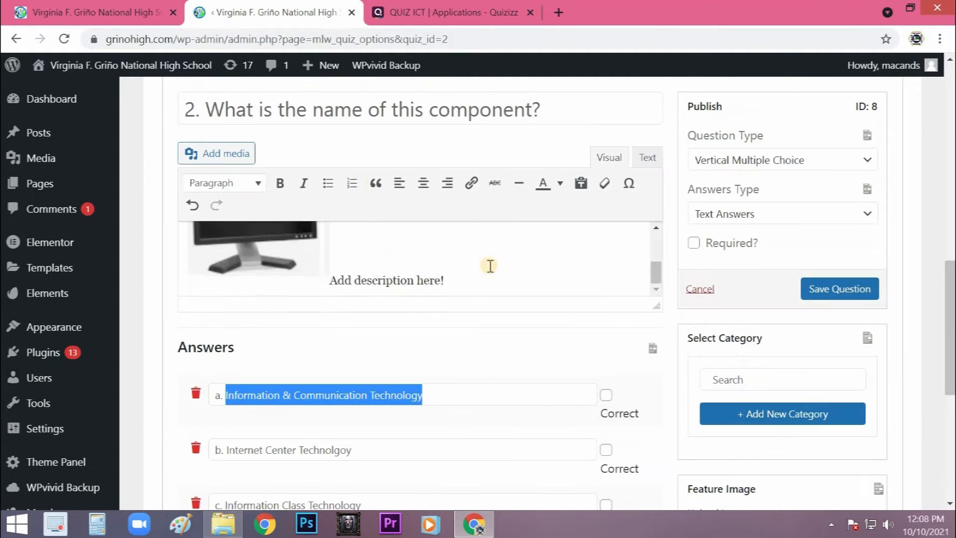
pyautogui.scroll(5, 347, 170)
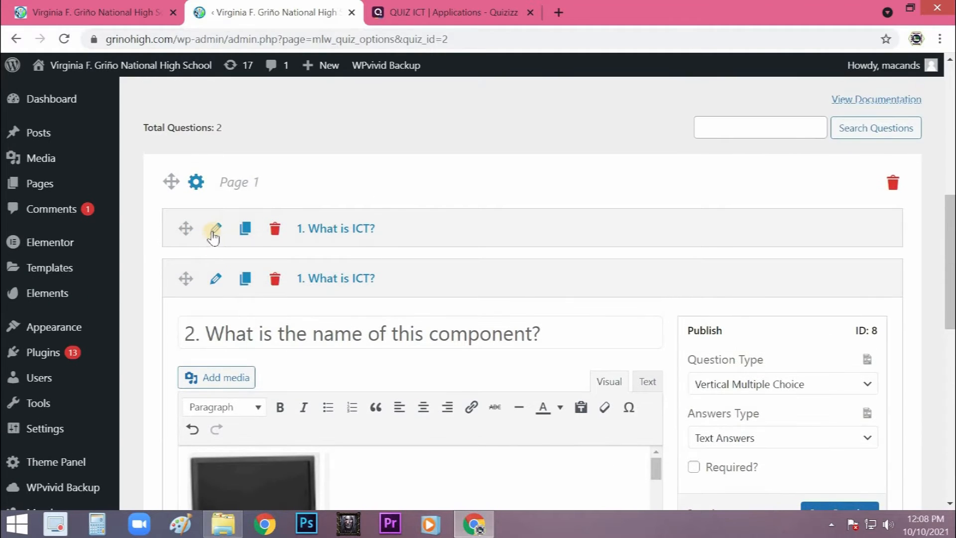
# - Reopen the first question, mark "a. Information & Communication Technology" as the correct answer, and save the question
pyautogui.click(213, 232)
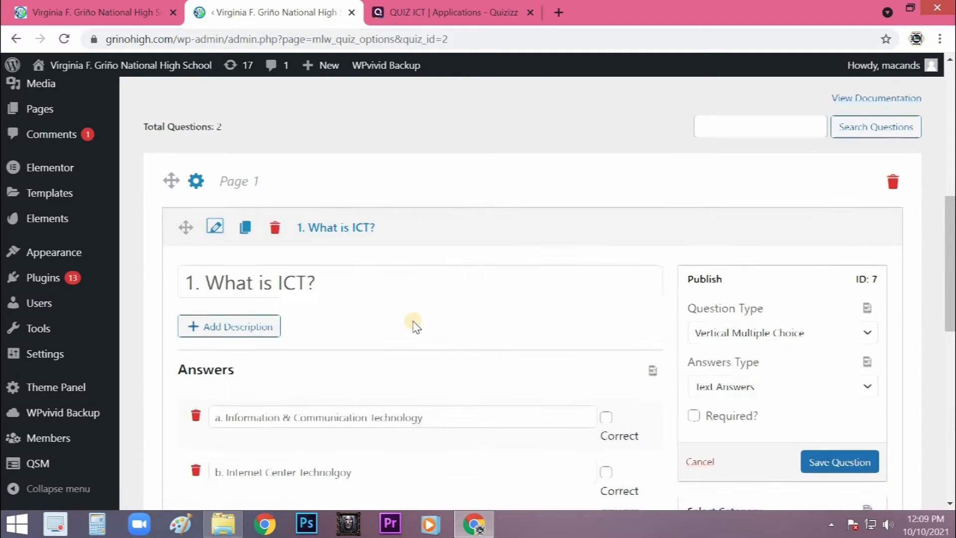
pyautogui.scroll(-6, 416, 326)
pyautogui.scroll(1, 455, 217)
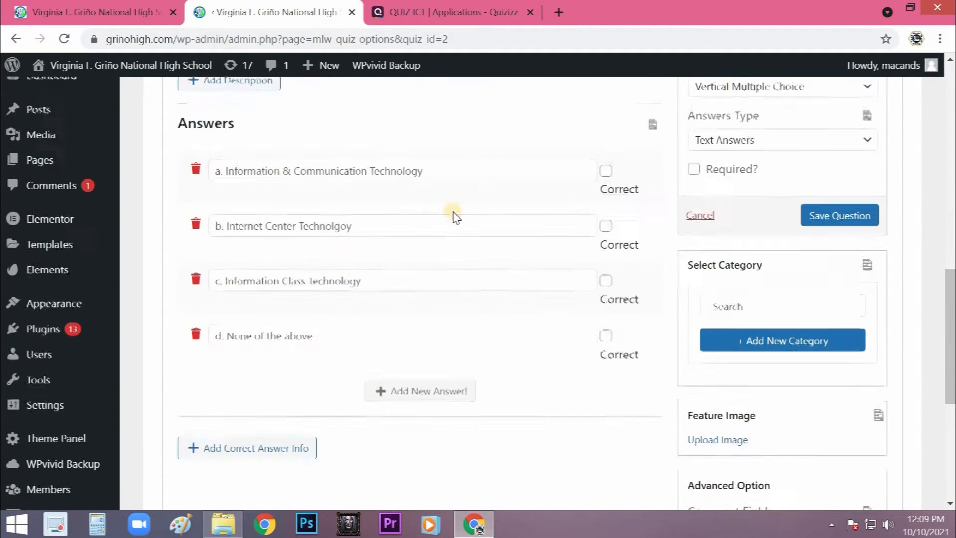
pyautogui.click(607, 196)
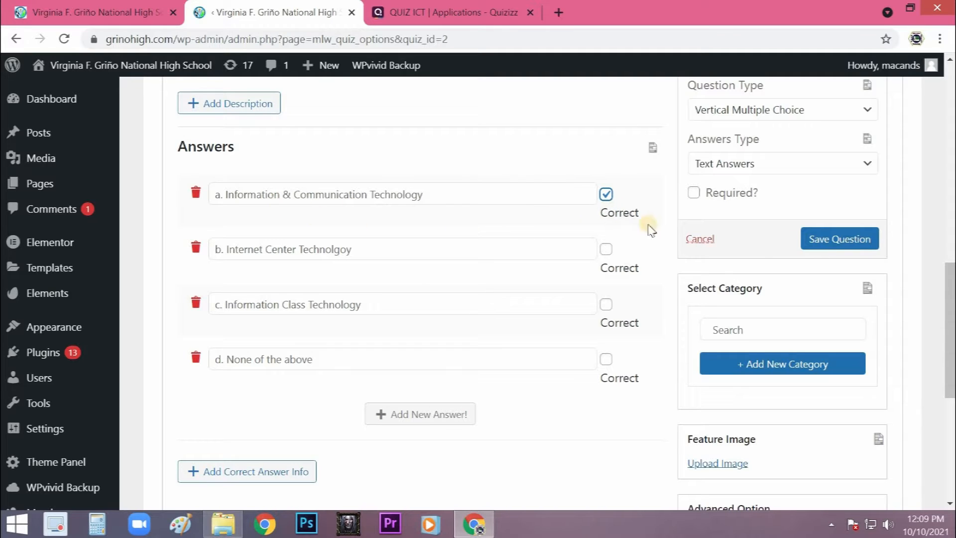
pyautogui.click(824, 238)
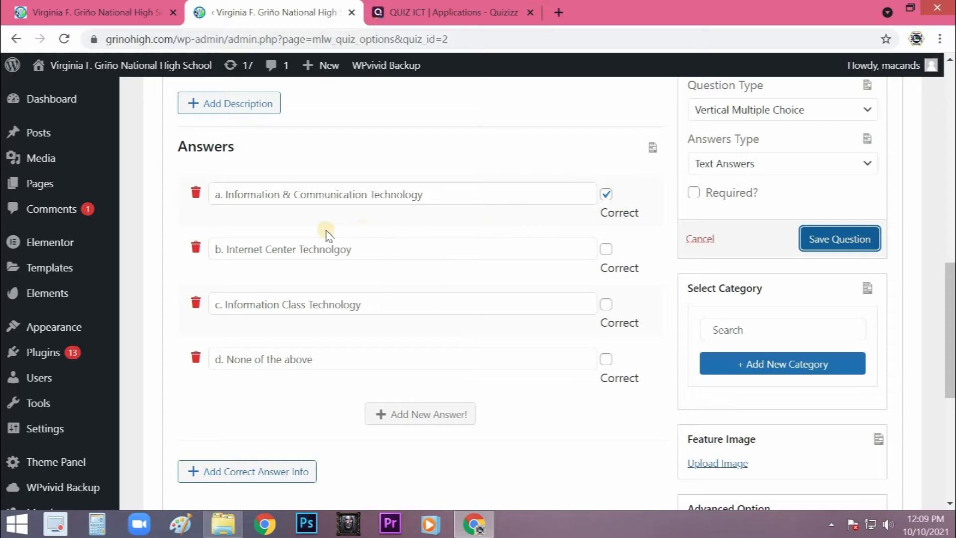
# - Clone the saved "1. What is ICT?" question and reword the new copy as "2. What is the name of this component?"
pyautogui.scroll(-1, 401, 238)
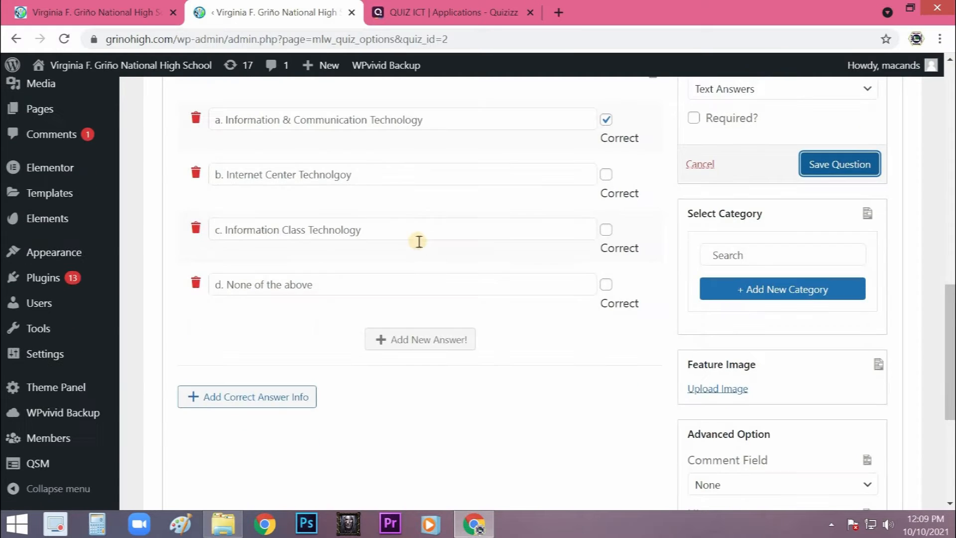
pyautogui.scroll(3, 274, 180)
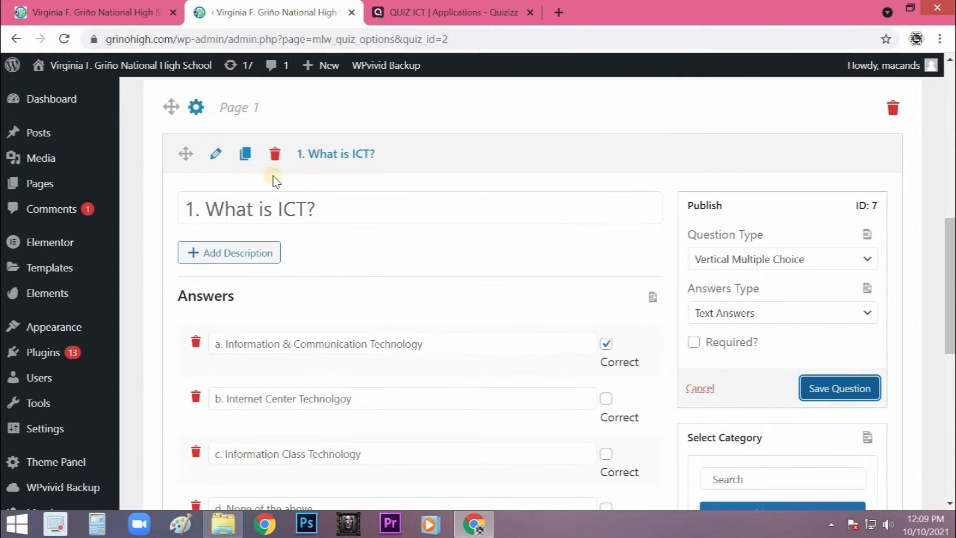
pyautogui.click(249, 155)
pyautogui.scroll(-3, 244, 185)
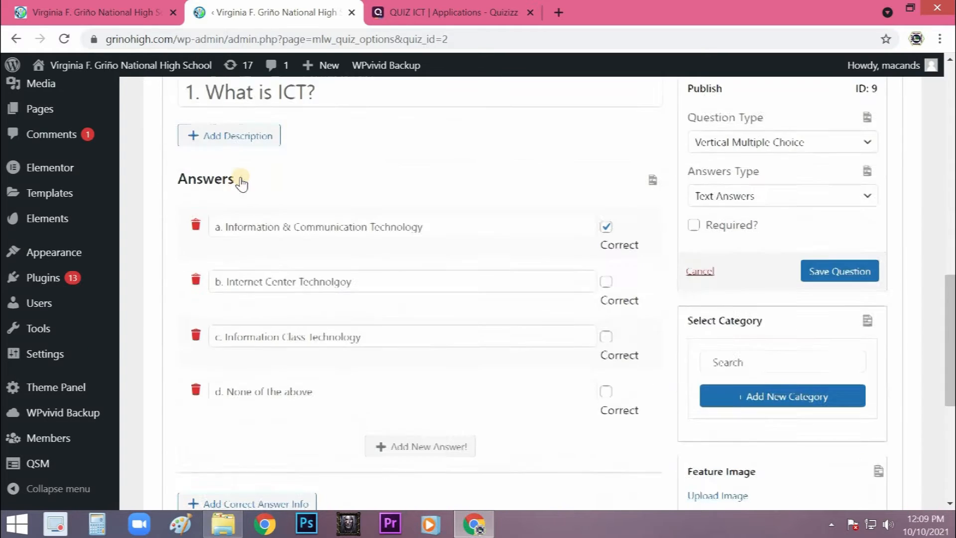
pyautogui.scroll(2, 193, 224)
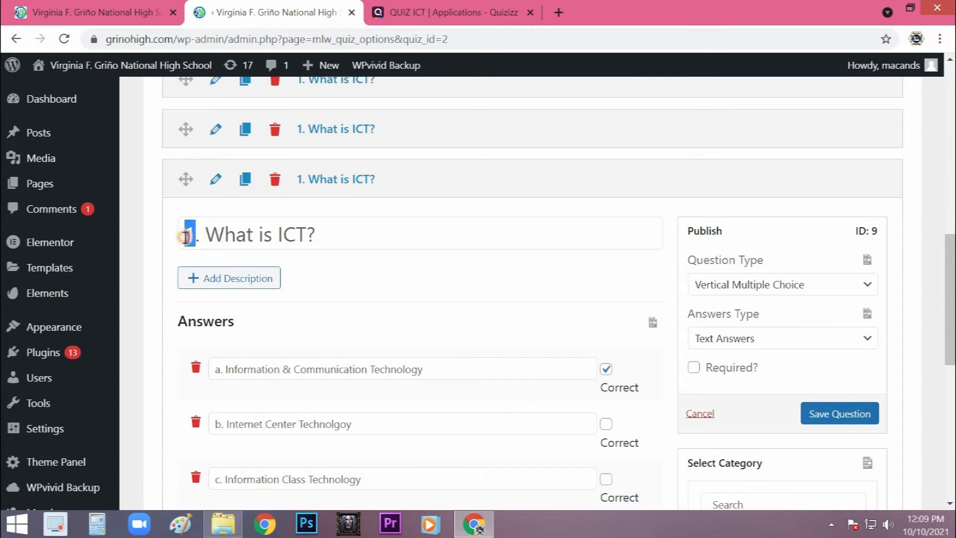
pyautogui.write('2')
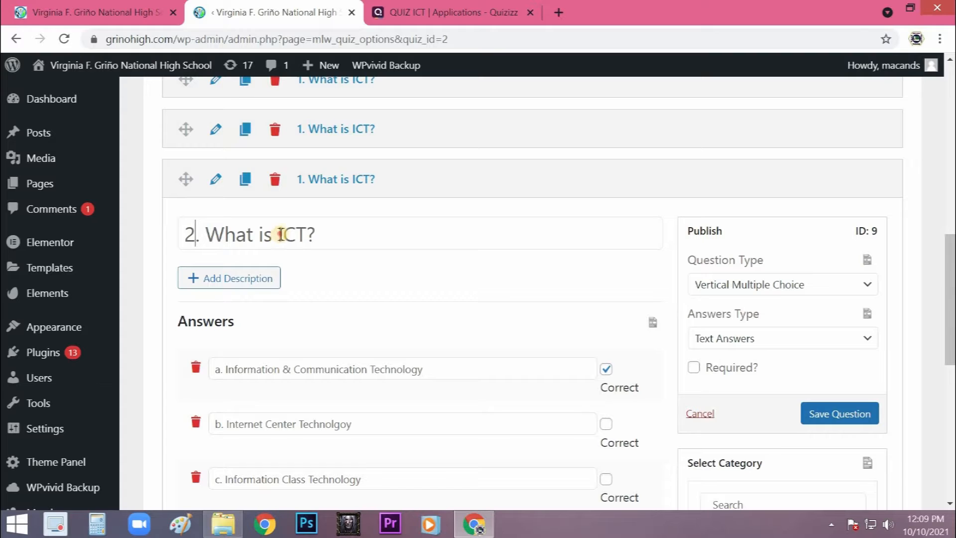
pyautogui.doubleClick(298, 233)
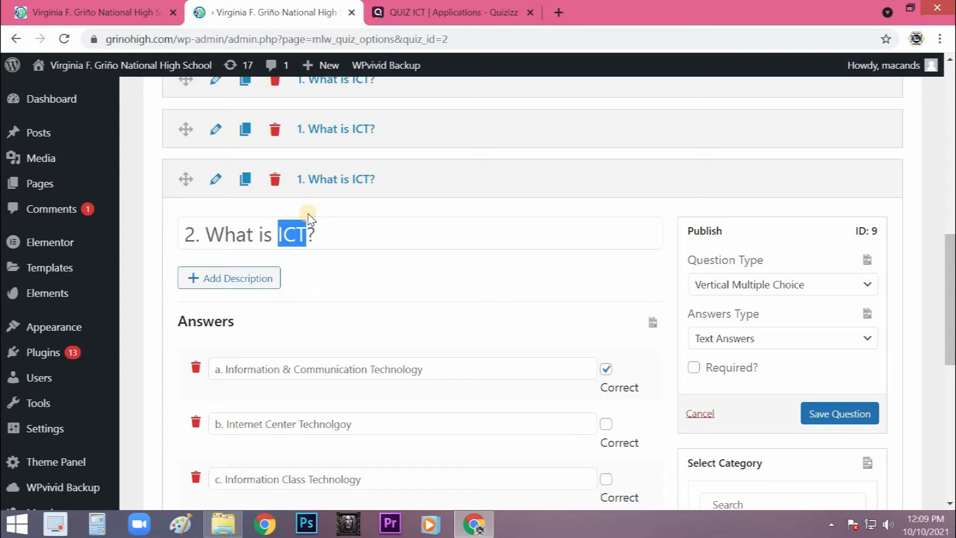
pyautogui.write('the name of this component')
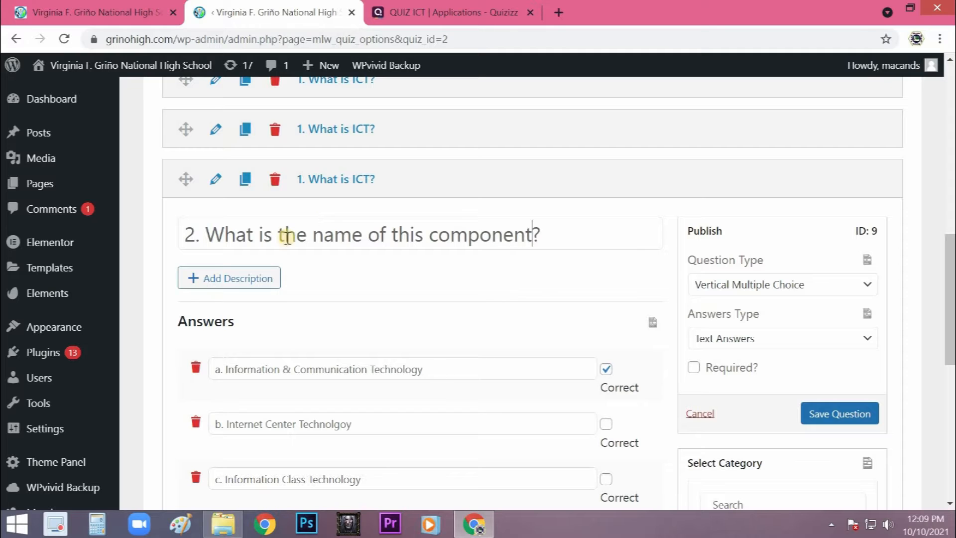
# - Add a description to the new second question and insert the monitor image from the media library
pyautogui.scroll(-2, 250, 217)
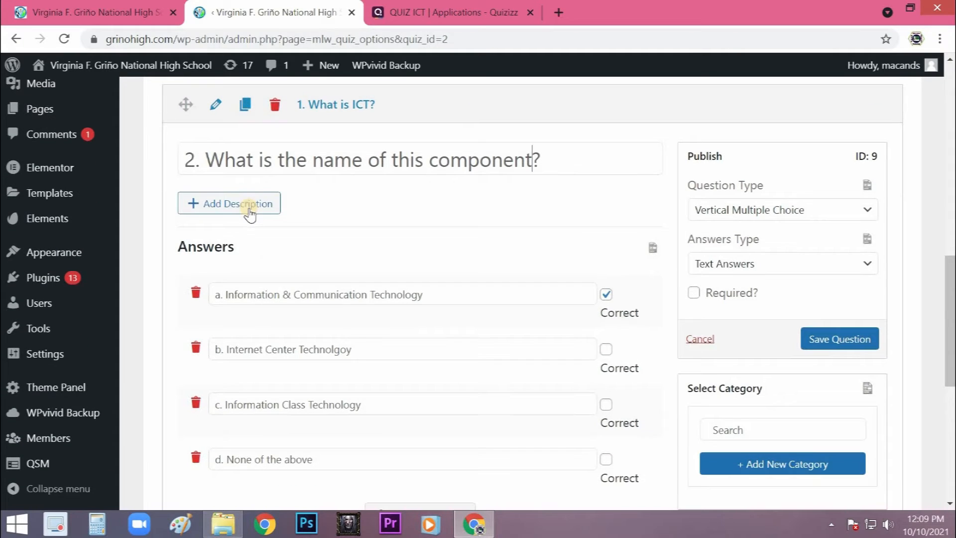
pyautogui.click(247, 209)
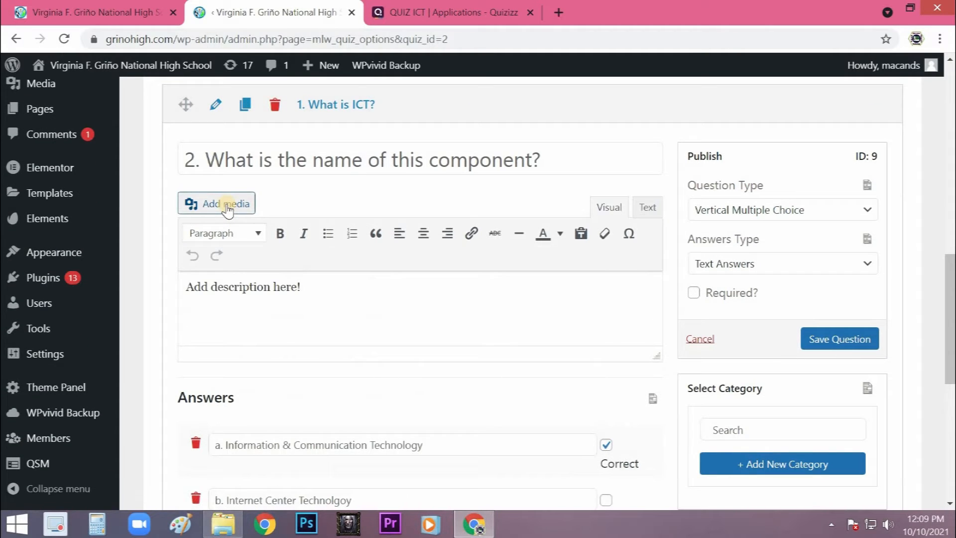
pyautogui.click(227, 209)
pyautogui.click(309, 236)
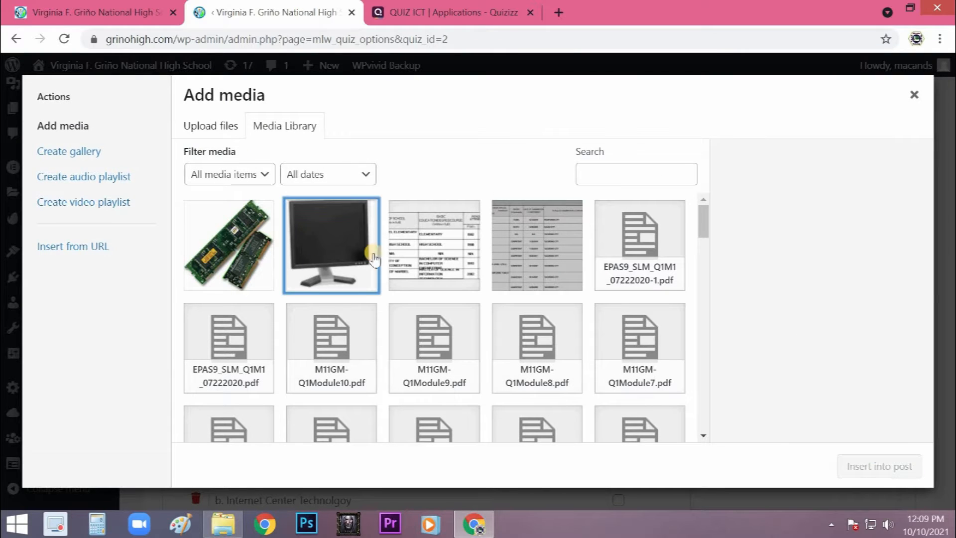
pyautogui.click(868, 465)
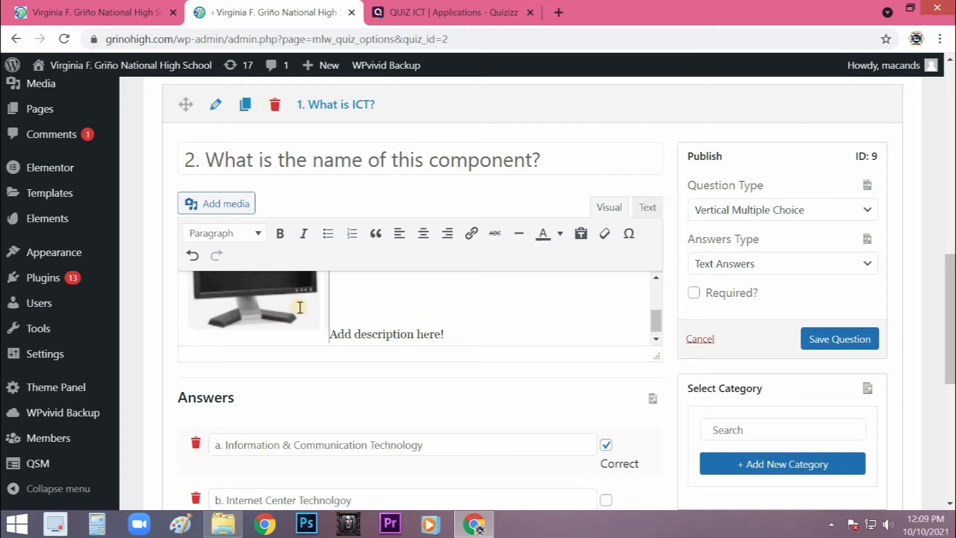
# - Unmark answer a as correct and change answers a, b and c to "Keyboard", "Mouse" and "CPU", keeping their letters
pyautogui.scroll(-3, 419, 298)
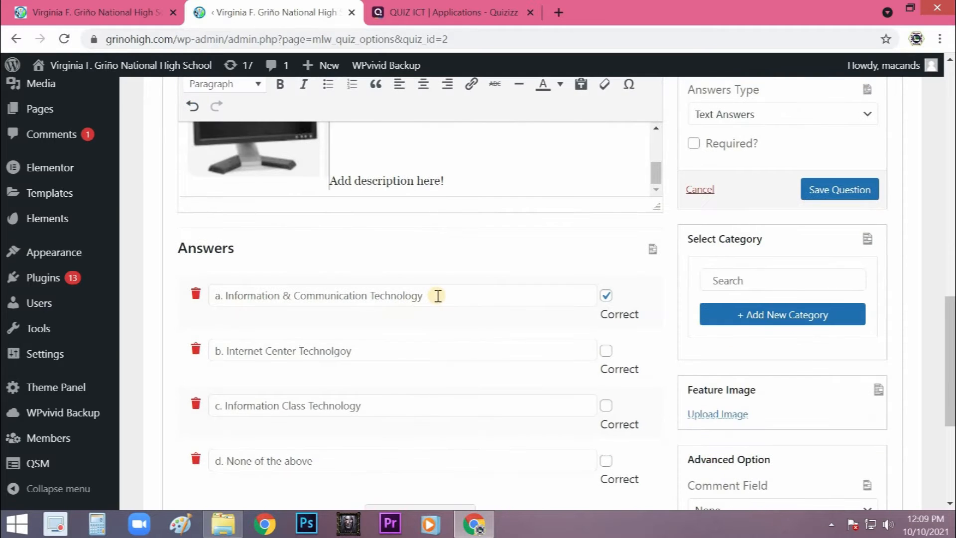
pyautogui.click(606, 296)
pyautogui.moveTo(446, 296); pyautogui.dragTo(235, 295)
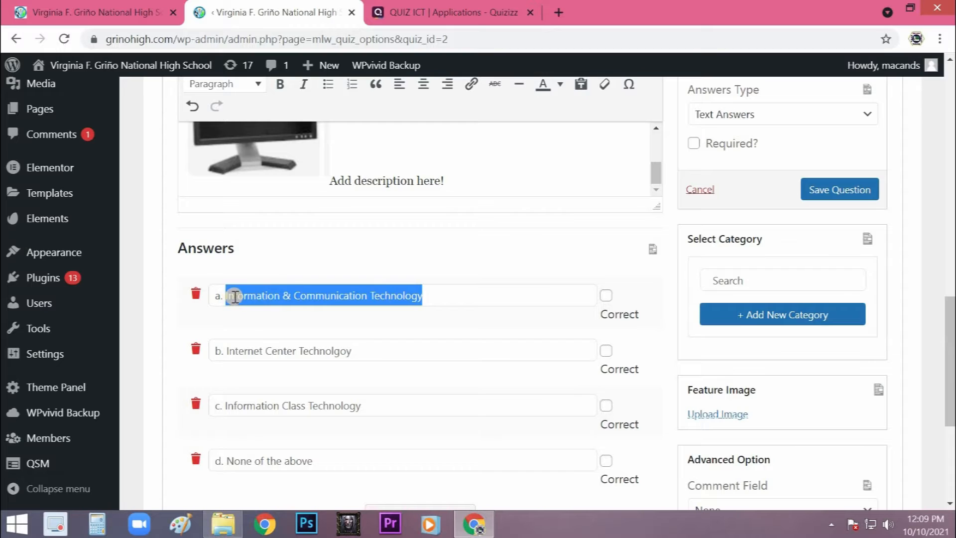
pyautogui.write('K')
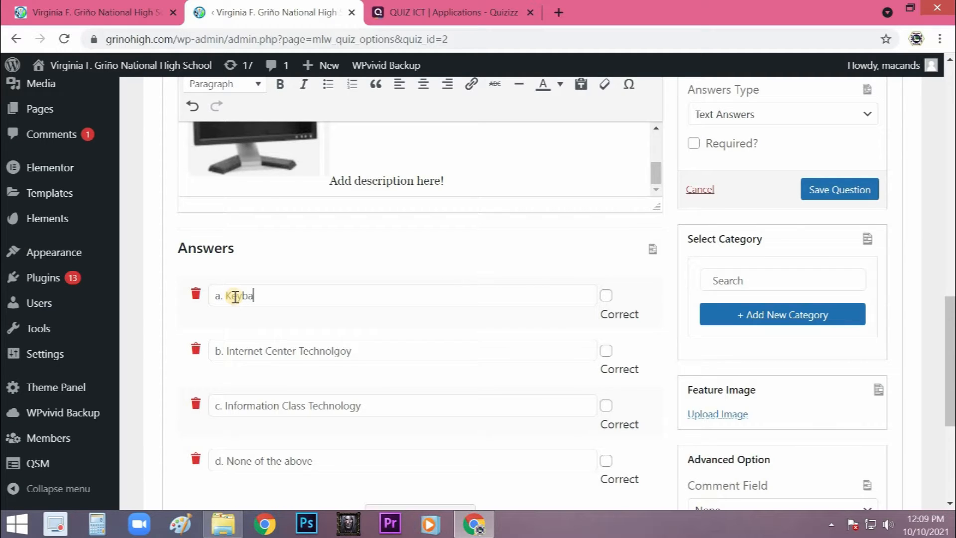
pyautogui.write('eyboard')
pyautogui.moveTo(390, 352); pyautogui.dragTo(233, 370)
pyautogui.write('Mouse')
pyautogui.moveTo(363, 415); pyautogui.dragTo(225, 413)
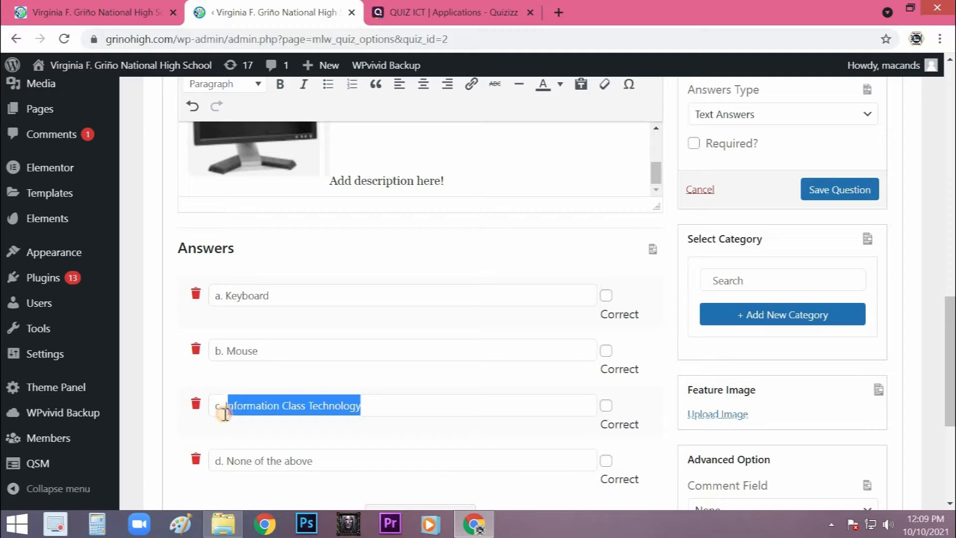
pyautogui.write('CPU')
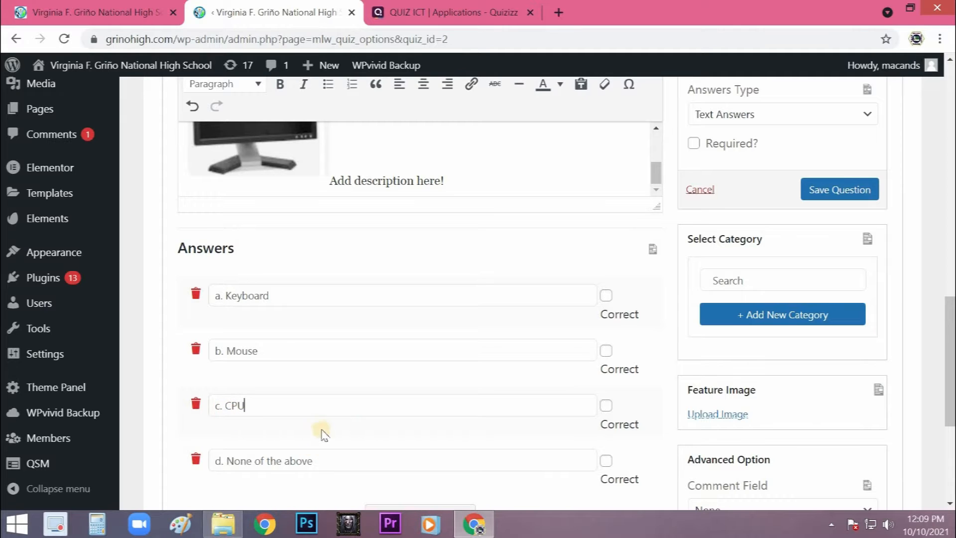
# - Change the fourth answer to "d. Monitor" and mark it as the correct answer
pyautogui.scroll(-3, 320, 333)
pyautogui.moveTo(320, 308); pyautogui.dragTo(228, 336)
pyautogui.write('Monitor')
pyautogui.click(606, 312)
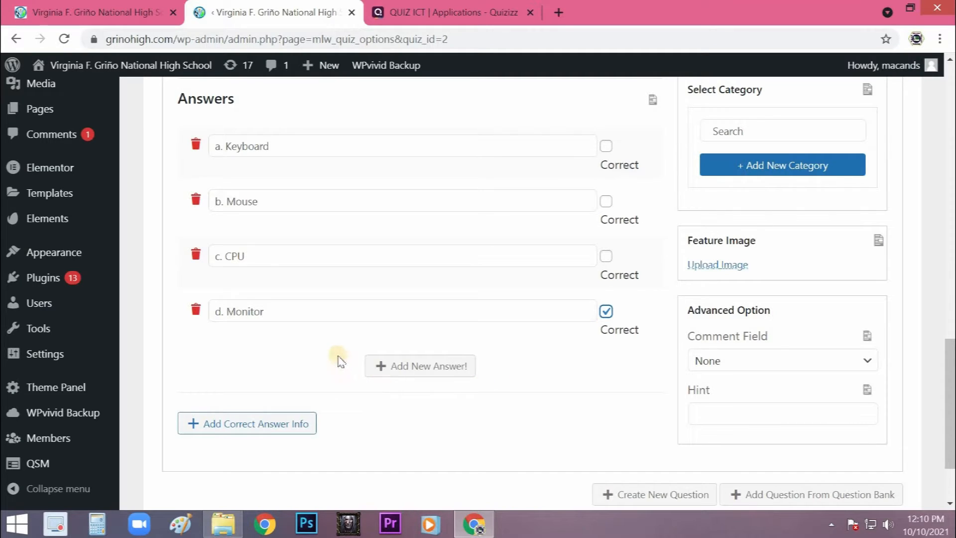
# - Save the second question with its monitor image and new answers
pyautogui.scroll(7, 330, 356)
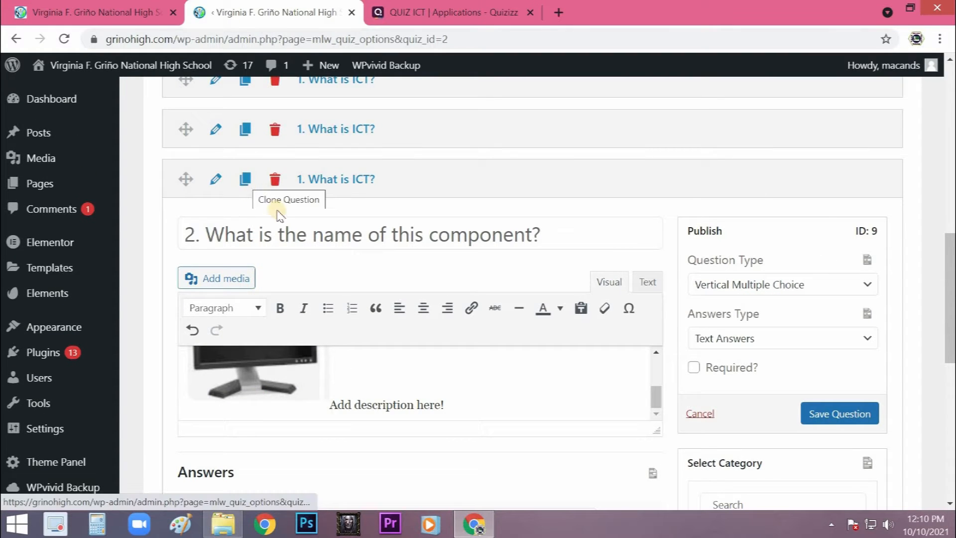
pyautogui.scroll(2, 281, 259)
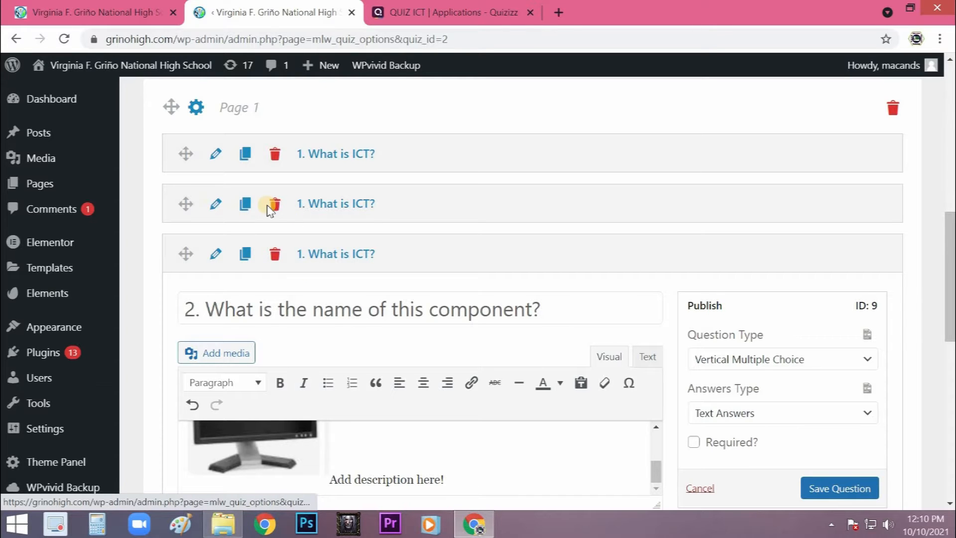
pyautogui.click(273, 205)
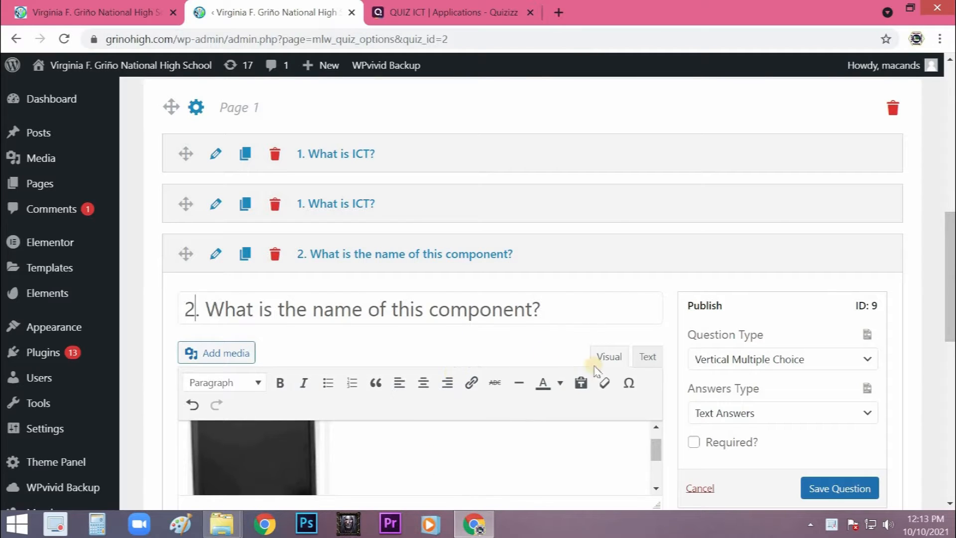
pyautogui.scroll(-2, 806, 413)
pyautogui.click(839, 413)
# - Permanently delete the redundant second "1. What is ICT?" question from the database
pyautogui.click(273, 130)
pyautogui.click(531, 347)
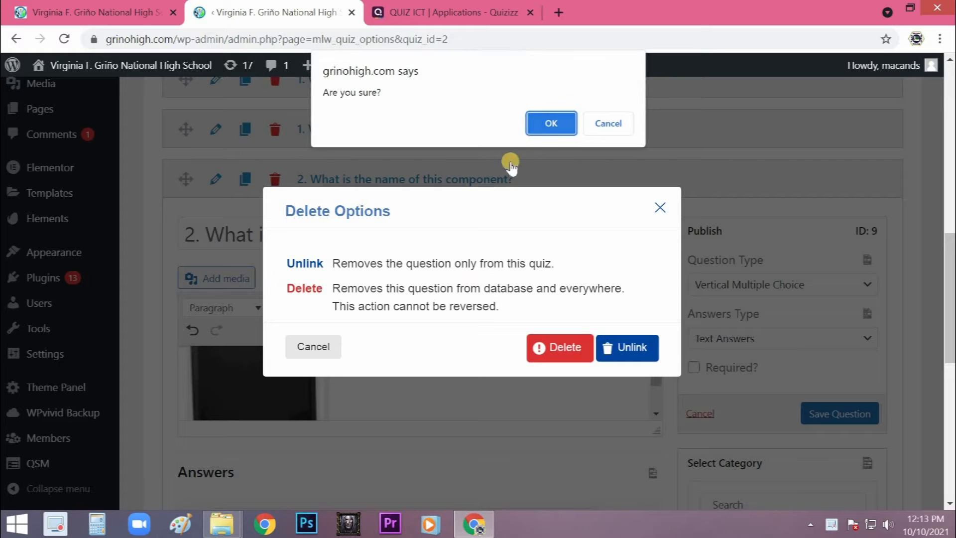
pyautogui.click(551, 123)
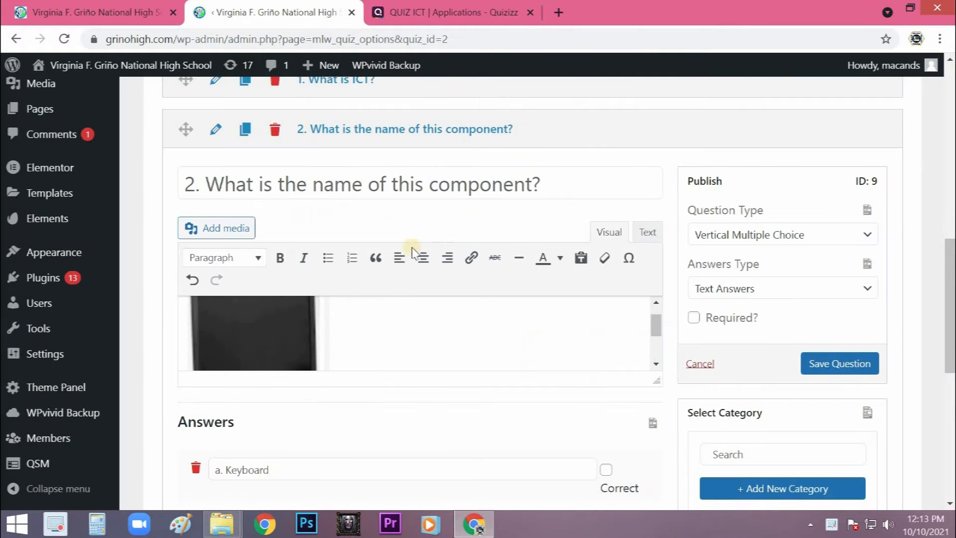
# - Check the second question's image and answers, and duplicate the question
pyautogui.scroll(2, 402, 248)
pyautogui.scroll(-1, 324, 239)
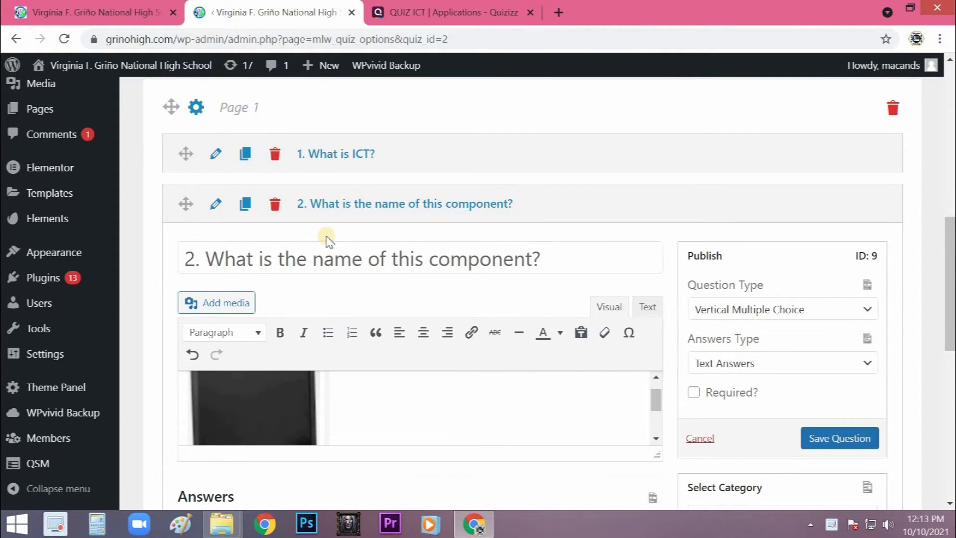
pyautogui.scroll(-3, 325, 239)
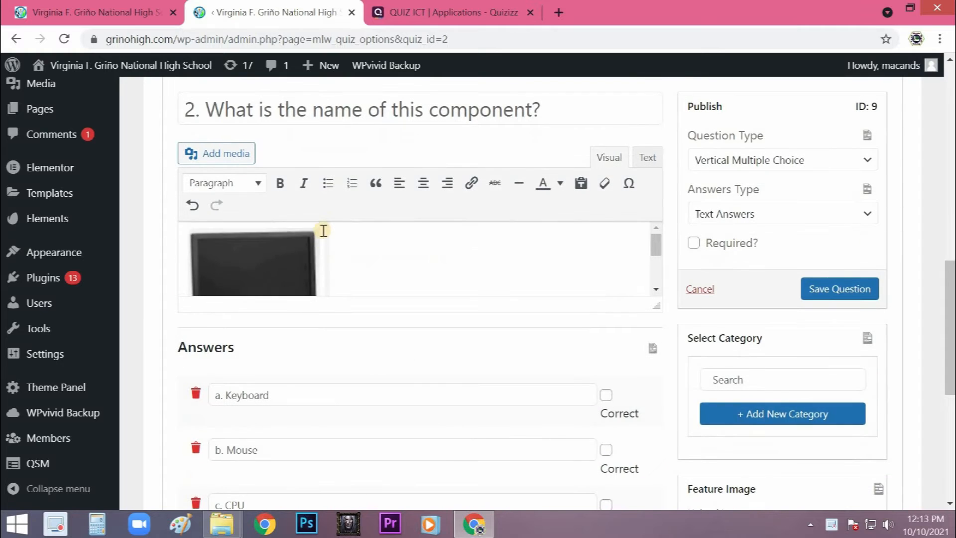
pyautogui.scroll(-3, 482, 380)
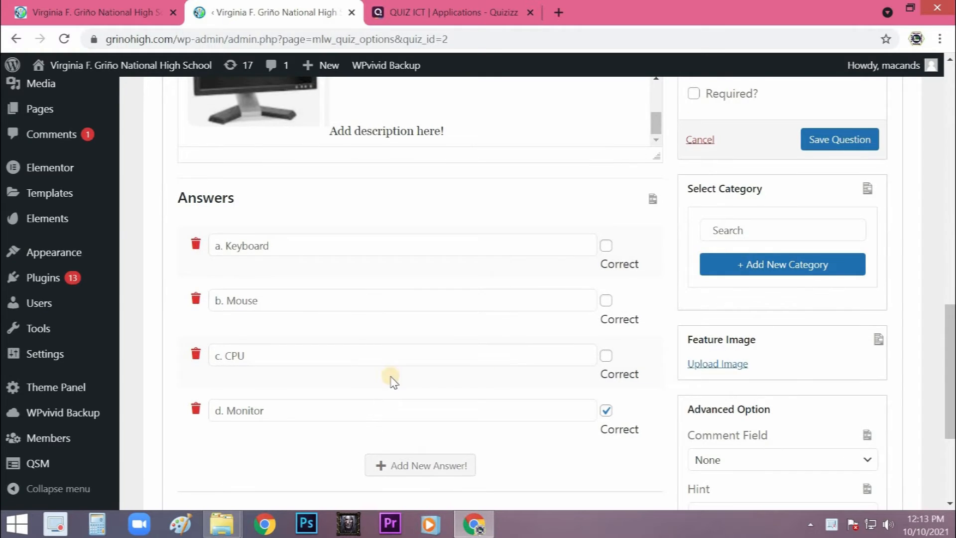
pyautogui.scroll(3, 358, 364)
pyautogui.scroll(1, 347, 357)
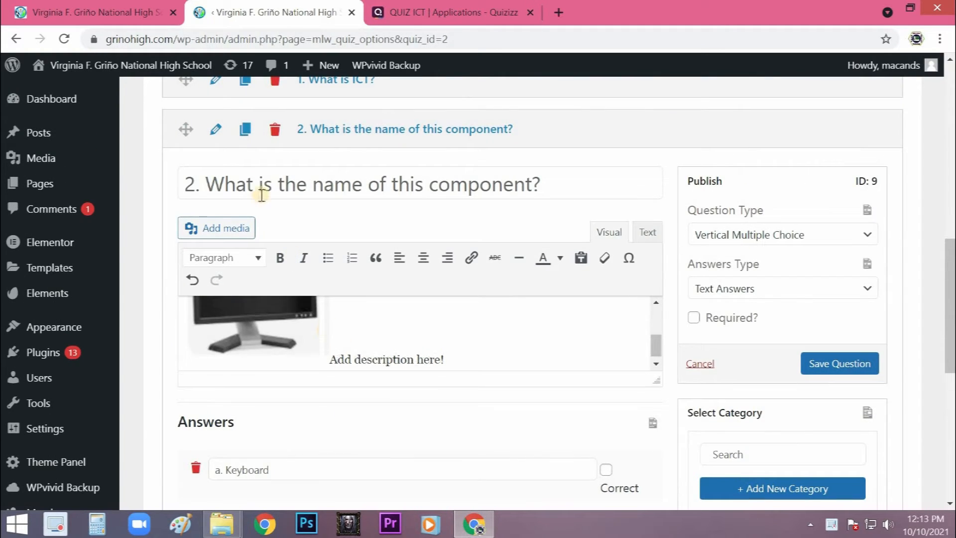
pyautogui.click(245, 131)
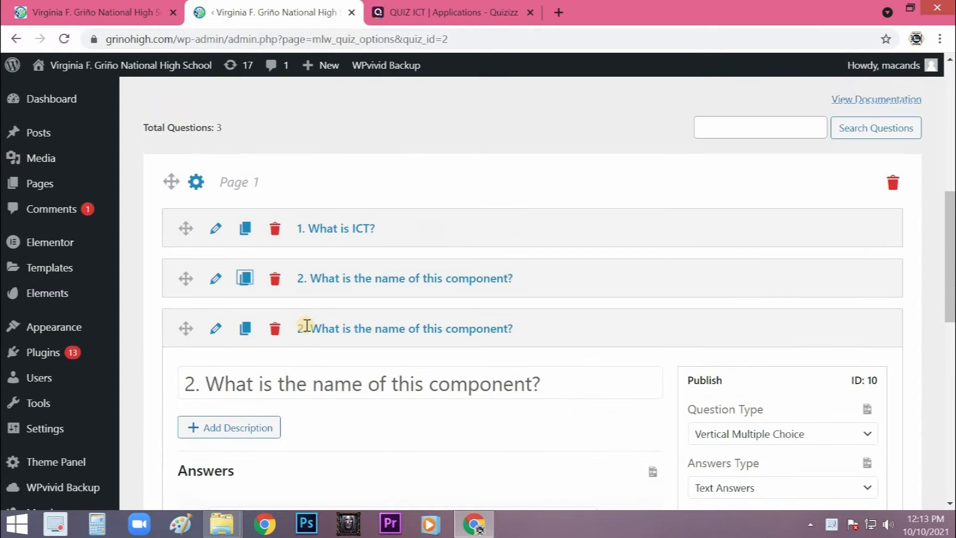
# - Change the duplicated question's text to "3. What is the software used for presentation?"
pyautogui.scroll(-3, 190, 235)
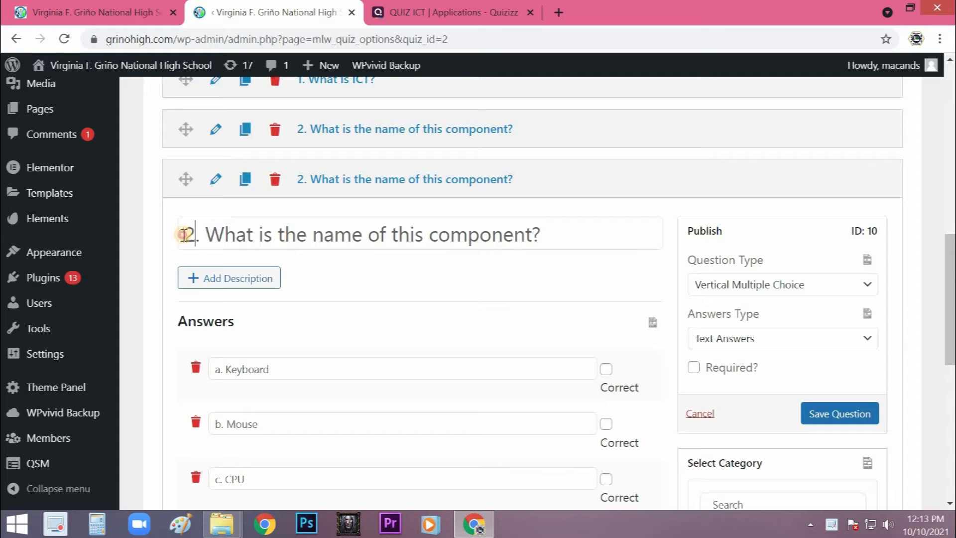
pyautogui.write('3')
pyautogui.moveTo(207, 233); pyautogui.dragTo(235, 230)
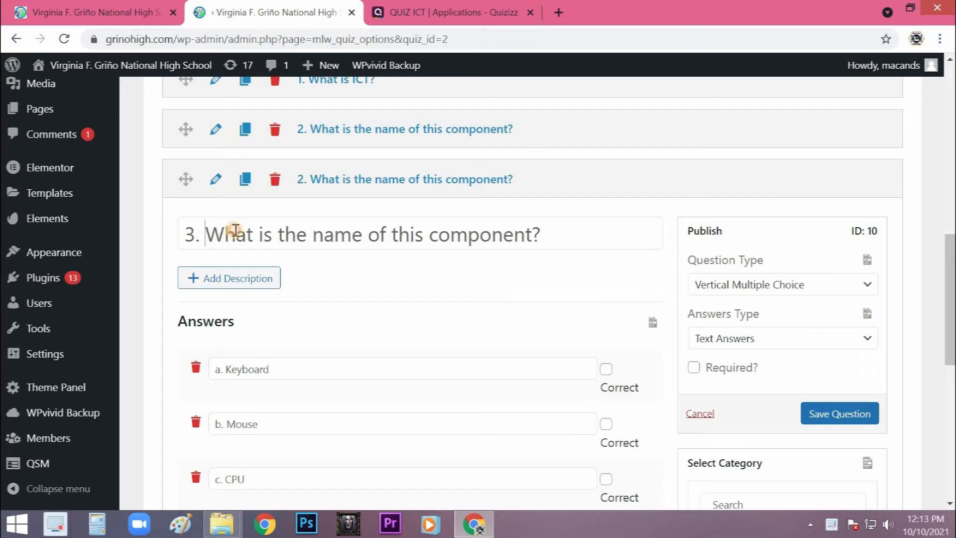
pyautogui.click(403, 236)
pyautogui.moveTo(279, 234); pyautogui.dragTo(519, 242)
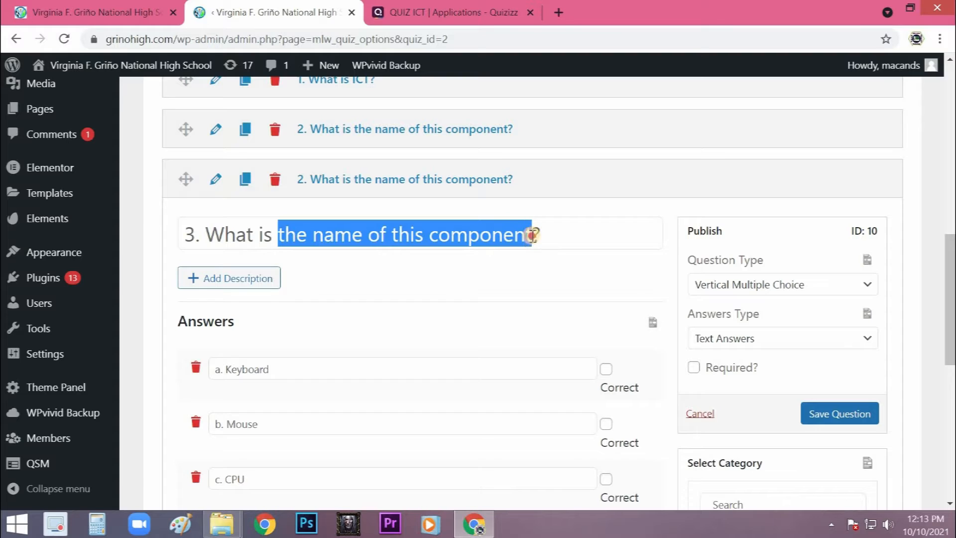
pyautogui.write('the')
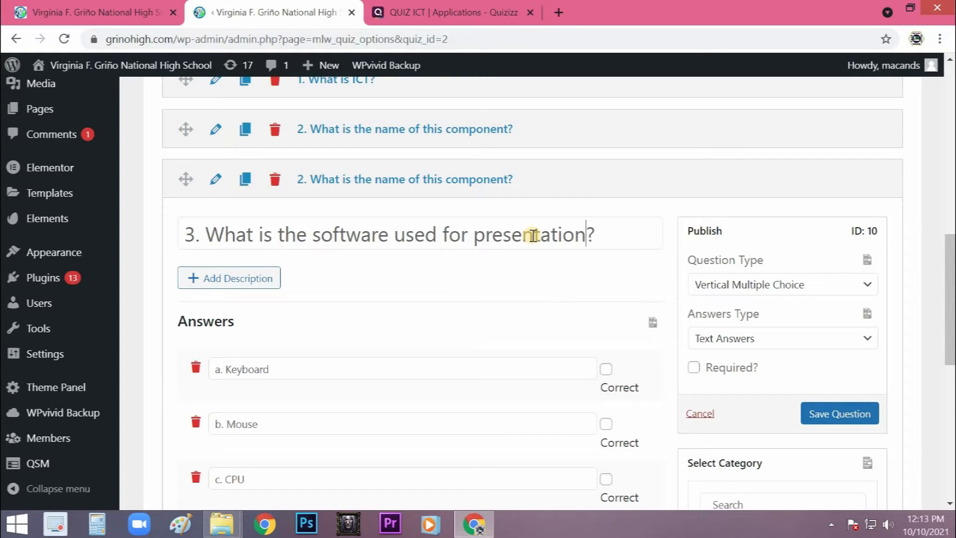
# - Replace the third question's first two answers with "a. Word Processor" and "b. Spreadsheets"
pyautogui.moveTo(312, 369); pyautogui.dragTo(228, 374)
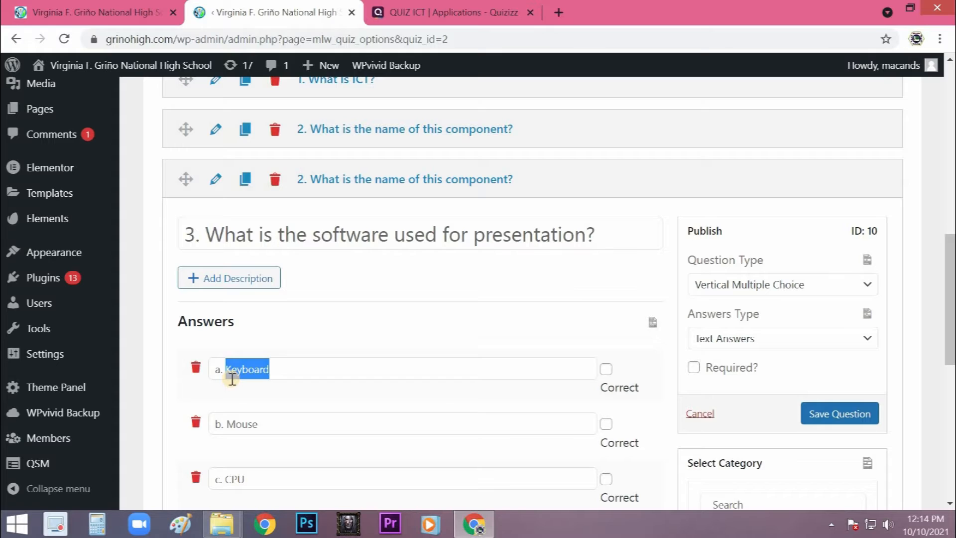
pyautogui.write('Wo')
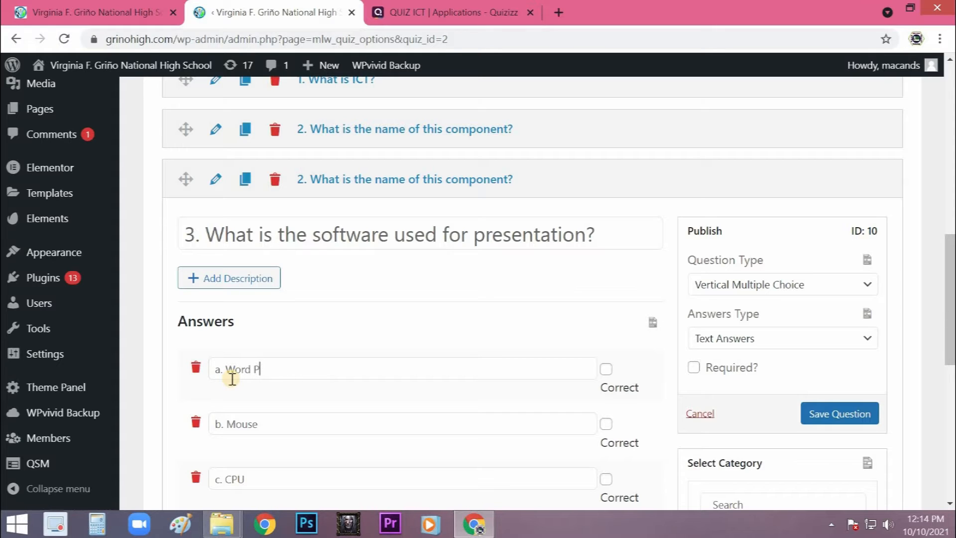
pyautogui.write('rd Processor')
pyautogui.doubleClick(227, 424)
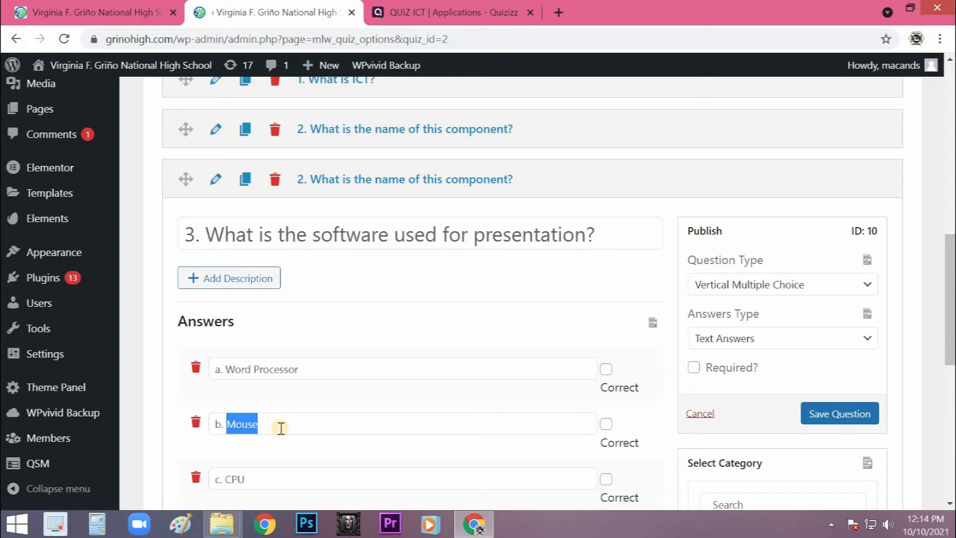
pyautogui.write('Sp')
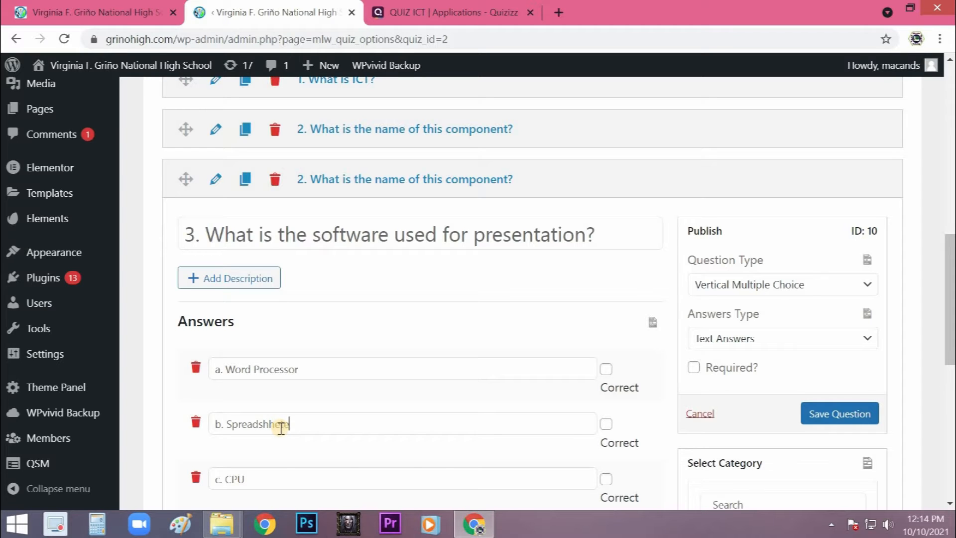
pyautogui.write('readshhets')
pyautogui.scroll(-3, 260, 356)
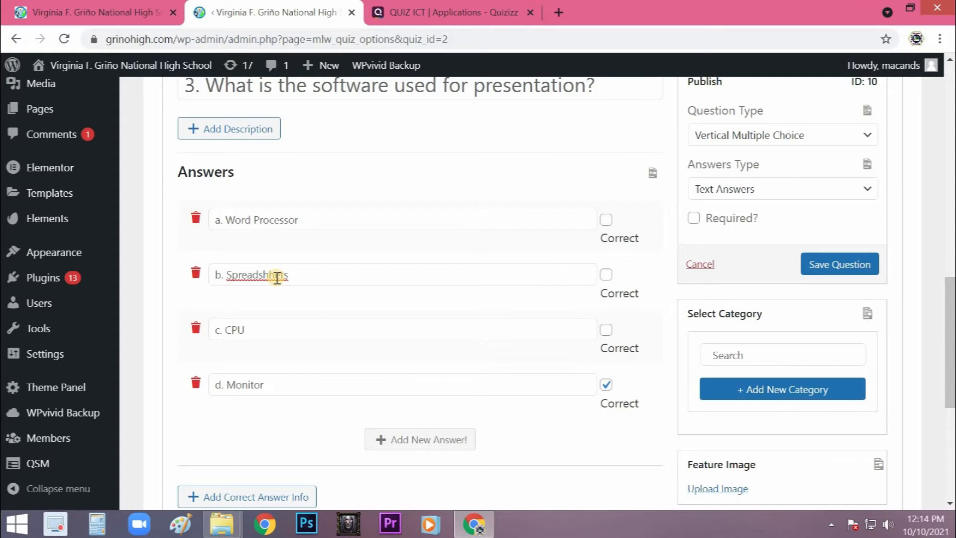
pyautogui.write('e')
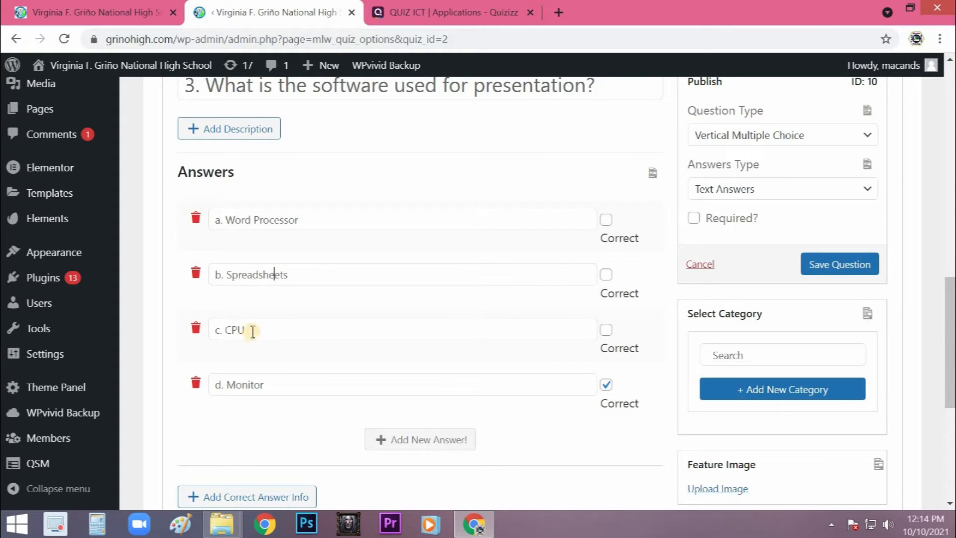
# - Replace the third question's last two answers with "c. Powerpoint" and "d. Paint"
pyautogui.doubleClick(226, 333)
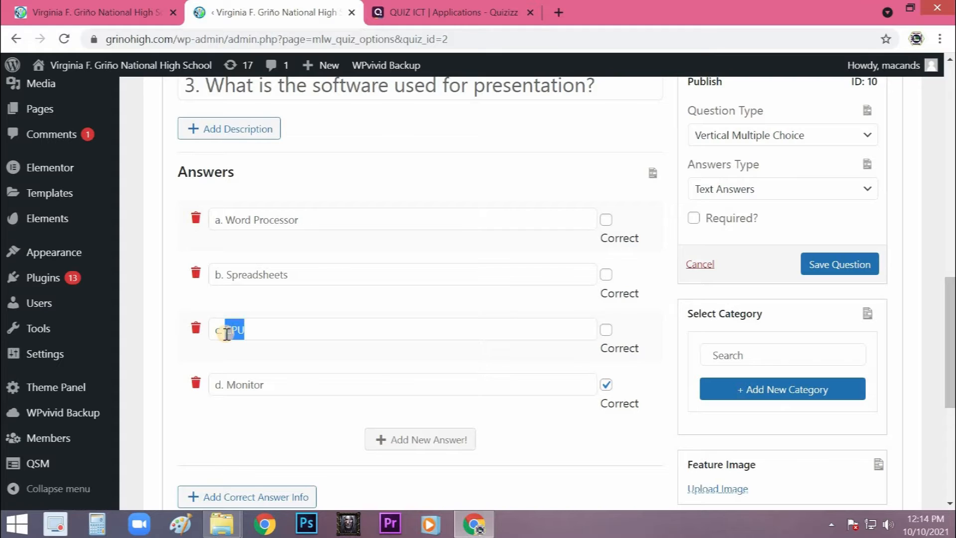
pyautogui.write('Powepoint')
pyautogui.moveTo(263, 384); pyautogui.dragTo(230, 384)
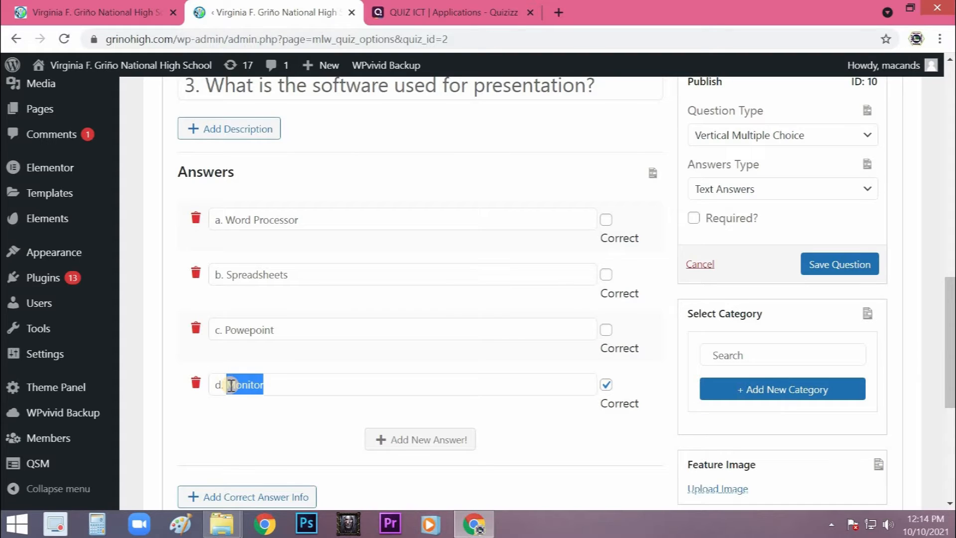
pyautogui.write('Paint')
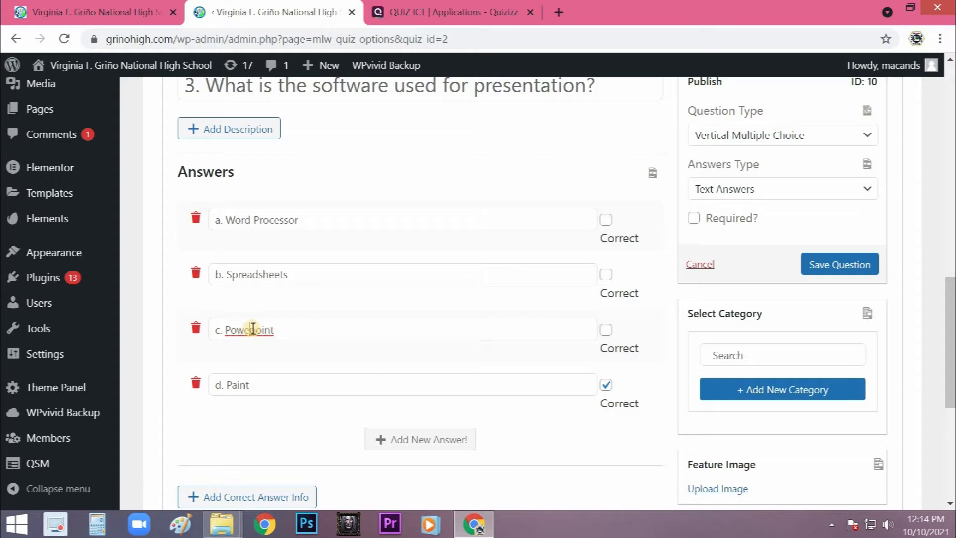
pyautogui.write('r')
# - Mark "c. Powerpoint" as a correct answer and save the third question
pyautogui.click(606, 332)
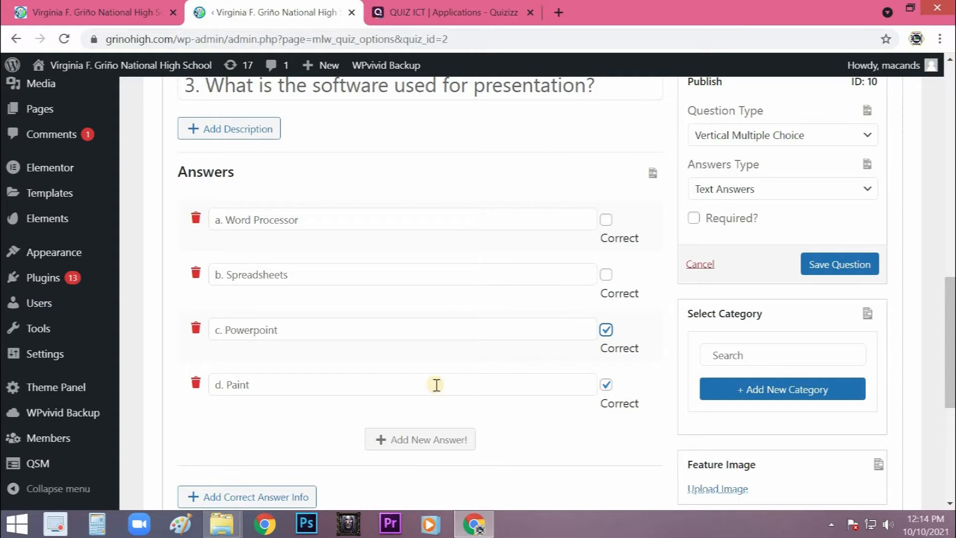
pyautogui.scroll(-2, 846, 199)
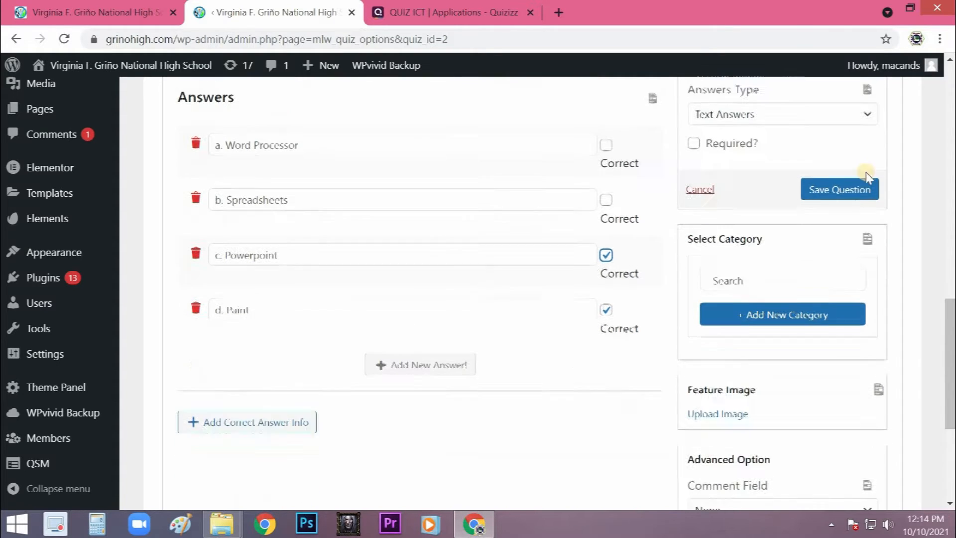
pyautogui.click(847, 190)
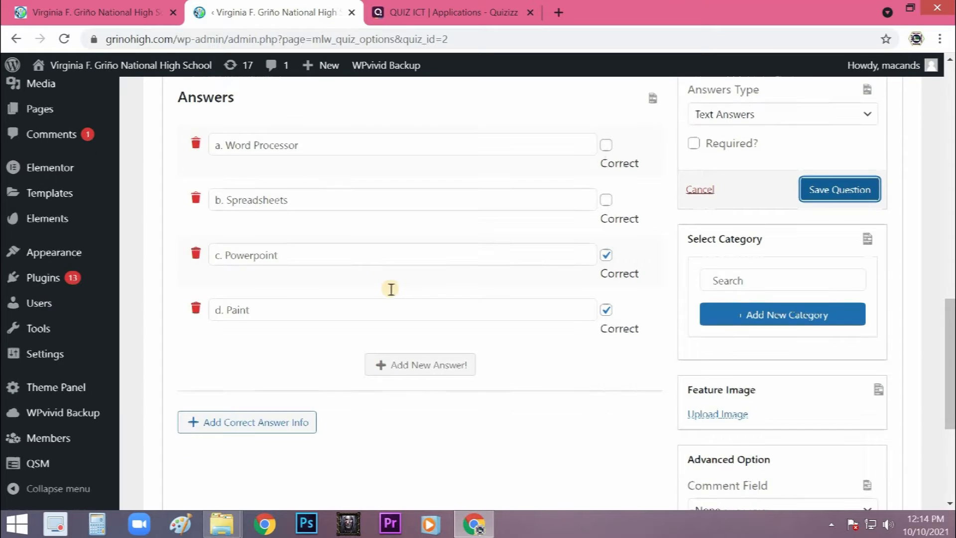
# - Duplicate the third question and change the copy's text to "4. What is the name of this component?"
pyautogui.scroll(6, 378, 289)
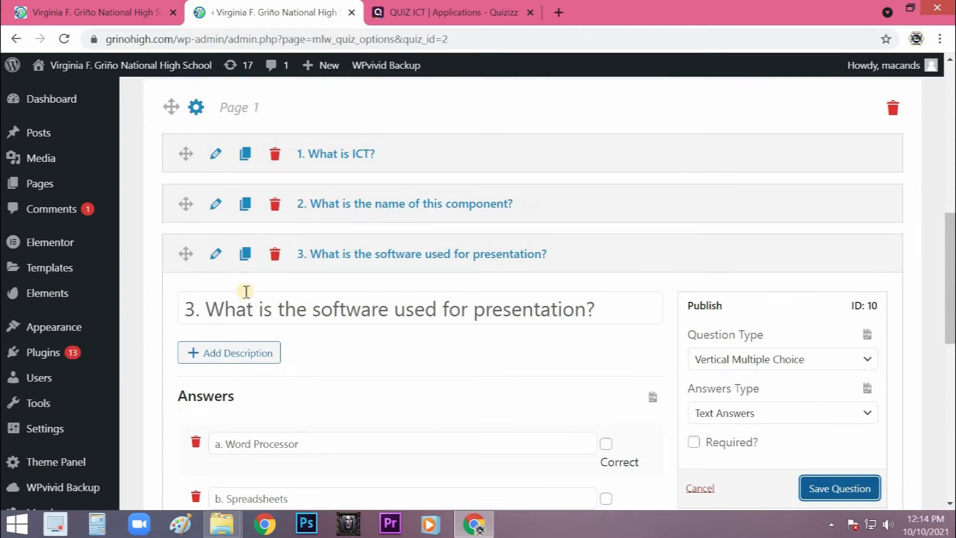
pyautogui.click(245, 254)
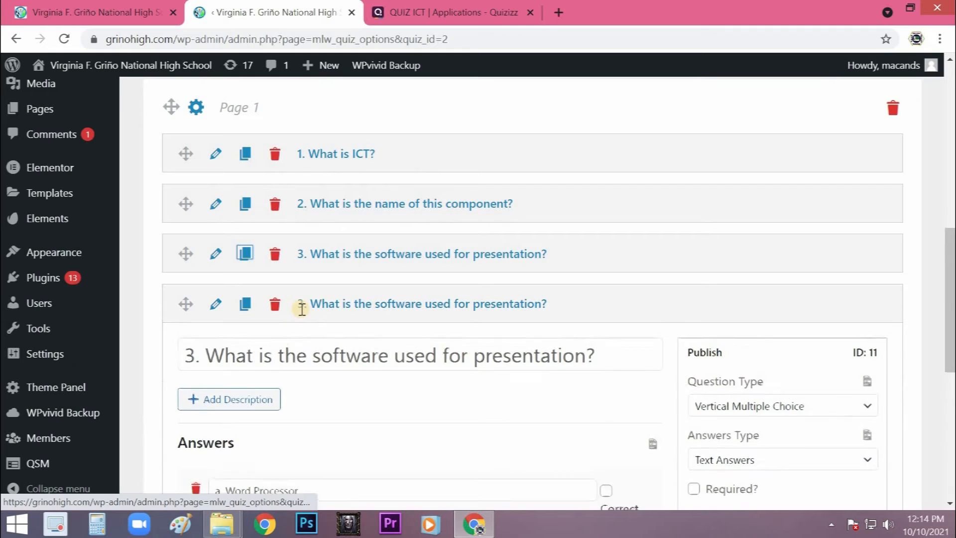
pyautogui.scroll(-1, 215, 295)
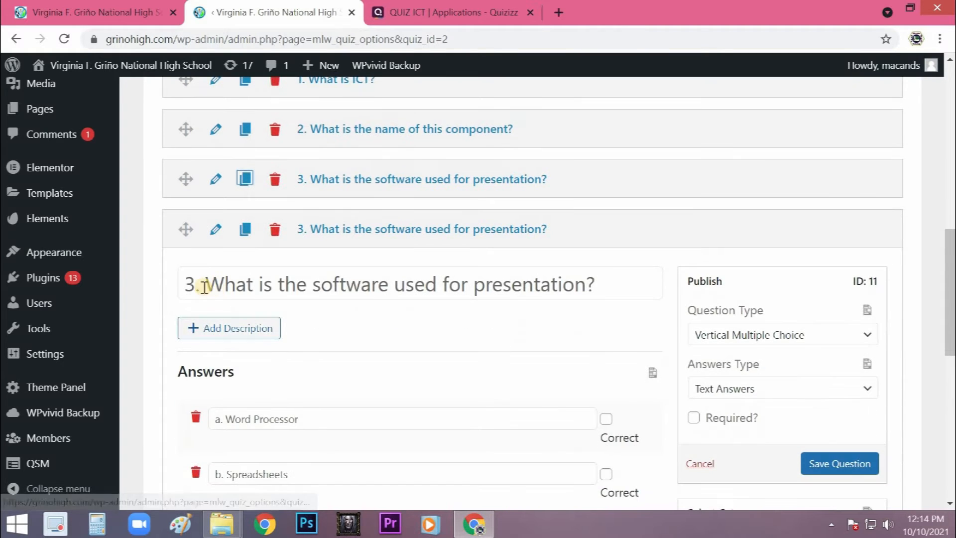
pyautogui.doubleClick(186, 285)
pyautogui.write('4')
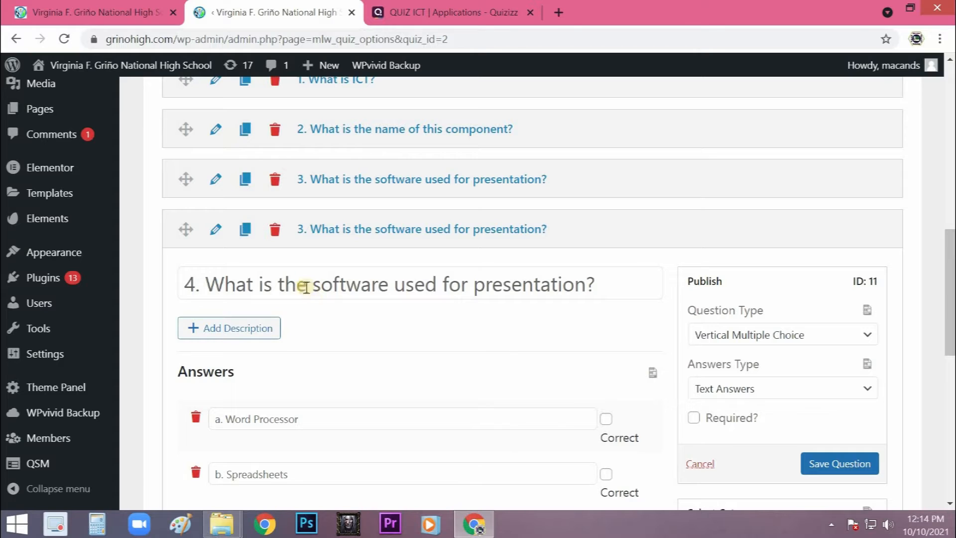
pyautogui.moveTo(312, 283); pyautogui.dragTo(573, 285)
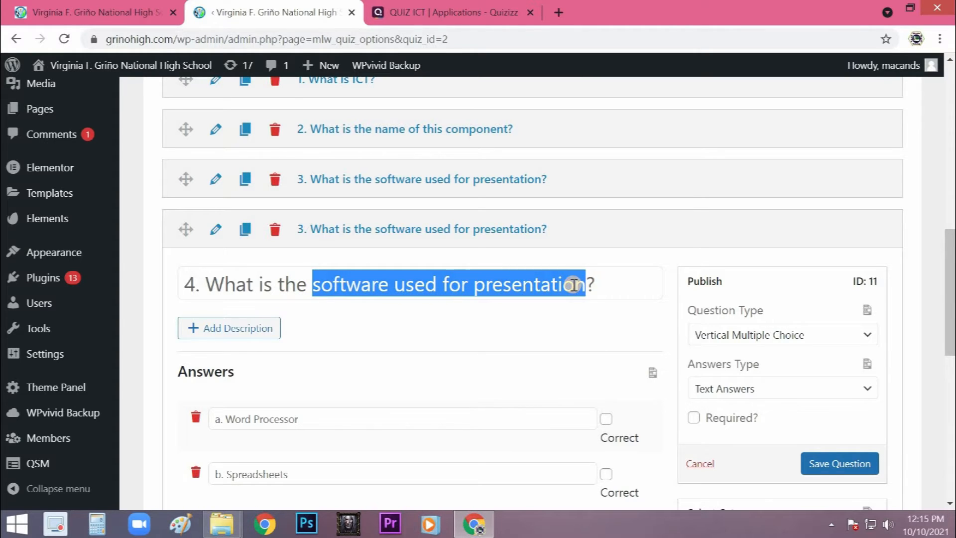
pyautogui.write('nam')
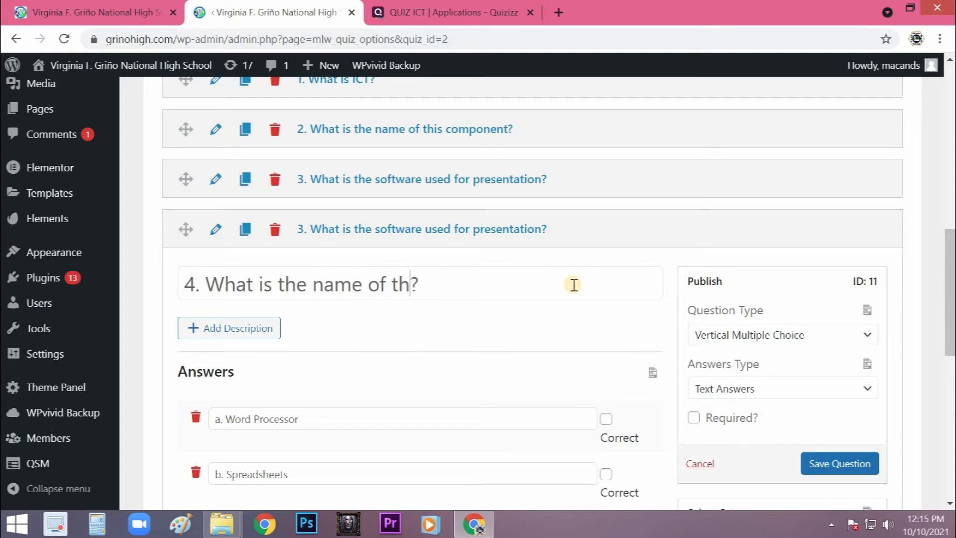
pyautogui.write('e of this component')
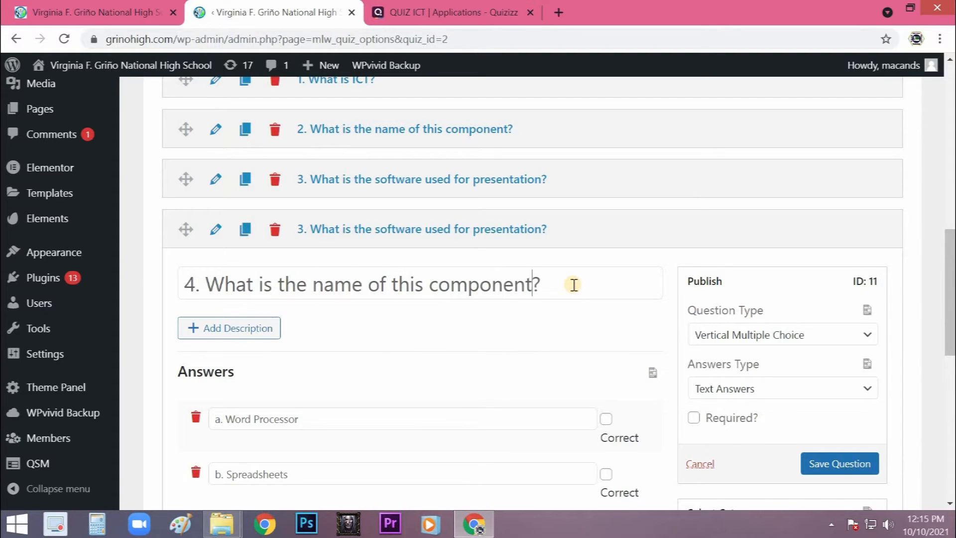
# - Replace the monitor image in the fourth question's description with the memory module image from the media library
pyautogui.click(264, 329)
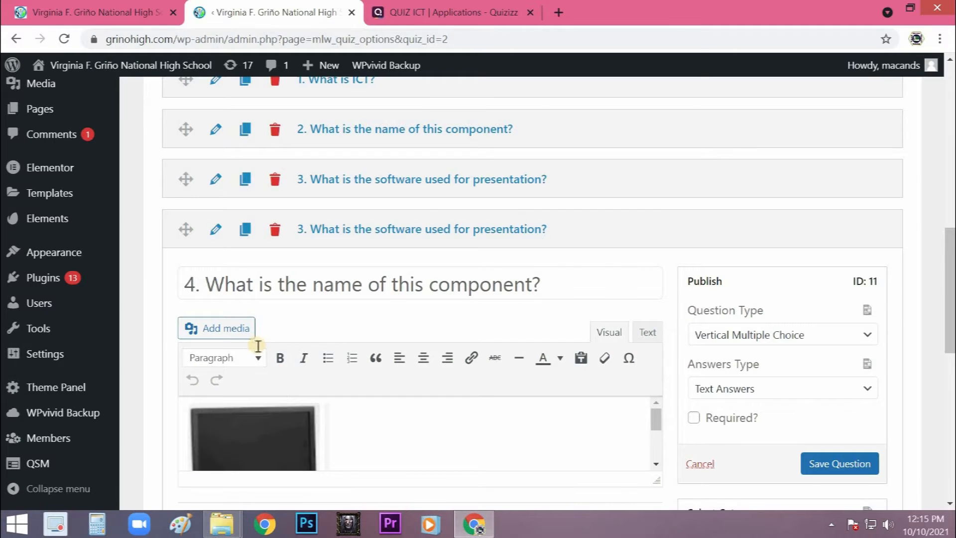
pyautogui.scroll(-2, 258, 345)
pyautogui.scroll(-2, 327, 356)
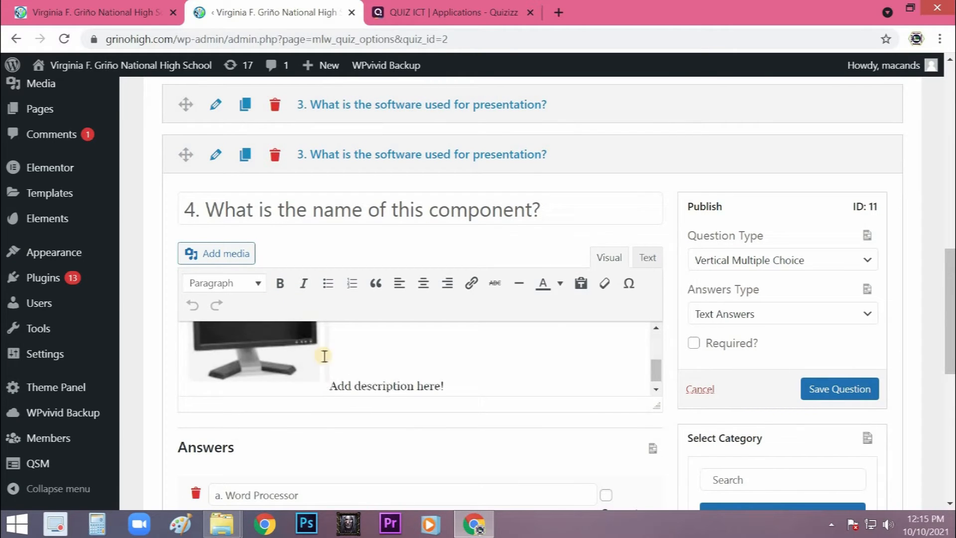
pyautogui.scroll(1, 326, 357)
pyautogui.scroll(-4, 290, 343)
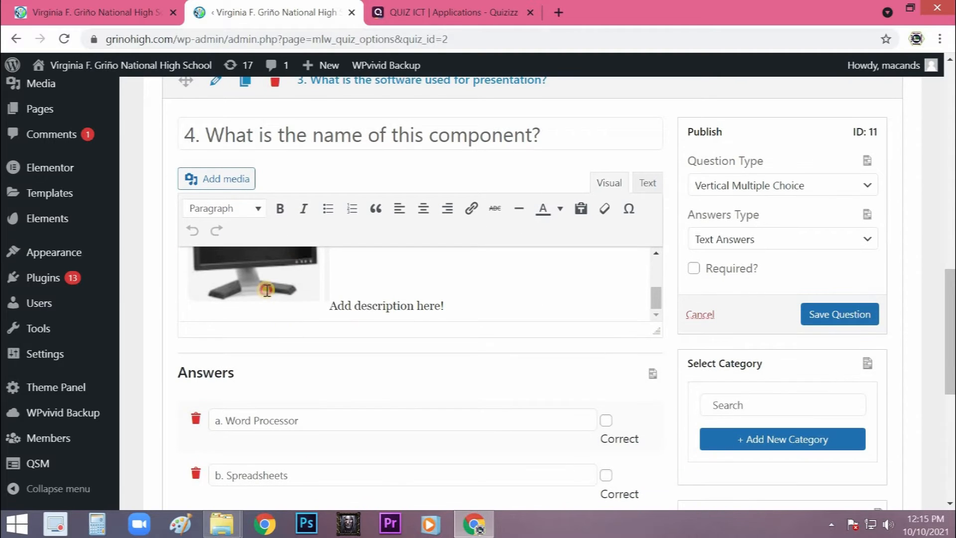
pyautogui.click(267, 290)
pyautogui.press('Delete')
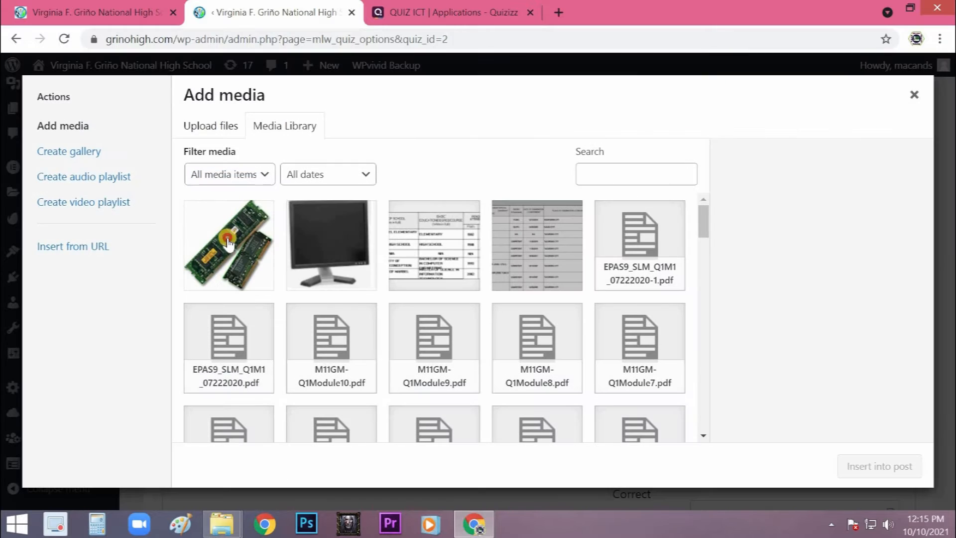
pyautogui.click(228, 244)
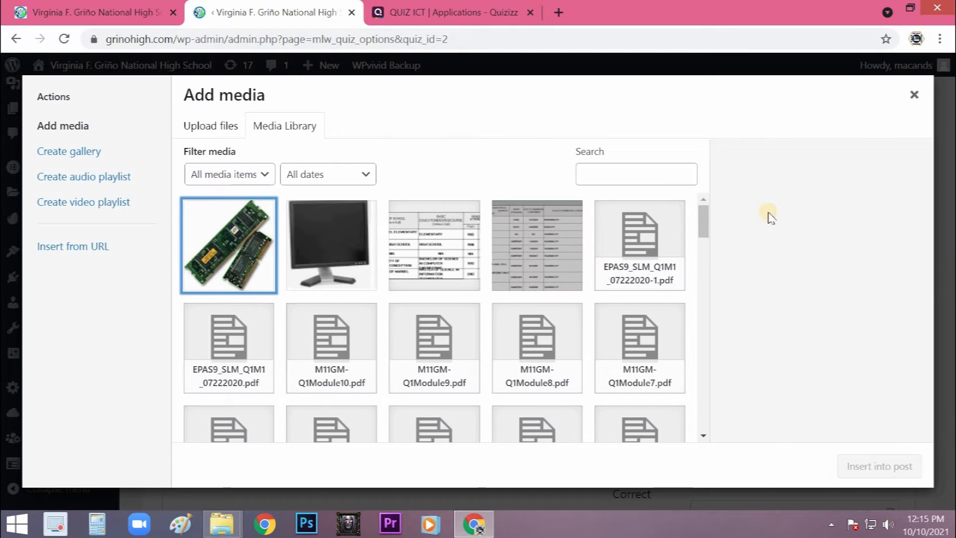
pyautogui.click(843, 466)
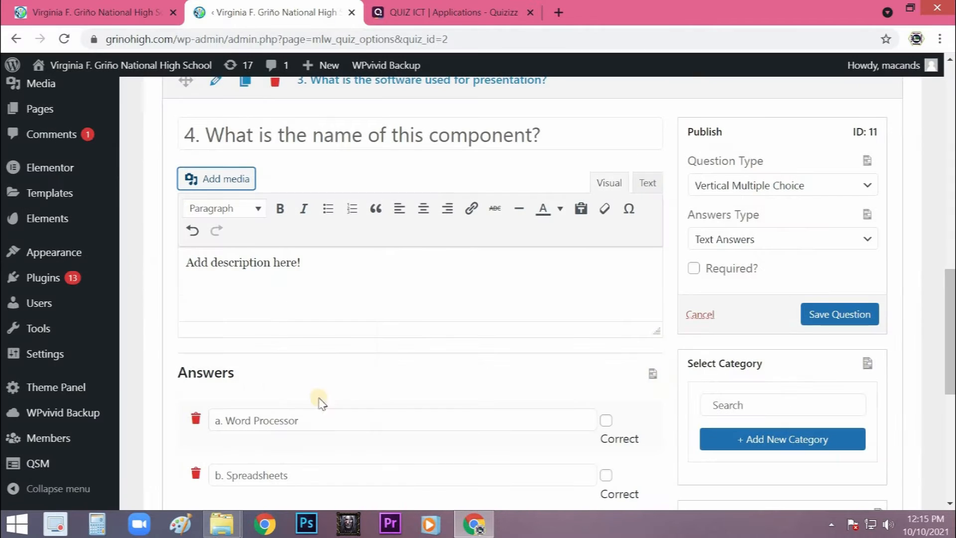
# - Change the fourth question's first answer to "a. RAM" and make it the only answer marked correct
pyautogui.scroll(-3, 298, 369)
pyautogui.moveTo(298, 271); pyautogui.dragTo(230, 268)
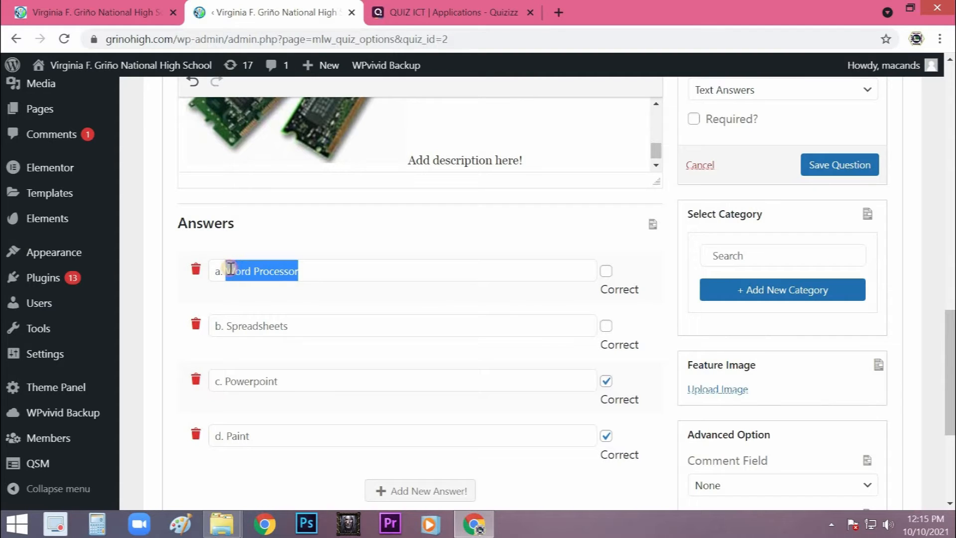
pyautogui.write('BAM')
pyautogui.click(606, 273)
pyautogui.click(605, 381)
pyautogui.click(605, 435)
# - Replace the fourth question's remaining answers with "b. ROM", "c. CPU" and "d. HDD"
pyautogui.moveTo(287, 326); pyautogui.dragTo(227, 326)
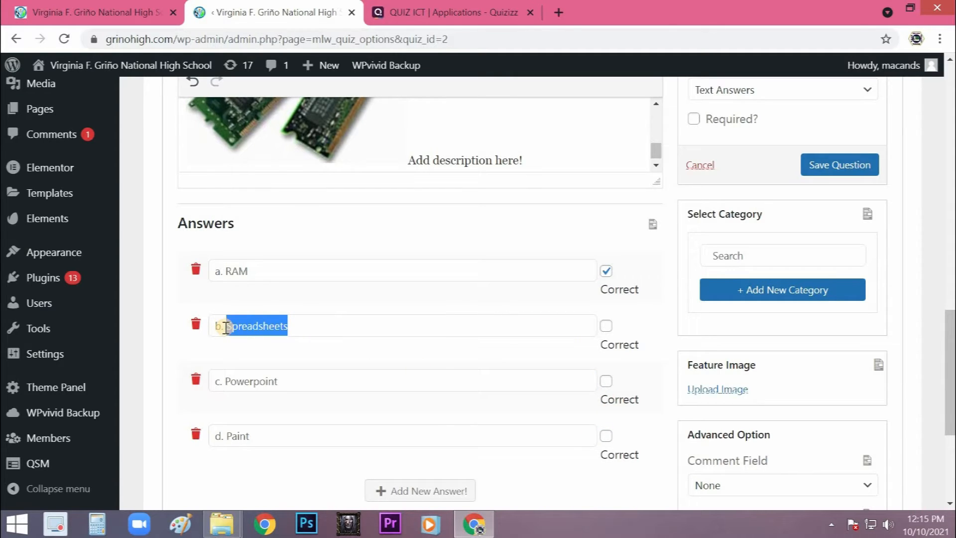
pyautogui.write('ROM')
pyautogui.moveTo(285, 381); pyautogui.dragTo(227, 382)
pyautogui.press('BackSpace')
pyautogui.write('CPU')
pyautogui.moveTo(250, 436); pyautogui.dragTo(227, 438)
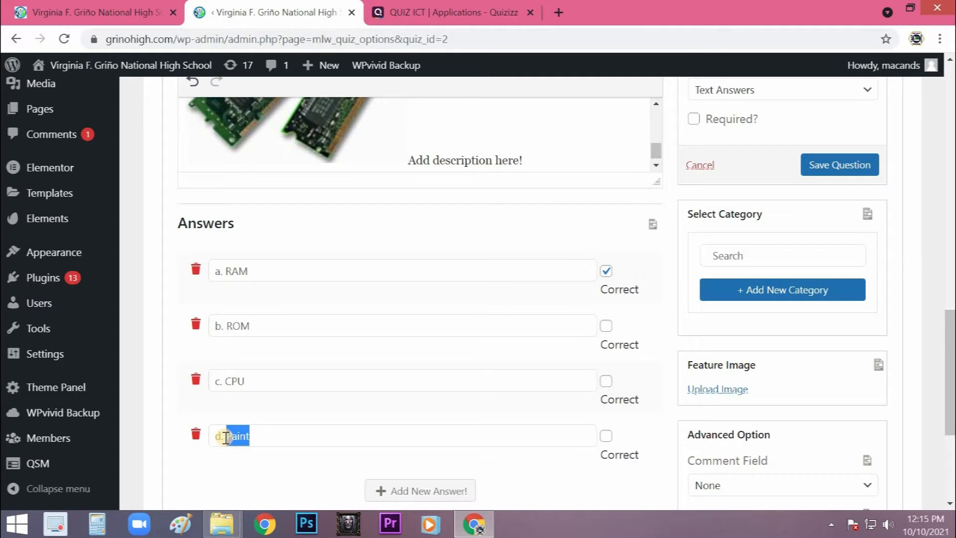
pyautogui.press('BackSpace')
pyautogui.write('HDD')
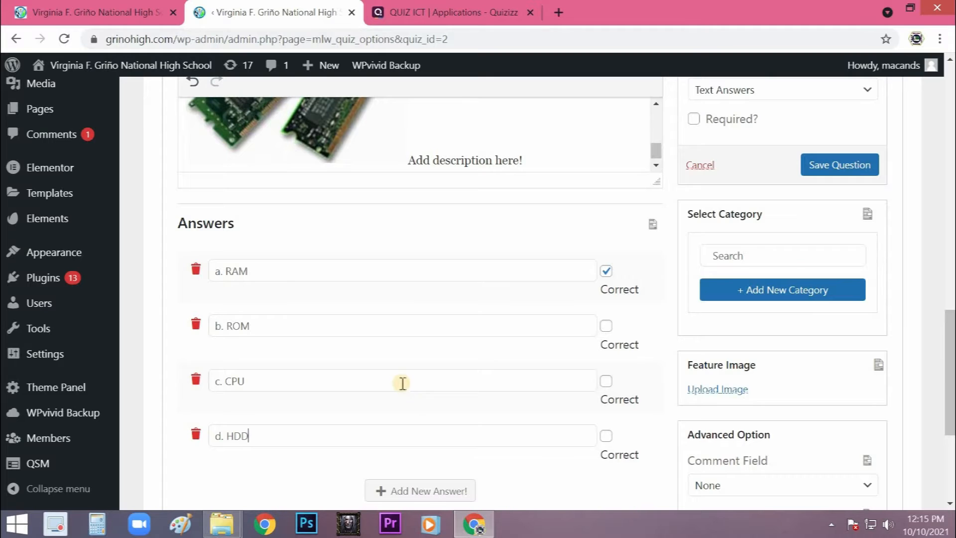
# - Save the fourth question and collapse its editor
pyautogui.scroll(2, 393, 385)
pyautogui.click(816, 244)
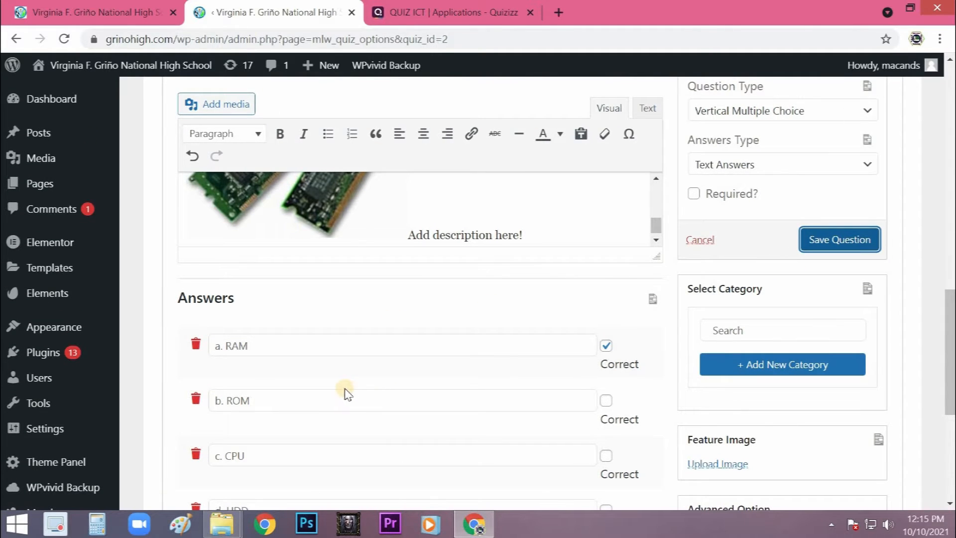
pyautogui.scroll(7, 347, 391)
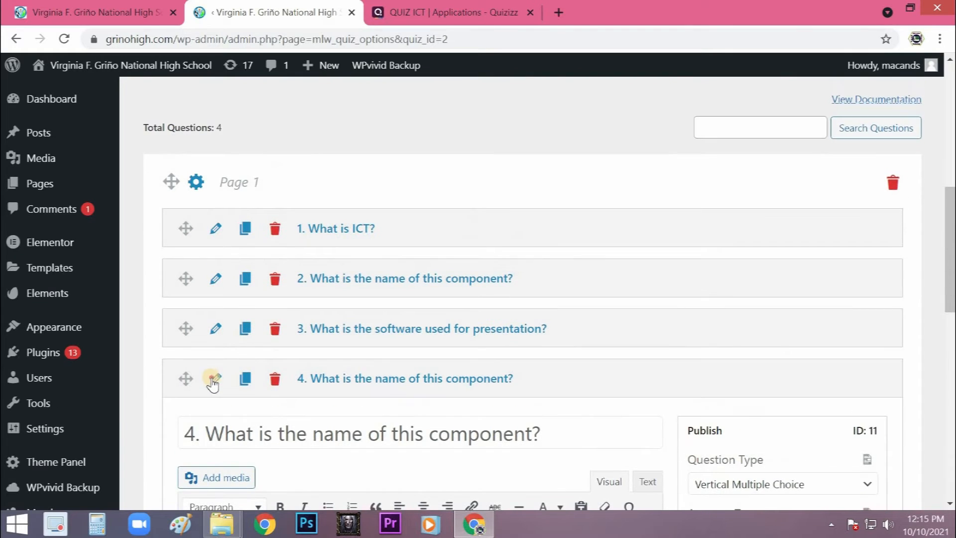
pyautogui.click(212, 381)
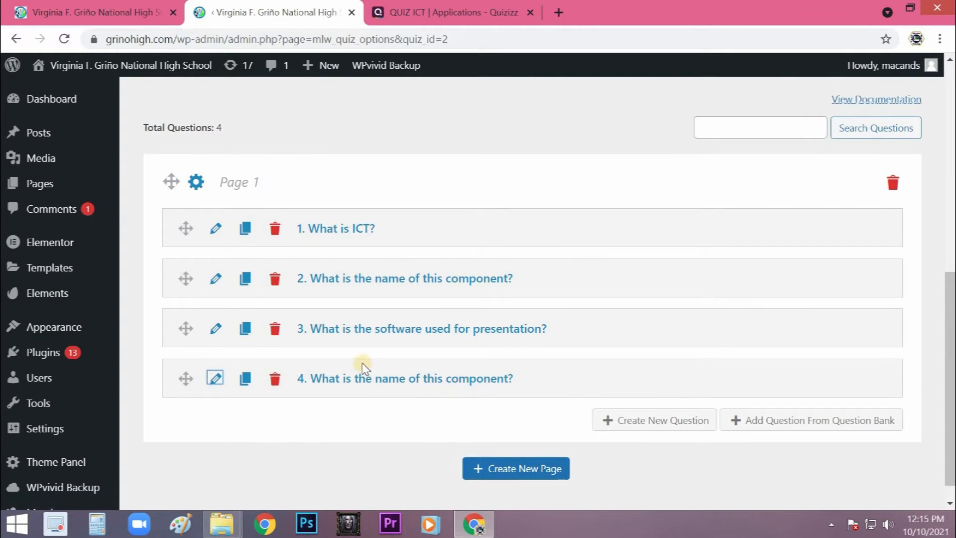
# - Unmark "d. Paint" as a correct answer in the third question, leaving only "c. Powerpoint" correct, and save the question
pyautogui.scroll(-1, 360, 366)
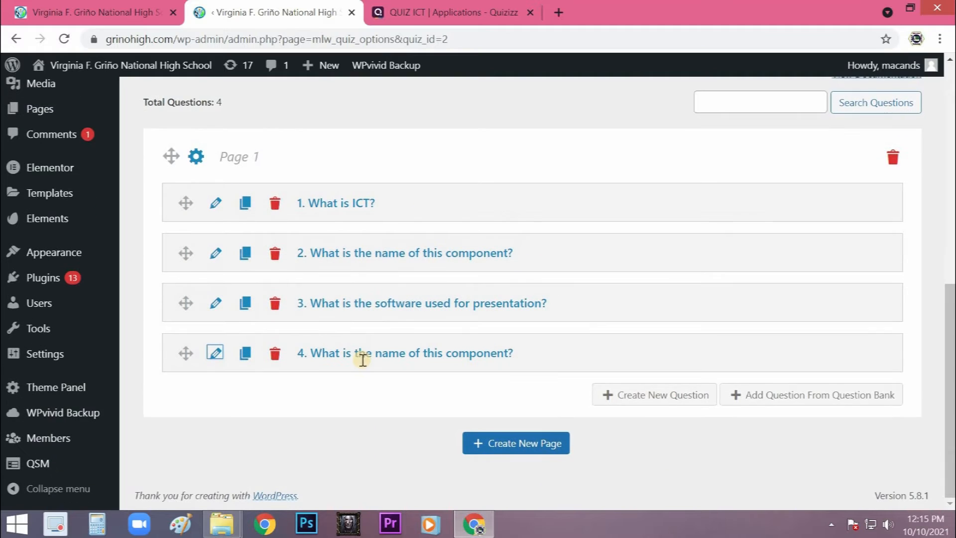
pyautogui.click(216, 305)
pyautogui.scroll(-1, 279, 316)
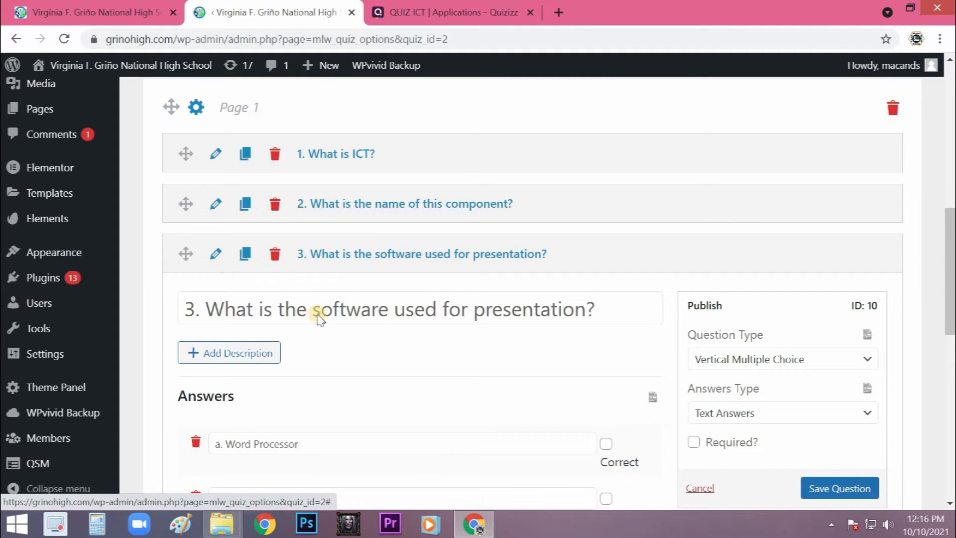
pyautogui.scroll(-3, 313, 312)
pyautogui.scroll(1, 294, 300)
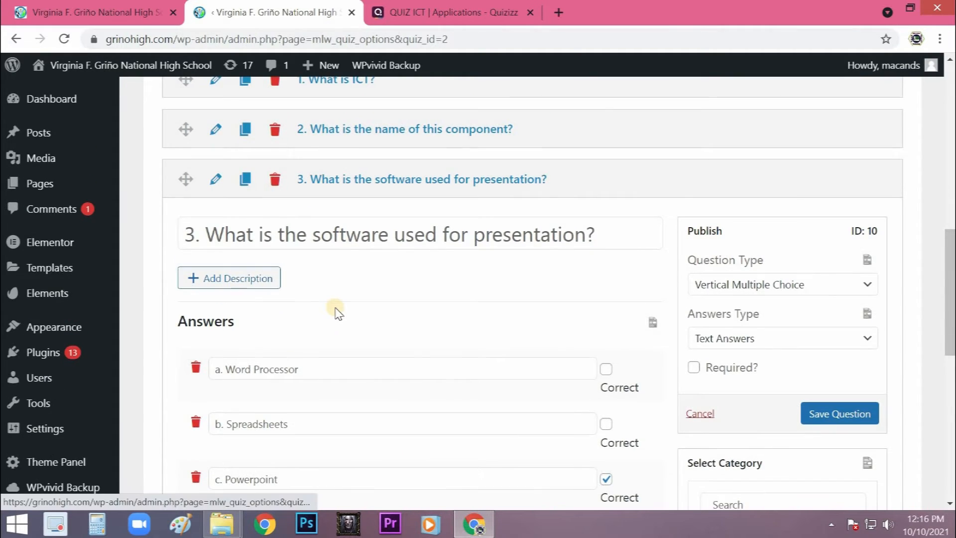
pyautogui.scroll(-6, 335, 311)
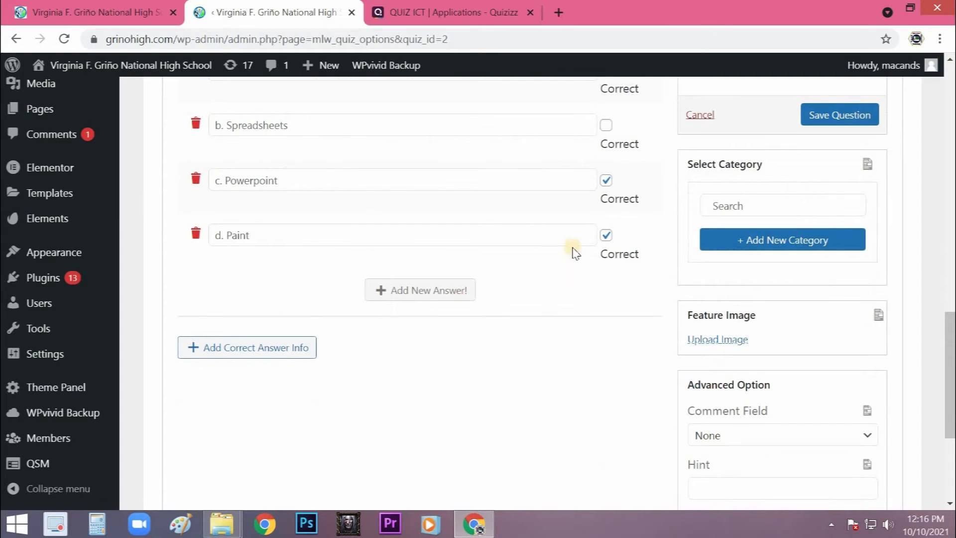
pyautogui.click(605, 235)
pyautogui.scroll(1, 816, 195)
pyautogui.click(820, 192)
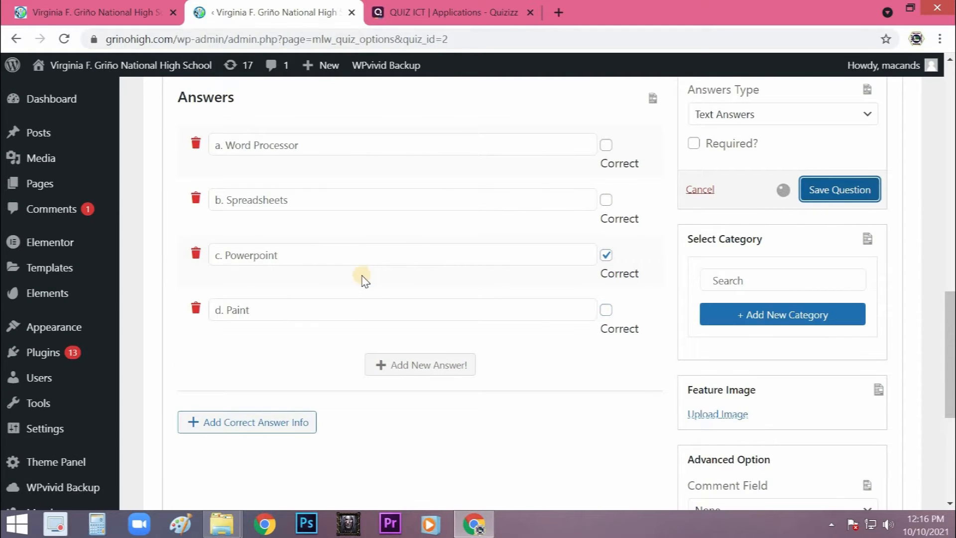
# - Delete the monitor image from the second question's description and save the question
pyautogui.scroll(7, 359, 277)
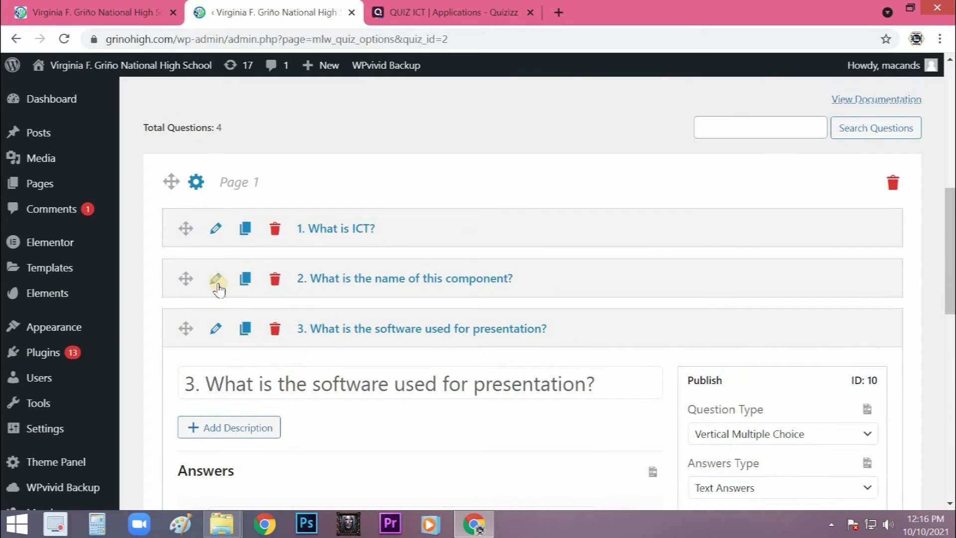
pyautogui.click(216, 280)
pyautogui.scroll(-3, 498, 299)
pyautogui.scroll(-3, 500, 295)
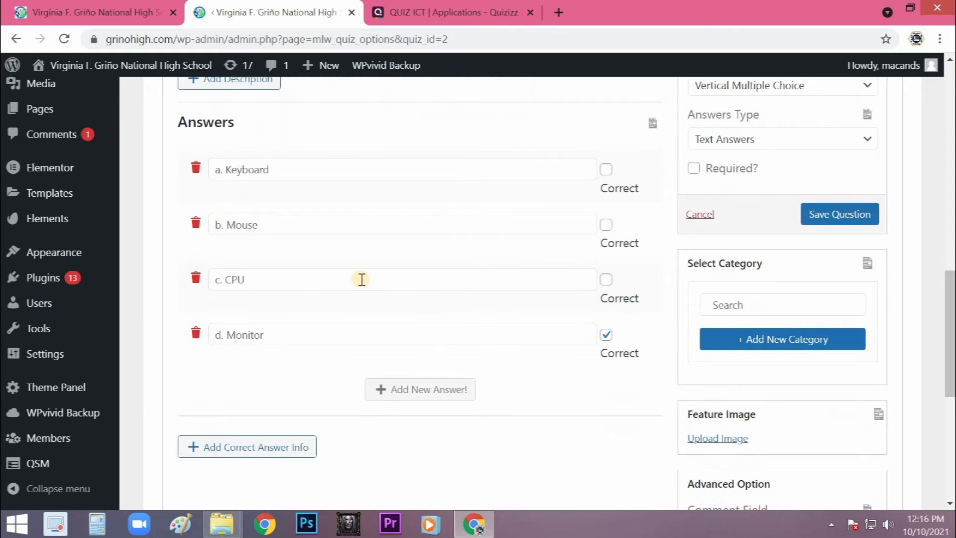
pyautogui.scroll(2, 342, 282)
pyautogui.scroll(2, 354, 284)
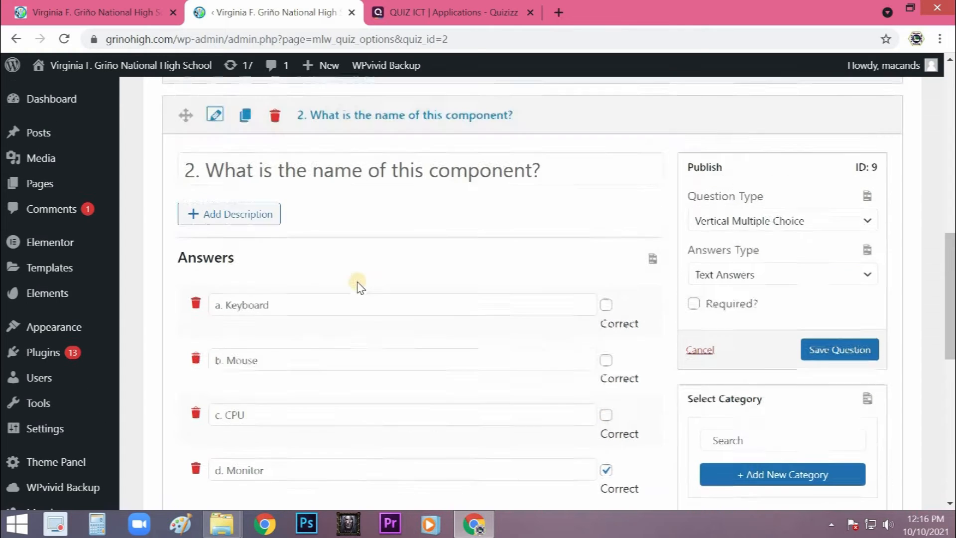
pyautogui.scroll(3, 269, 319)
pyautogui.click(249, 384)
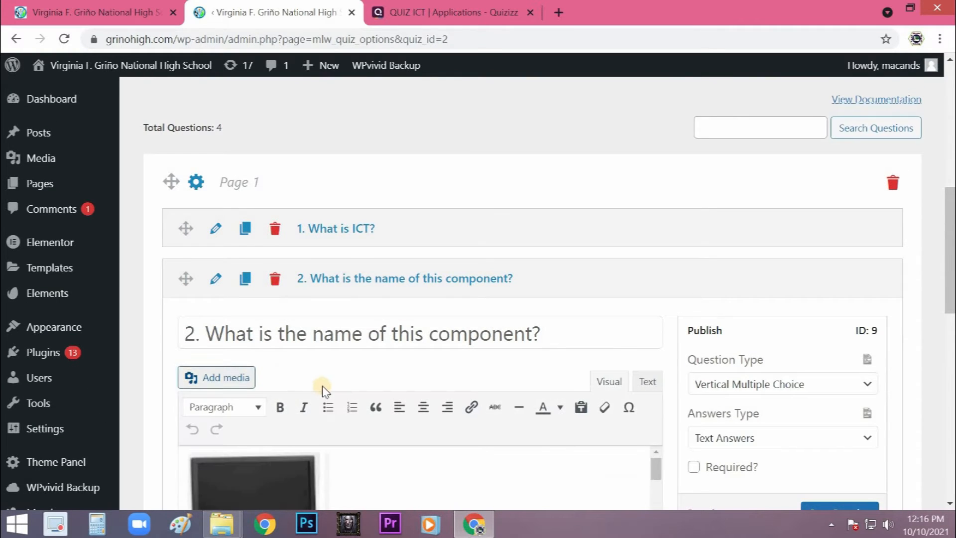
pyautogui.scroll(-1, 299, 368)
pyautogui.scroll(-2, 284, 348)
pyautogui.click(284, 348)
pyautogui.press('Delete')
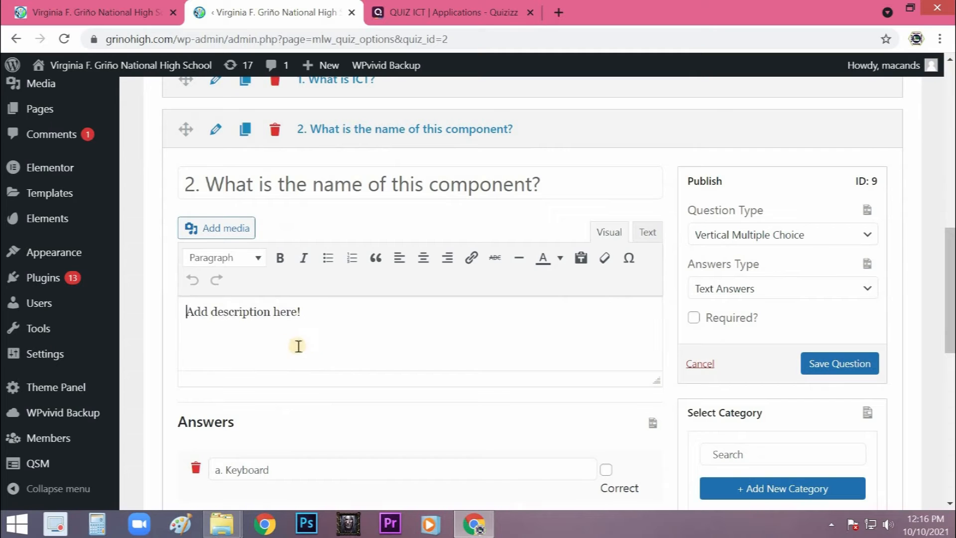
pyautogui.scroll(3, 252, 305)
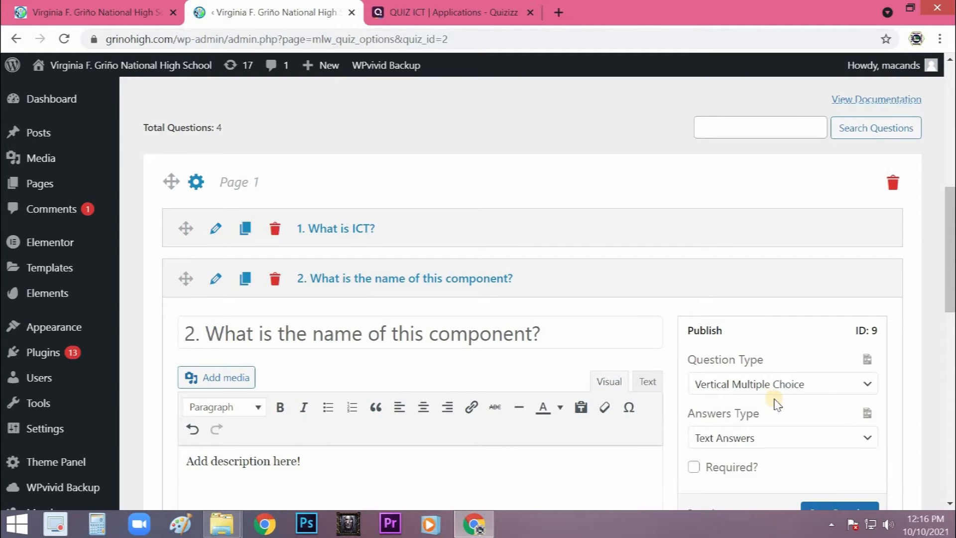
pyautogui.scroll(-3, 831, 366)
pyautogui.click(832, 363)
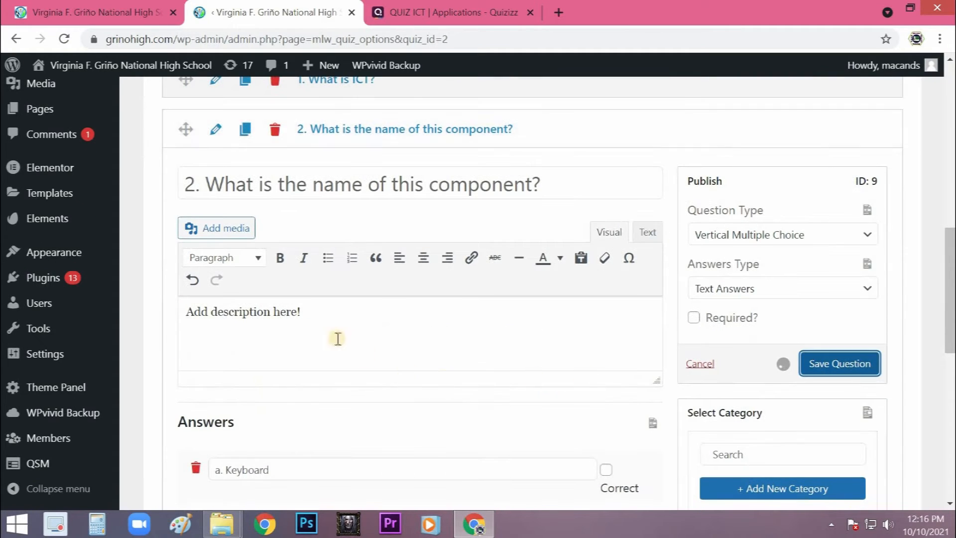
# - Open the third question's description editor and save the question
pyautogui.scroll(-3, 291, 316)
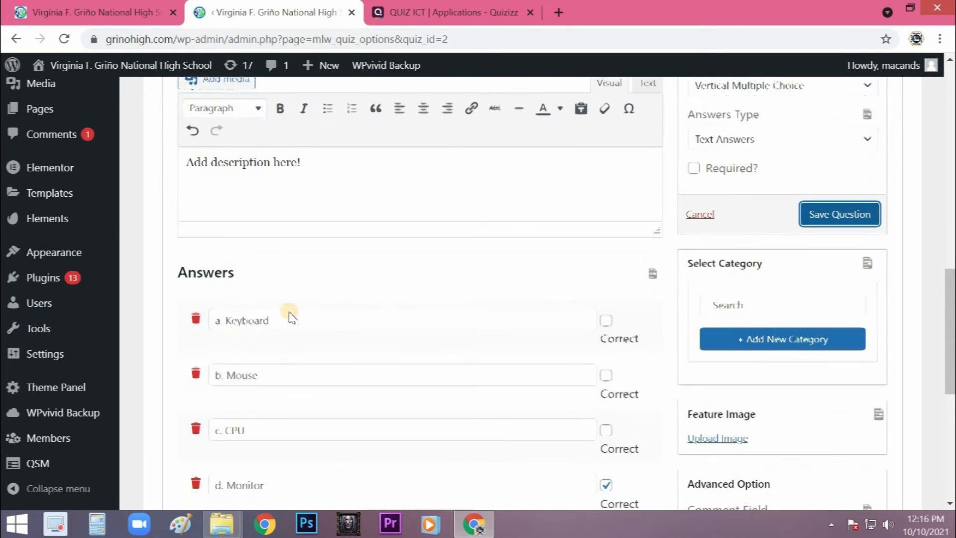
pyautogui.scroll(-5, 291, 314)
pyautogui.scroll(5, 309, 318)
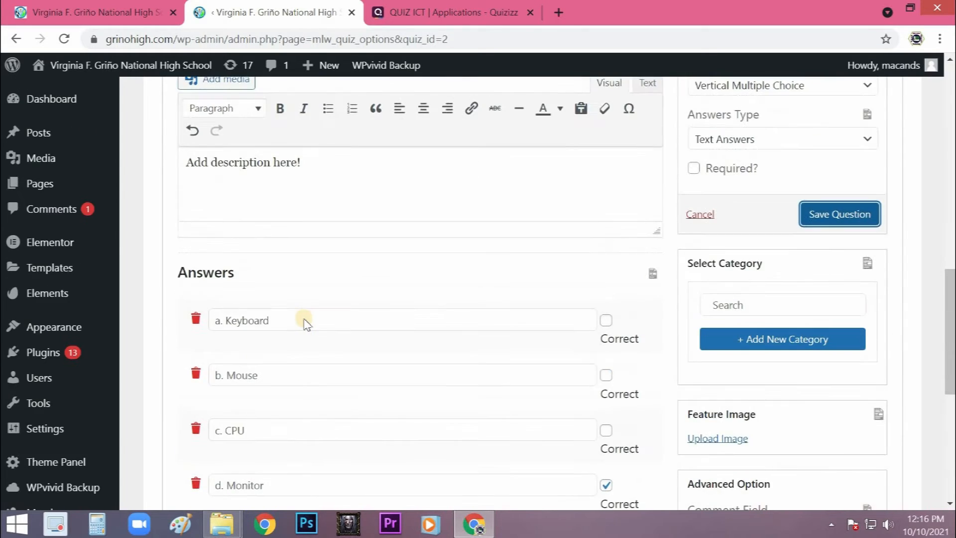
pyautogui.scroll(-5, 298, 322)
pyautogui.click(215, 303)
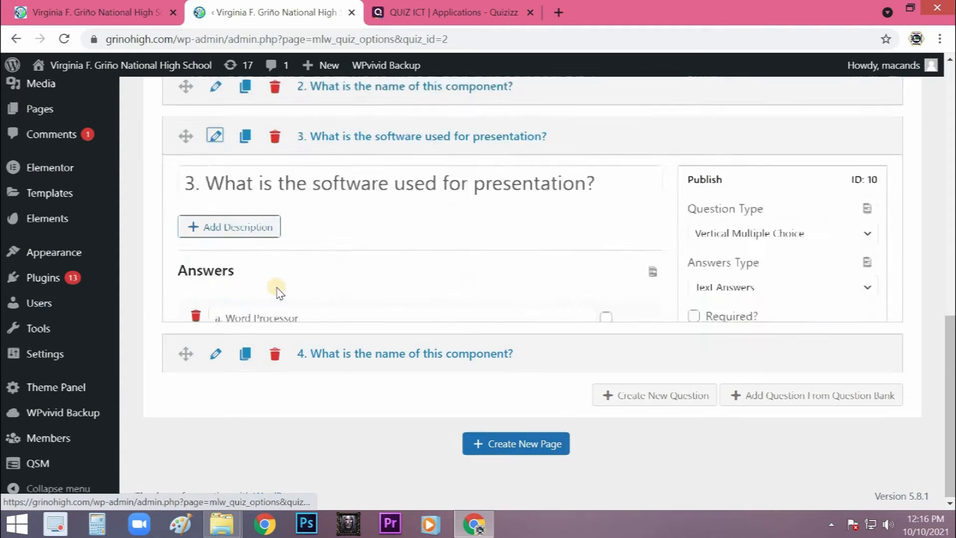
pyautogui.scroll(6, 277, 269)
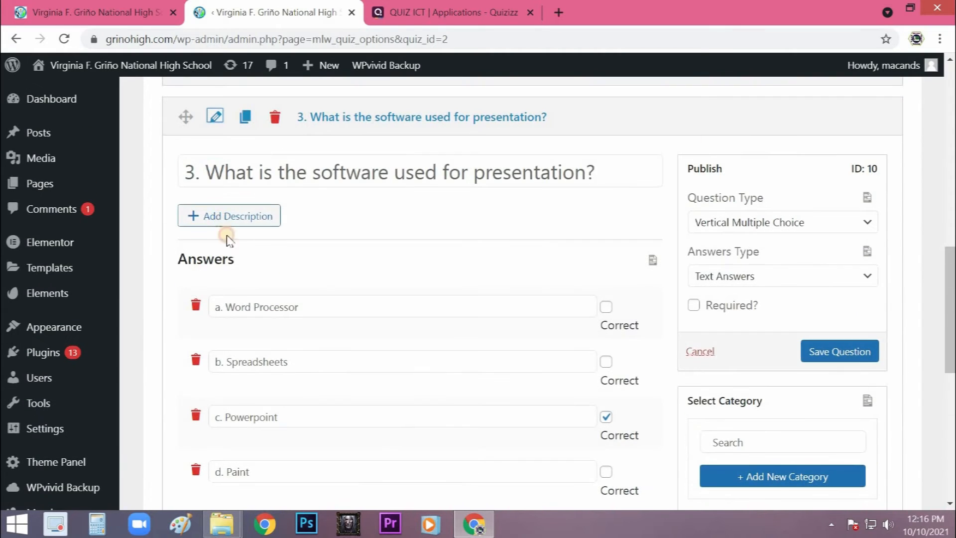
pyautogui.click(221, 219)
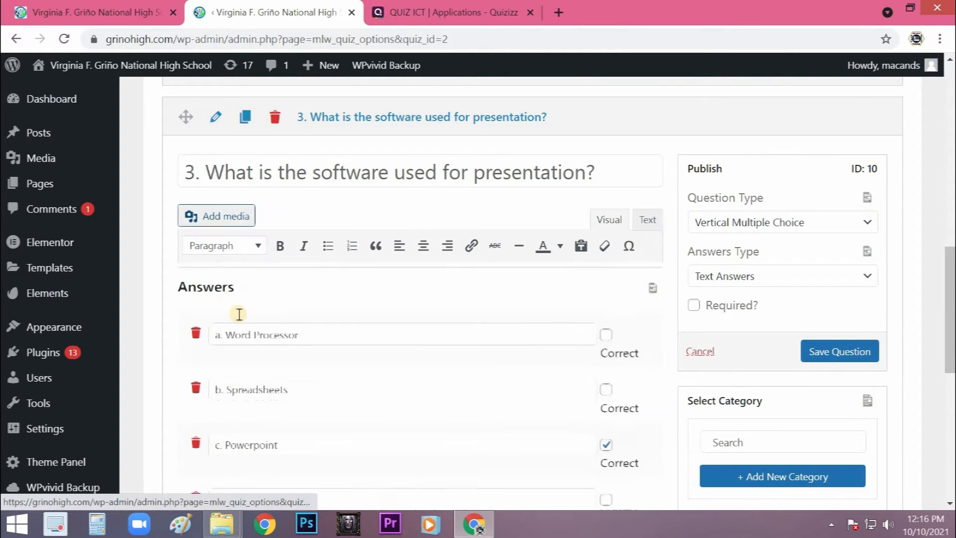
pyautogui.click(806, 357)
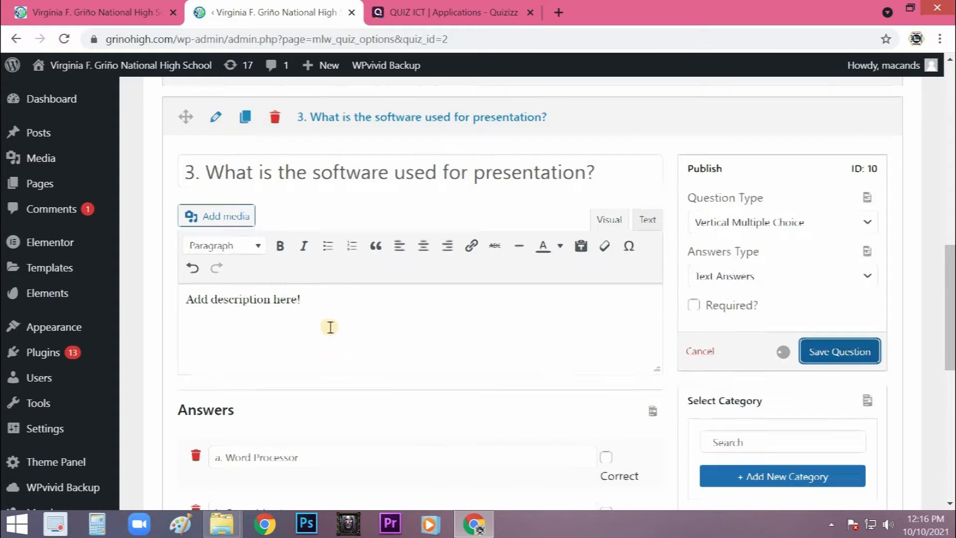
# - Check the description contents of the second question and the first question
pyautogui.scroll(5, 329, 327)
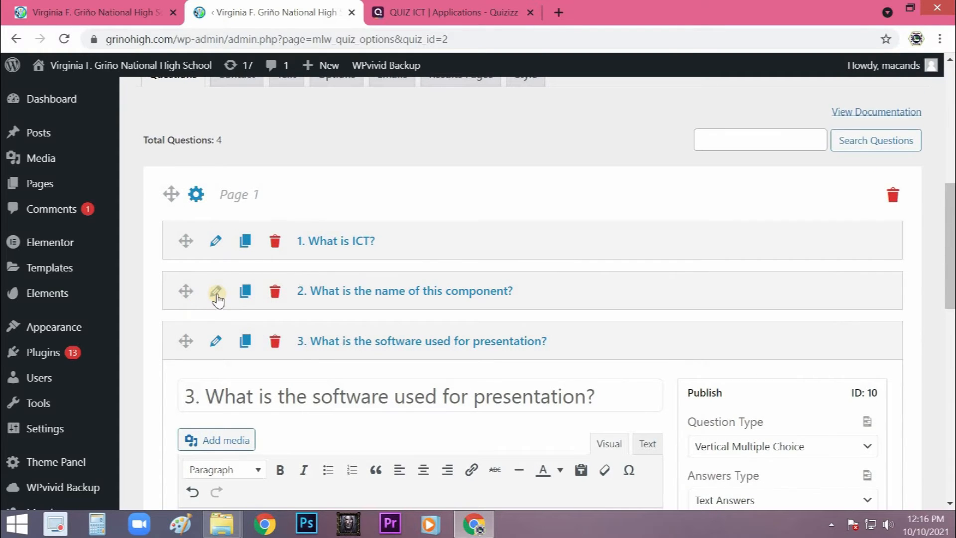
pyautogui.click(216, 293)
pyautogui.scroll(-2, 251, 317)
pyautogui.click(250, 316)
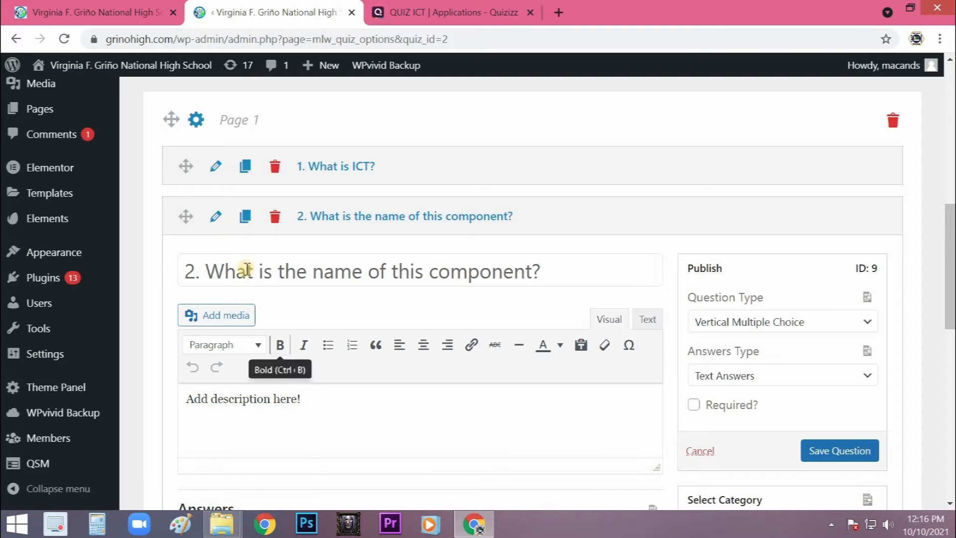
pyautogui.click(215, 167)
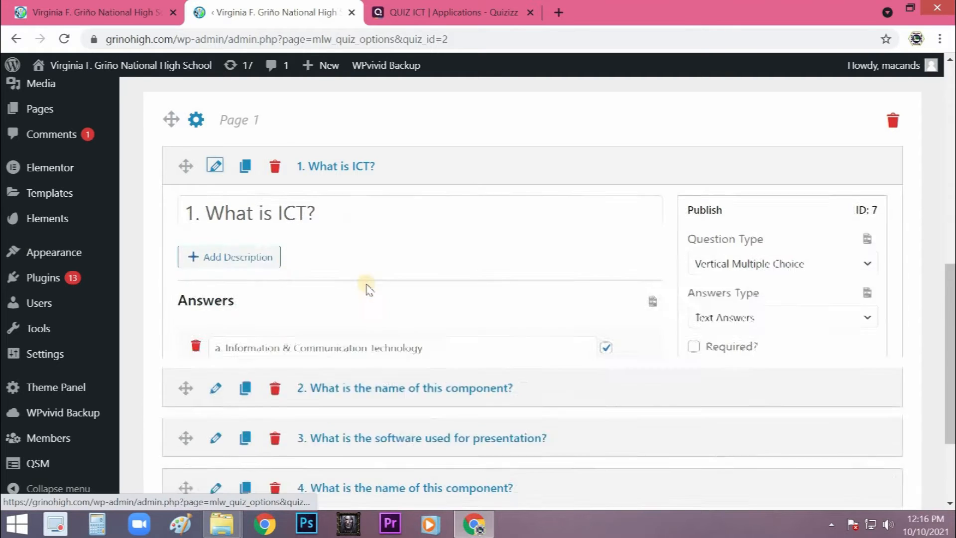
pyautogui.click(254, 265)
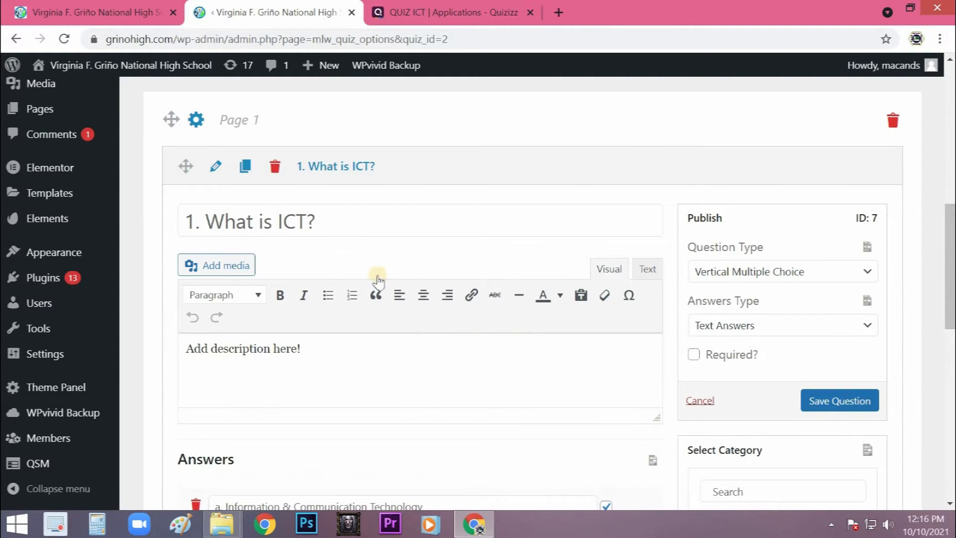
pyautogui.scroll(-12, 377, 281)
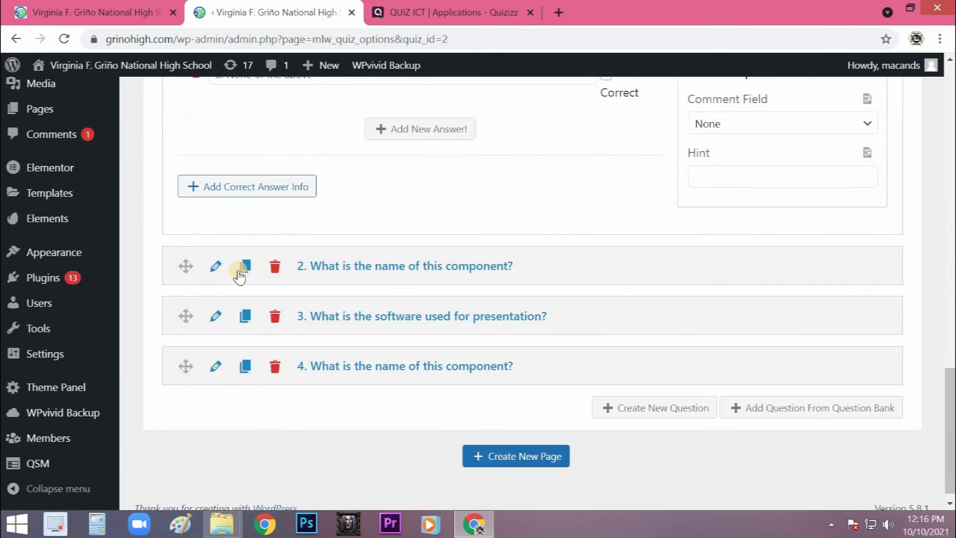
# - Insert monitor.png from the media library into the second question's description and save the question
pyautogui.click(215, 267)
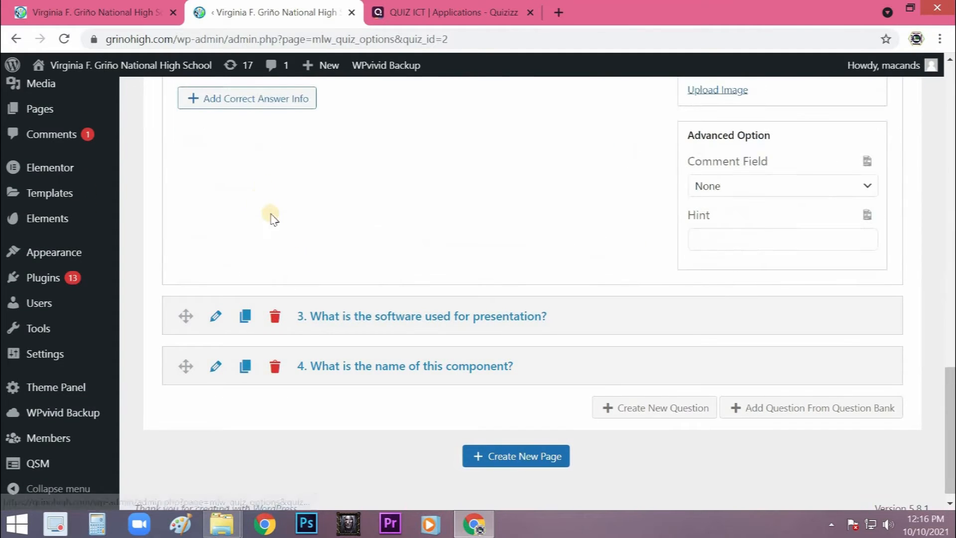
pyautogui.scroll(10, 271, 219)
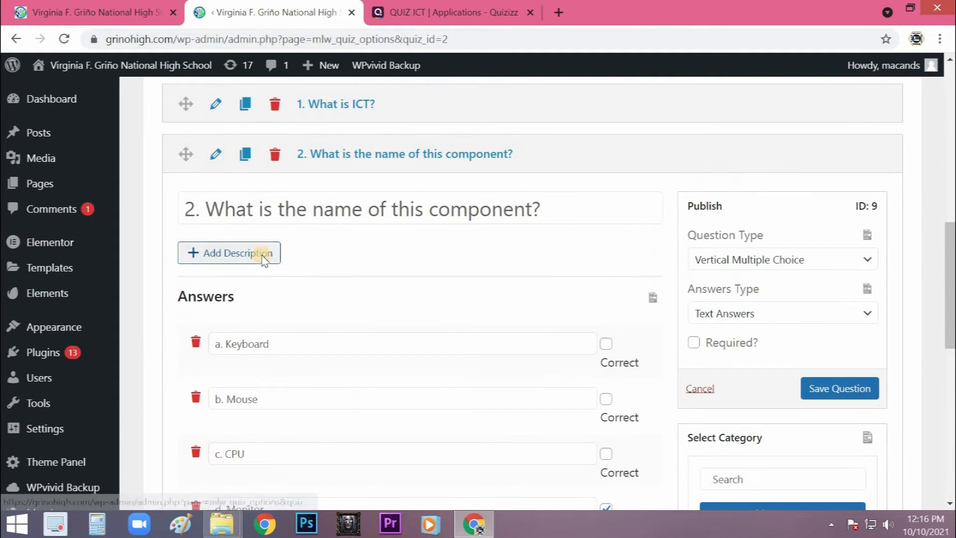
pyautogui.click(264, 257)
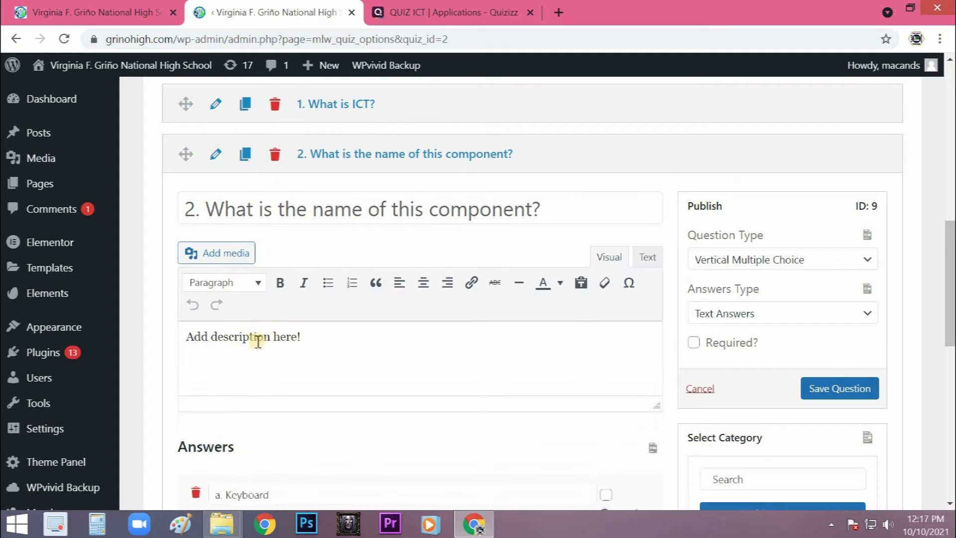
pyautogui.click(233, 257)
pyautogui.click(326, 254)
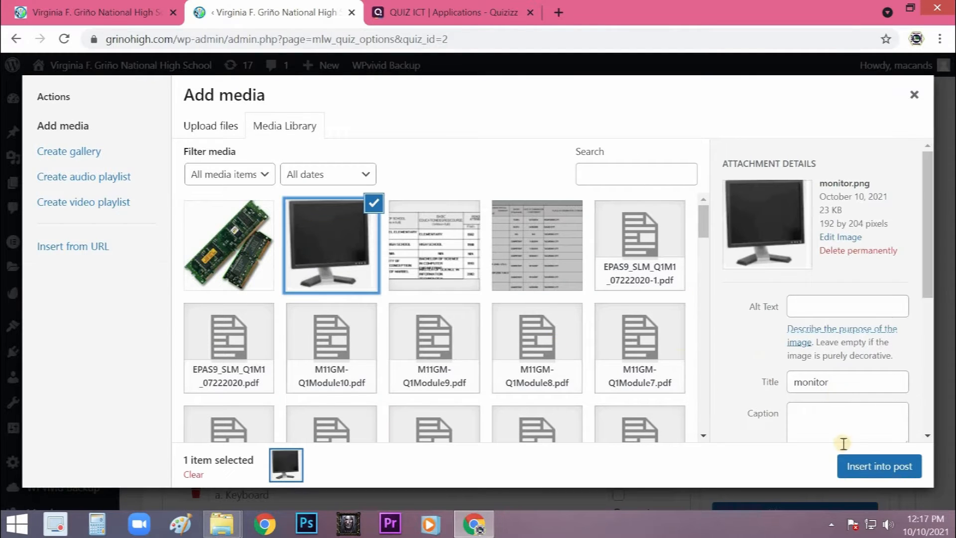
pyautogui.click(854, 468)
pyautogui.click(816, 391)
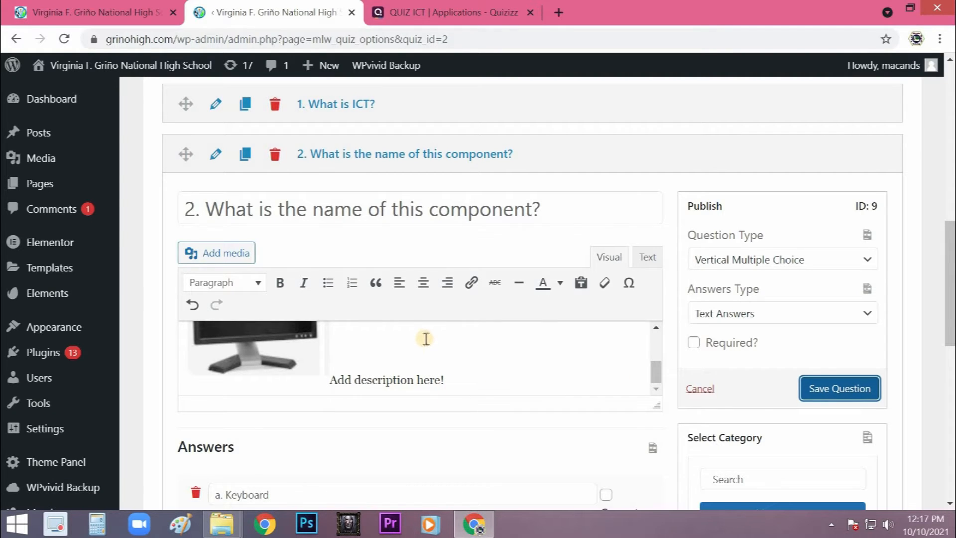
# - Duplicate the fourth question as the basis for a fifth question
pyautogui.scroll(-10, 416, 340)
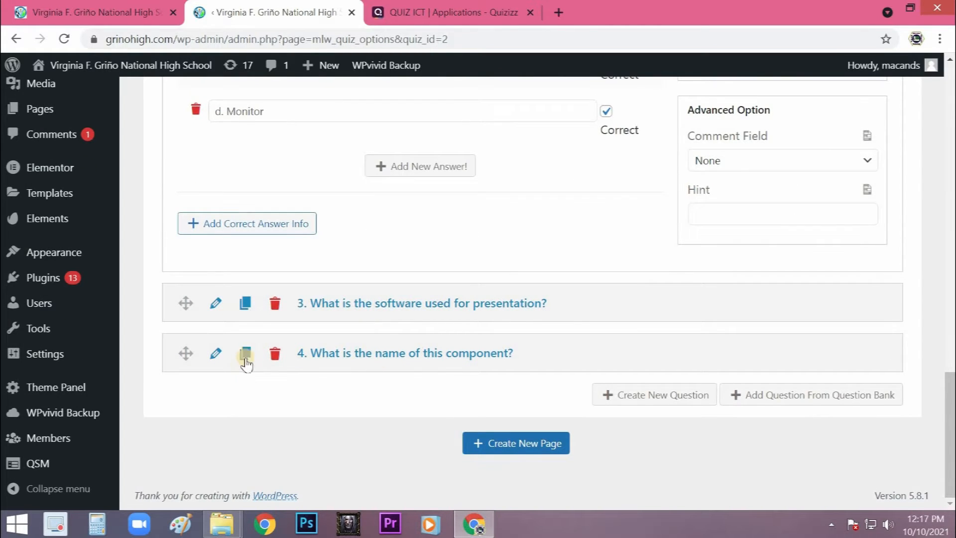
pyautogui.click(245, 354)
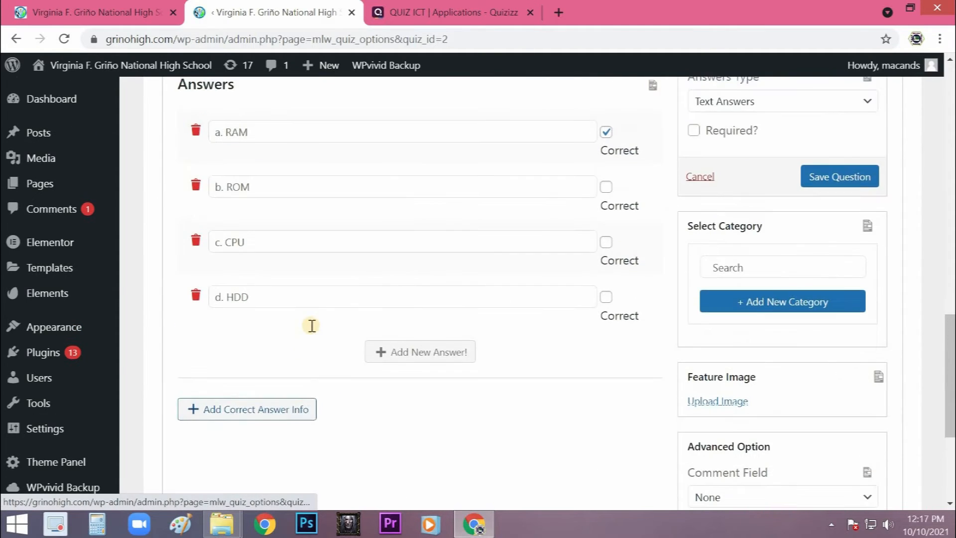
pyautogui.scroll(3, 311, 326)
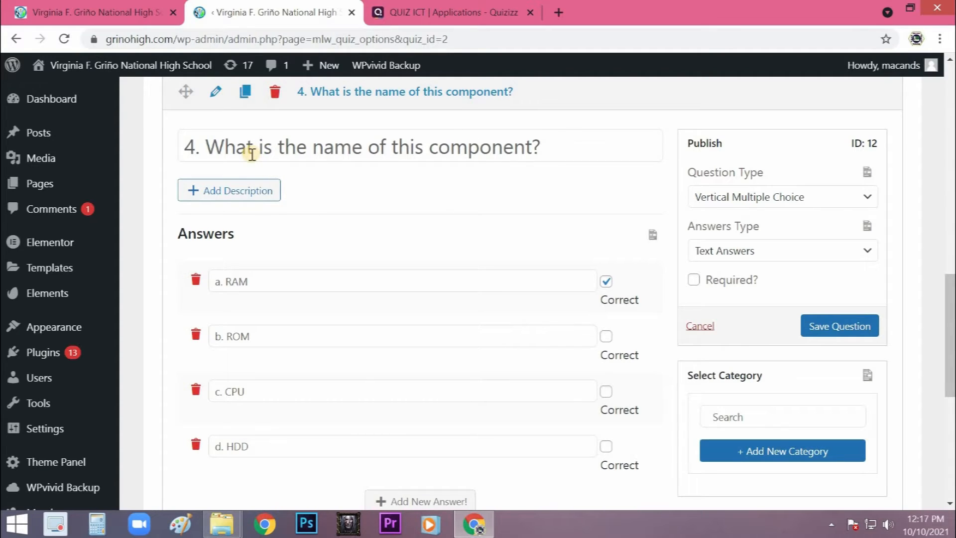
# - Look through the questions of the QUIZ ICT page on Quizizz for ideas for the fifth question
pyautogui.click(438, 11)
pyautogui.scroll(-20, 542, 224)
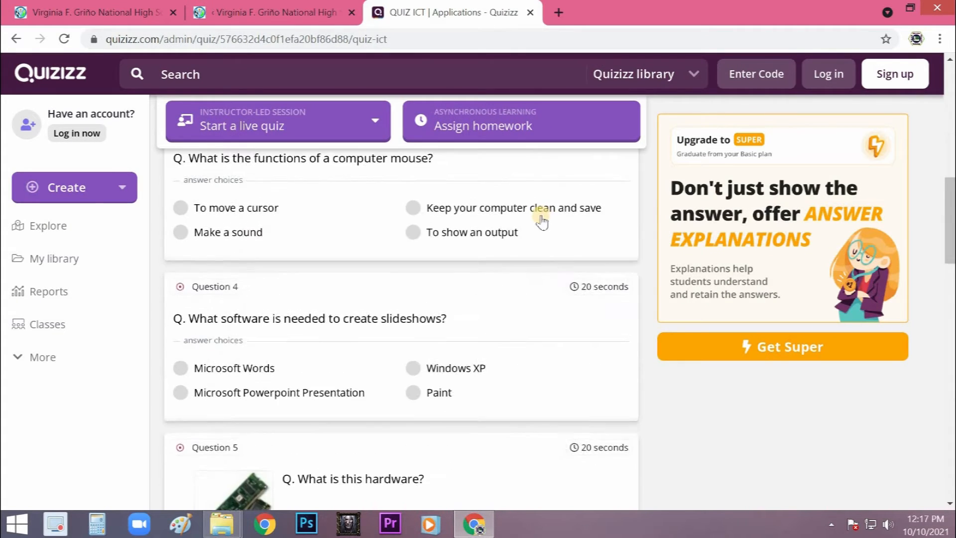
pyautogui.scroll(-10, 543, 215)
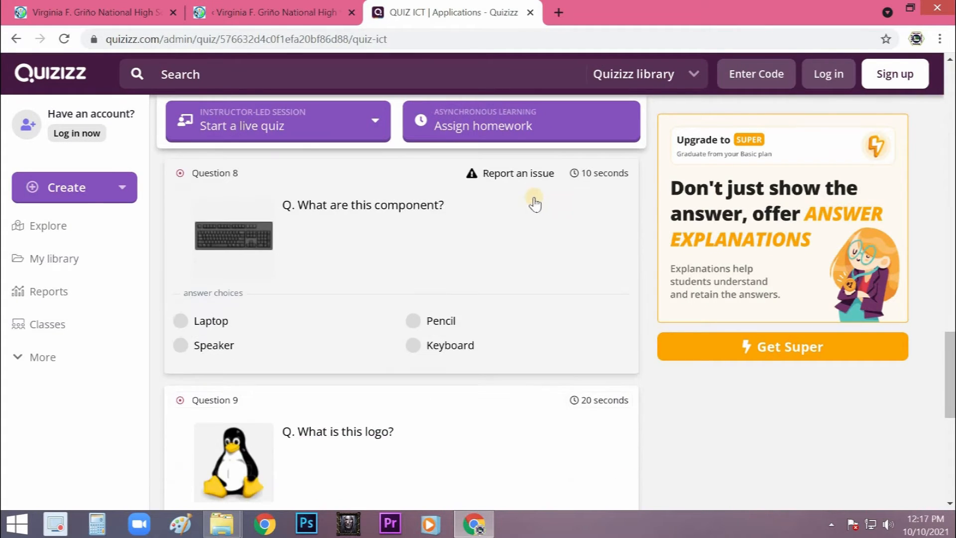
pyautogui.scroll(10, 516, 174)
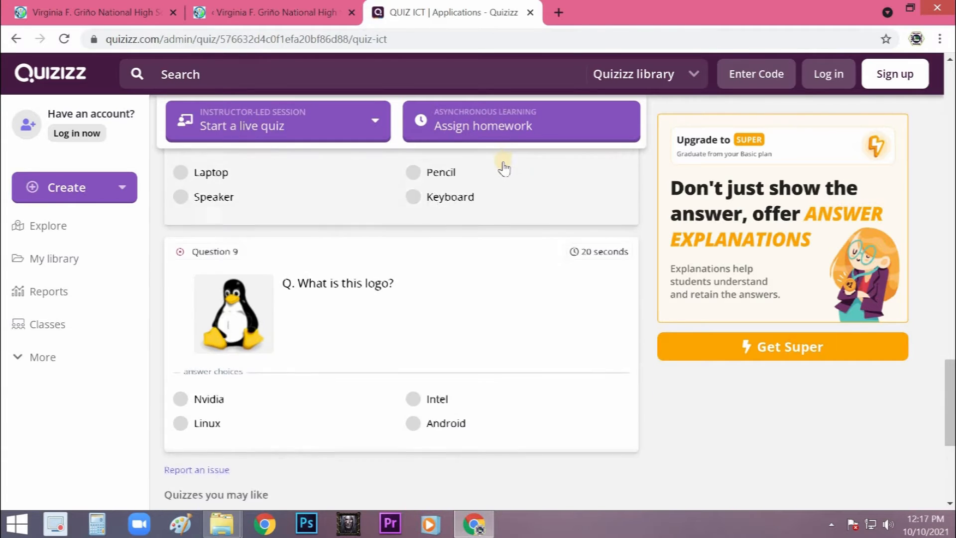
pyautogui.scroll(10, 509, 174)
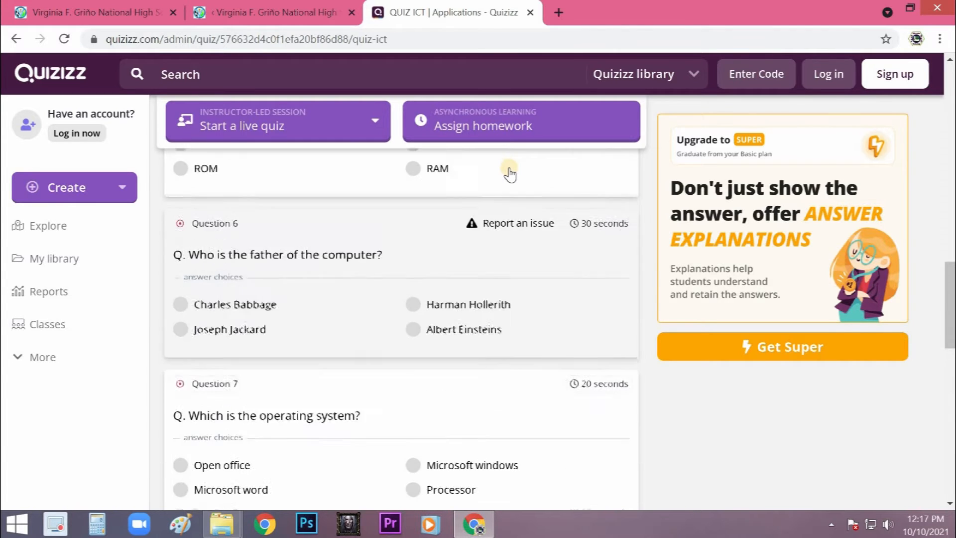
pyautogui.scroll(10, 509, 175)
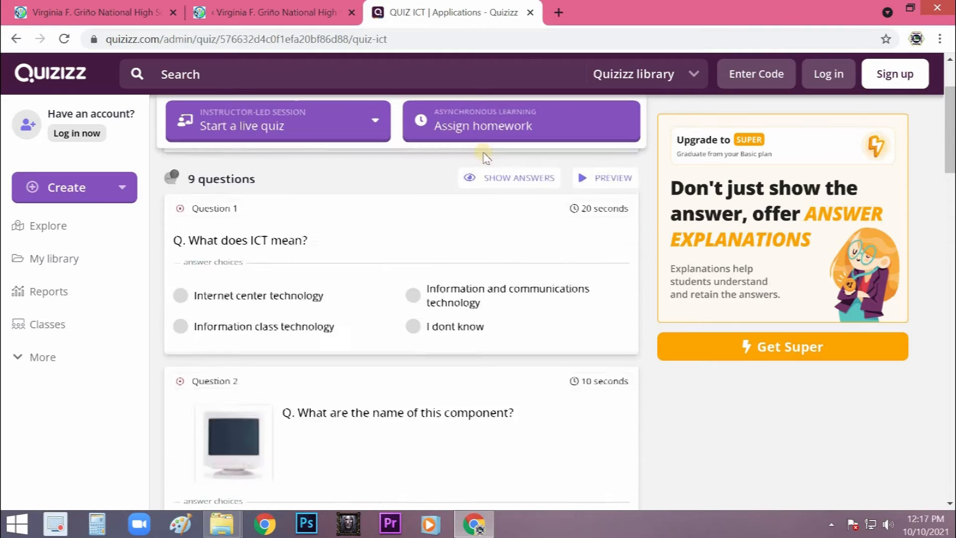
# - Back in the WordPress quiz editor, reword the duplicated question to ask "What is the function of a computer mouse?"
pyautogui.click(273, 15)
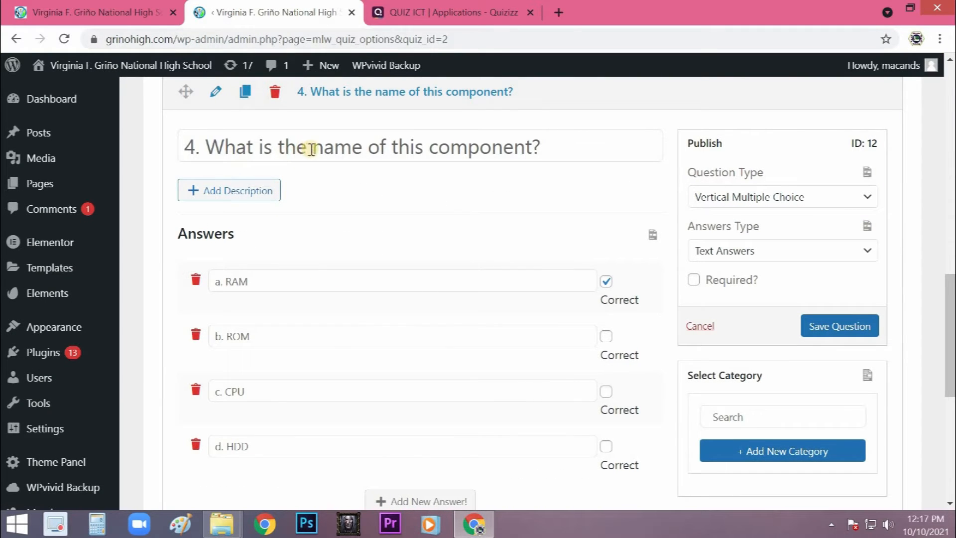
pyautogui.moveTo(314, 147); pyautogui.dragTo(530, 149)
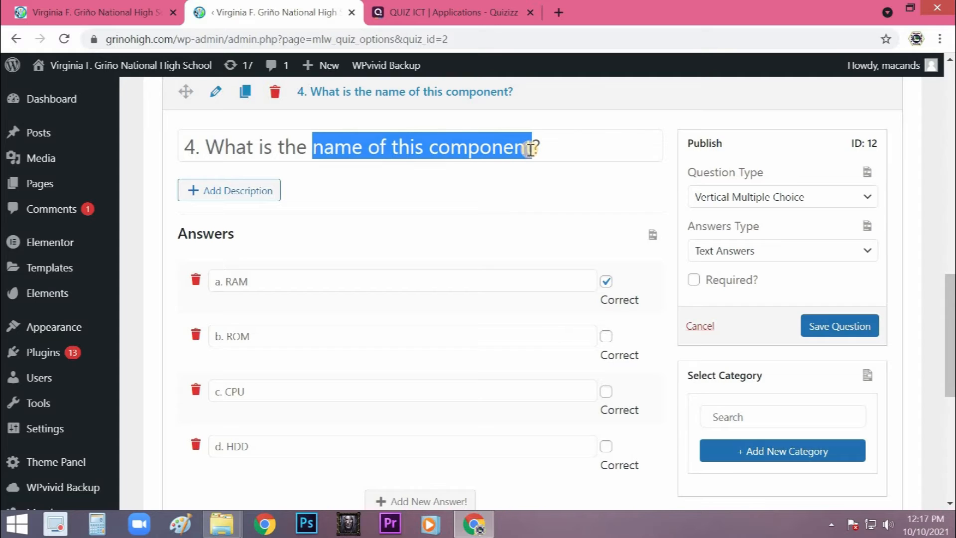
pyautogui.write('function')
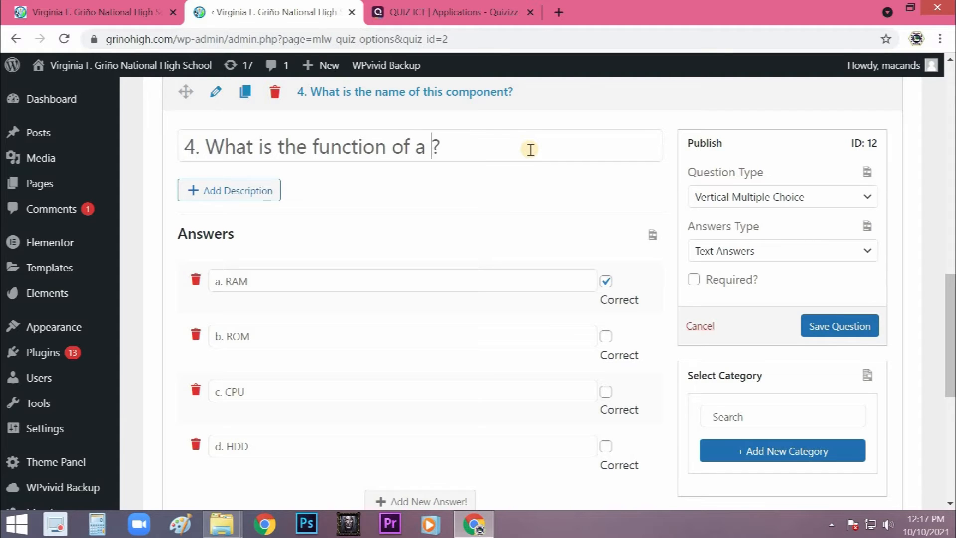
pyautogui.write('ouse')
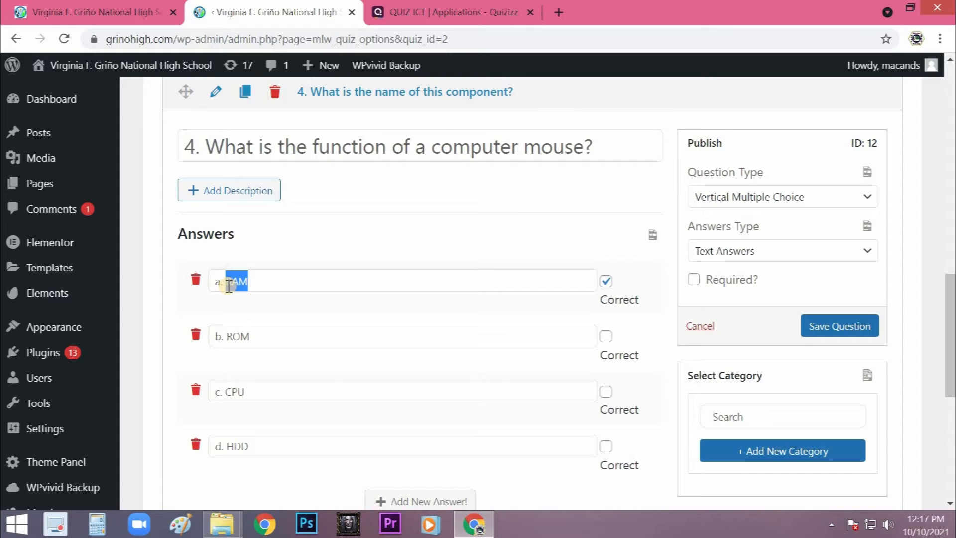
# - Change the first three answers to "a. used as a cursor pointer", "b. to display" and "c. to create sound"
pyautogui.write('Us')
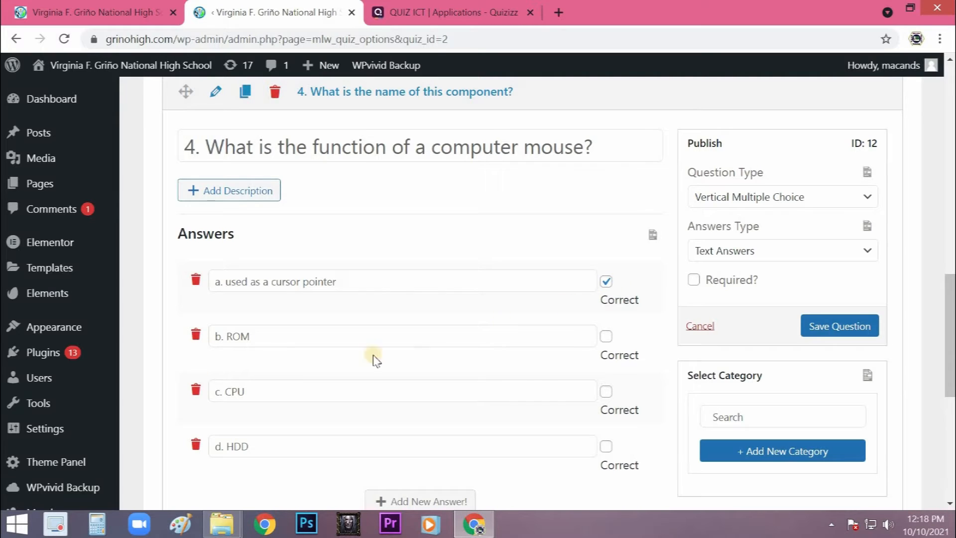
pyautogui.keyDown('shift'); pyautogui.click(230, 344); pyautogui.keyUp('shift')
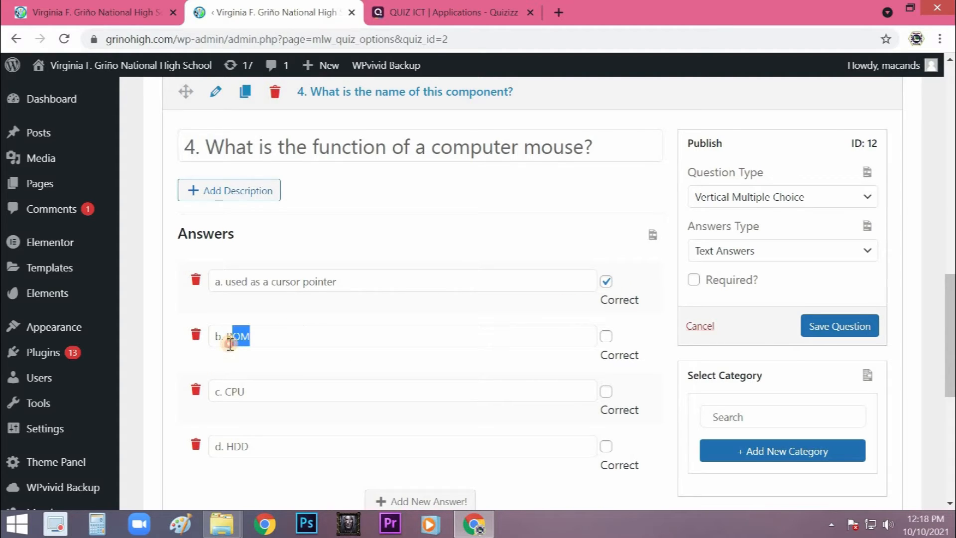
pyautogui.write('to display')
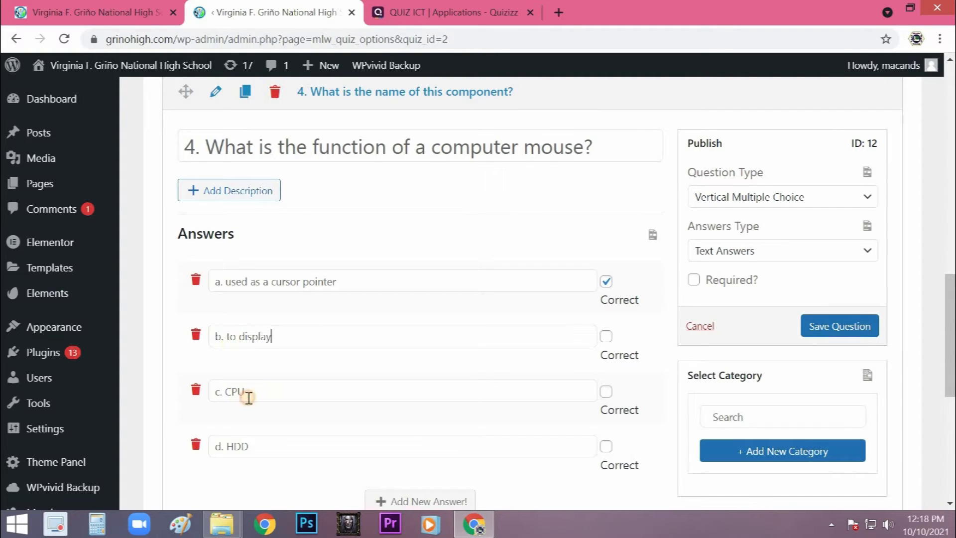
pyautogui.keyDown('shift'); pyautogui.click(228, 398); pyautogui.keyUp('shift')
pyautogui.write('to create sound')
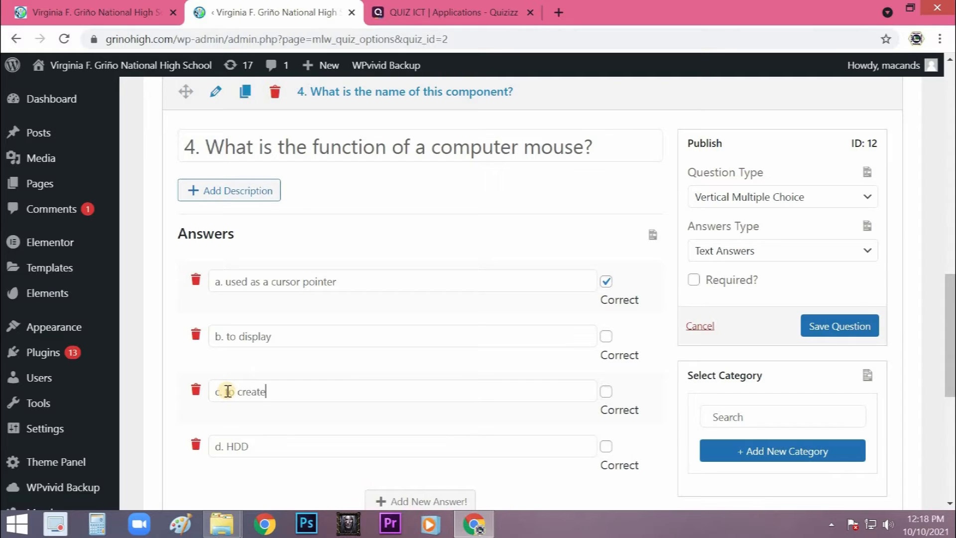
# - Change the fourth answer to "d. to type" and save the question
pyautogui.scroll(-1, 263, 370)
pyautogui.click(247, 373)
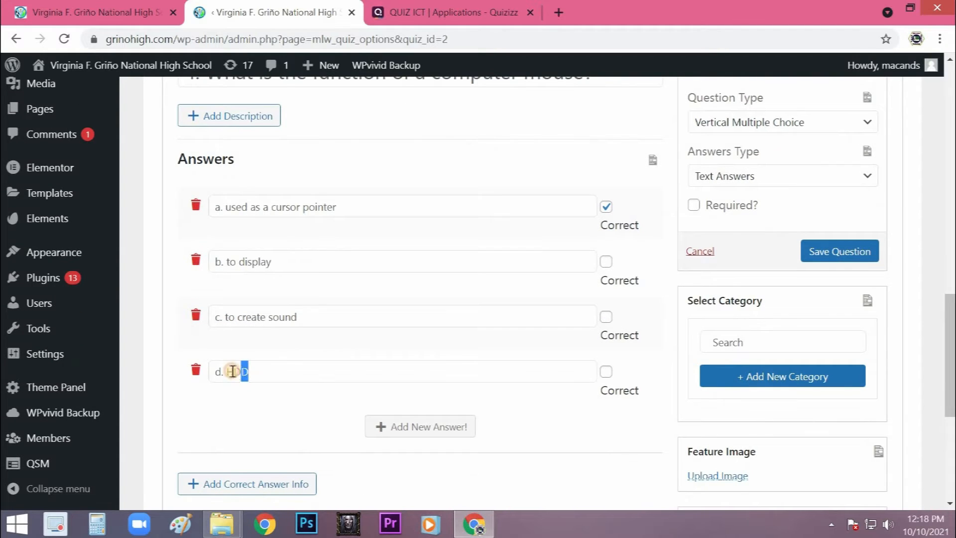
pyautogui.press('BackSpace')
pyautogui.write('to type')
pyautogui.click(838, 250)
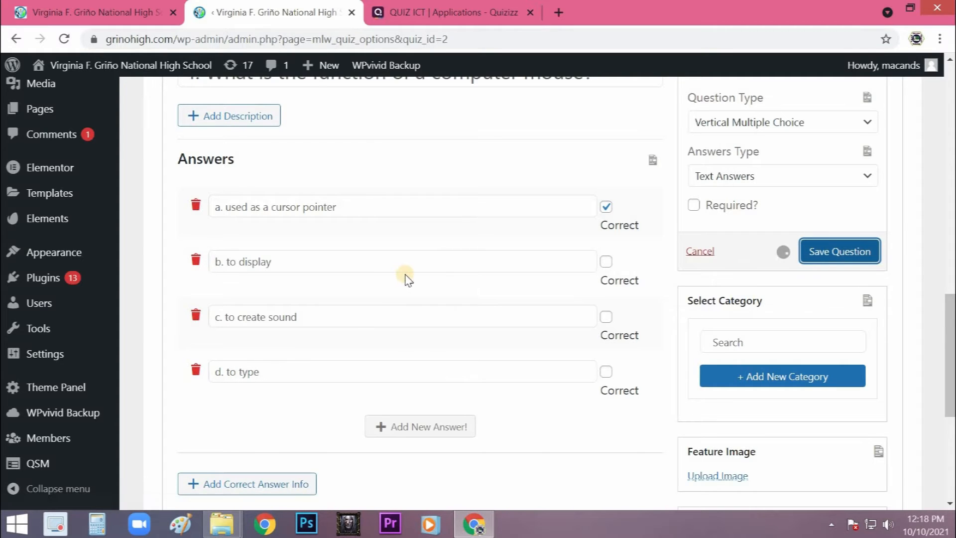
# - Renumber the computer mouse question as 5 and save it again
pyautogui.scroll(8, 401, 276)
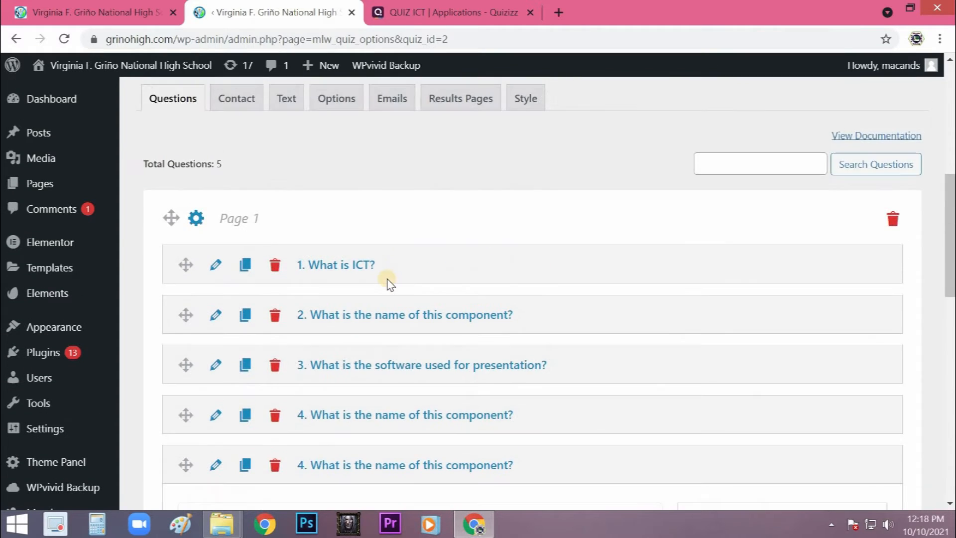
pyautogui.scroll(-3, 331, 303)
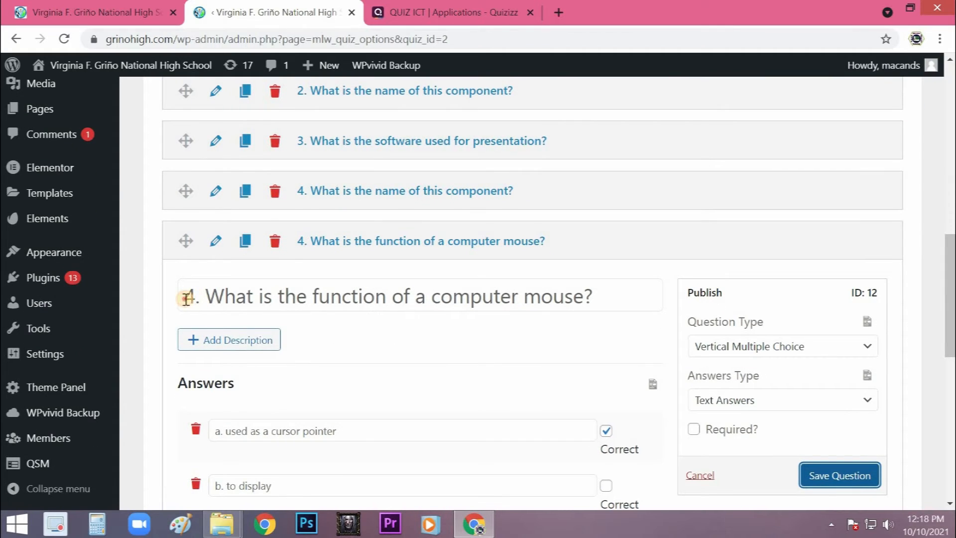
pyautogui.doubleClick(186, 298)
pyautogui.write('5')
pyautogui.click(817, 474)
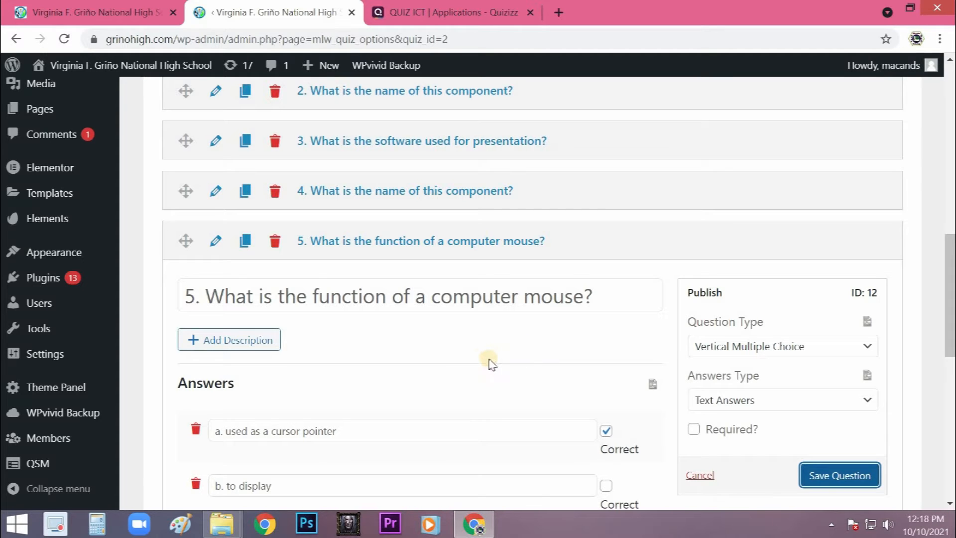
# - Look over the saved questions, and close the quiz editor and the Quizizz page
pyautogui.scroll(-9, 490, 362)
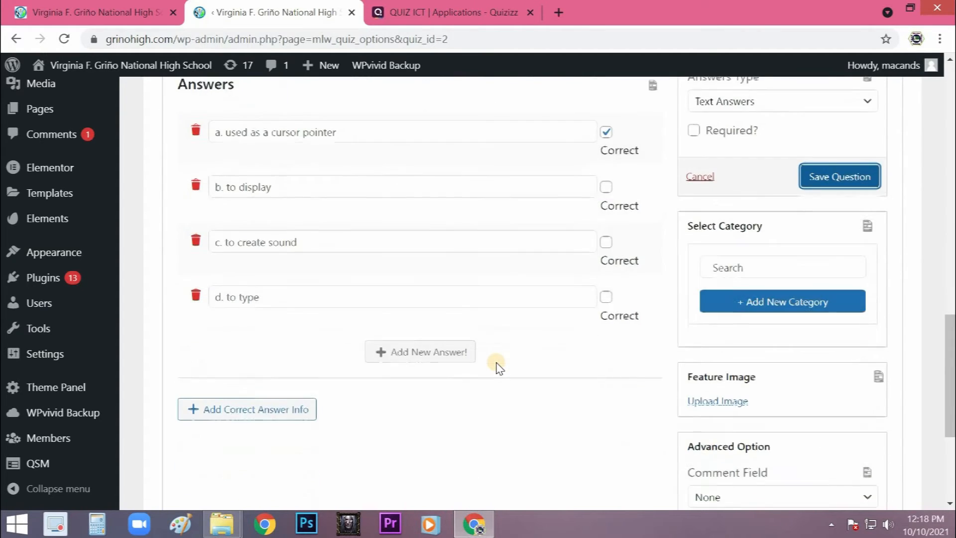
pyautogui.scroll(-2, 497, 368)
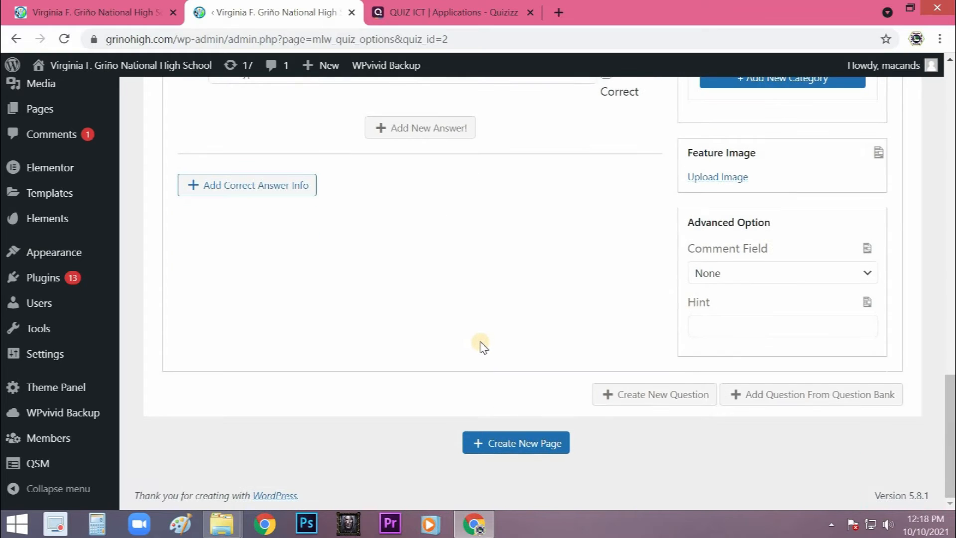
pyautogui.scroll(7, 354, 338)
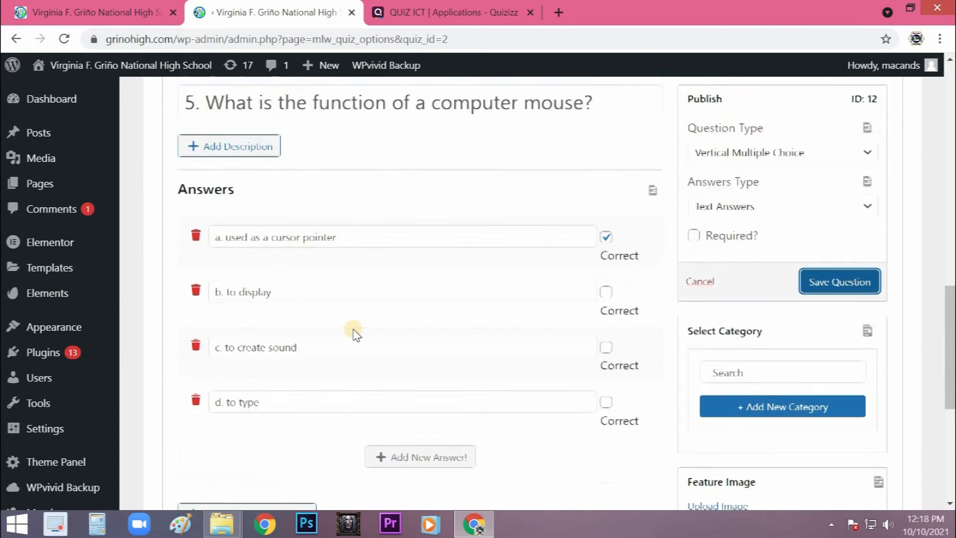
pyautogui.scroll(11, 354, 332)
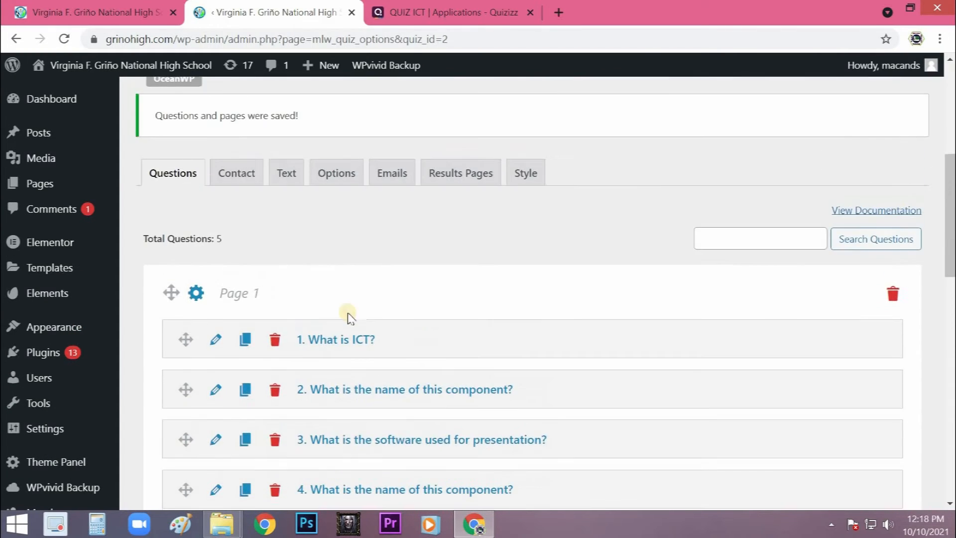
pyautogui.scroll(7, 361, 311)
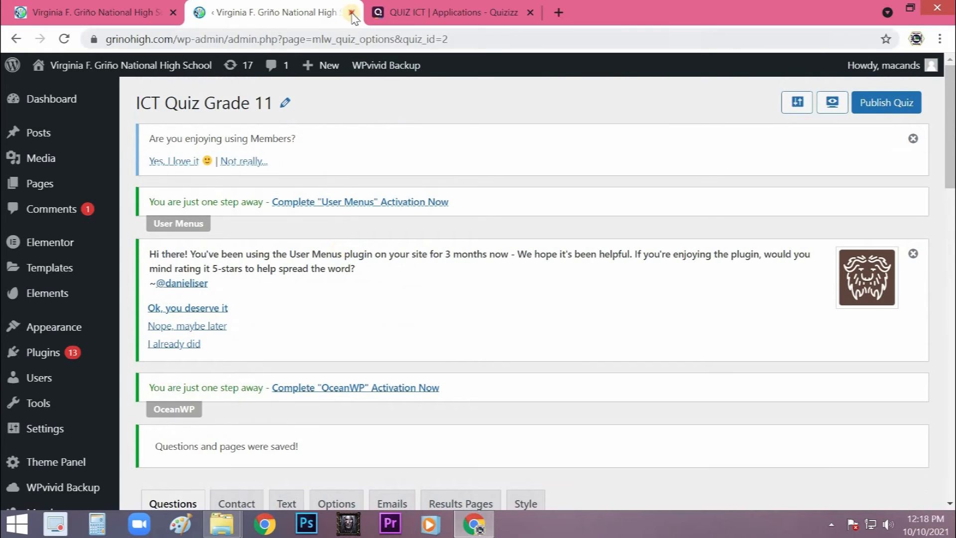
pyautogui.click(352, 13)
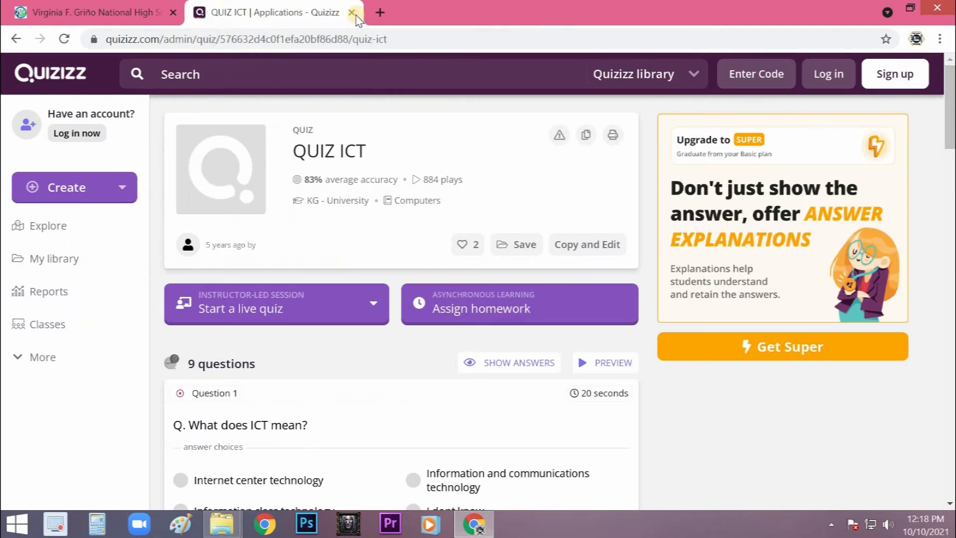
pyautogui.hotkey('ctrl', 'w')
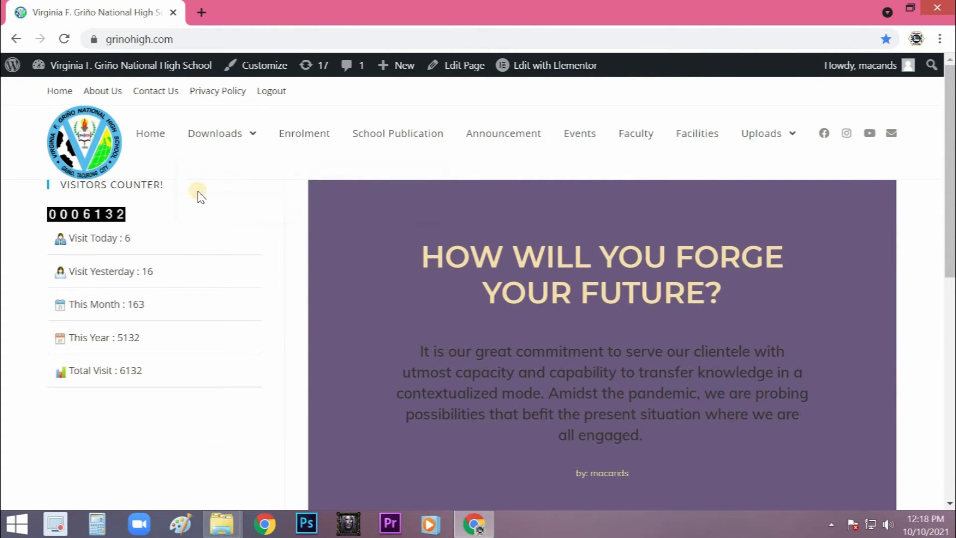
# - Open the school site's dashboard in a separate browser tab and go to the QSM Quizzes/Surveys list
pyautogui.moveTo(100, 65)
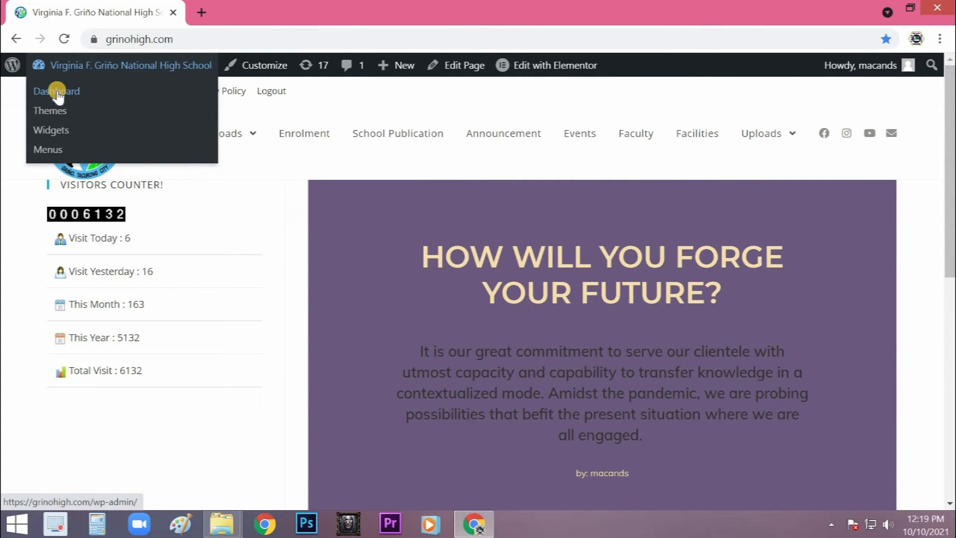
pyautogui.middleClick(57, 91)
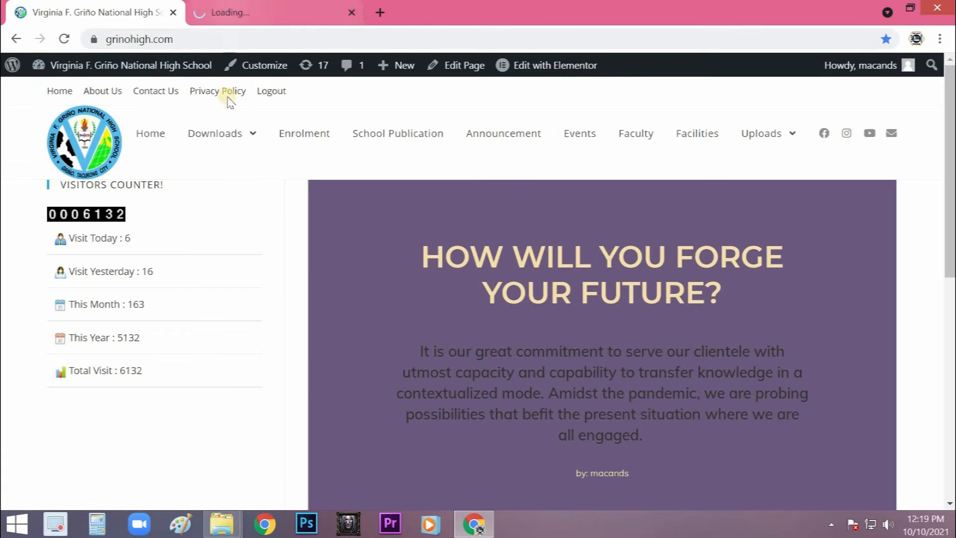
pyautogui.click(229, 12)
pyautogui.scroll(-3, 68, 305)
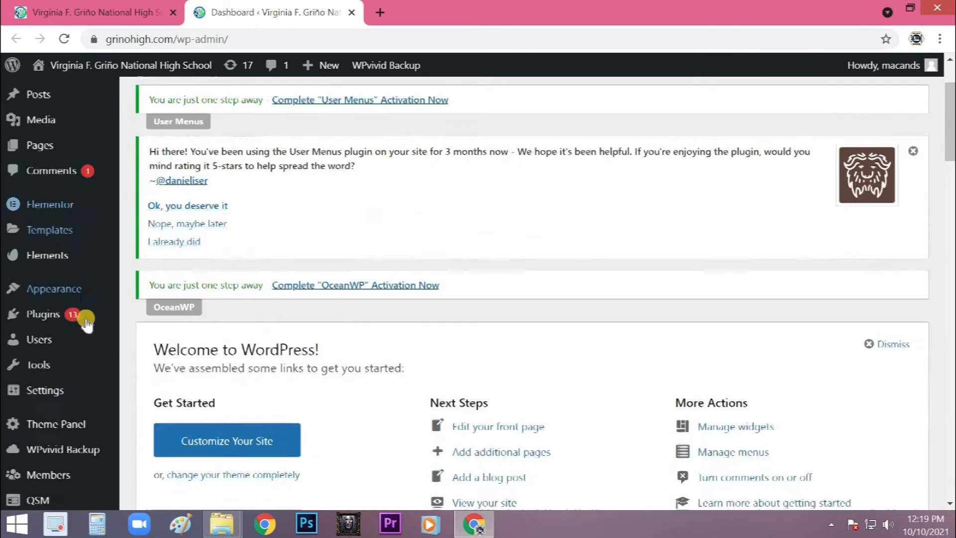
pyautogui.scroll(-3, 57, 422)
pyautogui.moveTo(43, 465)
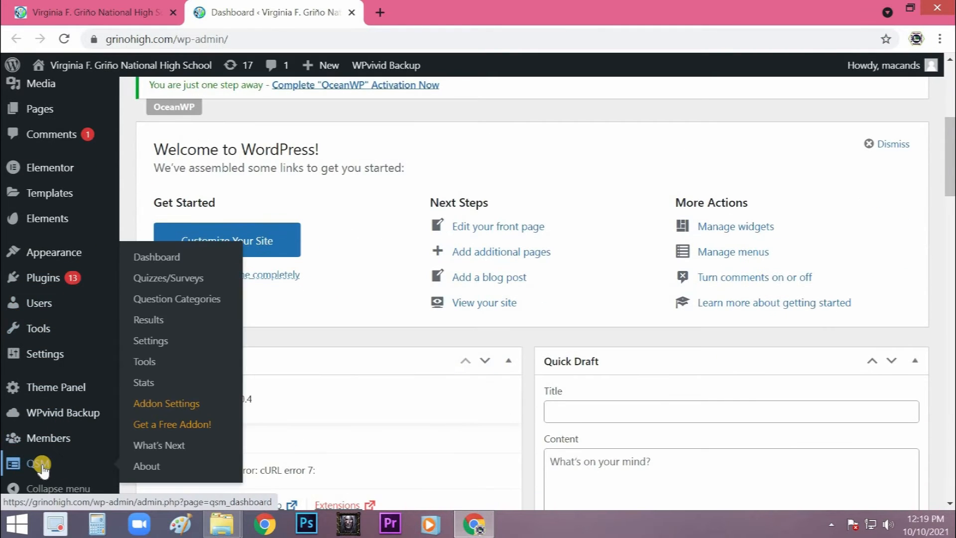
pyautogui.click(166, 279)
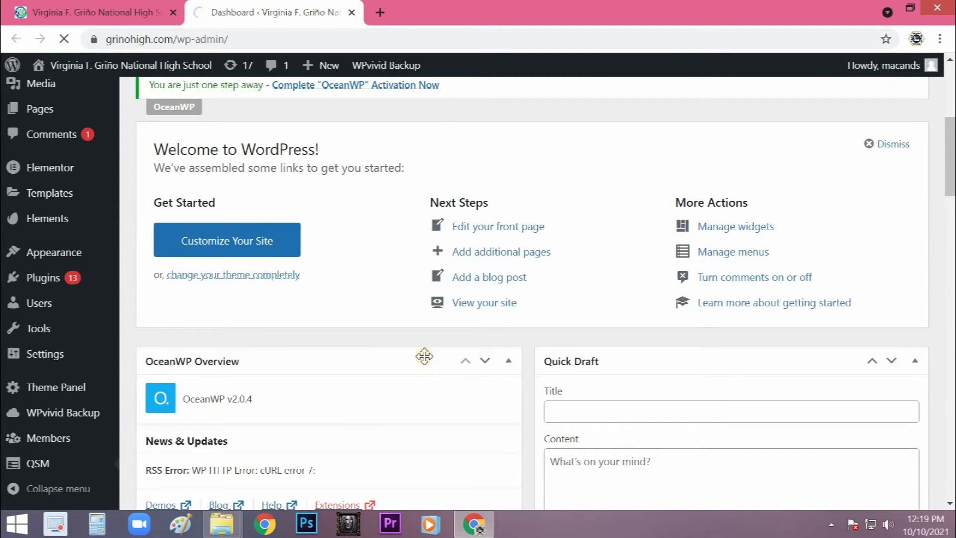
# - Open the preview of the ICT Quiz Grade 11 draft from the quiz list
pyautogui.scroll(-5, 423, 356)
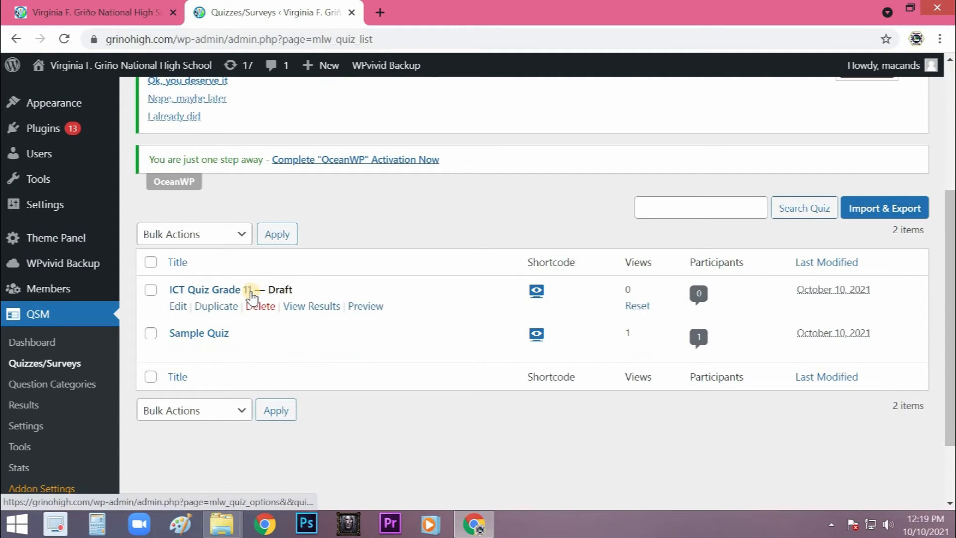
pyautogui.click(366, 306)
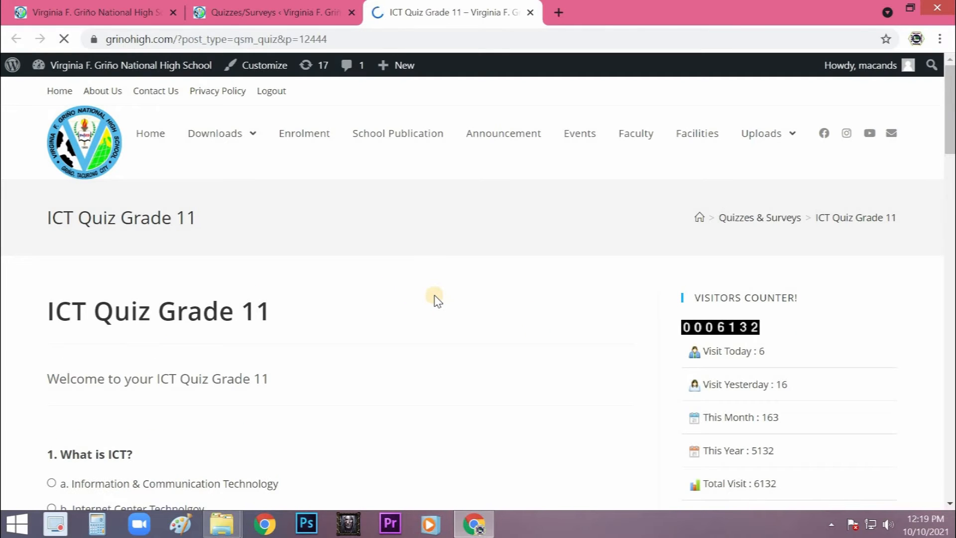
pyautogui.scroll(-2, 437, 298)
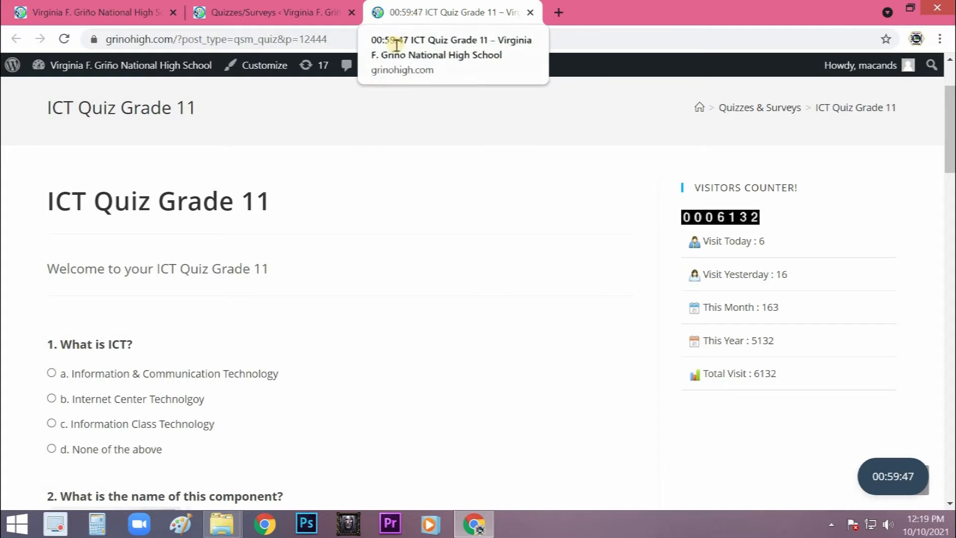
# - Answer question 1 with "a. Information & Communication Technology" and question 2 with "d. Monitor" in the quiz preview
pyautogui.scroll(-2, 131, 249)
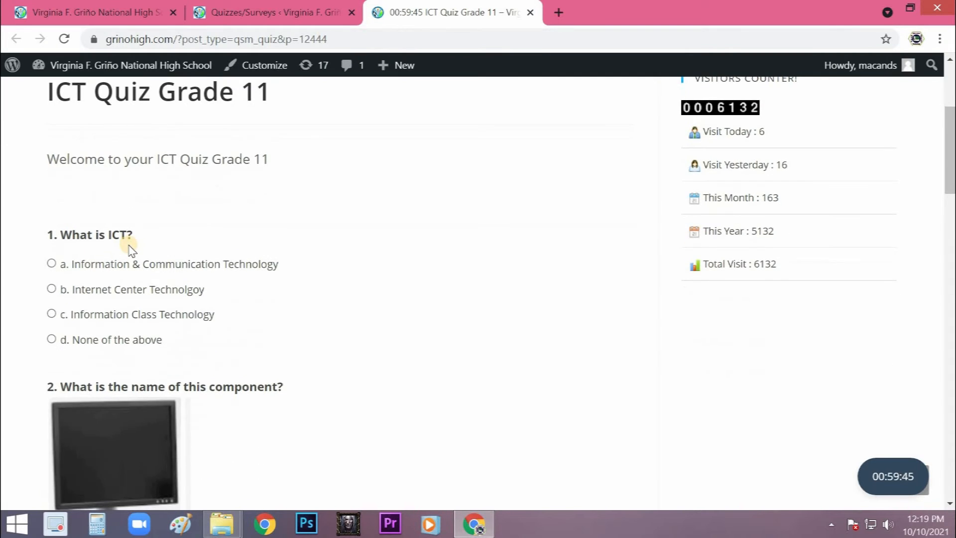
pyautogui.scroll(-2, 101, 239)
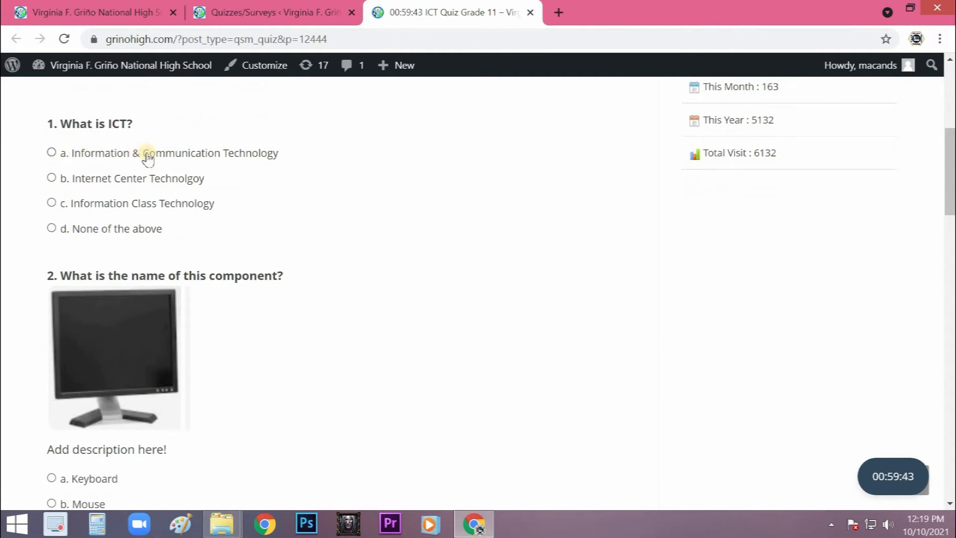
pyautogui.click(53, 153)
pyautogui.scroll(-2, 200, 319)
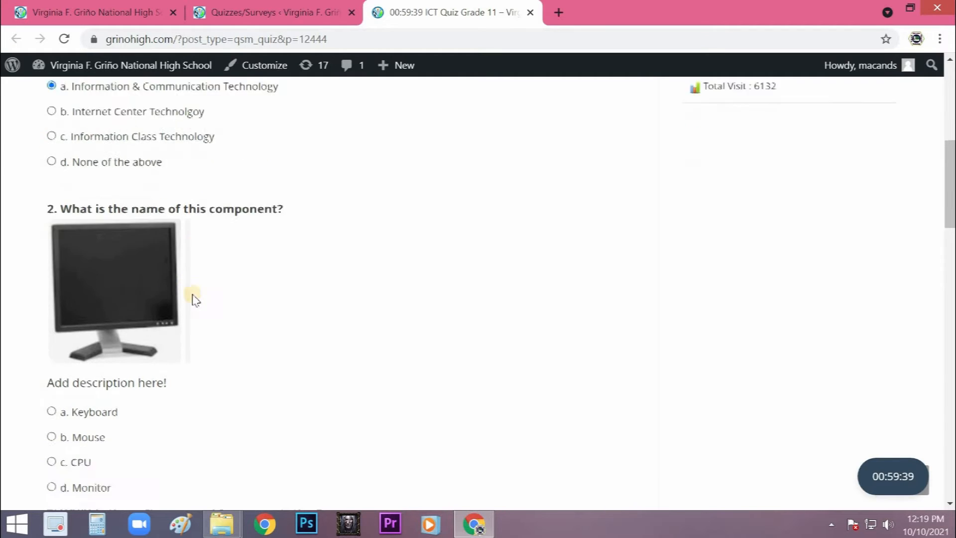
pyautogui.scroll(-2, 183, 279)
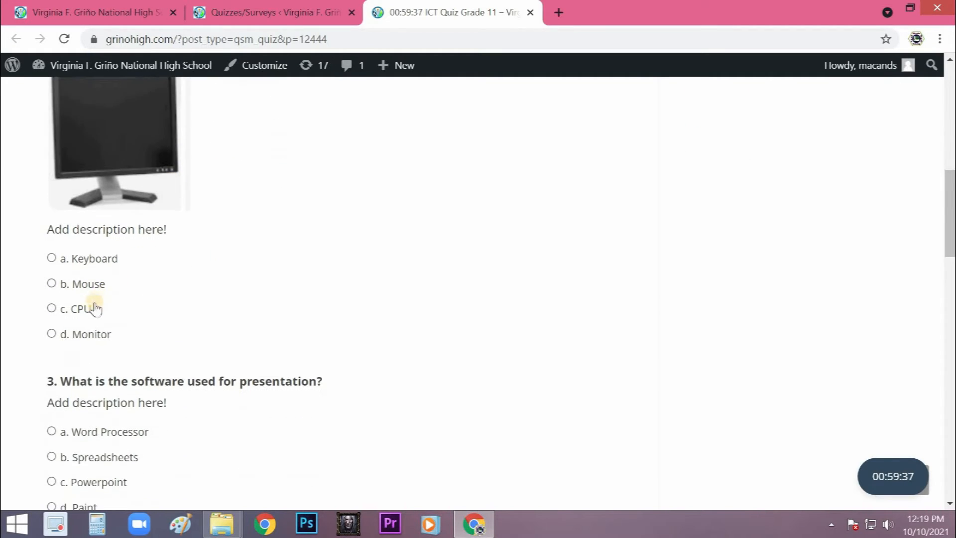
pyautogui.click(51, 334)
# - Answer question 3 with "b. Spreadsheets" and question 4 with "a. RAM"
pyautogui.scroll(-4, 241, 331)
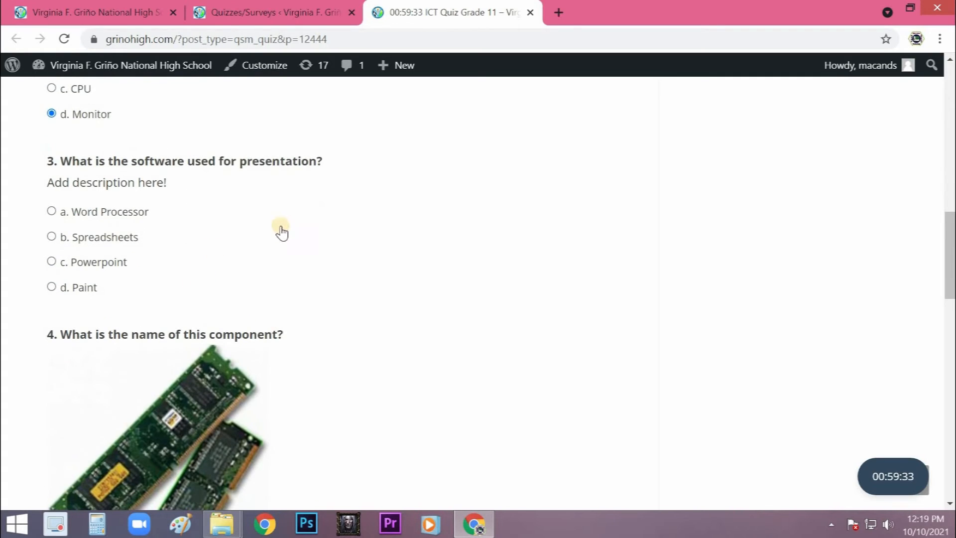
pyautogui.click(52, 237)
pyautogui.scroll(-2, 259, 269)
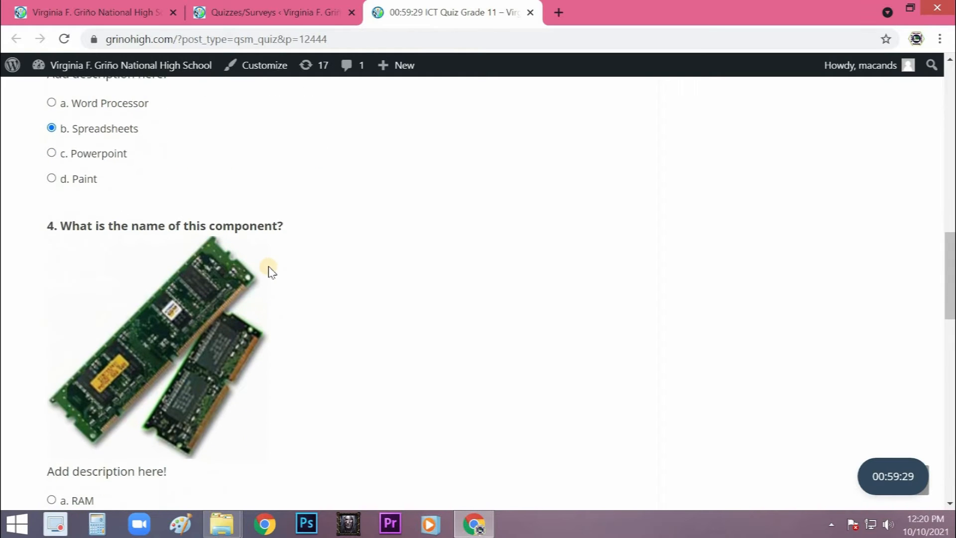
pyautogui.scroll(-4, 267, 266)
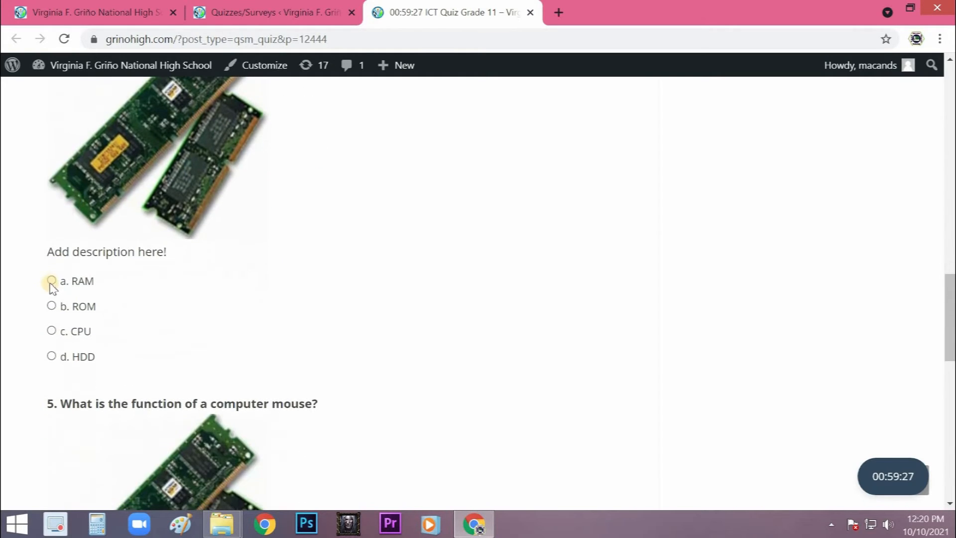
pyautogui.click(51, 281)
# - Answer question 5 with "a. used as a cursor pointer" and submit the quiz
pyautogui.scroll(-2, 284, 289)
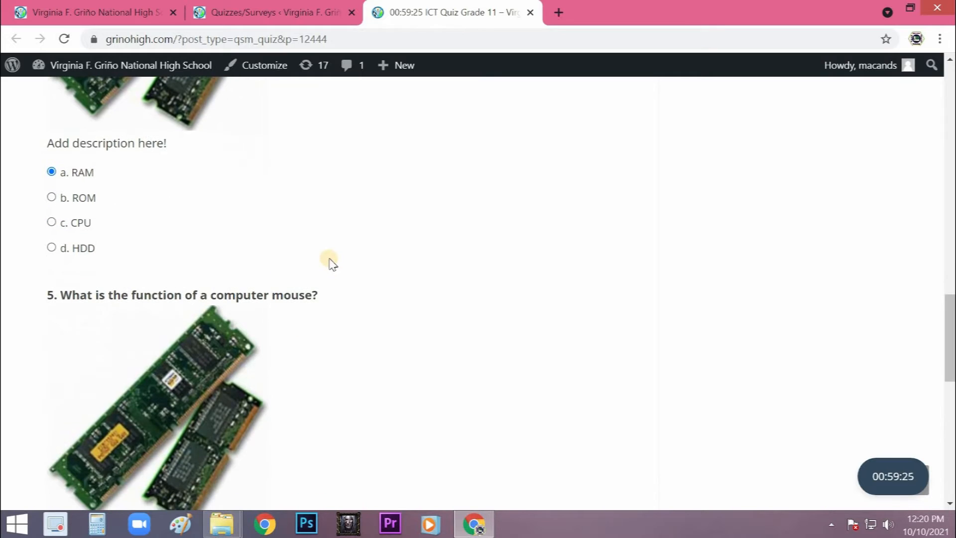
pyautogui.scroll(-4, 323, 255)
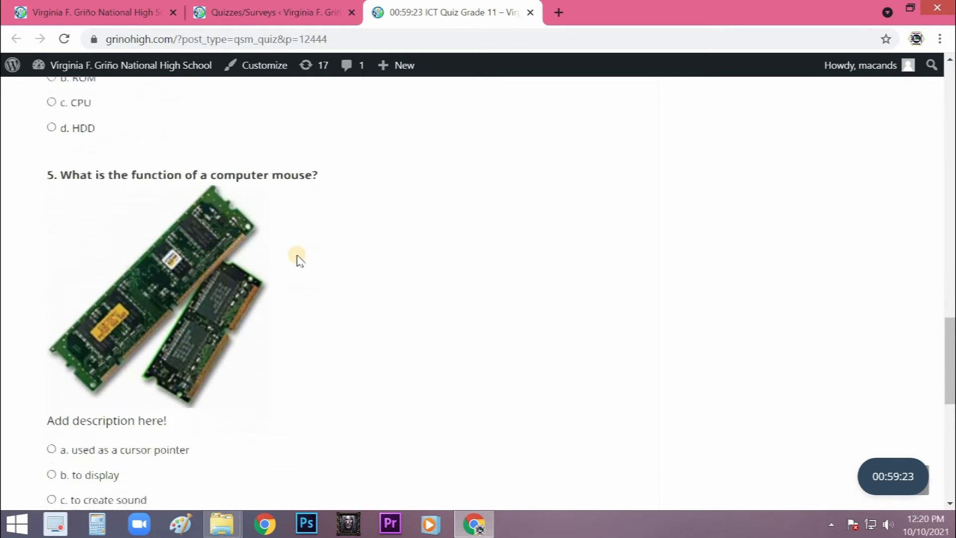
pyautogui.scroll(-2, 208, 294)
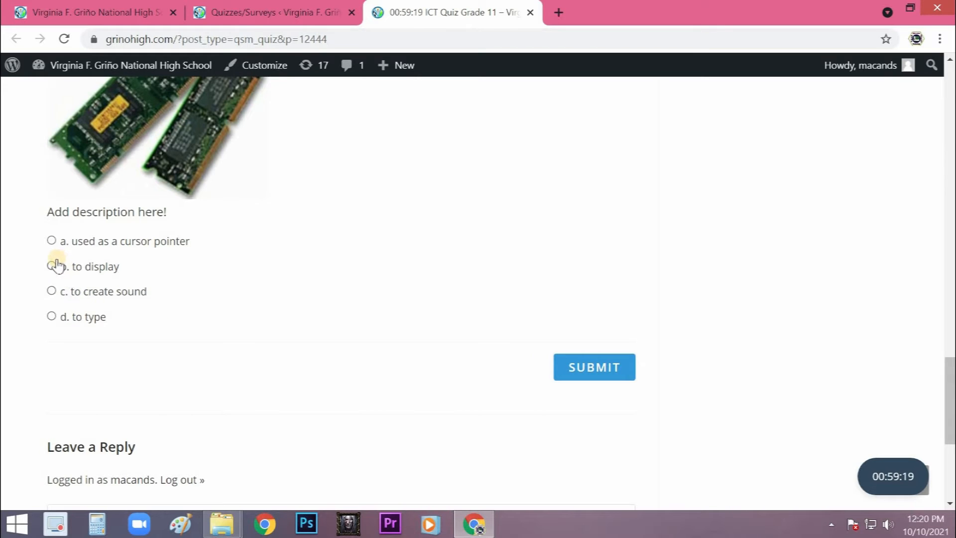
pyautogui.click(52, 241)
pyautogui.scroll(-4, 358, 309)
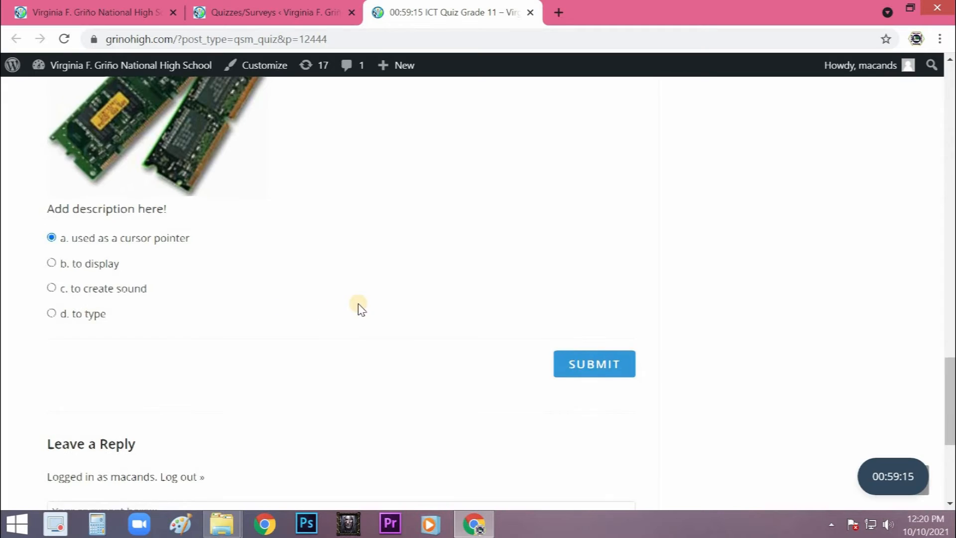
pyautogui.click(581, 159)
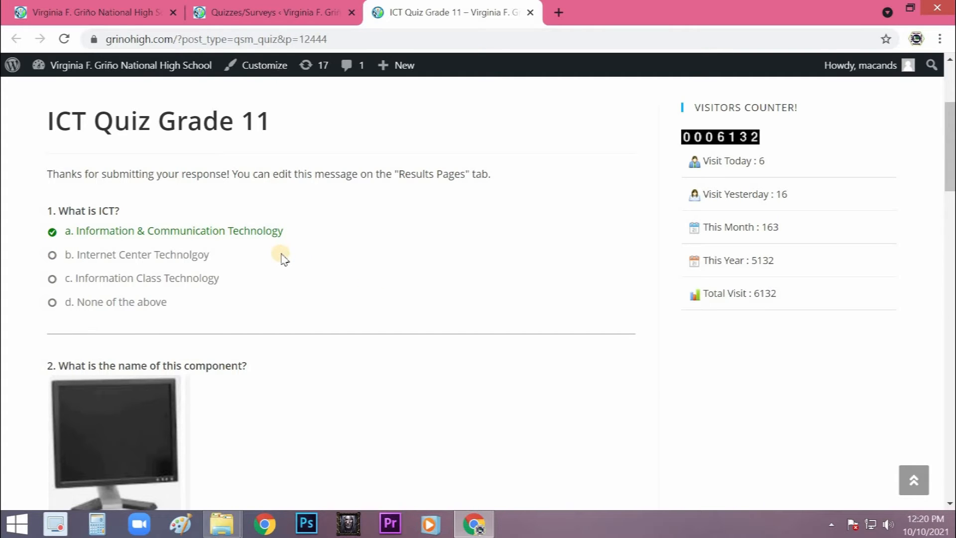
# - Review the marked answers to all five questions on the submitted quiz's result page
pyautogui.scroll(-1, 258, 249)
pyautogui.scroll(-8, 257, 247)
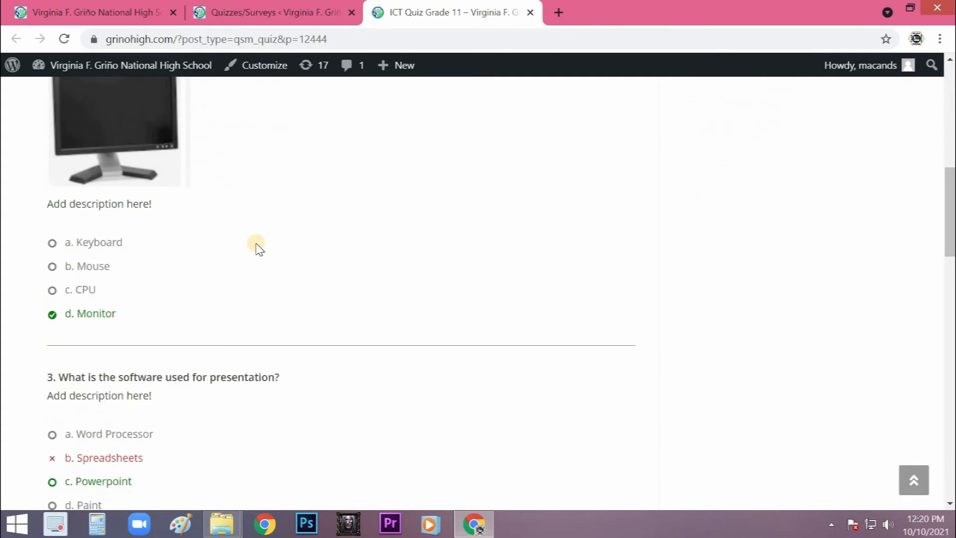
pyautogui.scroll(-11, 203, 273)
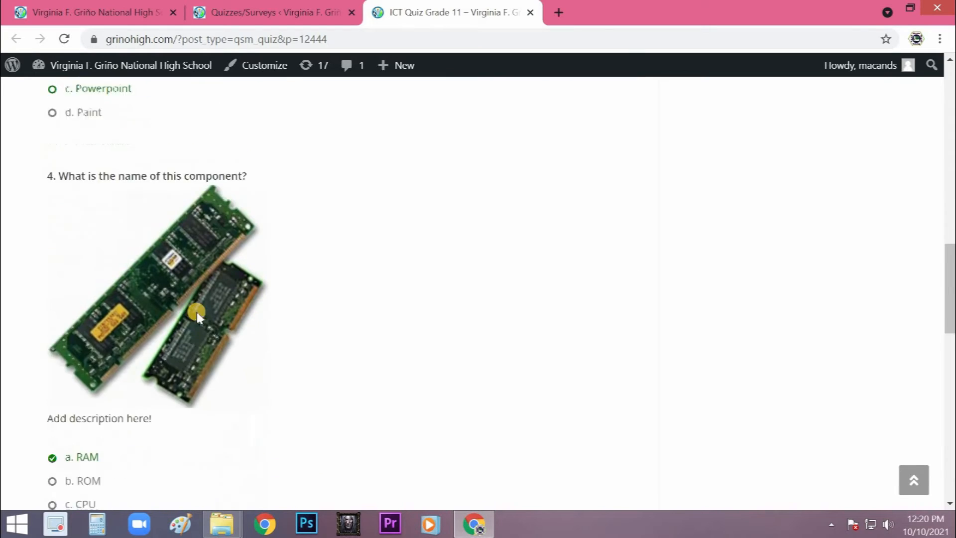
pyautogui.scroll(-7, 216, 326)
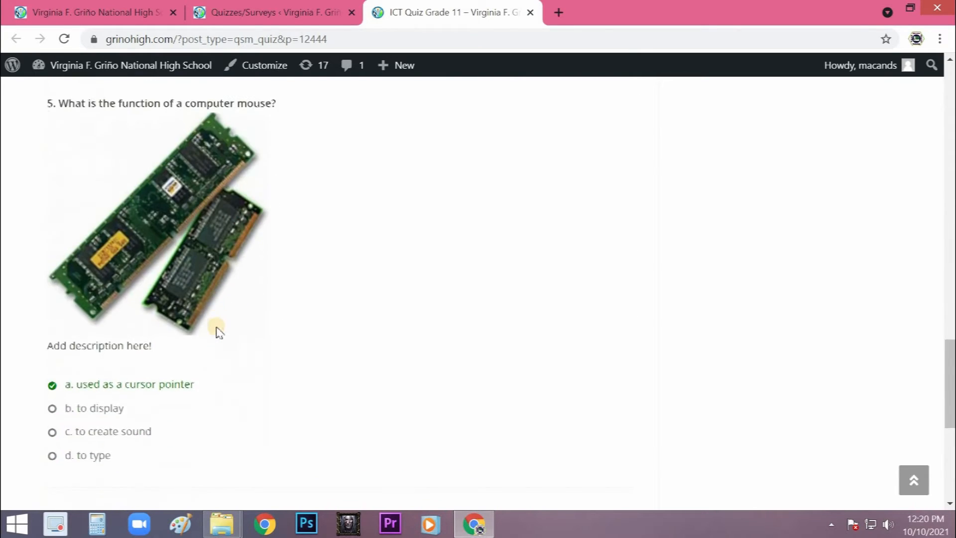
pyautogui.scroll(3, 250, 335)
pyautogui.scroll(20, 250, 331)
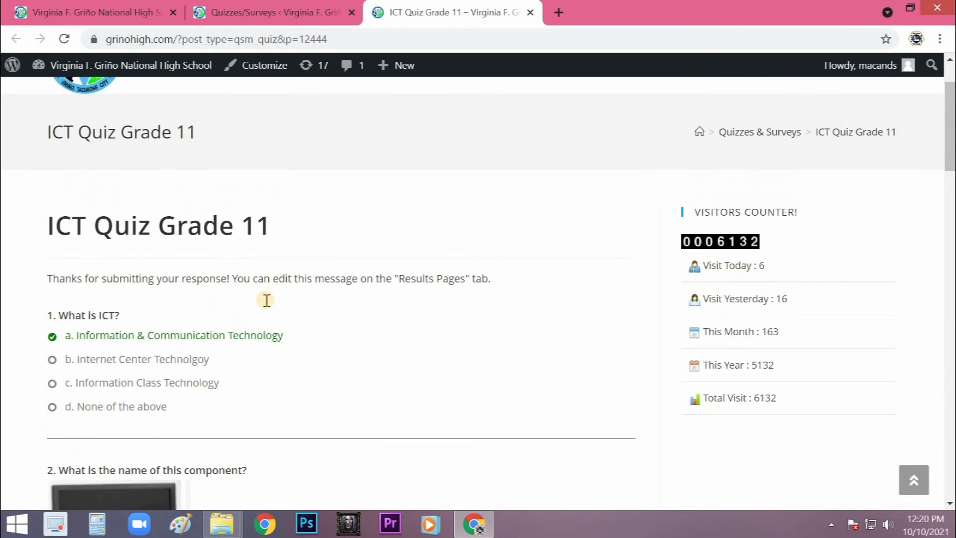
pyautogui.scroll(2, 267, 296)
# - Return to the Quizzes/Surveys list and reload it to check the quiz's views and participants
pyautogui.click(281, 11)
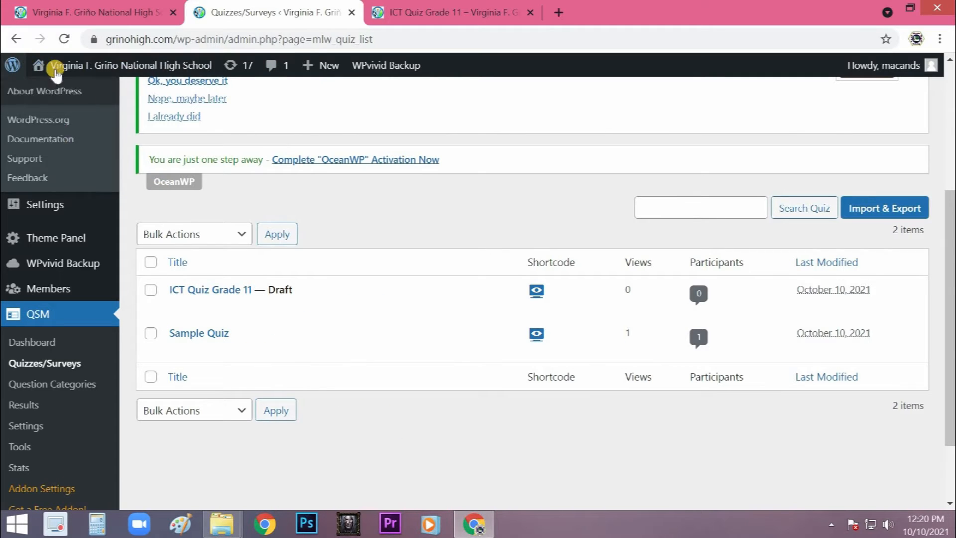
pyautogui.click(163, 43)
pyautogui.press('Return')
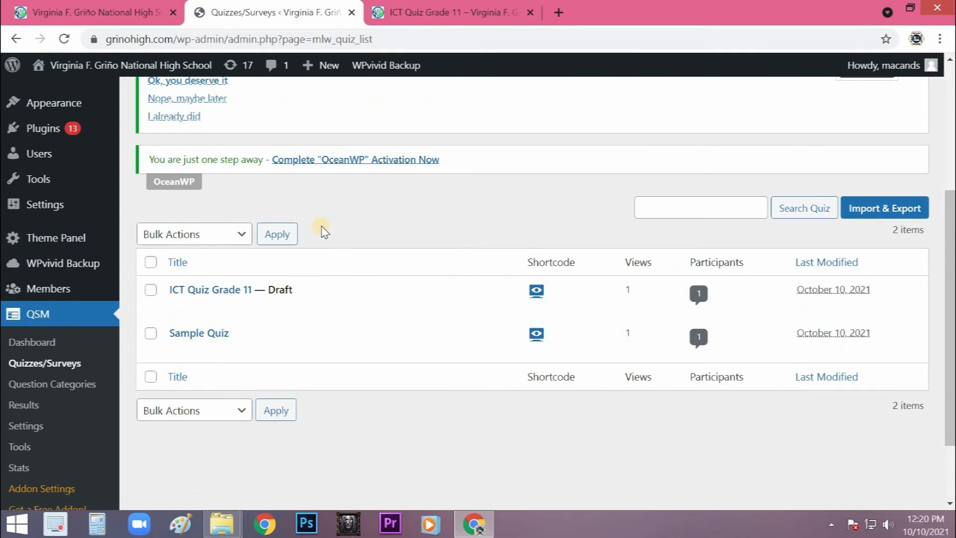
pyautogui.moveTo(640, 295)
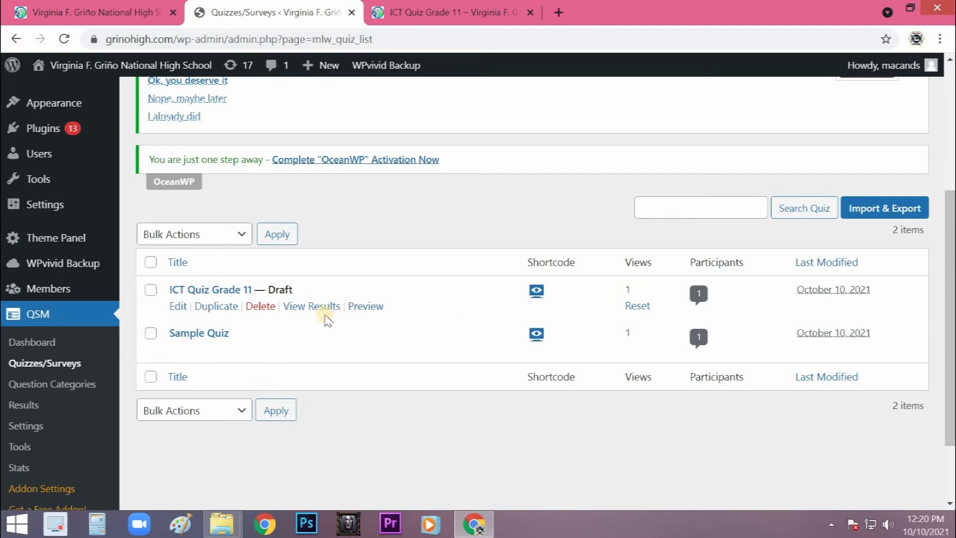
# - Open ICT Quiz Grade 11 for editing, look over its question list, and return to the quiz list
pyautogui.click(180, 287)
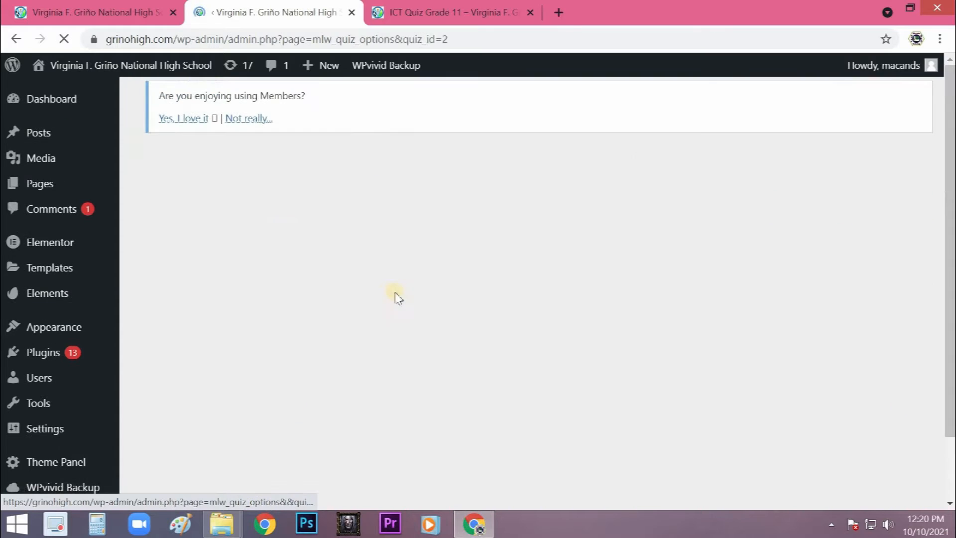
pyautogui.scroll(-4, 454, 301)
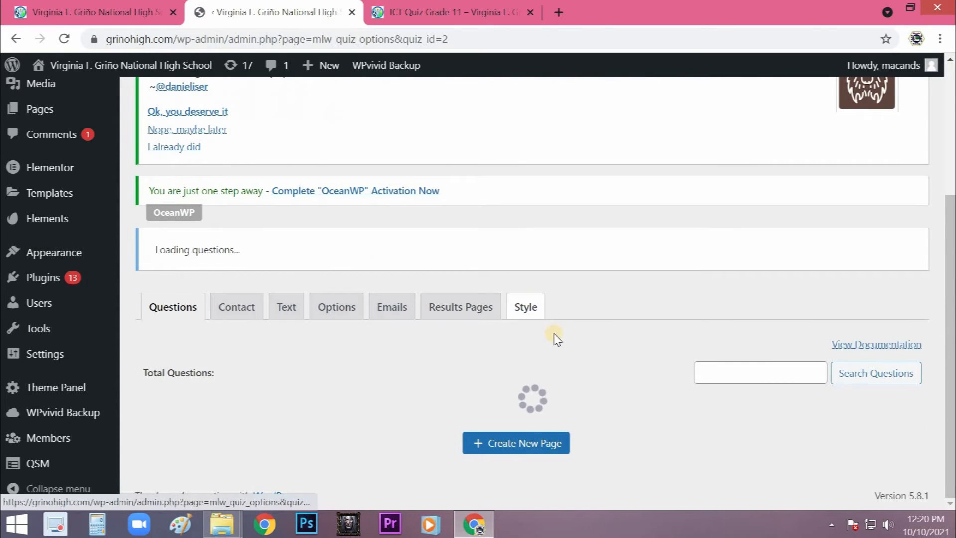
pyautogui.scroll(-3, 542, 320)
pyautogui.scroll(-2, 548, 279)
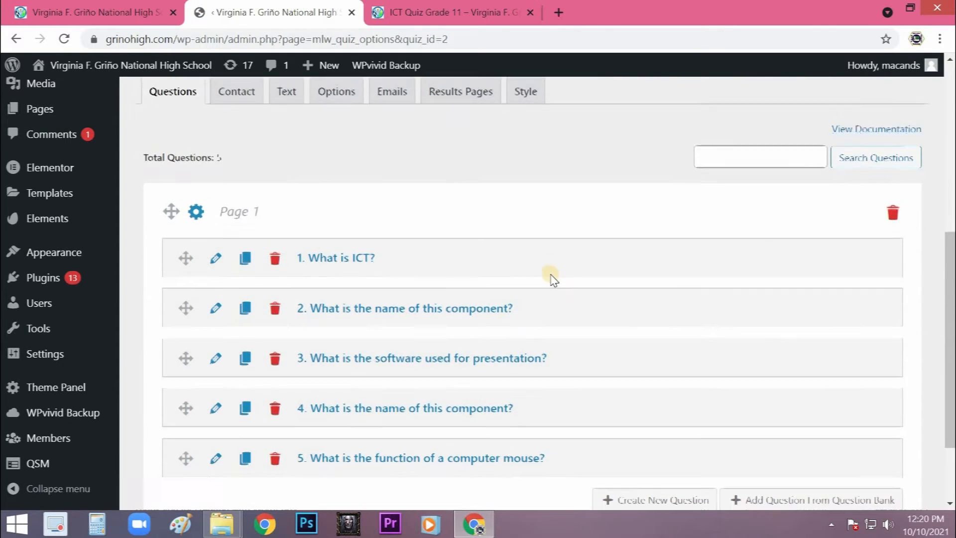
pyautogui.scroll(9, 507, 273)
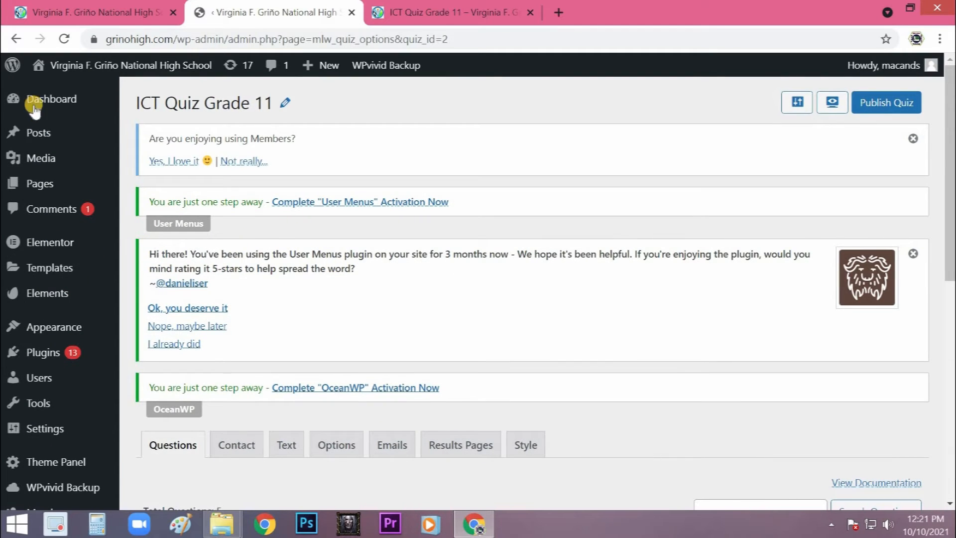
pyautogui.click(17, 41)
# - Open the results of ICT Quiz Grade 11 and examine the submitted entry
pyautogui.moveTo(331, 298)
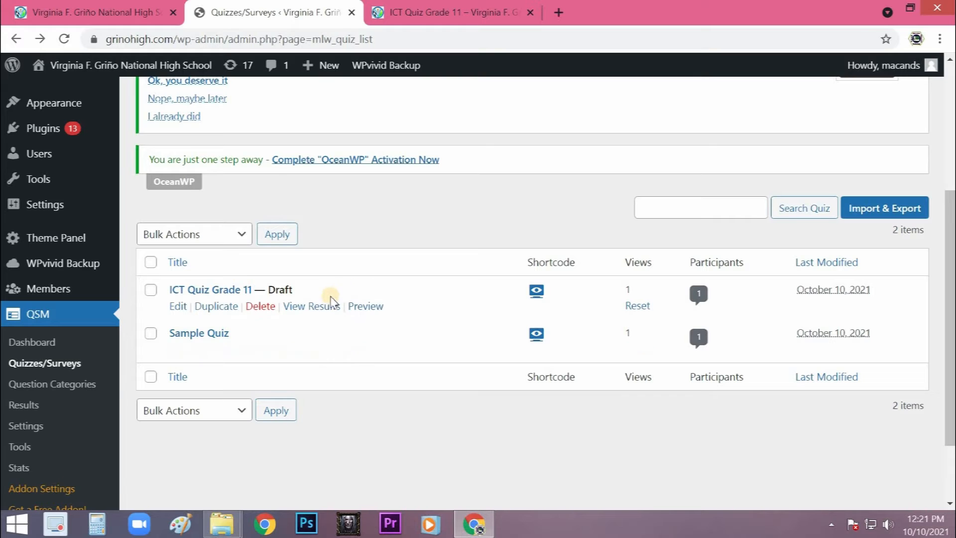
pyautogui.click(325, 308)
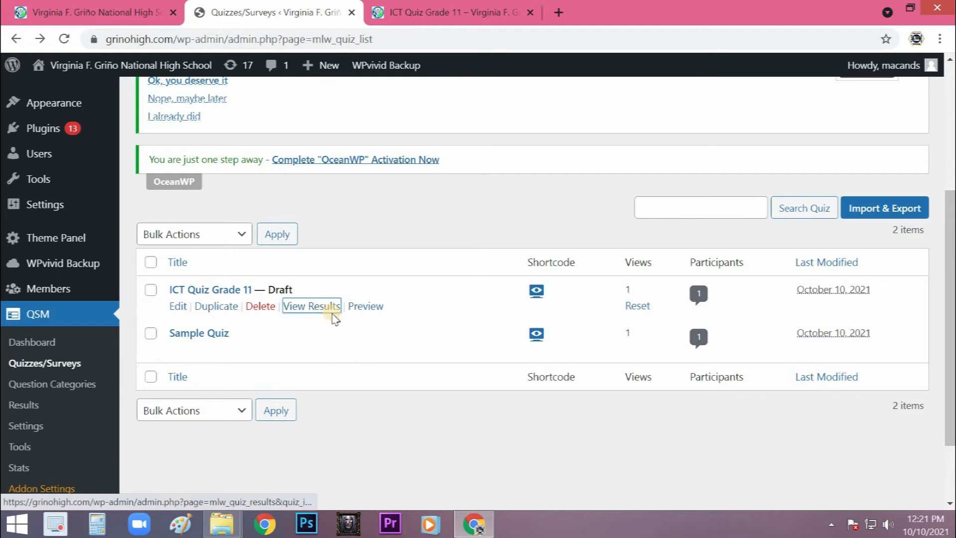
pyautogui.scroll(-6, 471, 341)
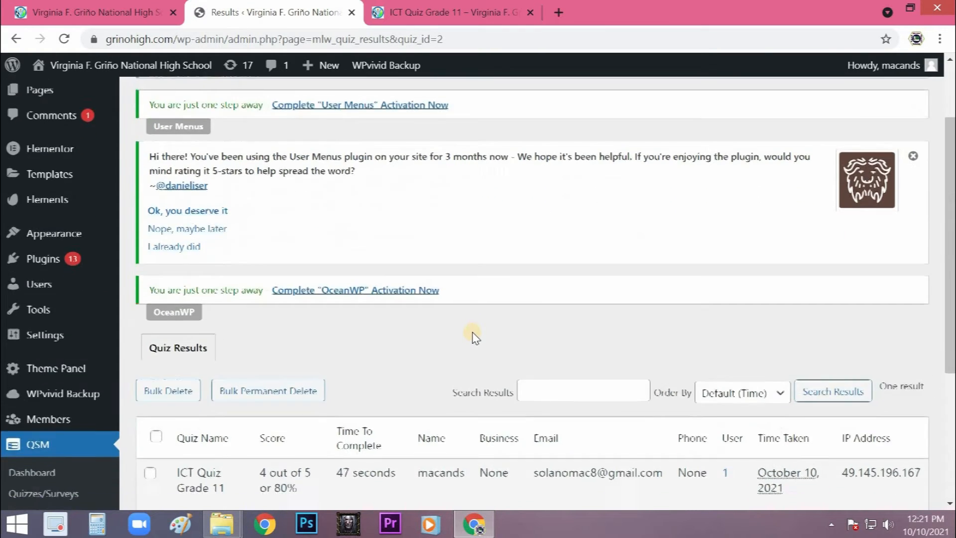
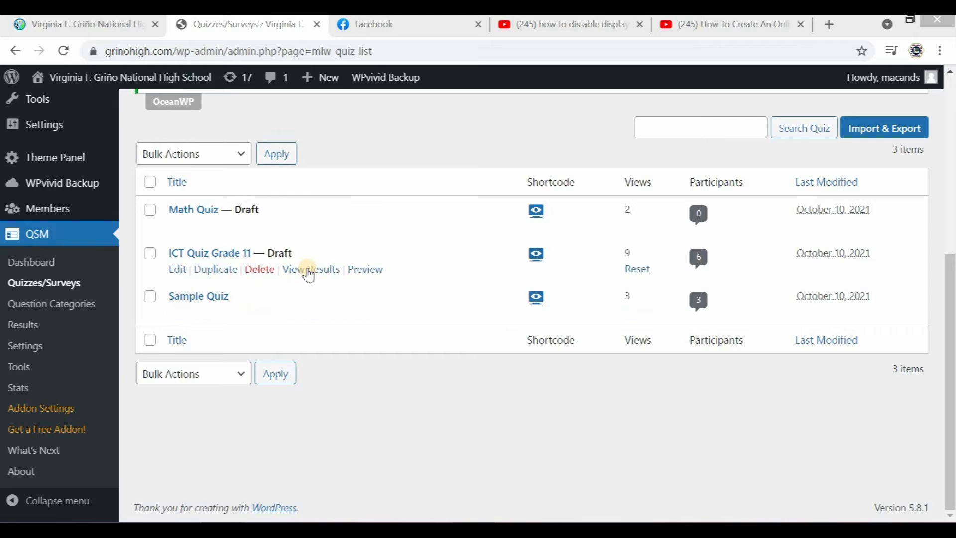
# - Open ICT Quiz Grade 11 for editing and look over its list of questions
pyautogui.click(177, 269)
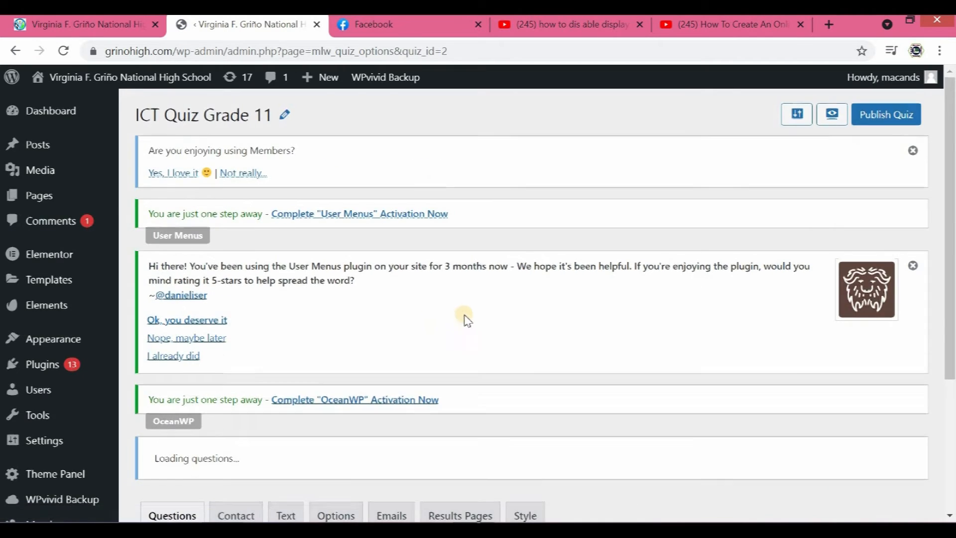
pyautogui.scroll(-3, 337, 379)
pyautogui.scroll(-1, 337, 380)
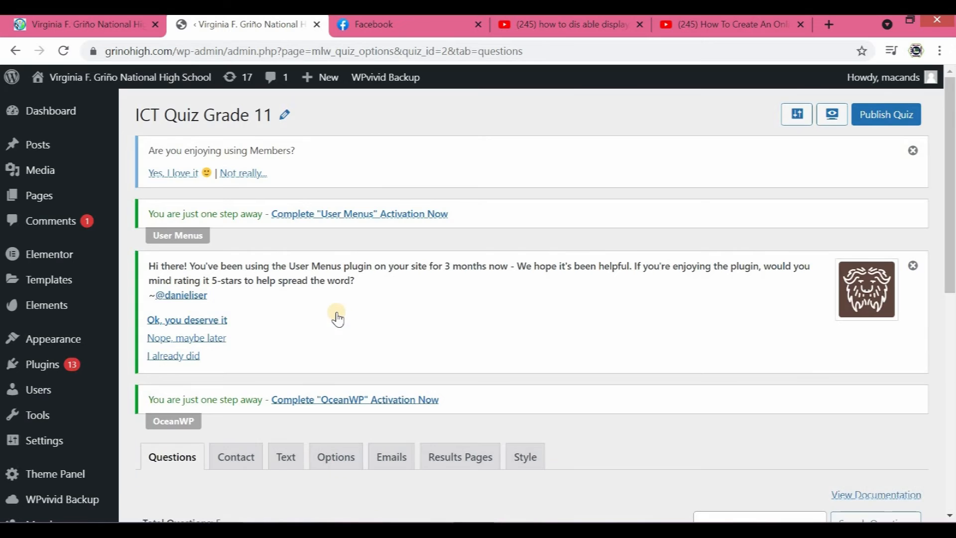
pyautogui.scroll(-3, 337, 316)
pyautogui.scroll(-6, 353, 320)
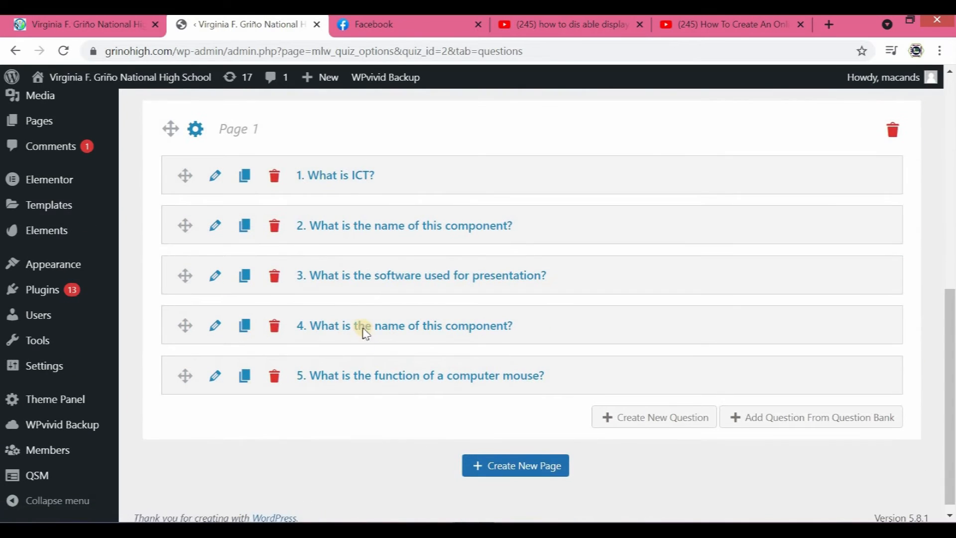
pyautogui.scroll(2, 364, 326)
pyautogui.scroll(5, 359, 329)
# - Examine the quiz's contact field settings, then its pre-quiz message and customizable button labels
pyautogui.click(248, 311)
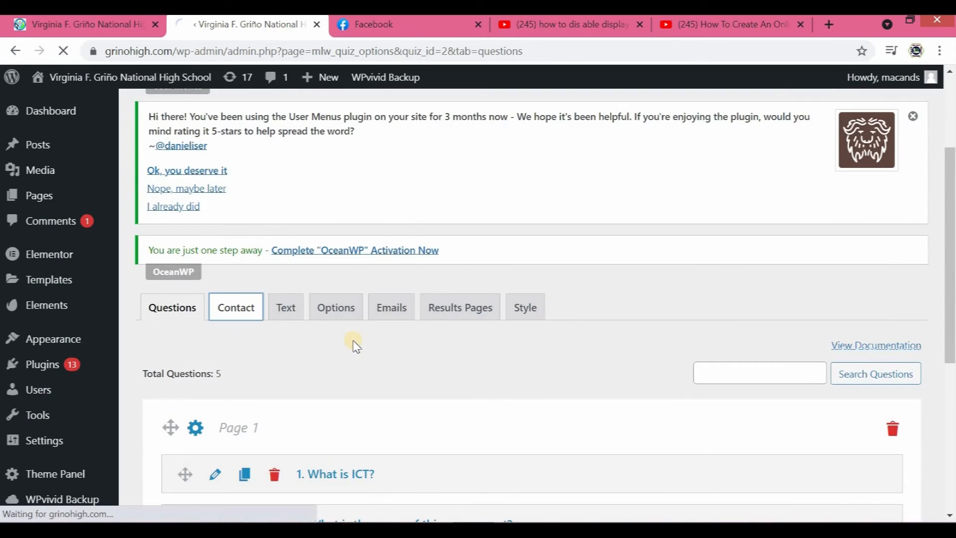
pyautogui.scroll(-6, 329, 331)
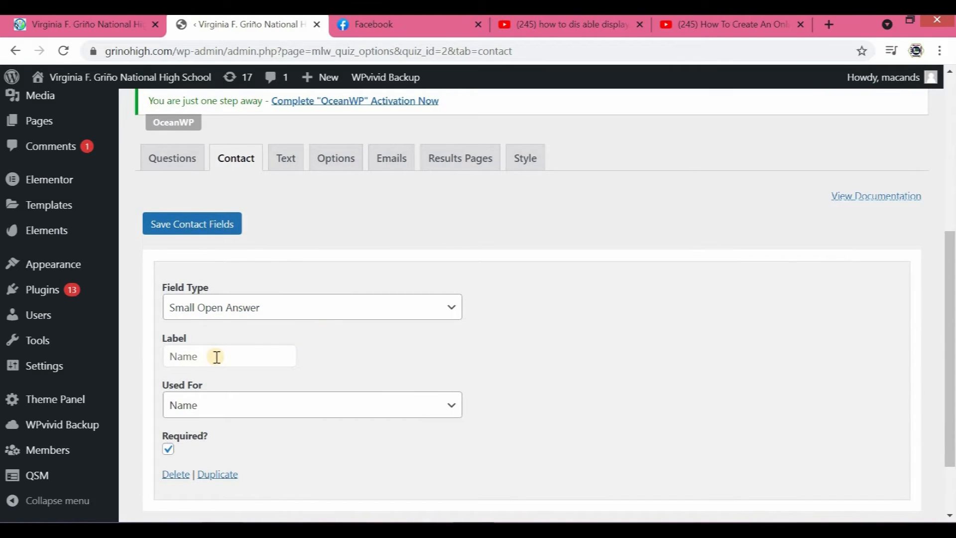
pyautogui.scroll(-2, 348, 397)
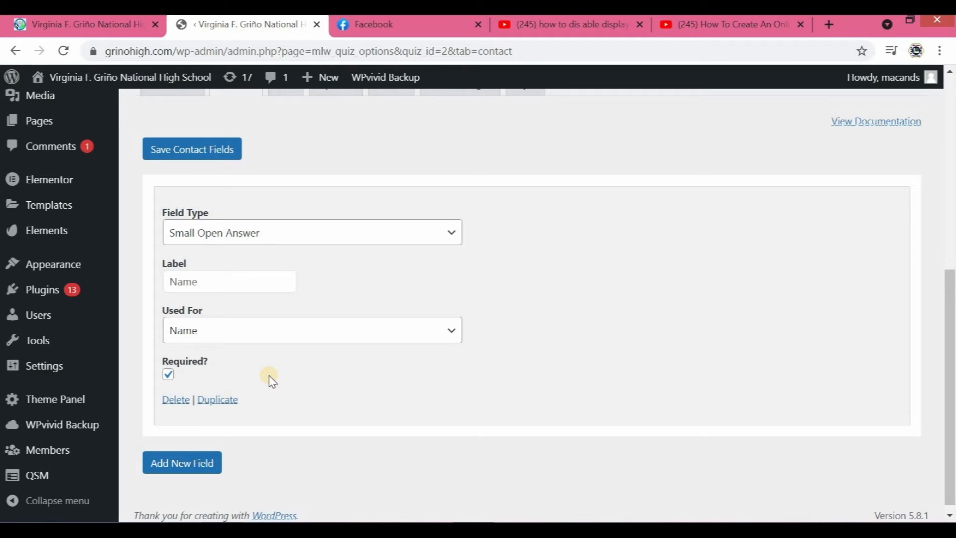
pyautogui.scroll(3, 321, 380)
pyautogui.click(284, 233)
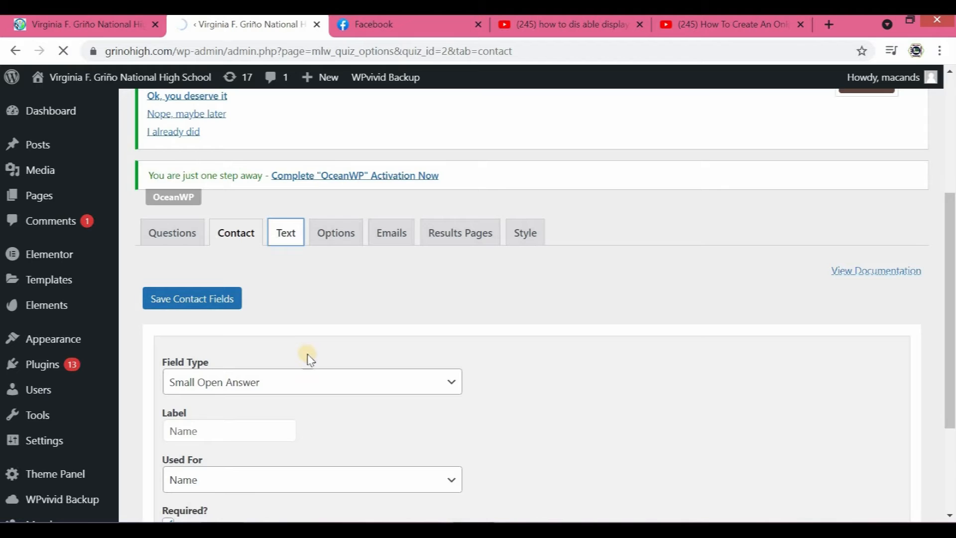
pyautogui.scroll(-5, 294, 359)
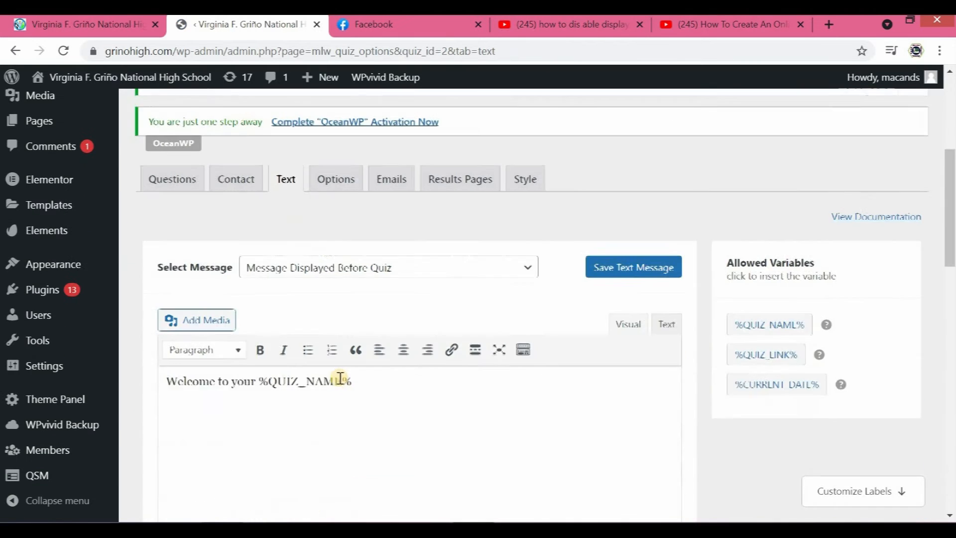
pyautogui.scroll(-9, 340, 376)
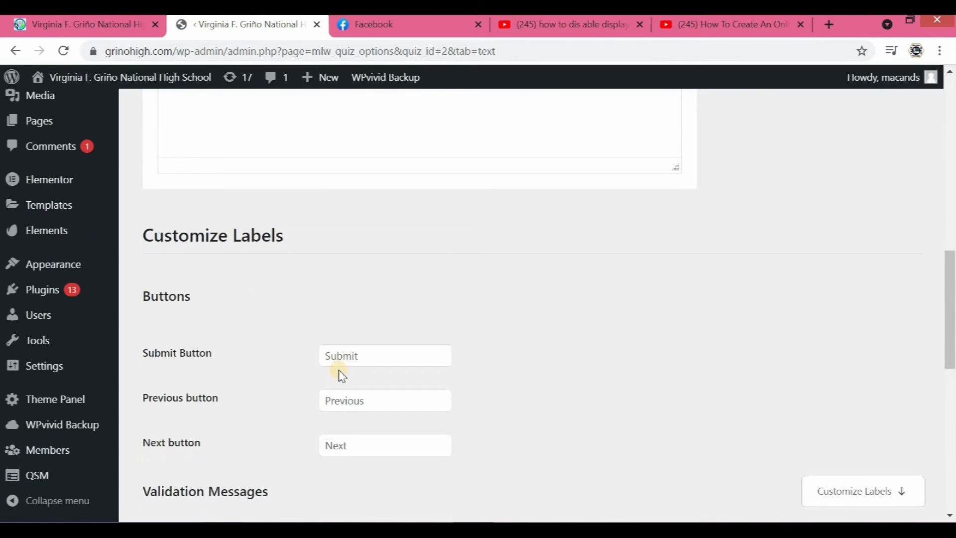
pyautogui.scroll(14, 423, 368)
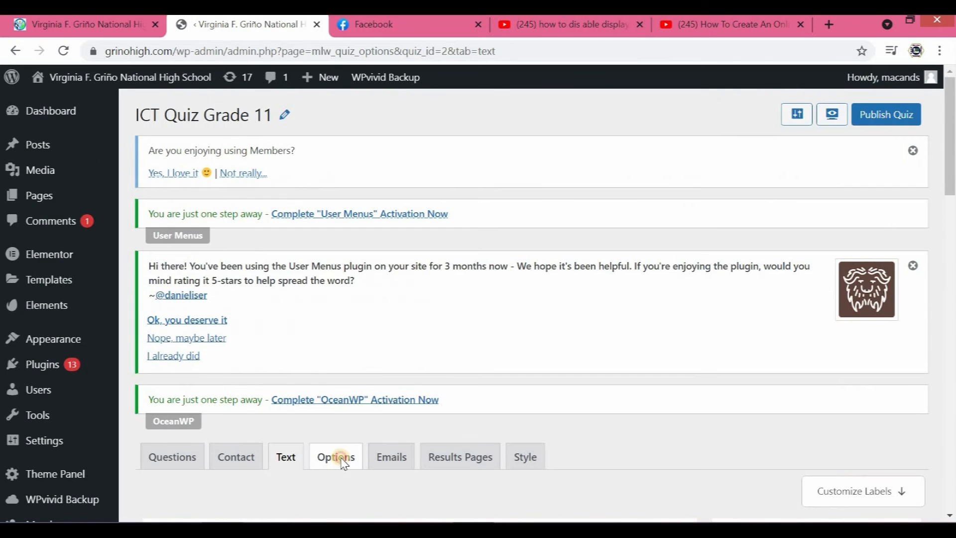
# - Open the options of ICT Quiz Grade 11 and choose Quiz as the quiz type
pyautogui.click(341, 460)
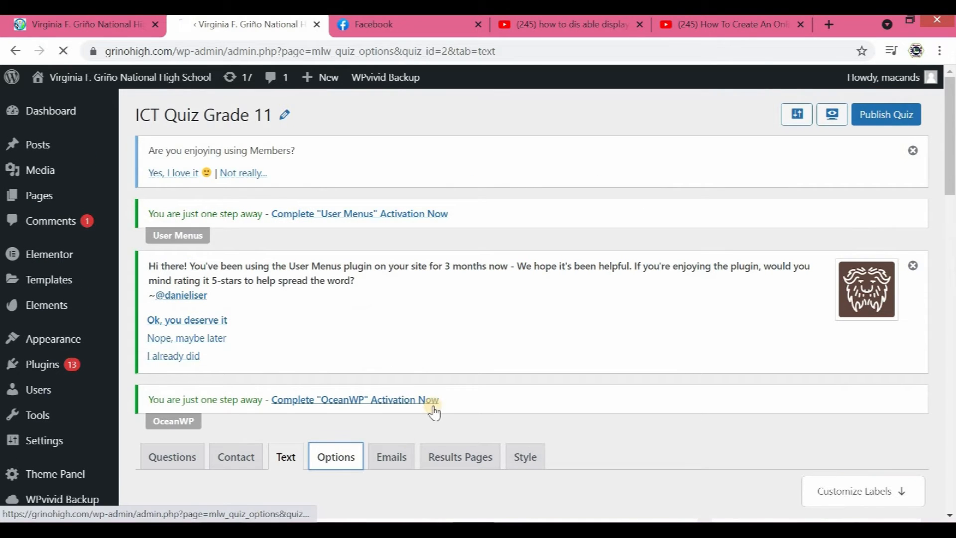
pyautogui.scroll(-3, 393, 368)
pyautogui.scroll(-1, 401, 344)
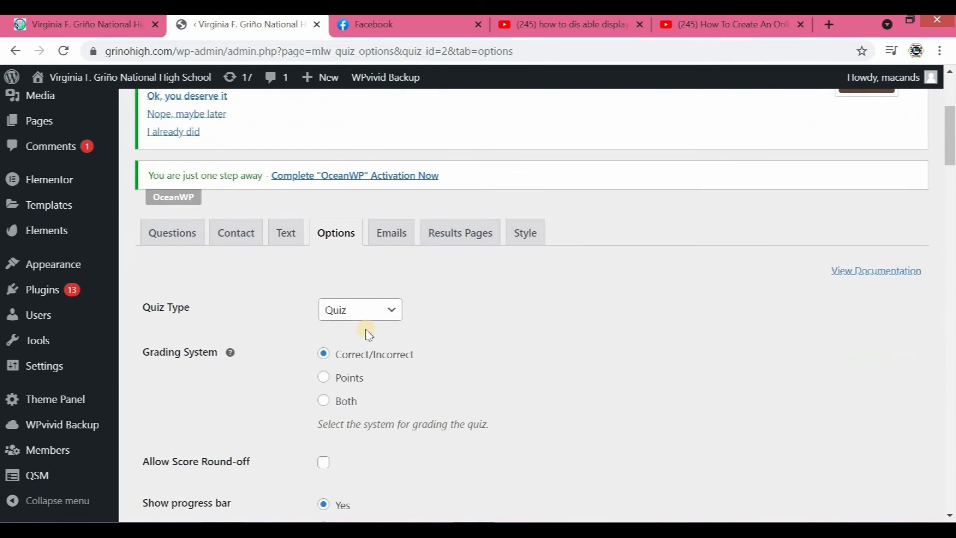
pyautogui.click(391, 313)
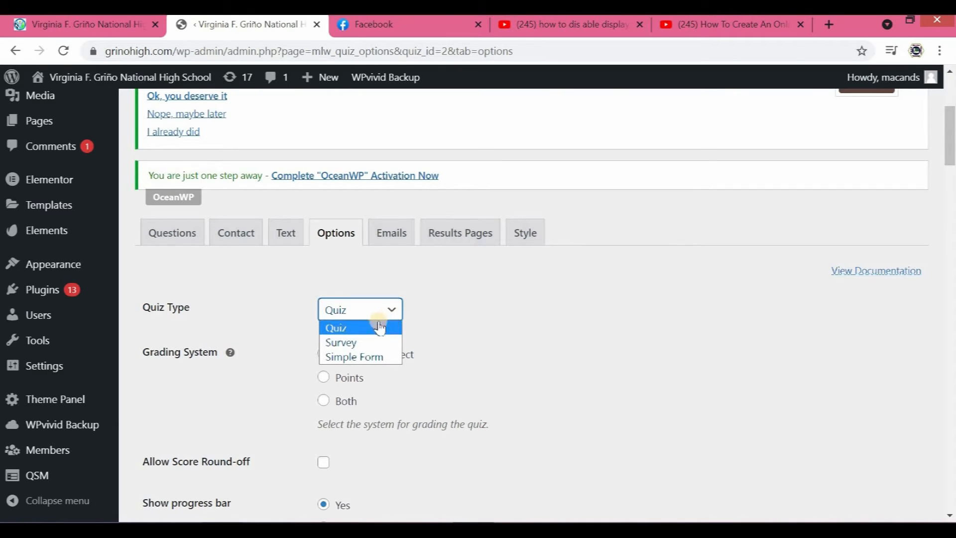
pyautogui.click(377, 328)
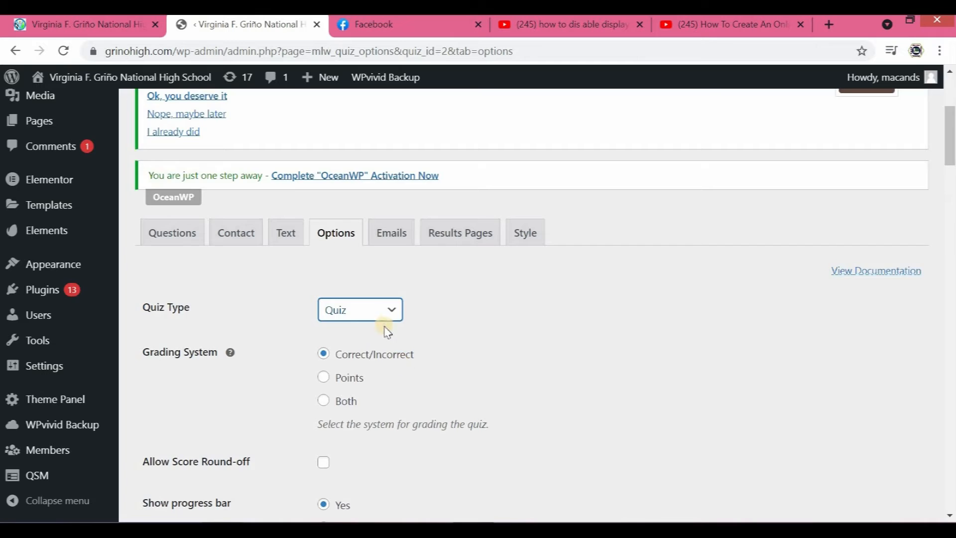
# - Examine the quiz's grading system, progress bar, user login, questions per page, time limit and timer expiry options
pyautogui.scroll(-3, 388, 312)
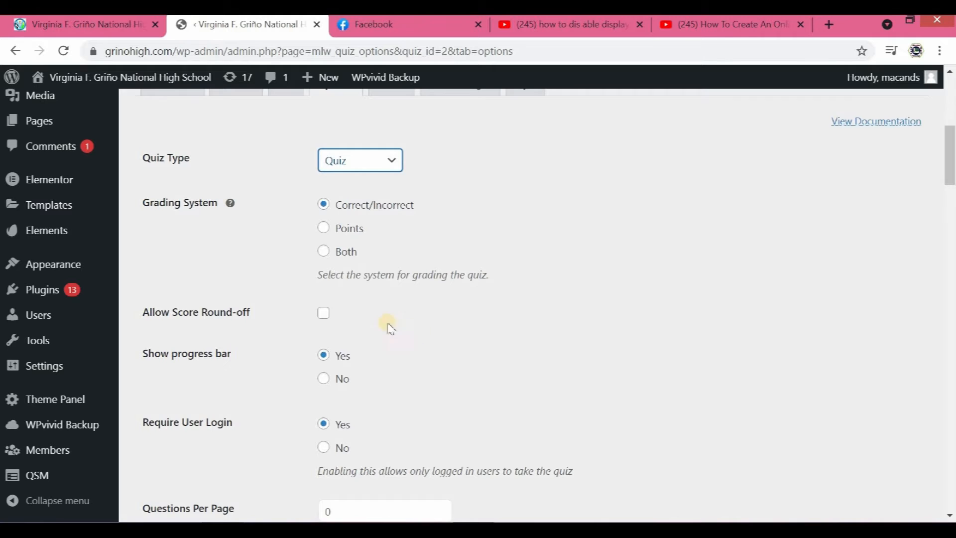
pyautogui.scroll(-2, 349, 299)
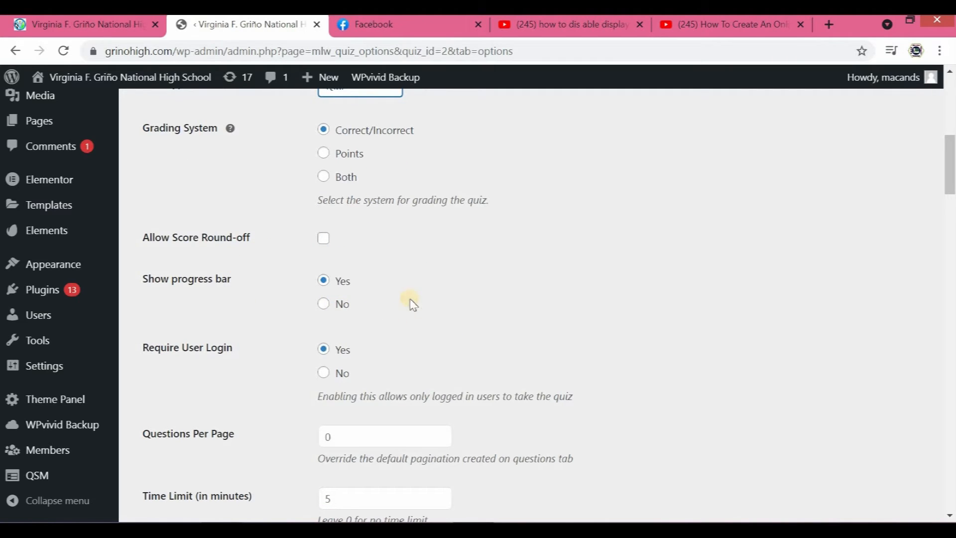
pyautogui.scroll(2, 394, 344)
pyautogui.scroll(-4, 262, 295)
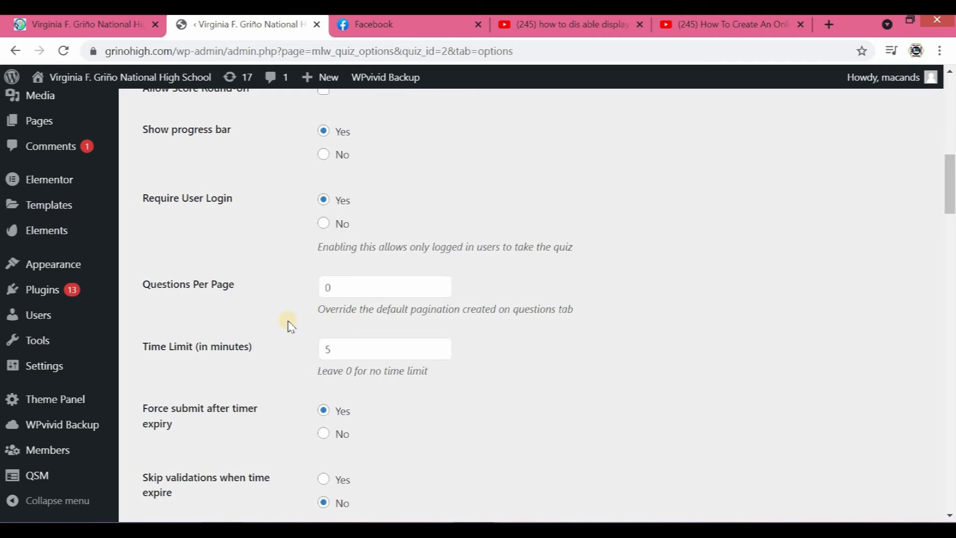
pyautogui.scroll(-1, 259, 311)
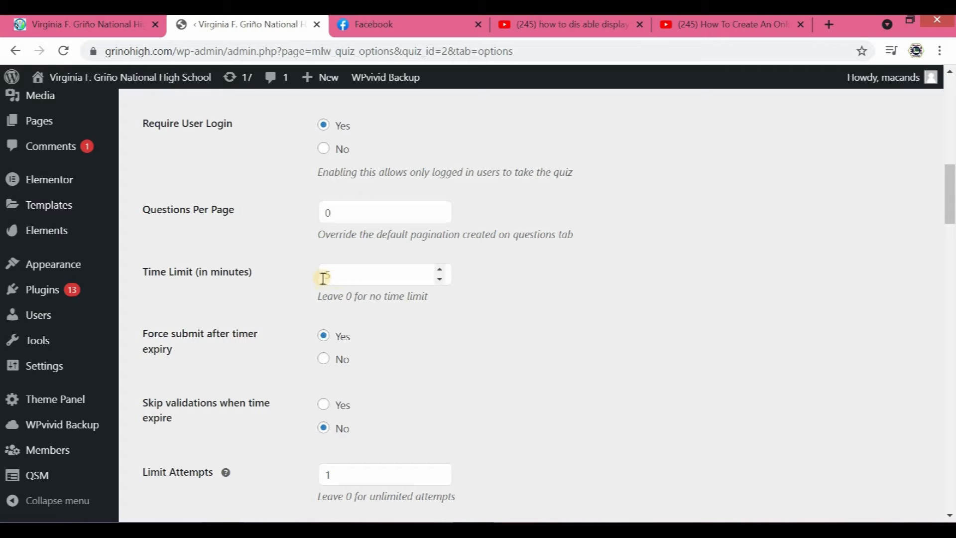
pyautogui.scroll(-1, 227, 288)
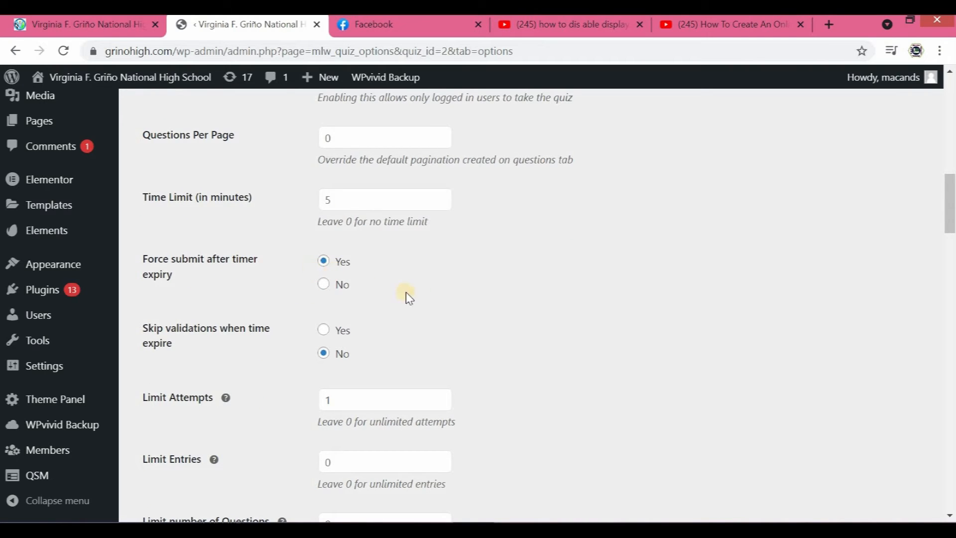
# - Set the quiz's Limit Attempts option to 1
pyautogui.scroll(-2, 409, 297)
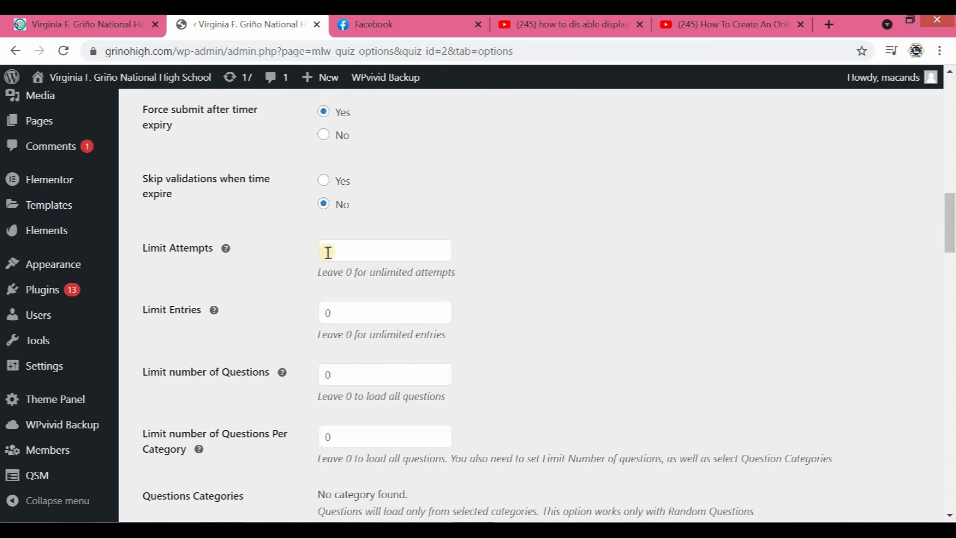
pyautogui.moveTo(339, 250); pyautogui.dragTo(320, 249)
pyautogui.write('3')
pyautogui.write('1')
# - Examine the remaining quiz options, including entry and question limits, random questions, quiz dates, contact form position and auto fill
pyautogui.scroll(-4, 423, 309)
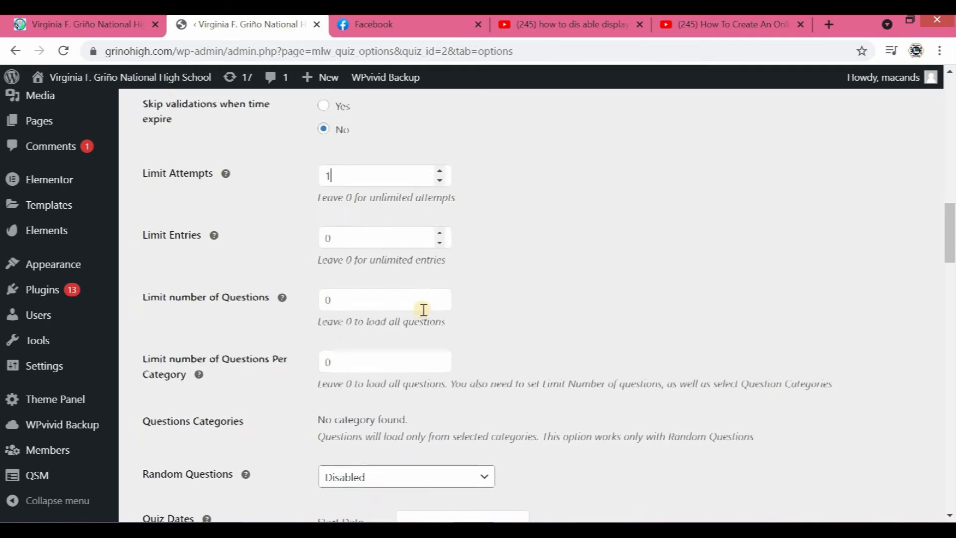
pyautogui.scroll(3, 362, 299)
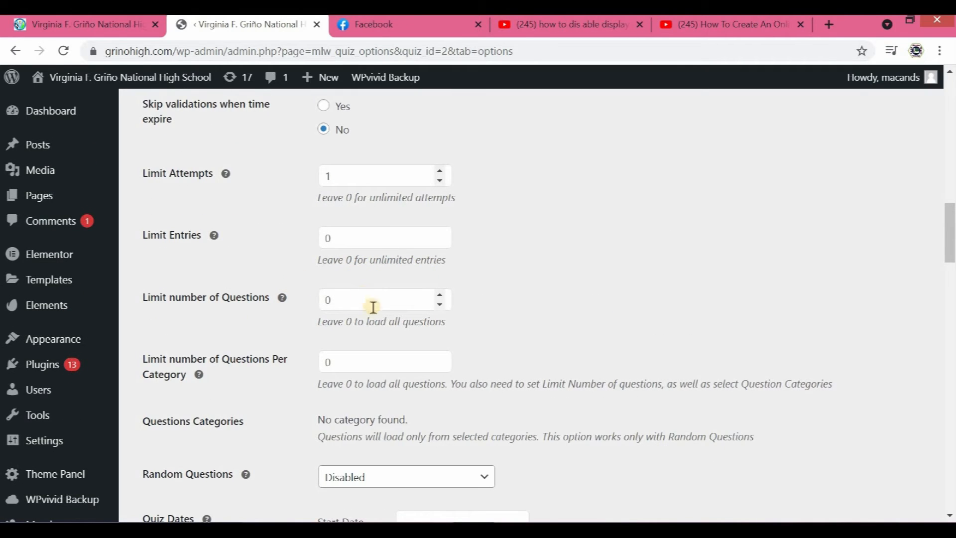
pyautogui.scroll(-1, 390, 311)
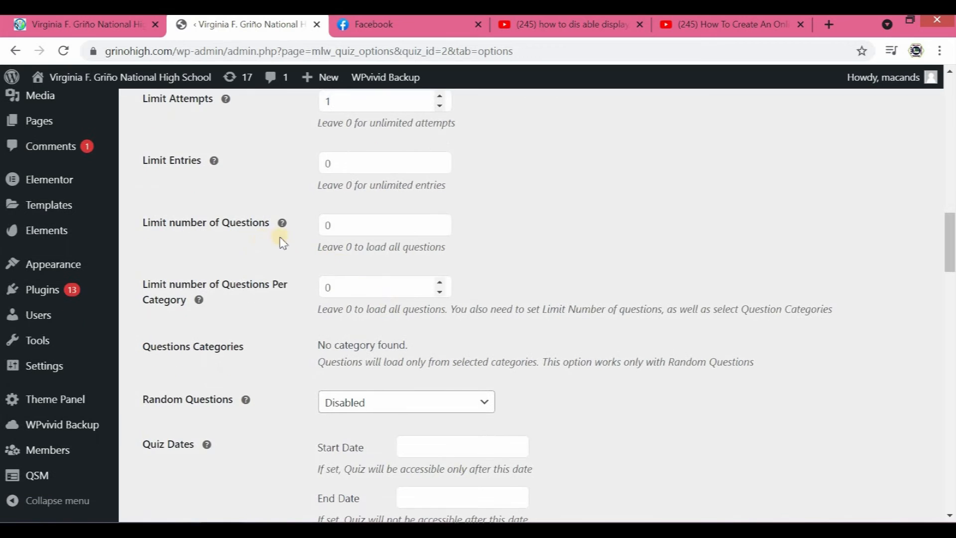
pyautogui.scroll(-1, 354, 282)
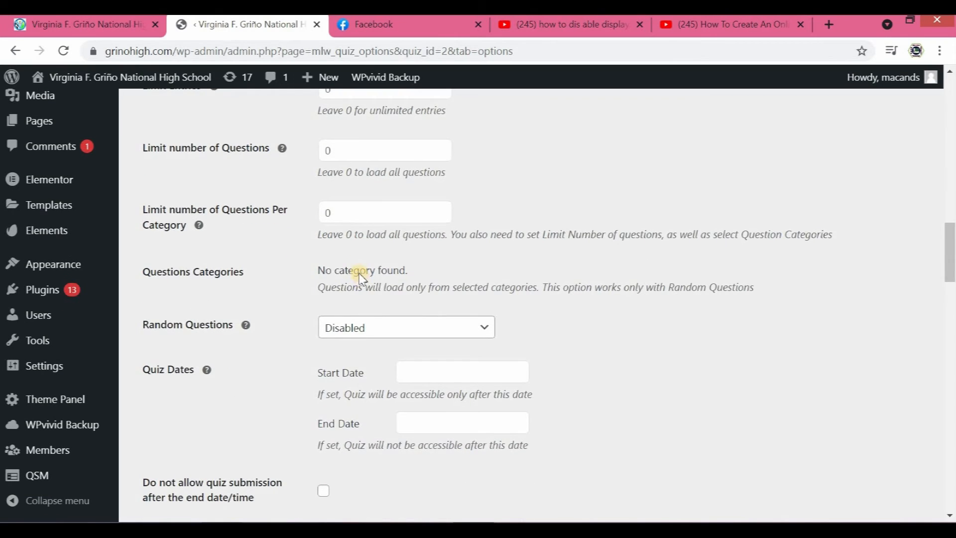
pyautogui.scroll(-1, 362, 278)
pyautogui.scroll(-1, 359, 271)
pyautogui.scroll(1, 412, 335)
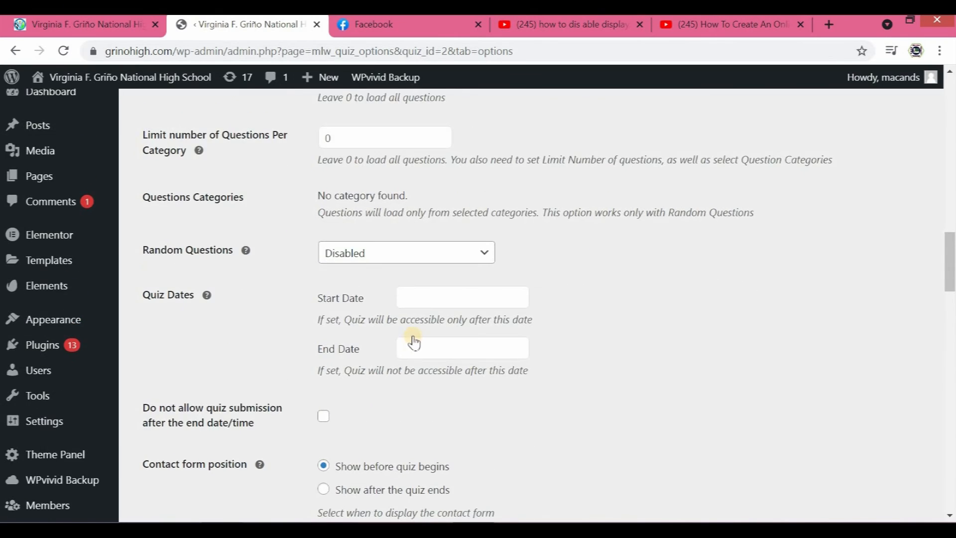
pyautogui.scroll(-3, 414, 342)
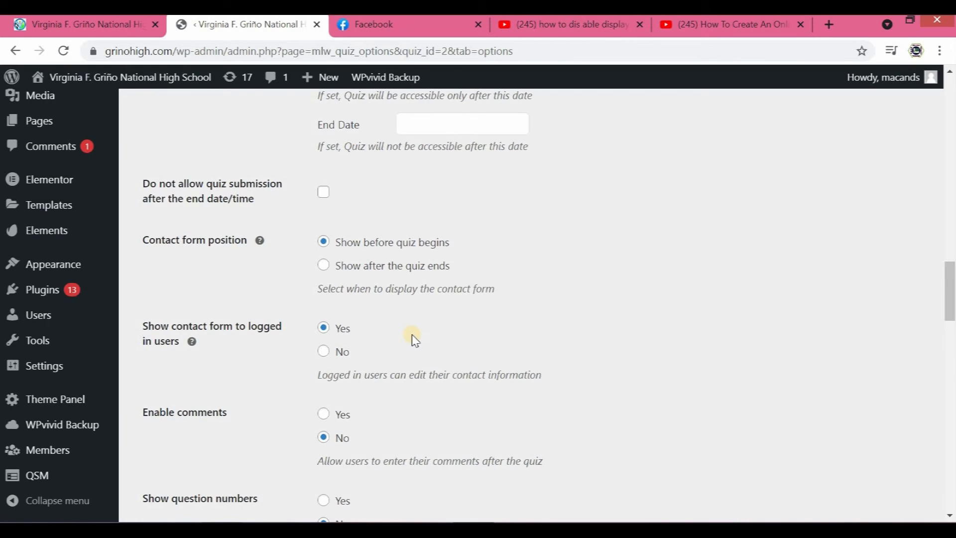
pyautogui.scroll(-13, 414, 339)
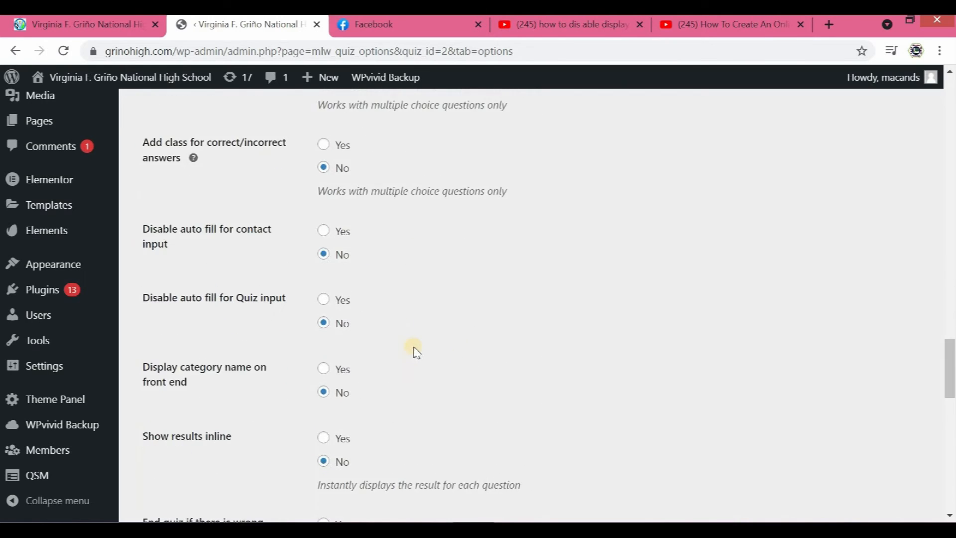
# - Save the quiz option changes and look over the reloaded options
pyautogui.scroll(-10, 453, 393)
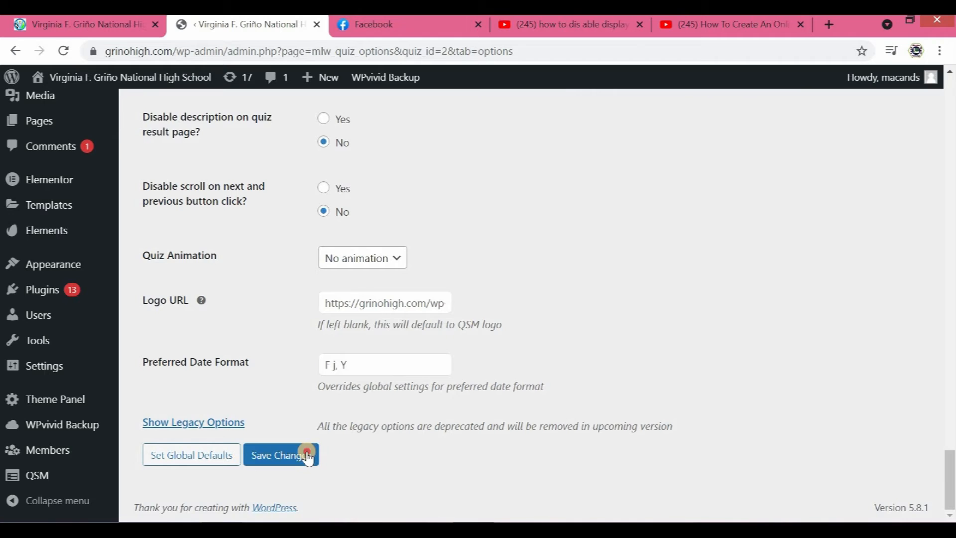
pyautogui.click(307, 456)
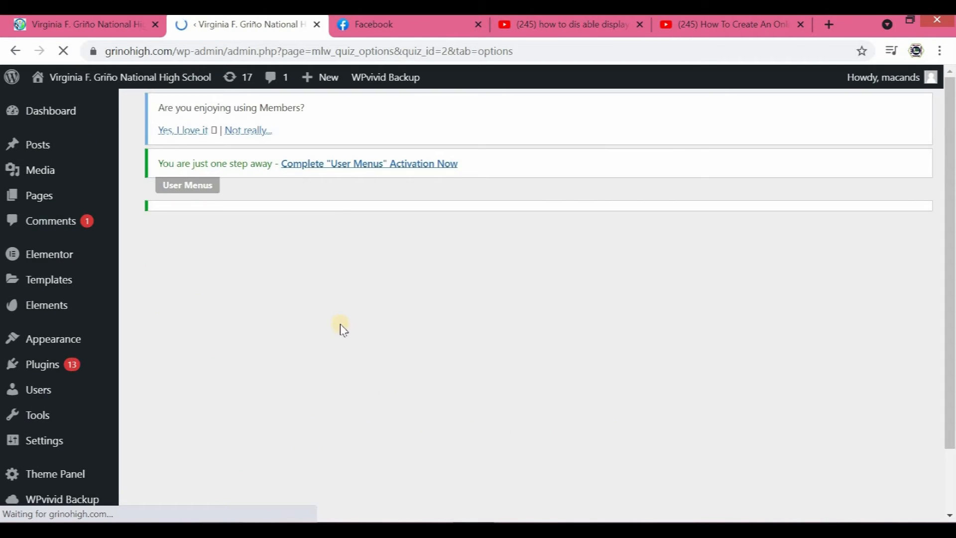
pyautogui.scroll(-3, 351, 339)
pyautogui.scroll(-5, 418, 319)
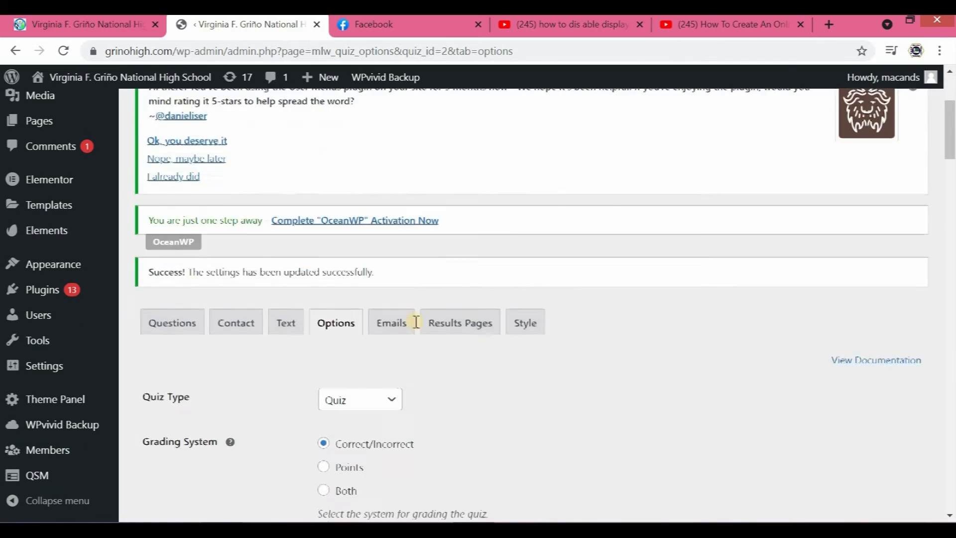
pyautogui.scroll(-5, 411, 313)
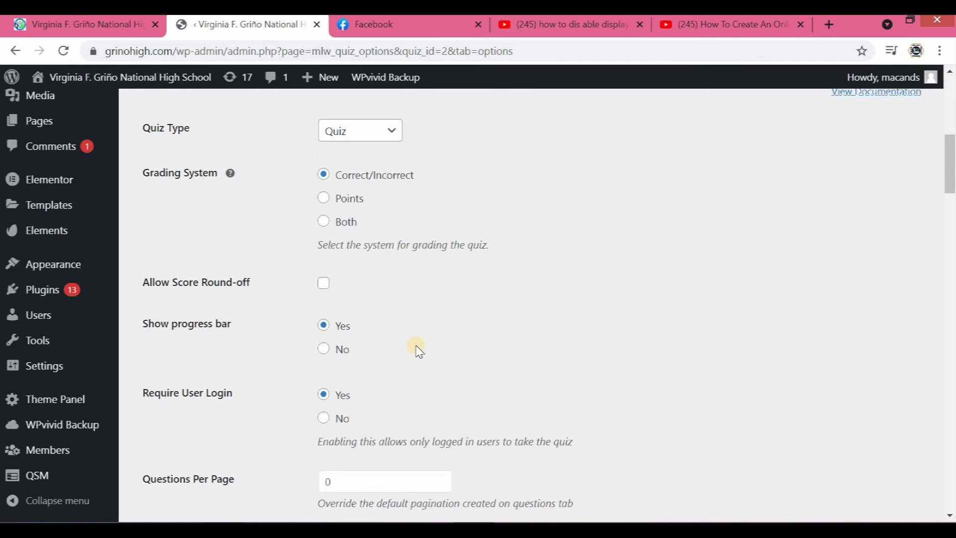
pyautogui.scroll(6, 255, 296)
pyautogui.scroll(6, 256, 295)
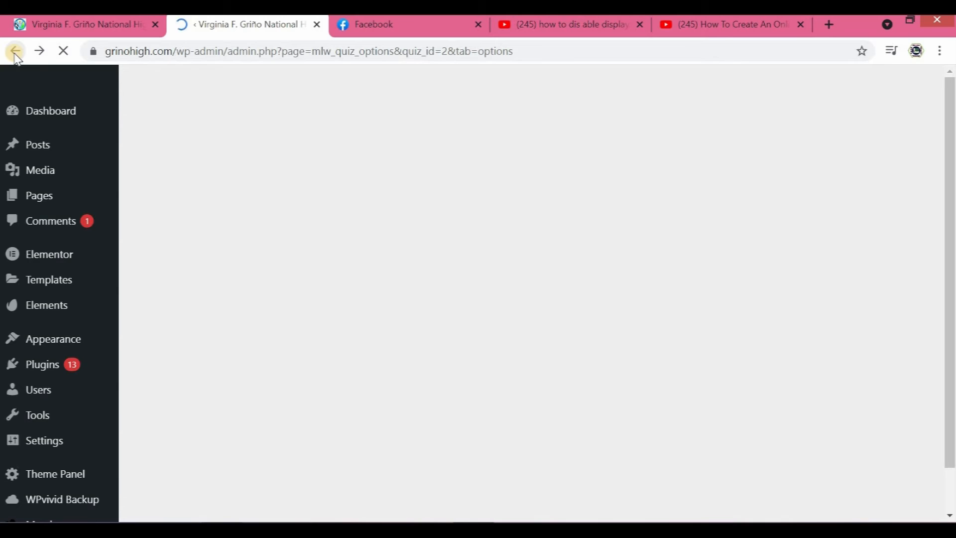
# - Leave the quiz settings and return to the Quizzes/Surveys list
pyautogui.click(17, 54)
pyautogui.click(16, 54)
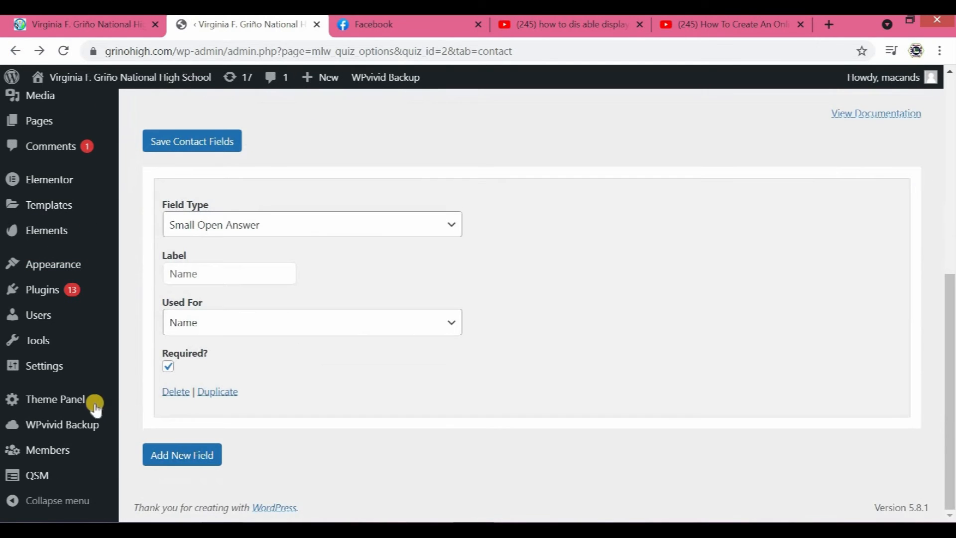
pyautogui.moveTo(45, 475)
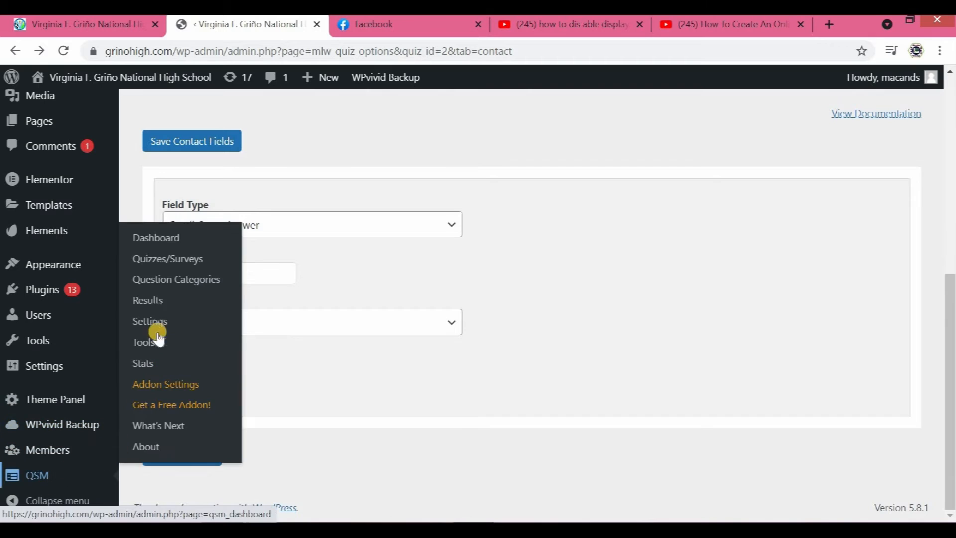
pyautogui.click(159, 259)
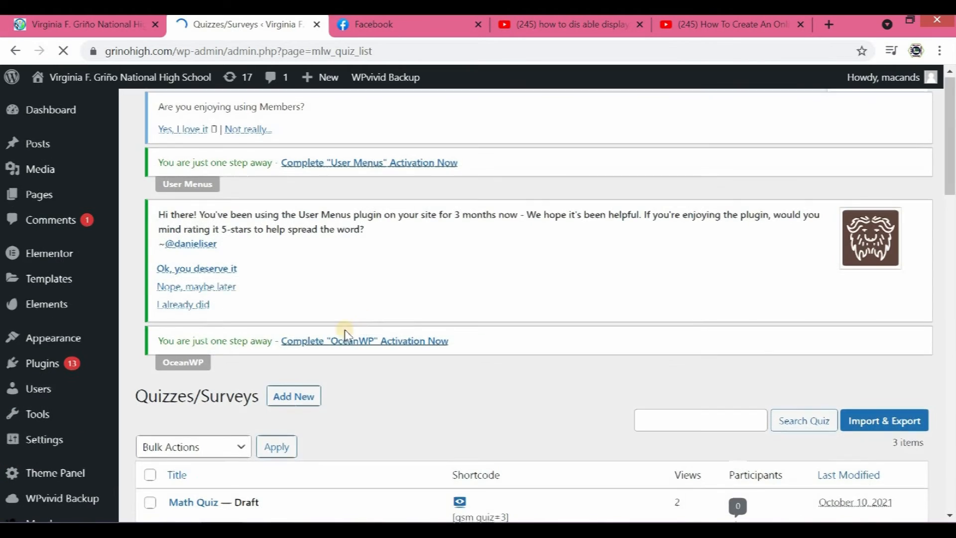
# - Preview the ICT Quiz Grade 11 page to check its attempt limit, and close the preview
pyautogui.scroll(-4, 344, 330)
pyautogui.moveTo(207, 363)
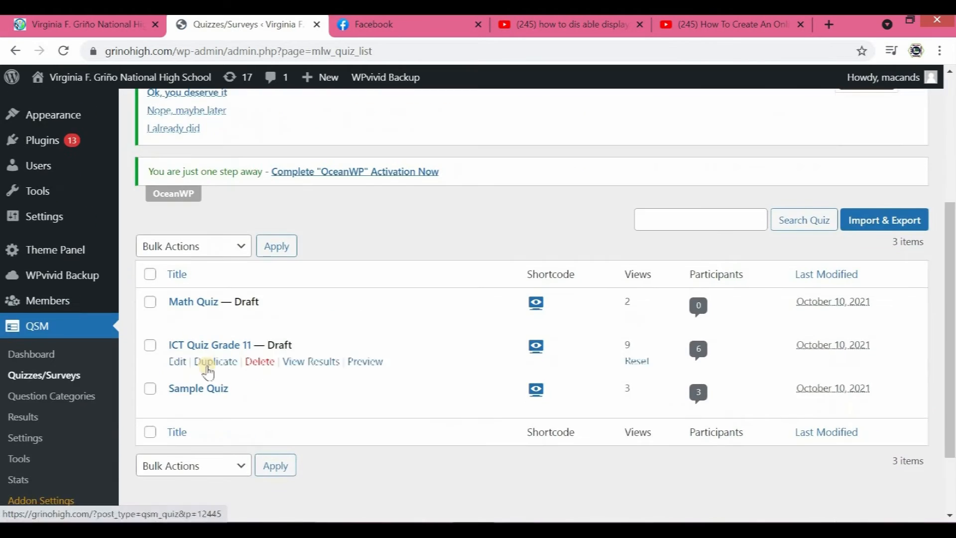
pyautogui.click(366, 362)
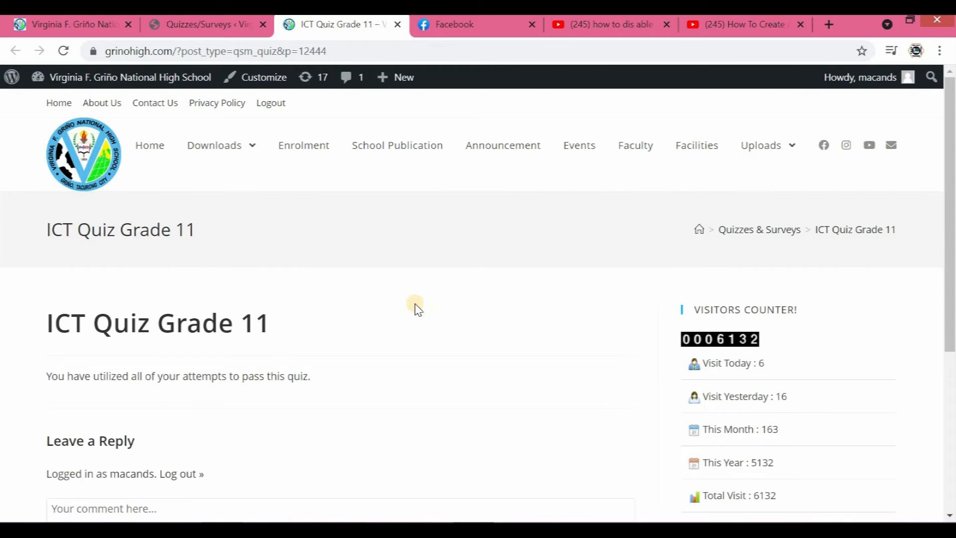
pyautogui.scroll(-2, 191, 354)
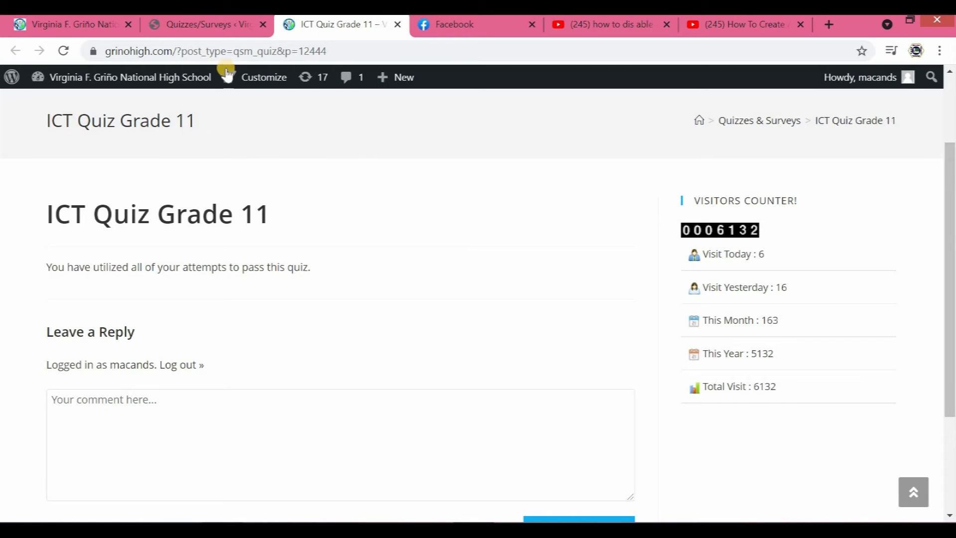
pyautogui.click(398, 25)
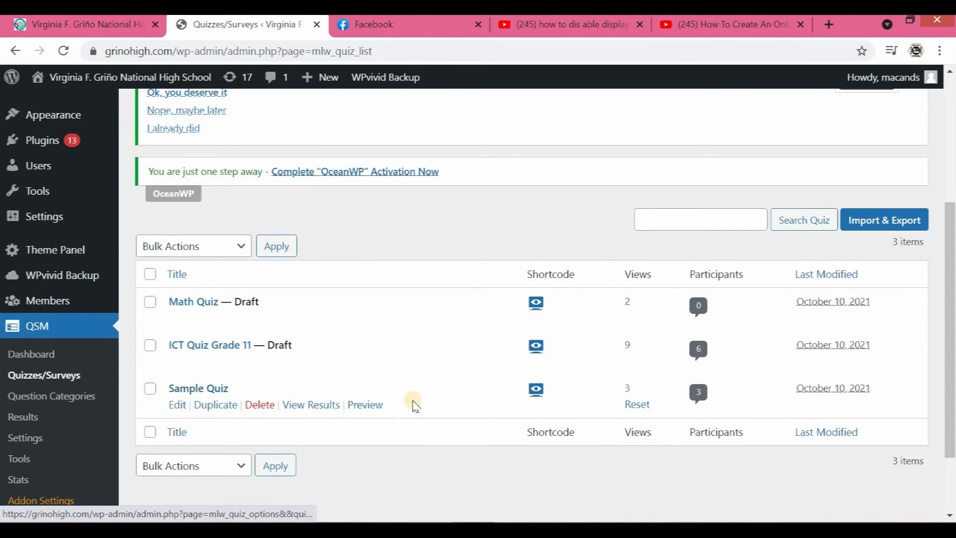
# - Preview the Sample Quiz page to check how it handles its attempt limit, and close the preview
pyautogui.click(372, 406)
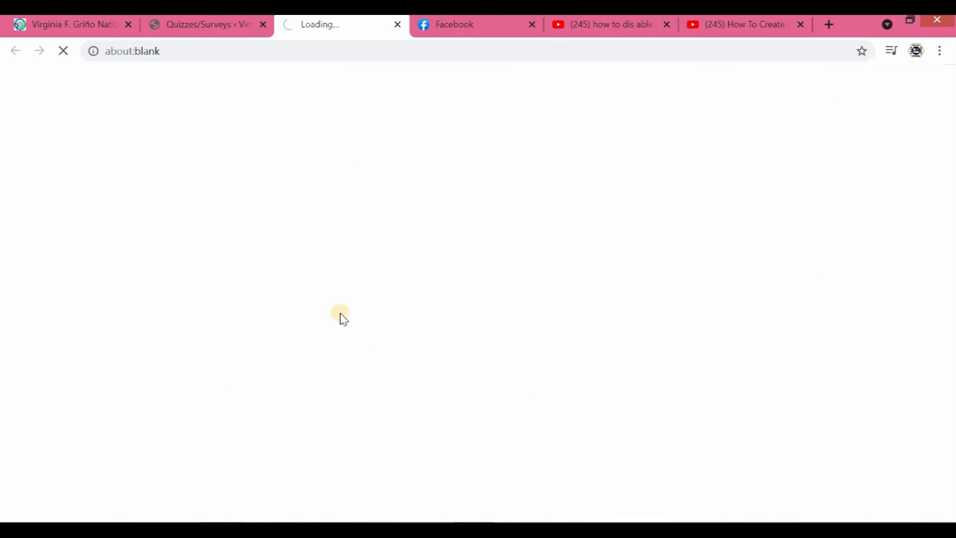
pyautogui.scroll(-2, 338, 315)
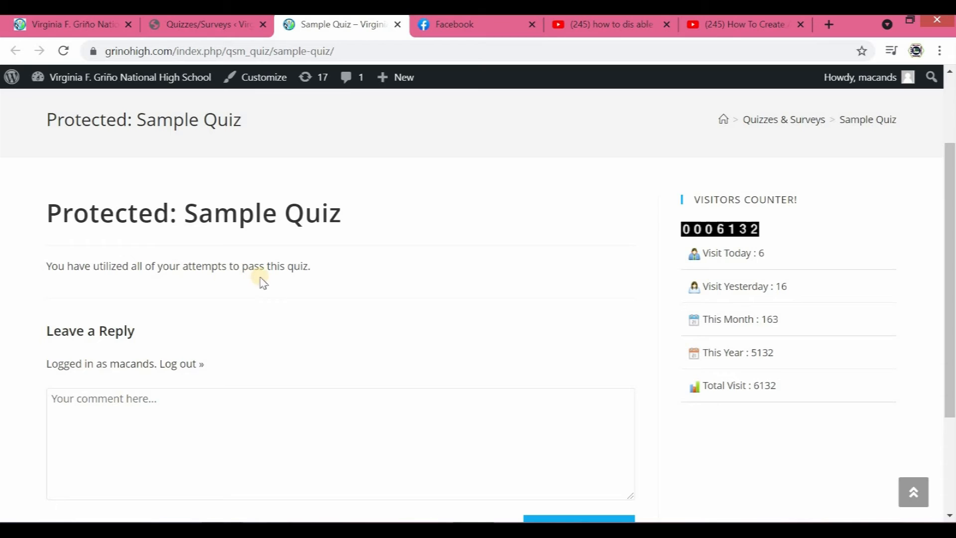
pyautogui.scroll(2, 412, 42)
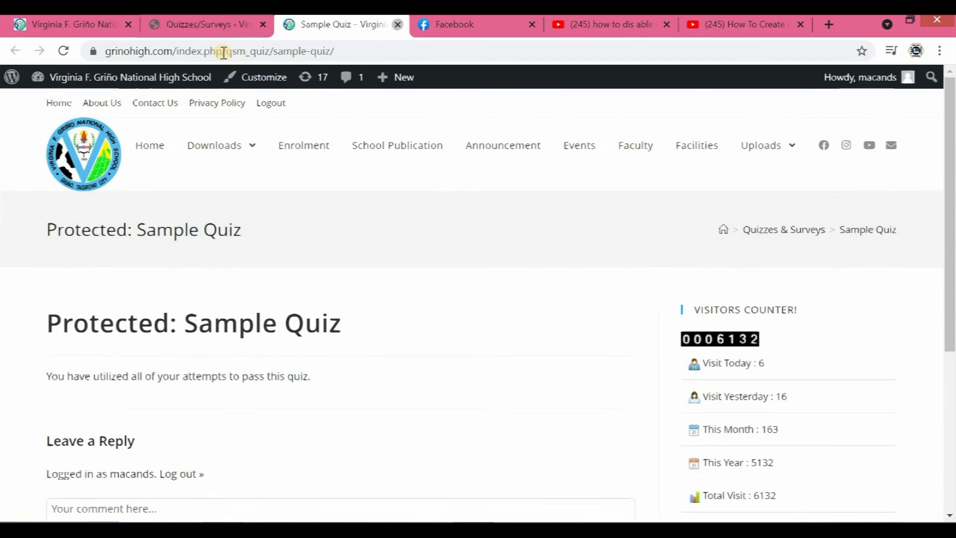
pyautogui.hotkey('ctrl', 'w')
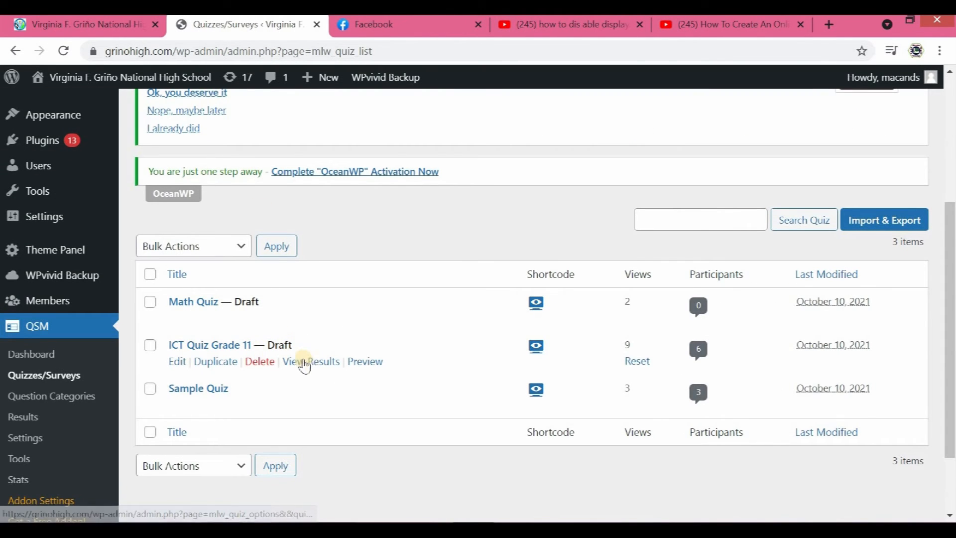
# - Open ICT Quiz Grade 11 for editing and go to its quiz options
pyautogui.click(178, 364)
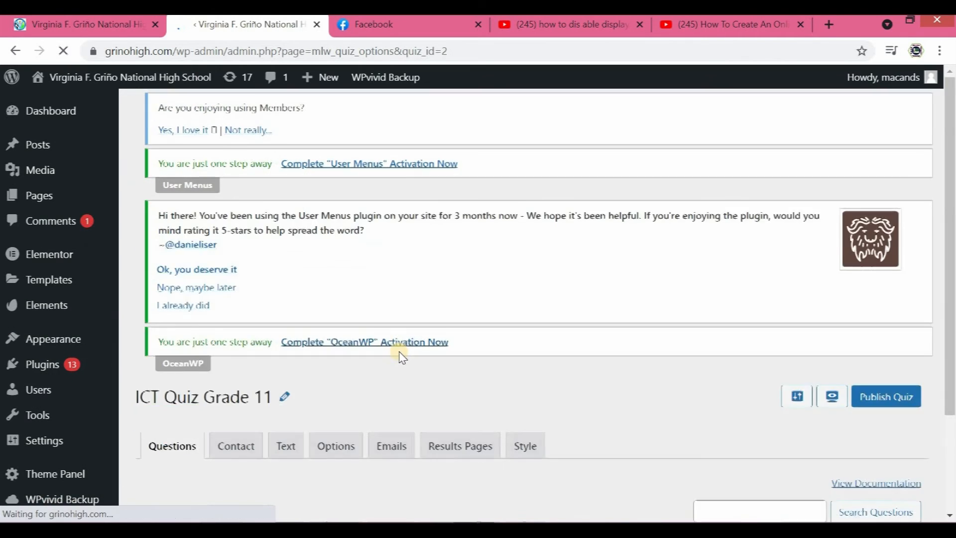
pyautogui.scroll(-1, 413, 353)
pyautogui.scroll(-4, 420, 355)
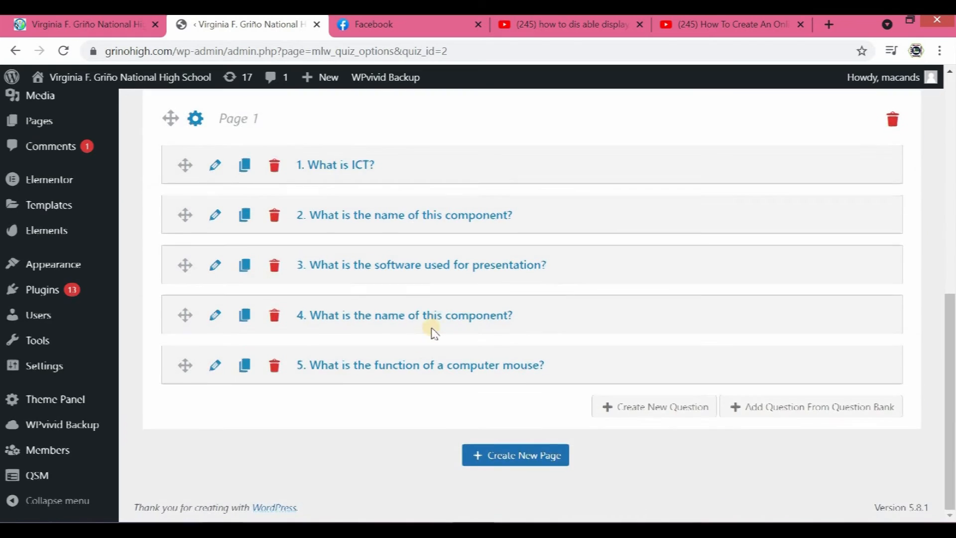
pyautogui.scroll(4, 431, 331)
pyautogui.click(347, 233)
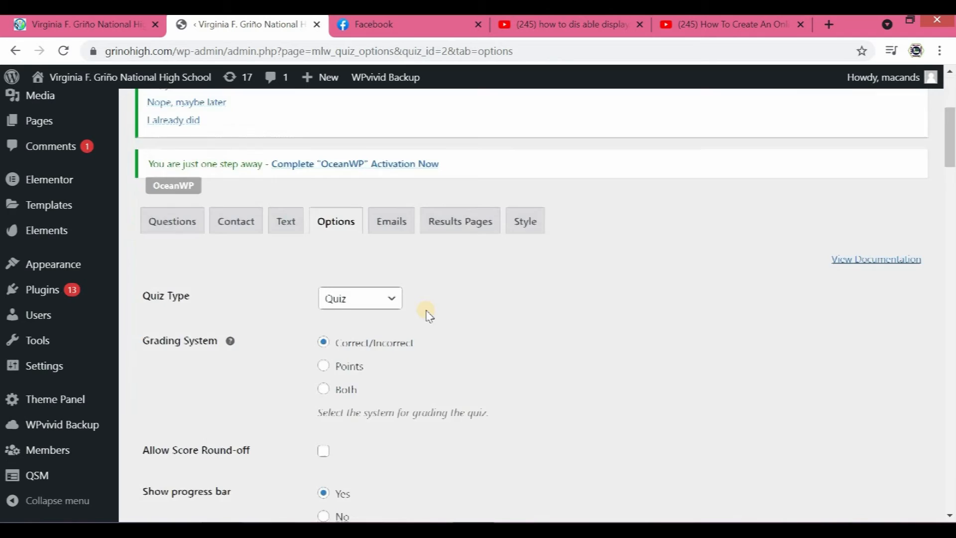
# - Clear the quiz's Limit Attempts value and save the option changes
pyautogui.scroll(-4, 427, 316)
pyautogui.scroll(-5, 418, 318)
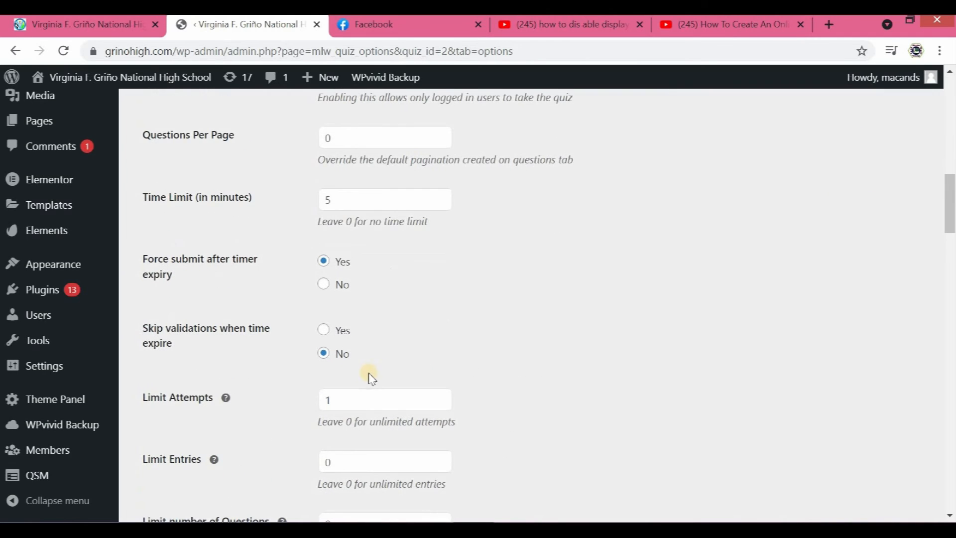
pyautogui.click(346, 403)
pyautogui.press('BackSpace')
pyautogui.scroll(-20, 250, 395)
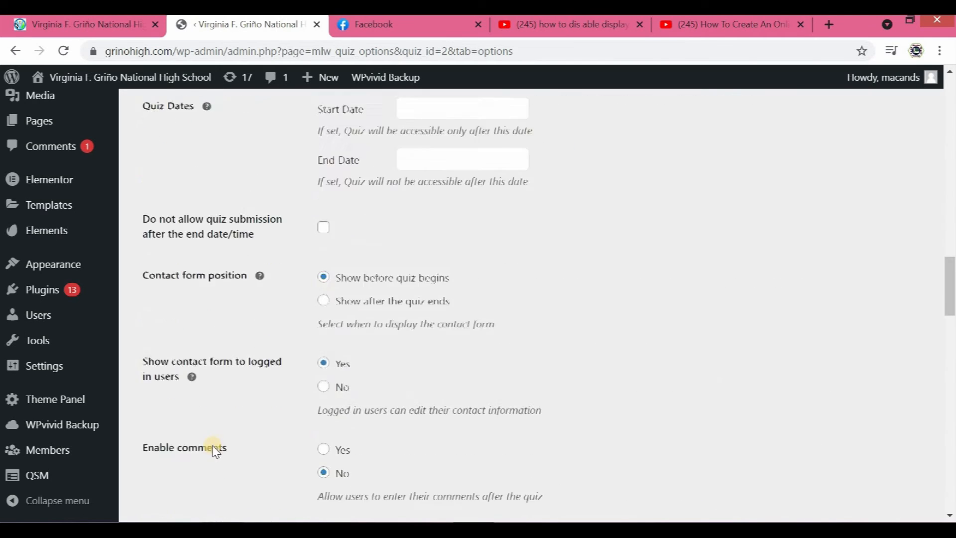
pyautogui.scroll(-5, 219, 438)
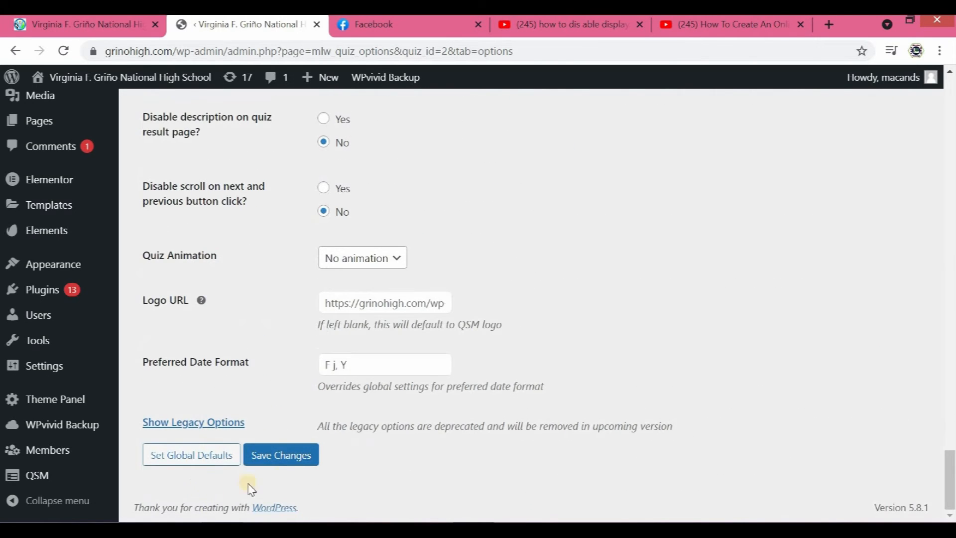
pyautogui.click(288, 454)
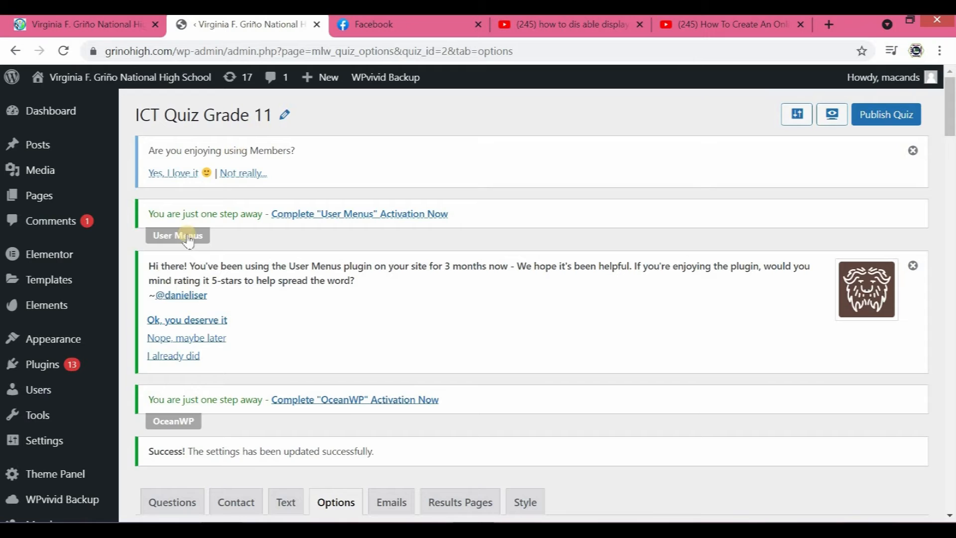
# - Return to the Quizzes/Surveys list and preview ICT Quiz Grade 11 to start another test attempt
pyautogui.scroll(-5, 55, 438)
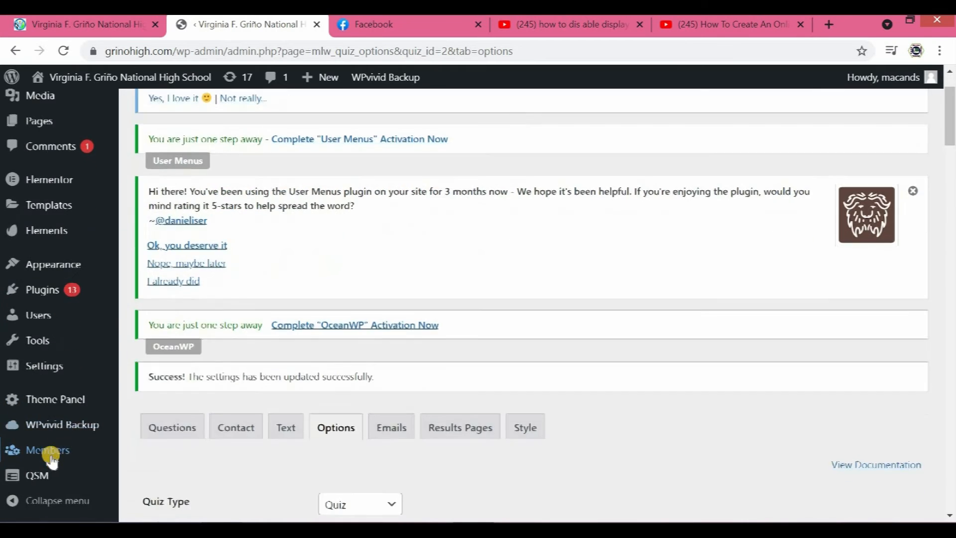
pyautogui.moveTo(39, 479)
pyautogui.click(166, 293)
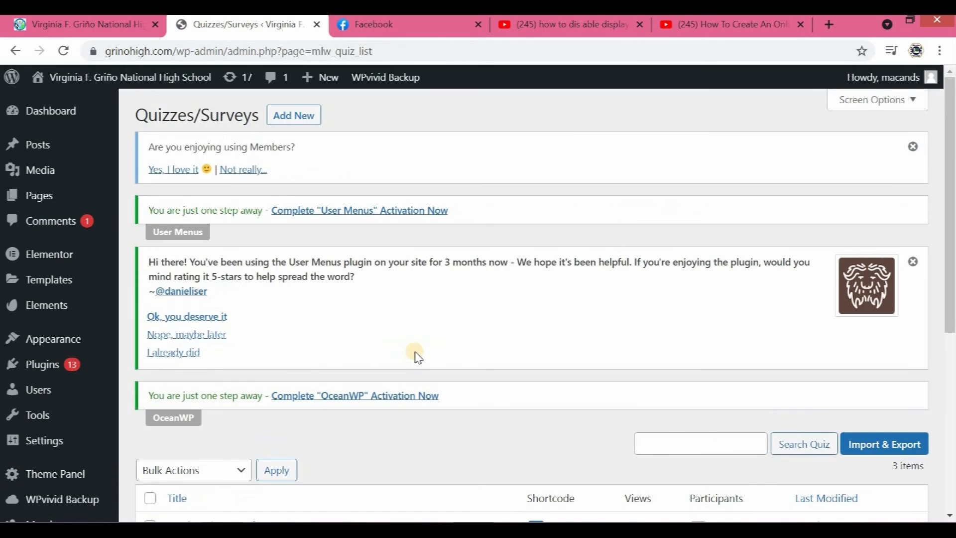
pyautogui.scroll(-5, 416, 348)
pyautogui.moveTo(416, 342)
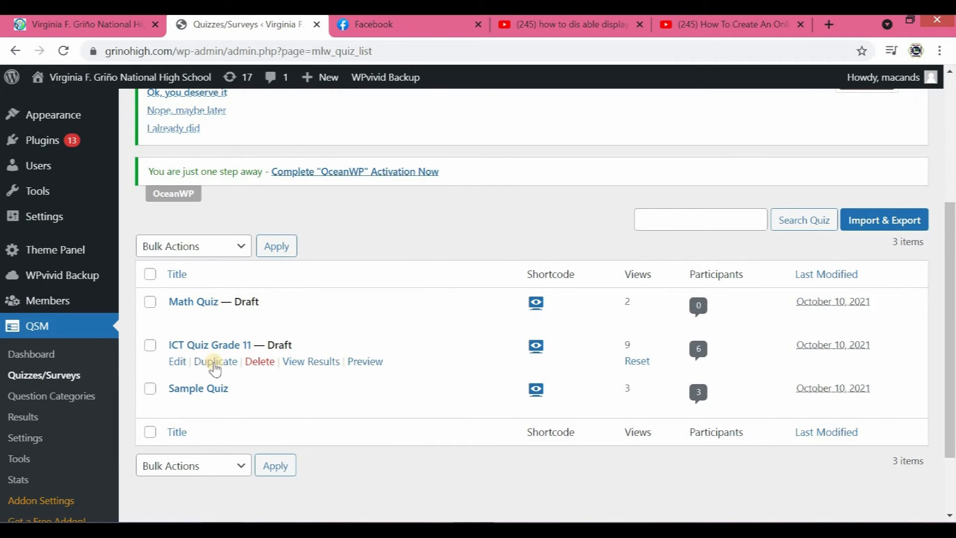
pyautogui.click(366, 362)
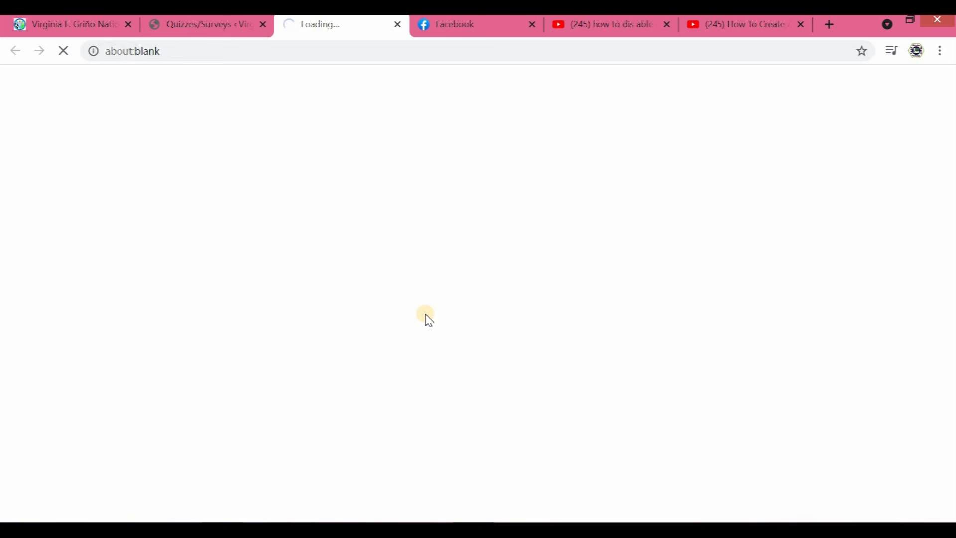
pyautogui.scroll(-5, 336, 317)
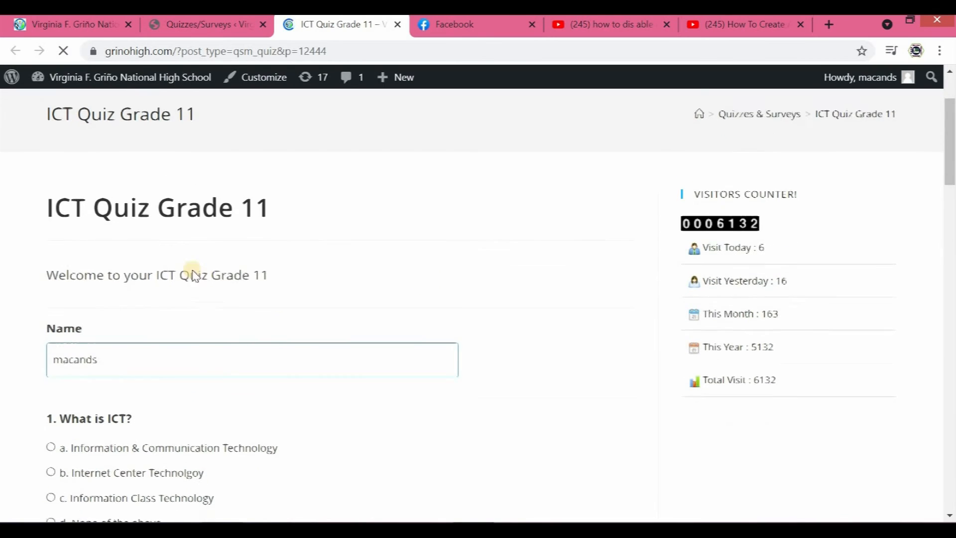
pyautogui.scroll(2, 136, 207)
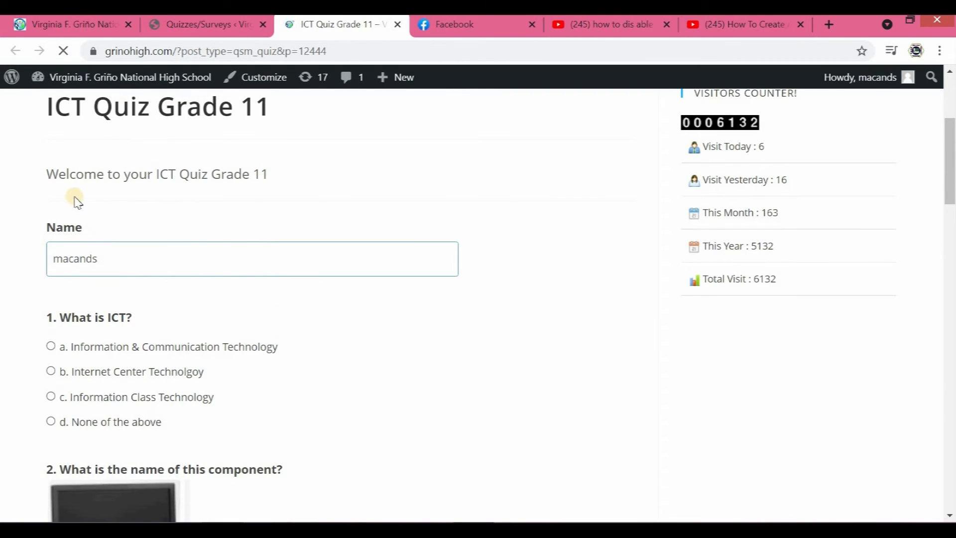
# - Keep the prefilled name and answer questions 1 to 3 with Information & Communication Technology, Monitor and Powerpoint
pyautogui.click(91, 264)
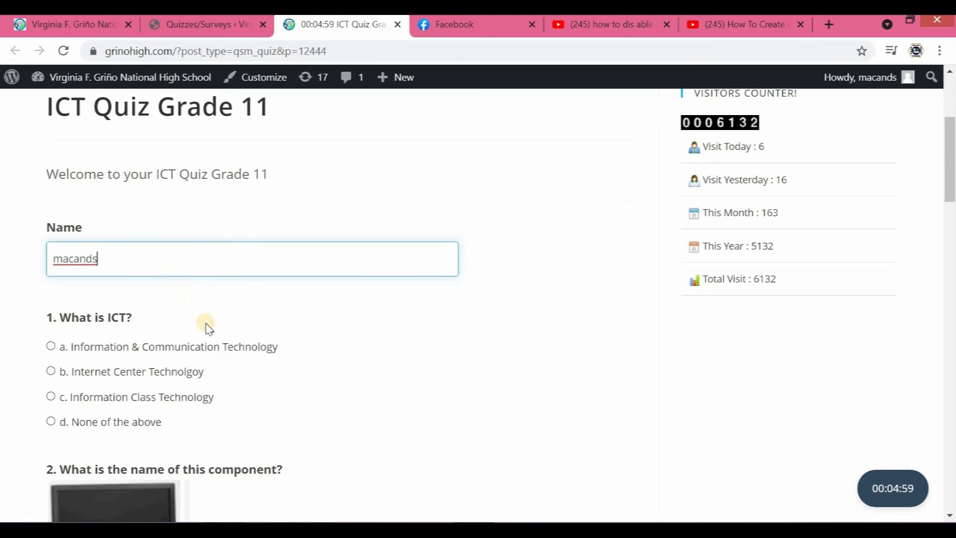
pyautogui.scroll(-2, 59, 269)
pyautogui.click(51, 237)
pyautogui.scroll(-4, 124, 319)
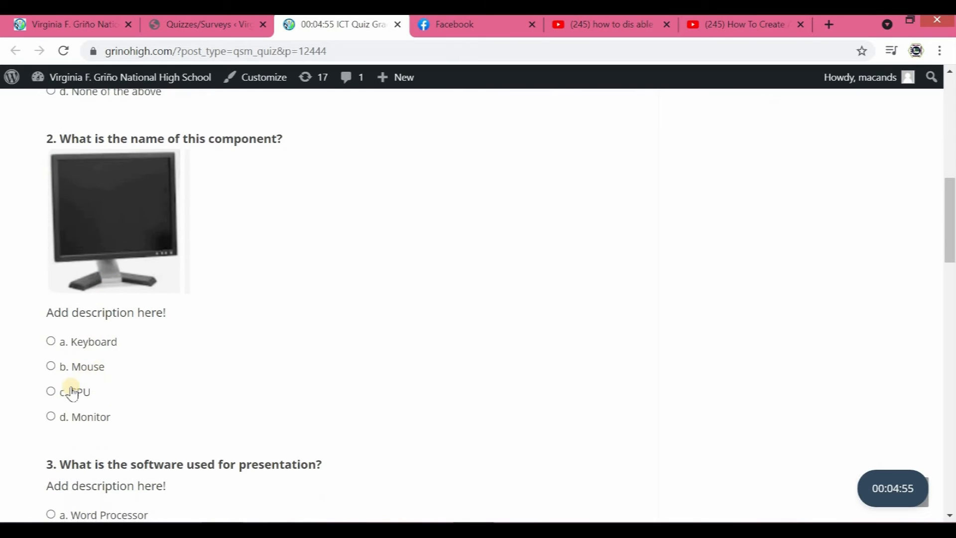
pyautogui.click(49, 418)
pyautogui.scroll(-4, 207, 343)
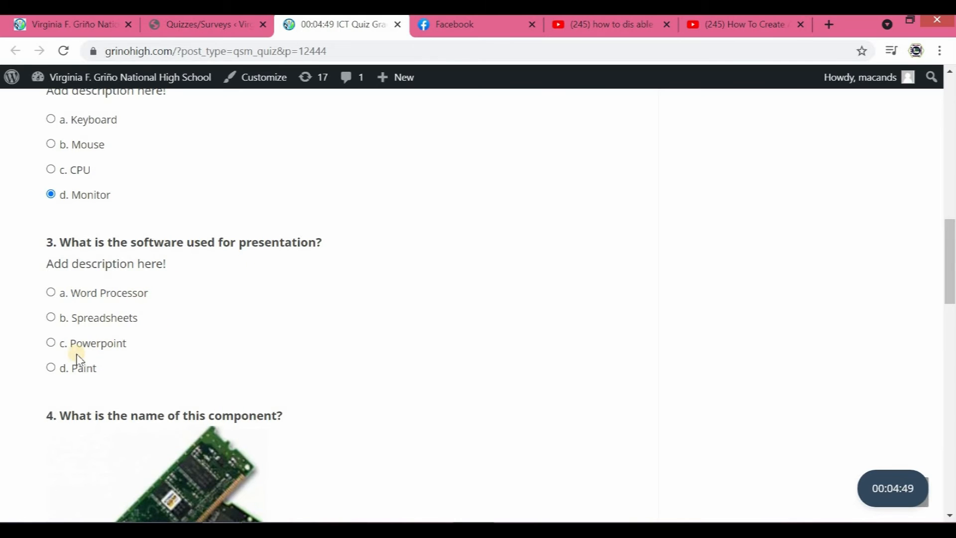
pyautogui.click(50, 343)
# - Answer question 4 with RAM and question 5 with "used as a cursor pointer", submit the quiz, and close the preview
pyautogui.scroll(-2, 203, 366)
pyautogui.scroll(-6, 202, 363)
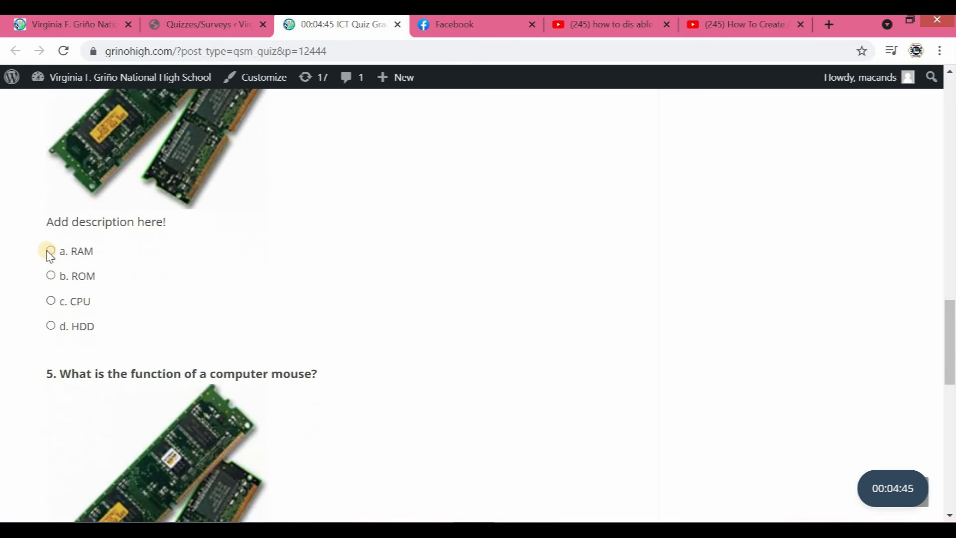
pyautogui.click(50, 251)
pyautogui.scroll(-4, 177, 326)
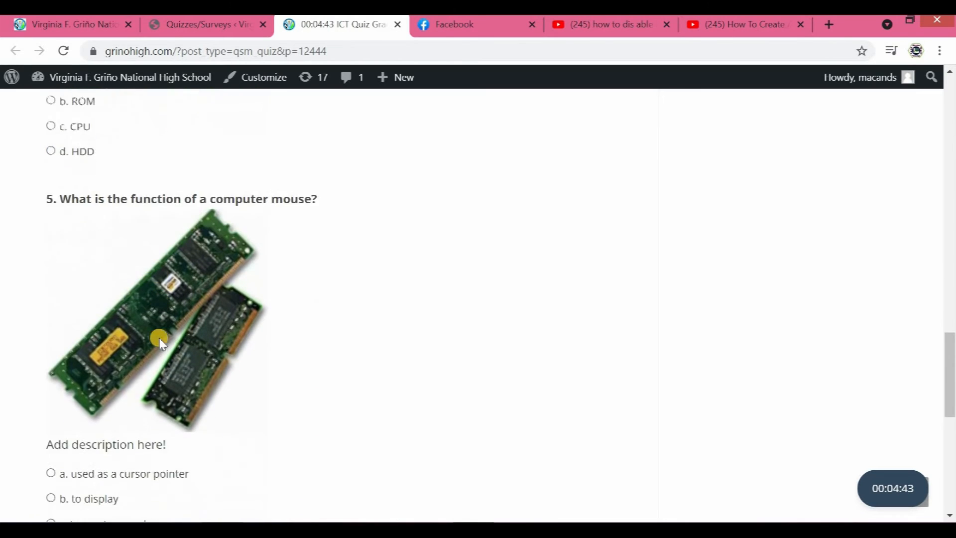
pyautogui.scroll(-4, 139, 347)
pyautogui.scroll(6, 140, 318)
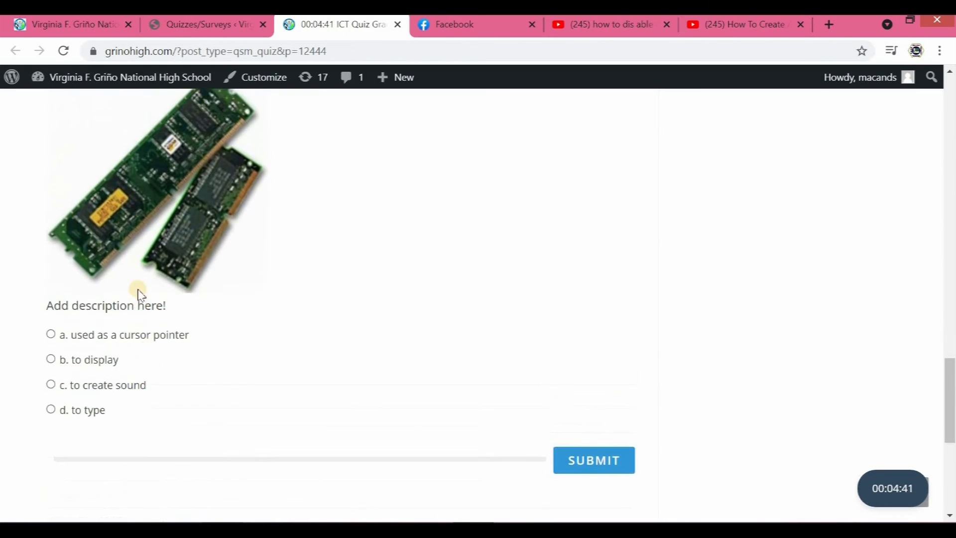
pyautogui.scroll(-6, 140, 335)
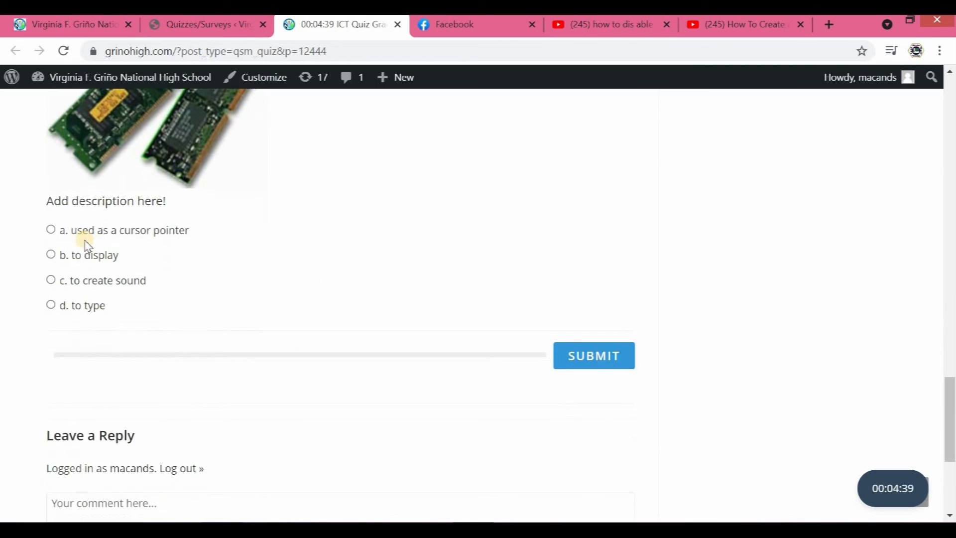
pyautogui.click(52, 230)
pyautogui.click(577, 356)
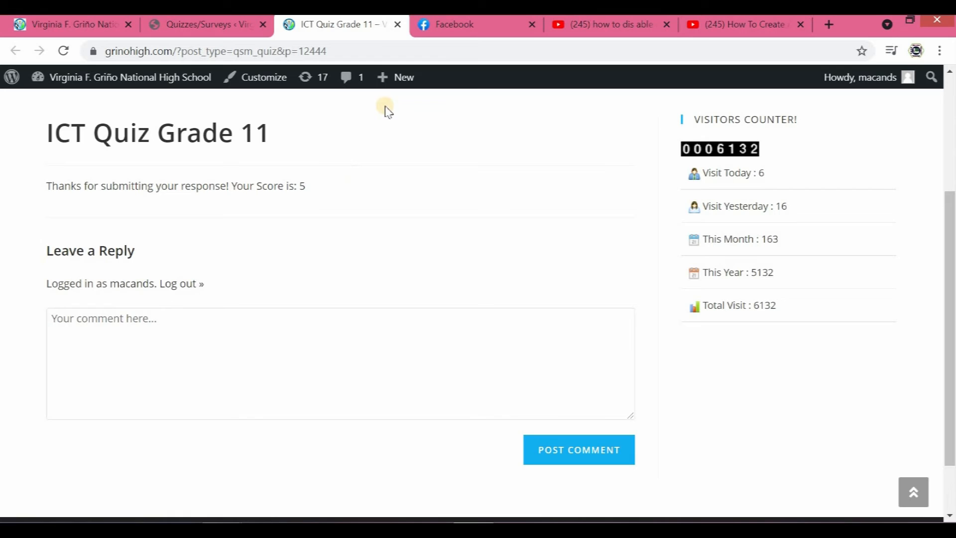
pyautogui.click(394, 26)
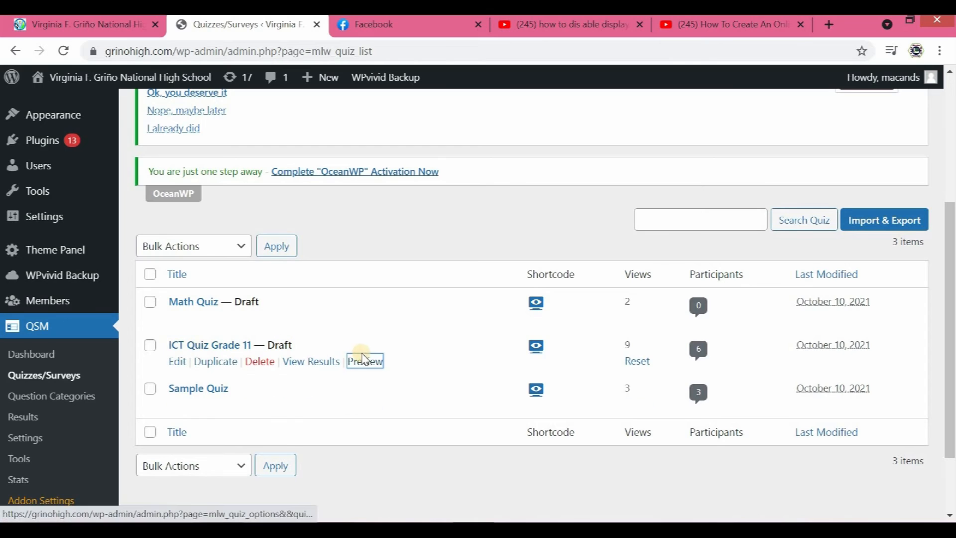
# - Open ICT Quiz Grade 11 for editing and bring up its results page message
pyautogui.click(178, 362)
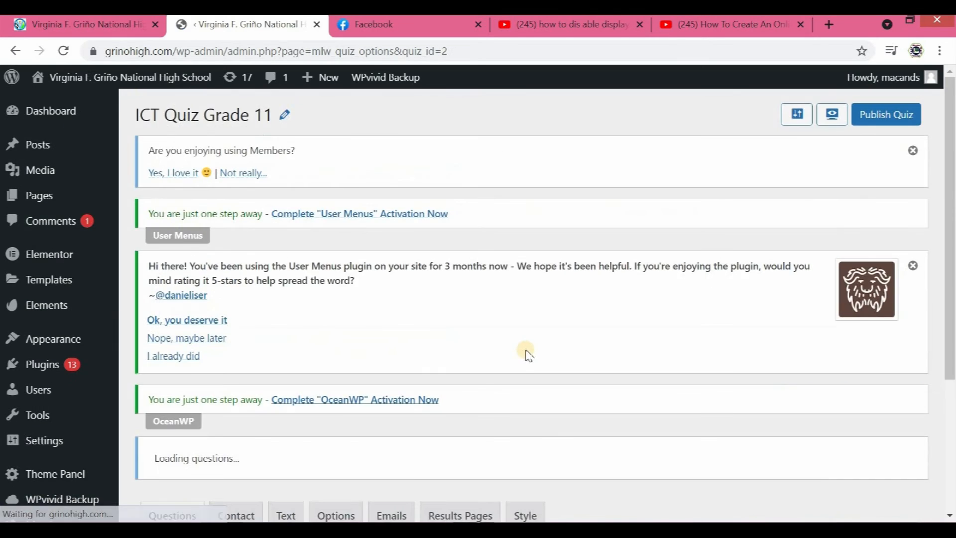
pyautogui.scroll(-4, 557, 346)
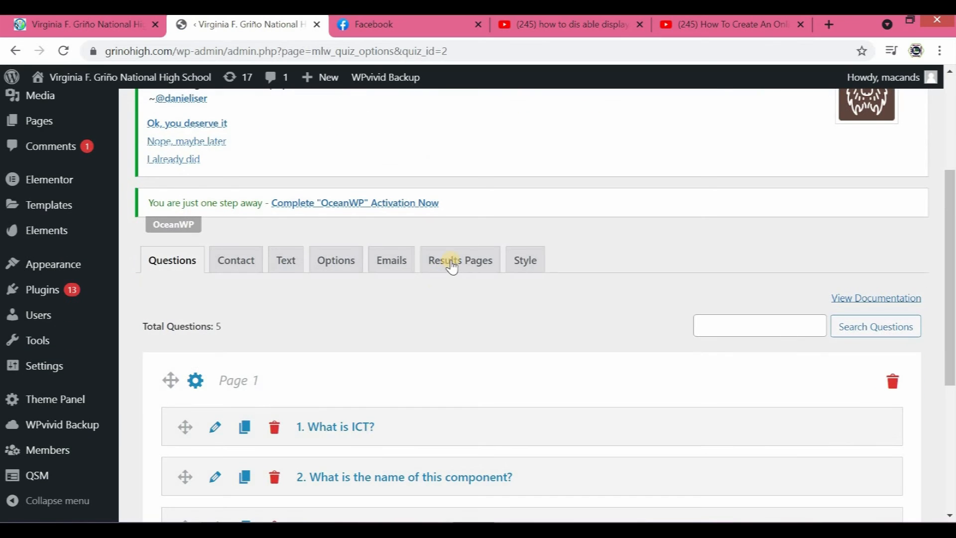
pyautogui.click(454, 262)
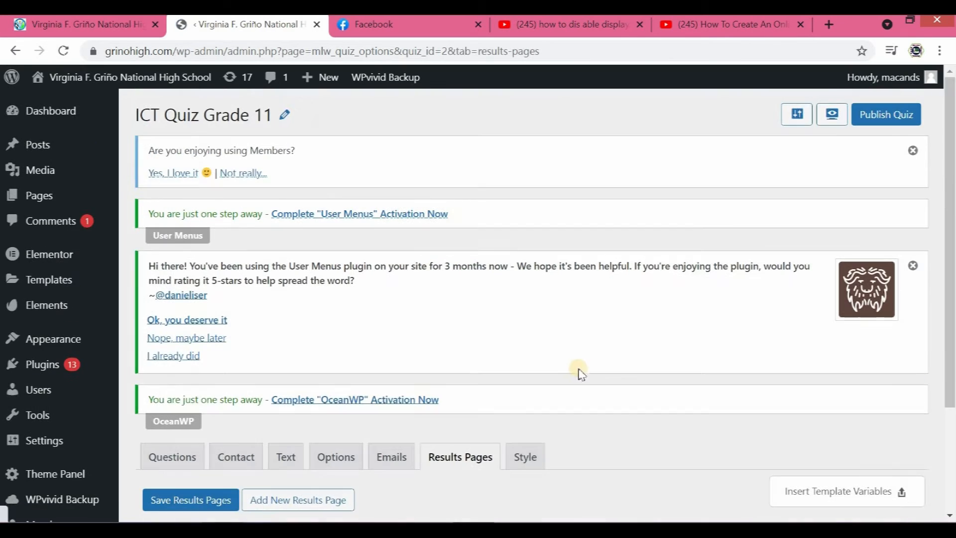
pyautogui.scroll(-7, 579, 368)
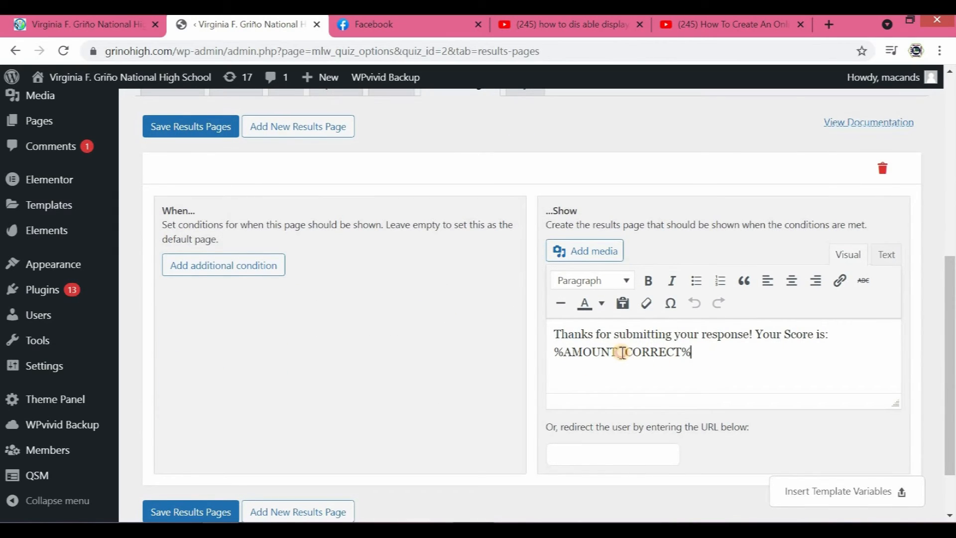
# - Copy the %QUESTIONS_ANSWERS% variable from the list of template variables
pyautogui.click(692, 367)
pyautogui.click(825, 493)
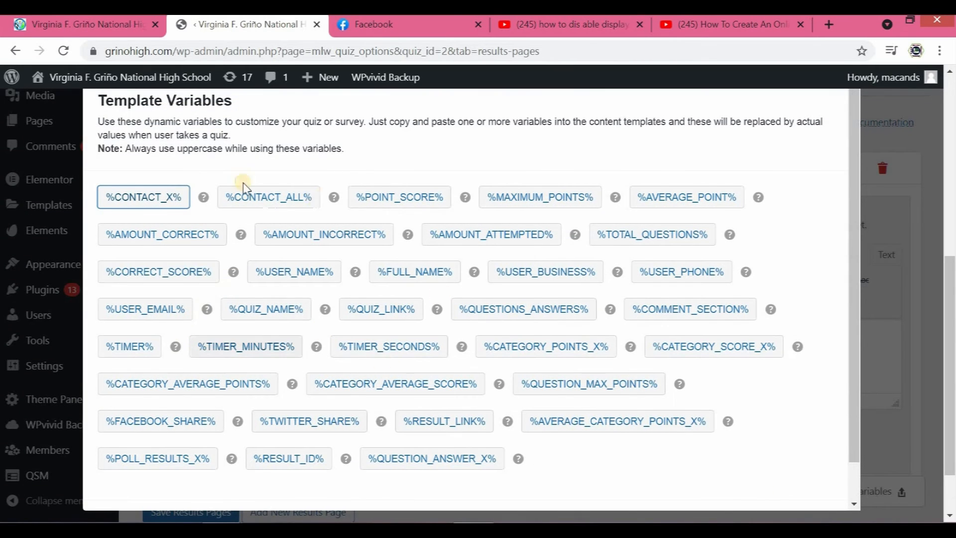
pyautogui.click(714, 515)
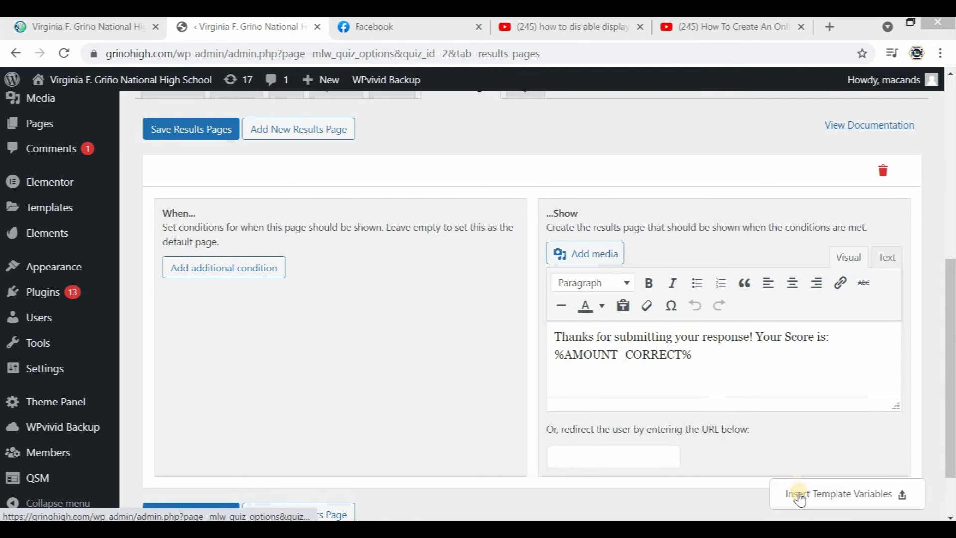
pyautogui.click(835, 496)
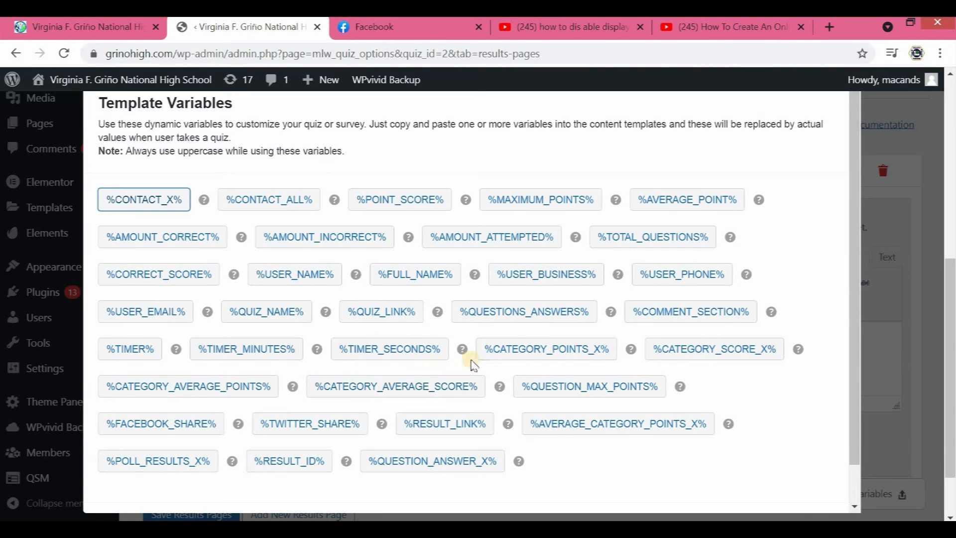
pyautogui.click(534, 312)
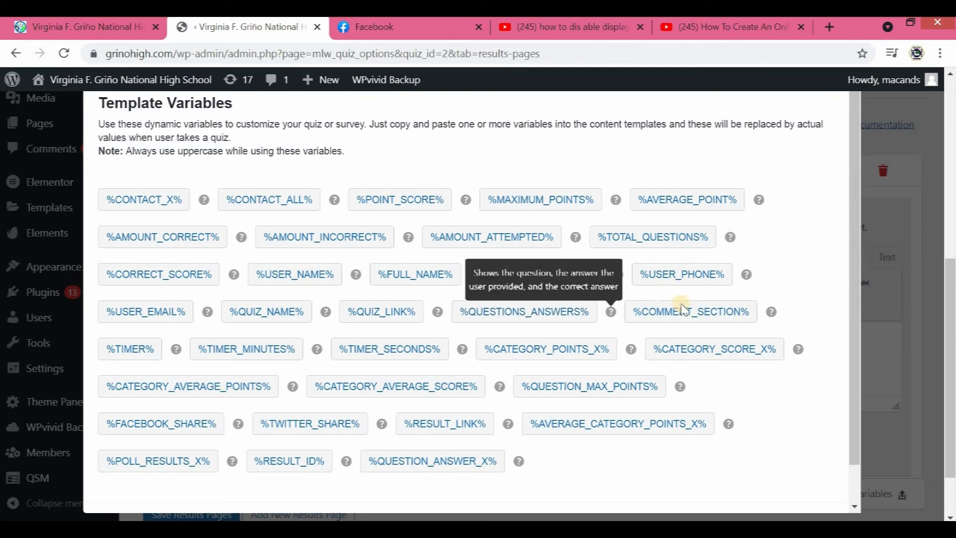
pyautogui.click(896, 376)
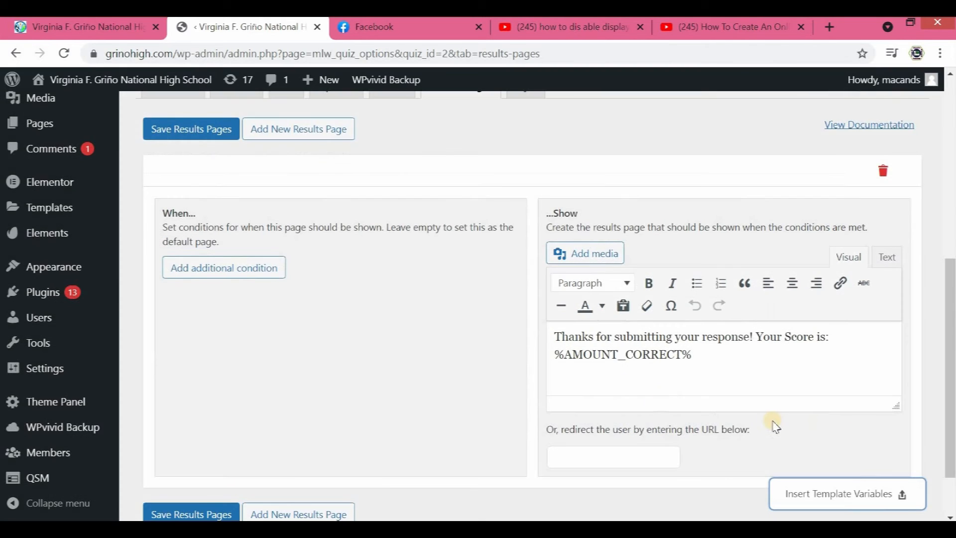
# - Add %QUESTIONS_ANSWERS% on a new line below %AMOUNT_CORRECT% in the results message and save the results pages
pyautogui.click(707, 362)
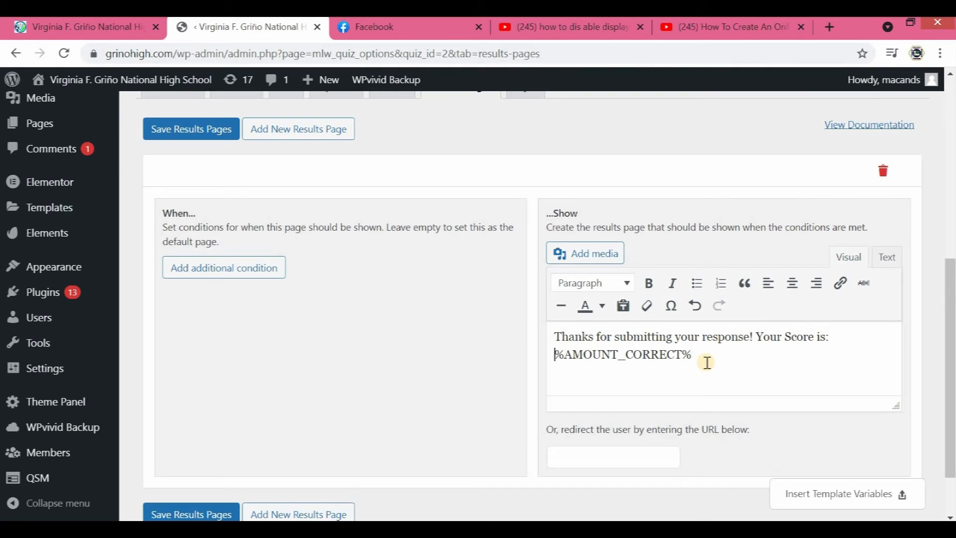
pyautogui.press('Return')
pyautogui.rightClick(575, 371)
pyautogui.click(617, 253)
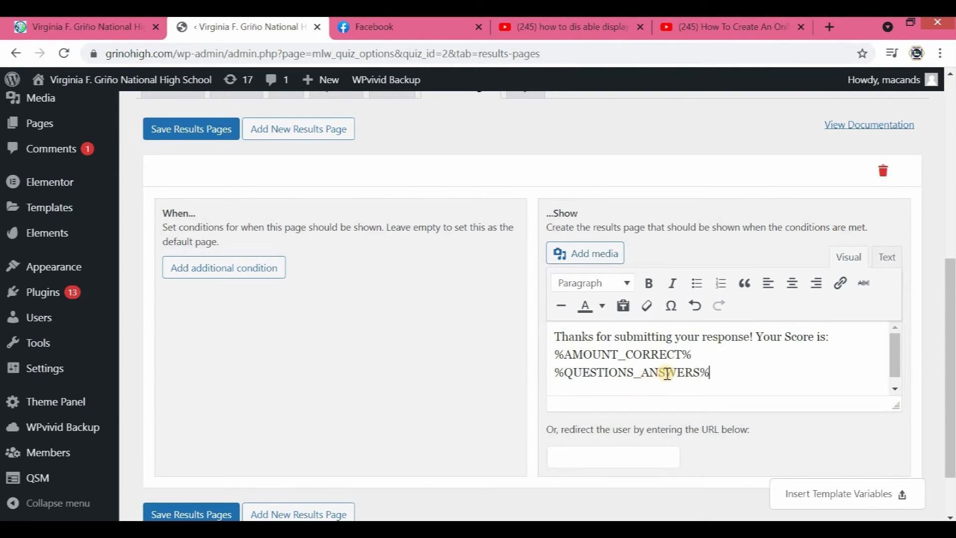
pyautogui.scroll(-1, 234, 443)
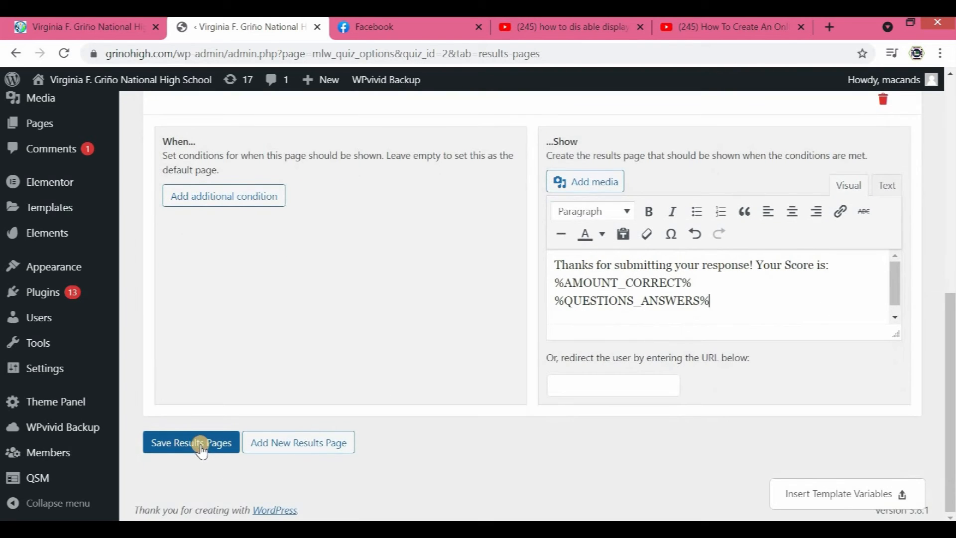
pyautogui.click(204, 444)
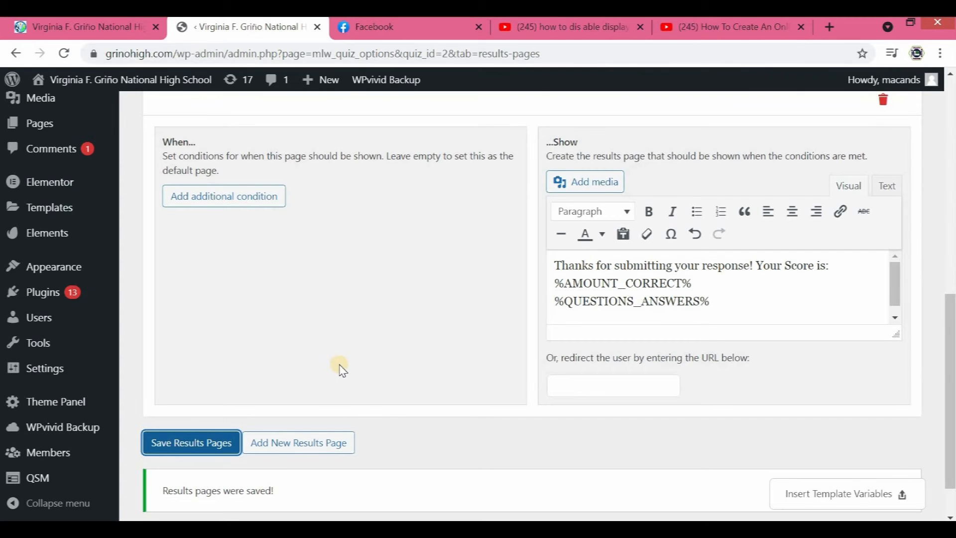
# - Go back to the Quizzes/Surveys list and preview ICT Quiz Grade 11 to test the changed results page
pyautogui.scroll(10, 334, 365)
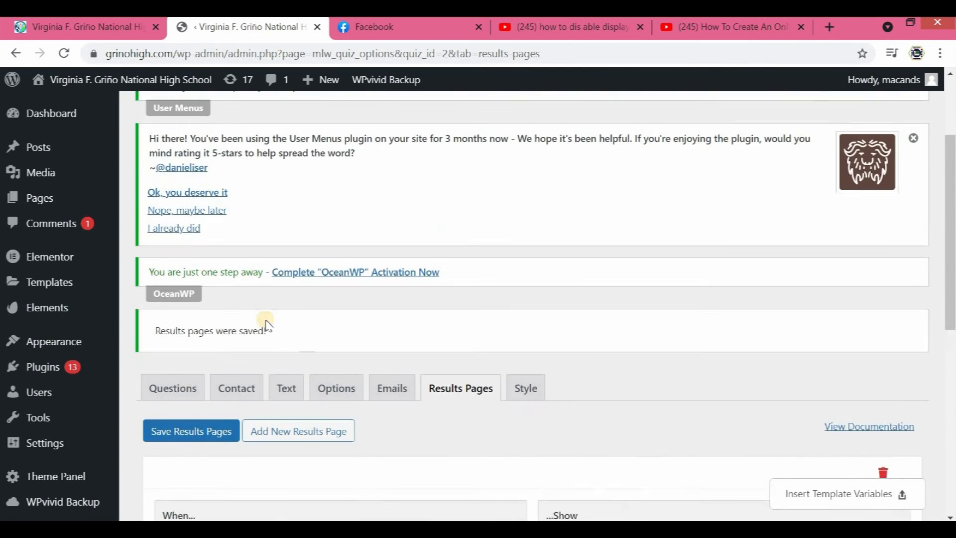
pyautogui.scroll(1, 212, 275)
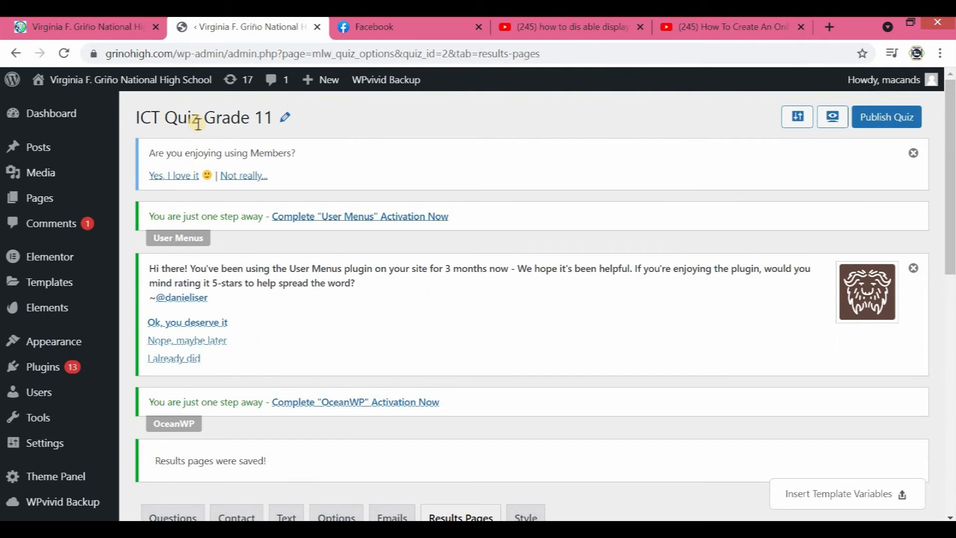
pyautogui.scroll(-3, 276, 348)
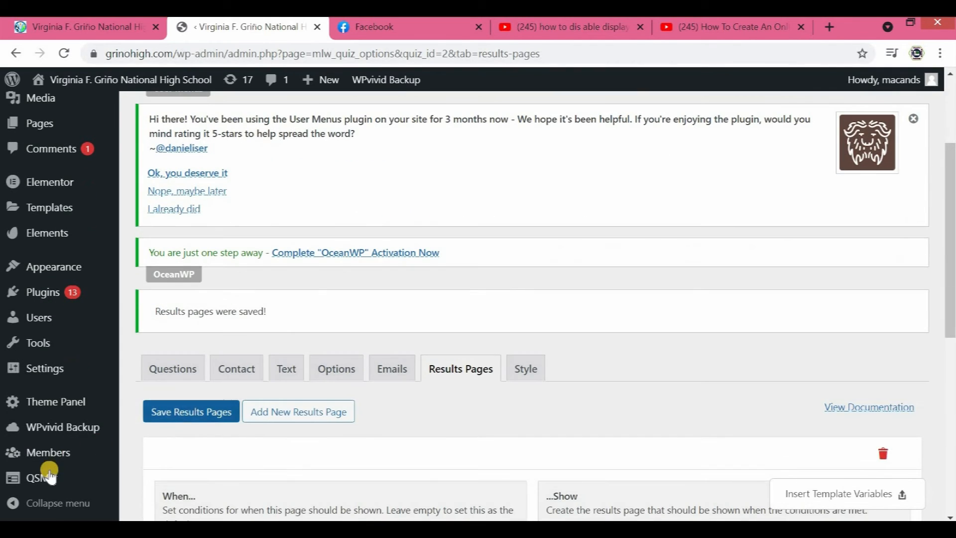
pyautogui.moveTo(20, 477)
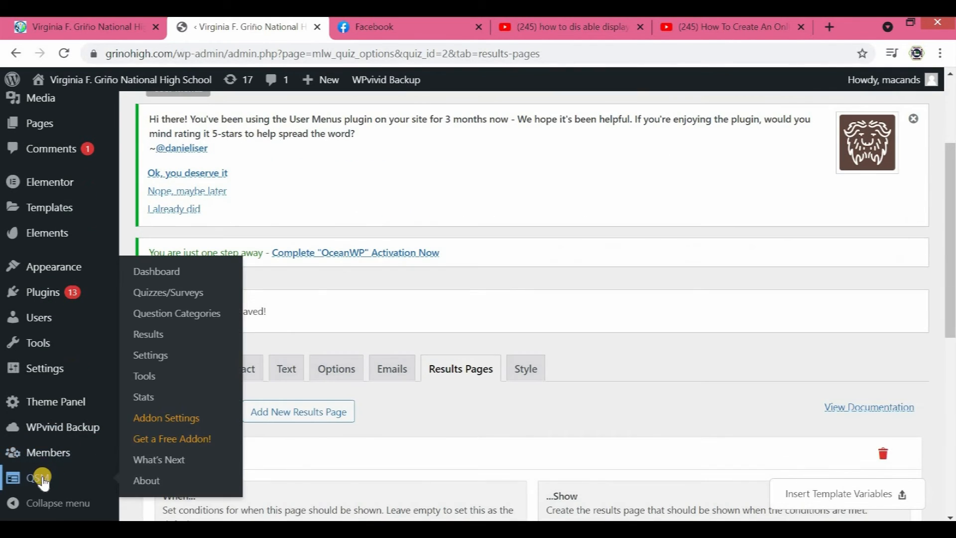
pyautogui.click(171, 295)
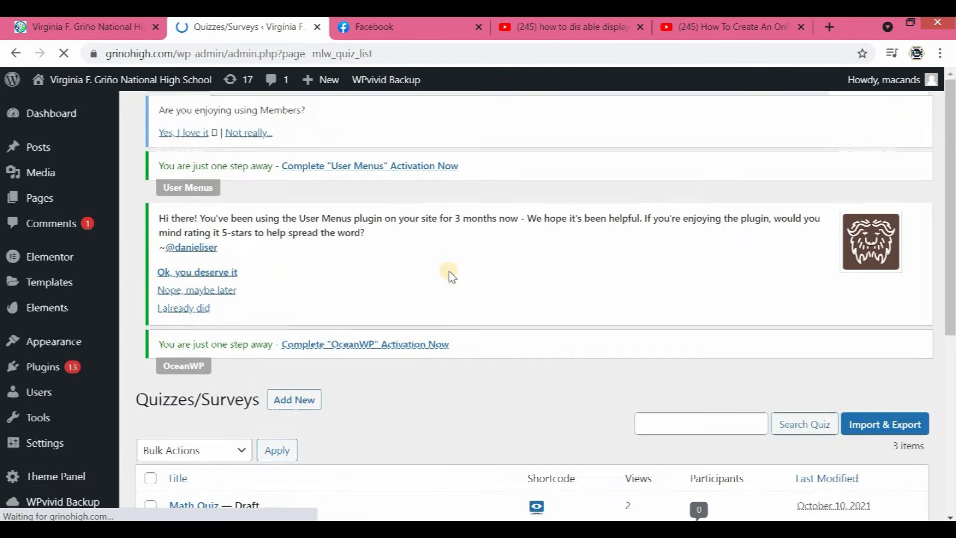
pyautogui.scroll(-3, 448, 274)
pyautogui.moveTo(364, 374)
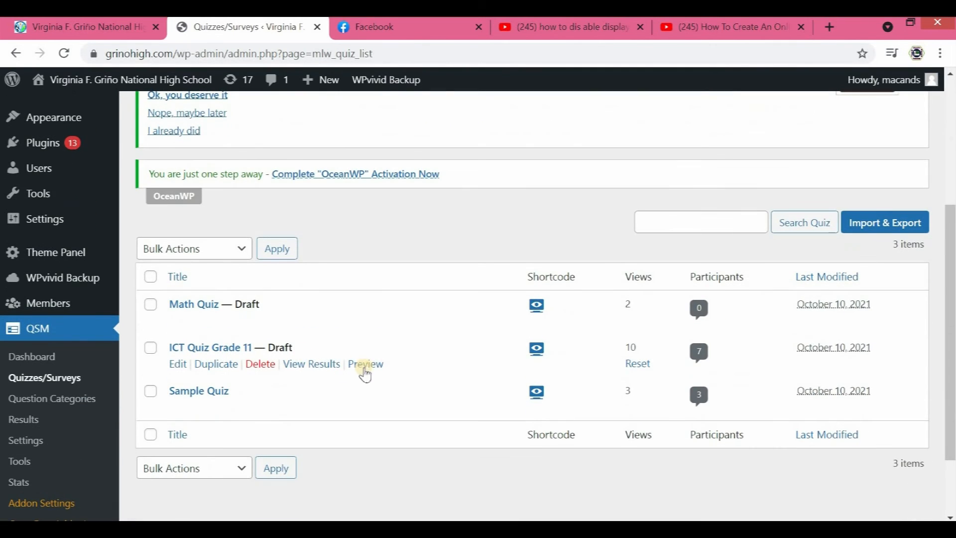
pyautogui.click(372, 369)
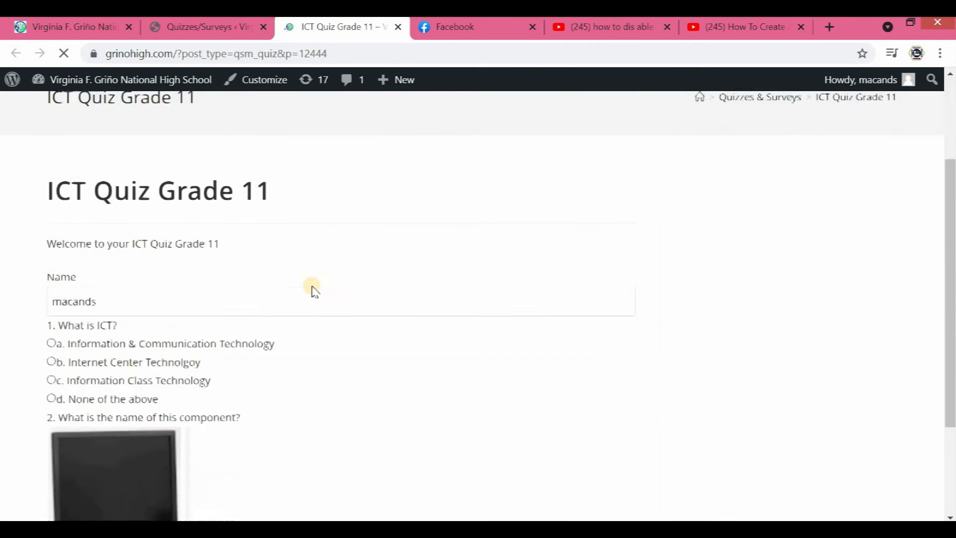
# - Keep the prefilled name and answer questions 1 to 4 with Information & Communication Technology, Keyboard, Powerpoint and ROM
pyautogui.scroll(-3, 230, 288)
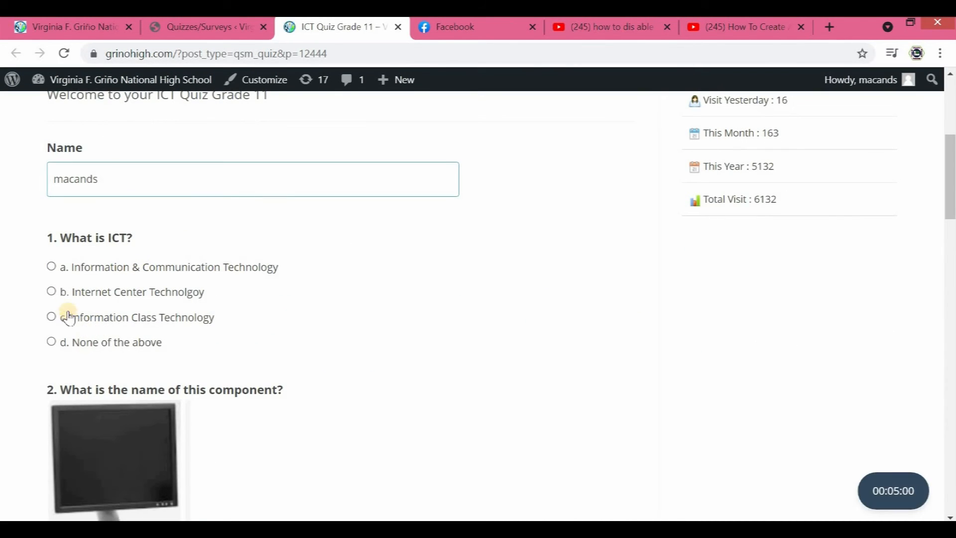
pyautogui.click(52, 267)
pyautogui.scroll(-6, 59, 248)
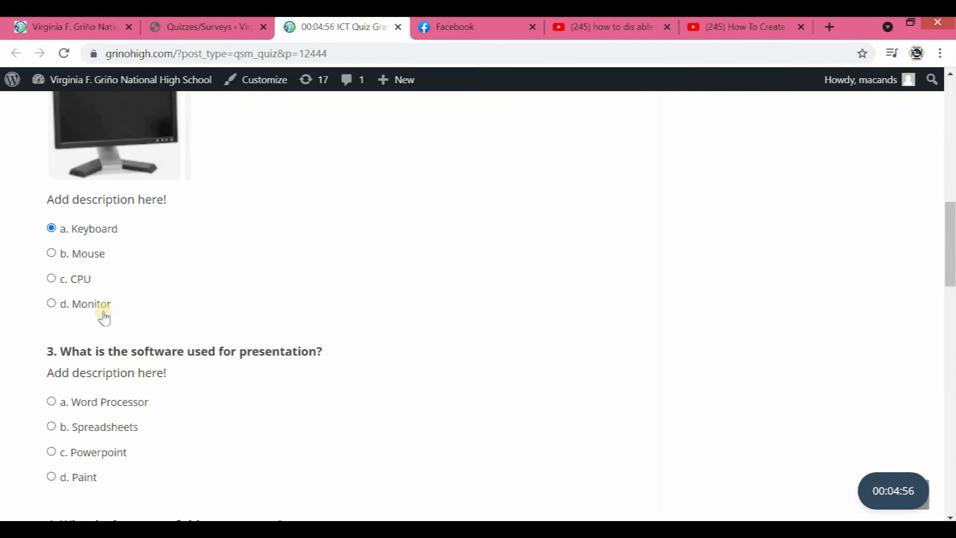
pyautogui.scroll(-2, 100, 329)
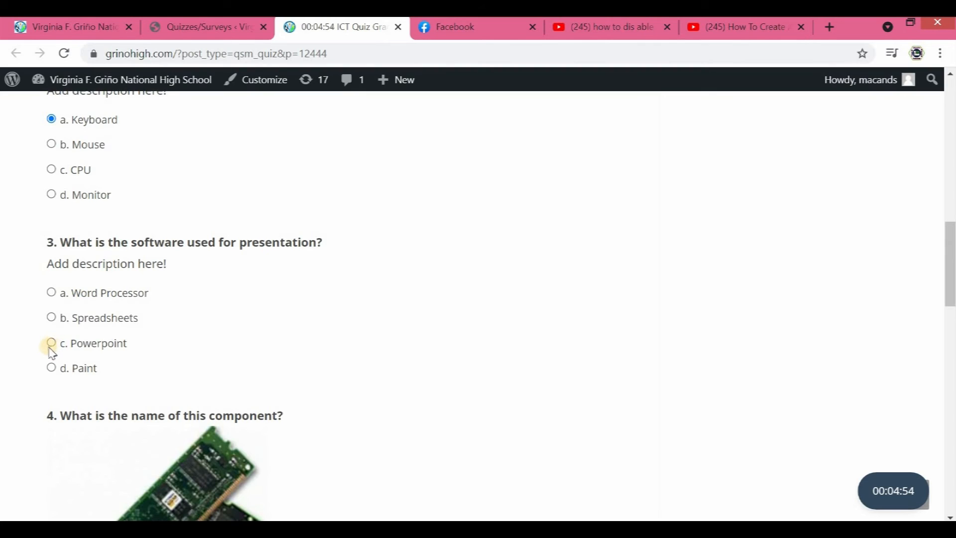
pyautogui.scroll(-9, 119, 388)
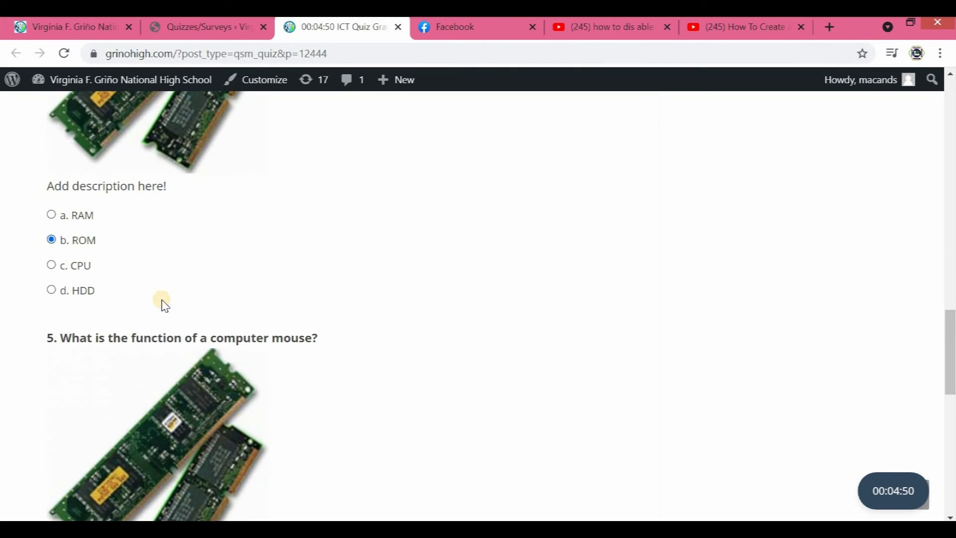
# - Answer question 5 with "used as a cursor pointer" and submit the quiz
pyautogui.scroll(-7, 124, 342)
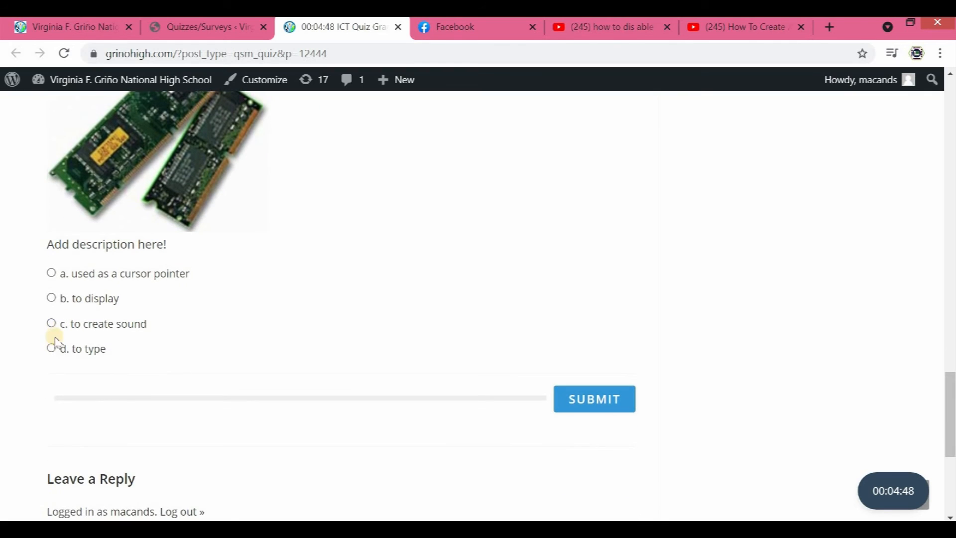
pyautogui.click(62, 282)
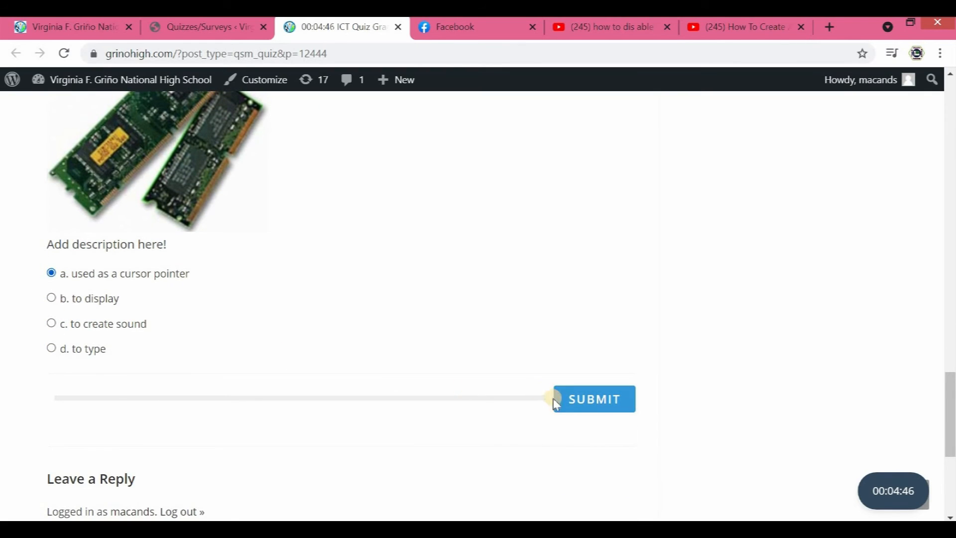
pyautogui.click(568, 399)
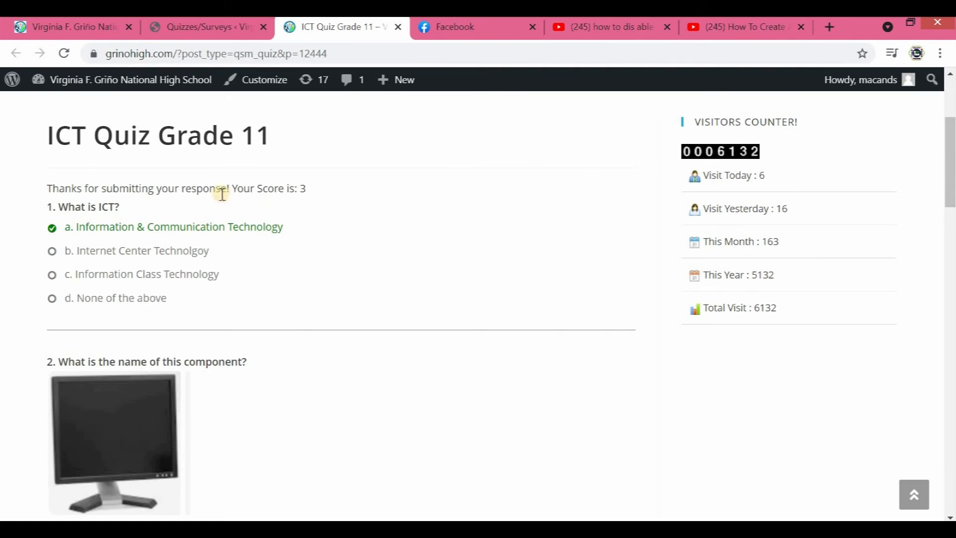
# - Review the score and the marked answer to each question on the results page, and close the preview
pyautogui.moveTo(186, 188); pyautogui.dragTo(299, 188)
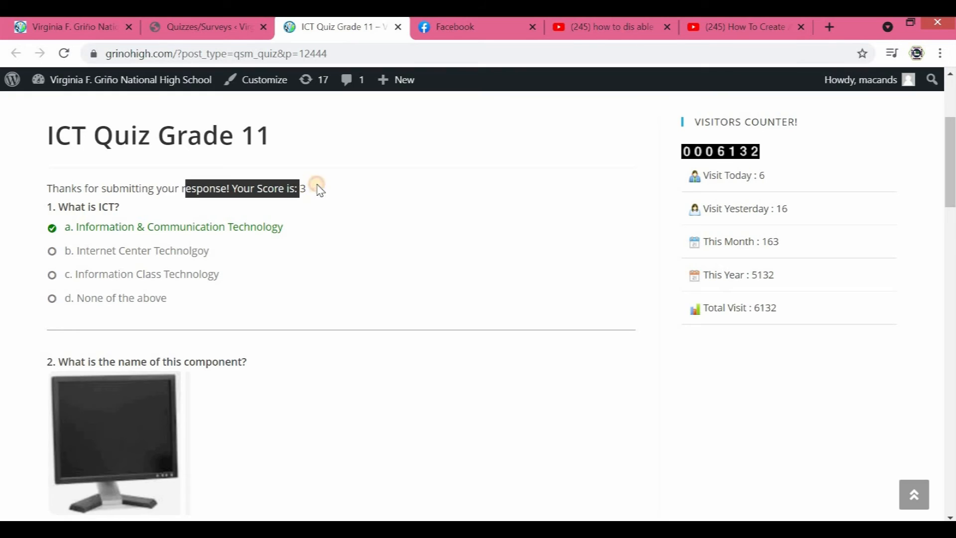
pyautogui.doubleClick(302, 188)
pyautogui.click(244, 254)
pyautogui.scroll(-10, 160, 245)
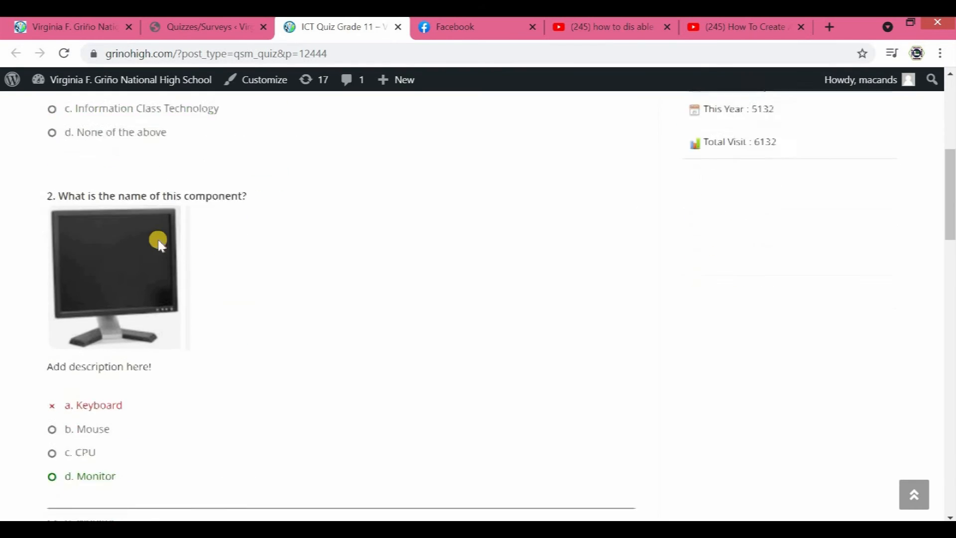
pyautogui.scroll(-12, 147, 264)
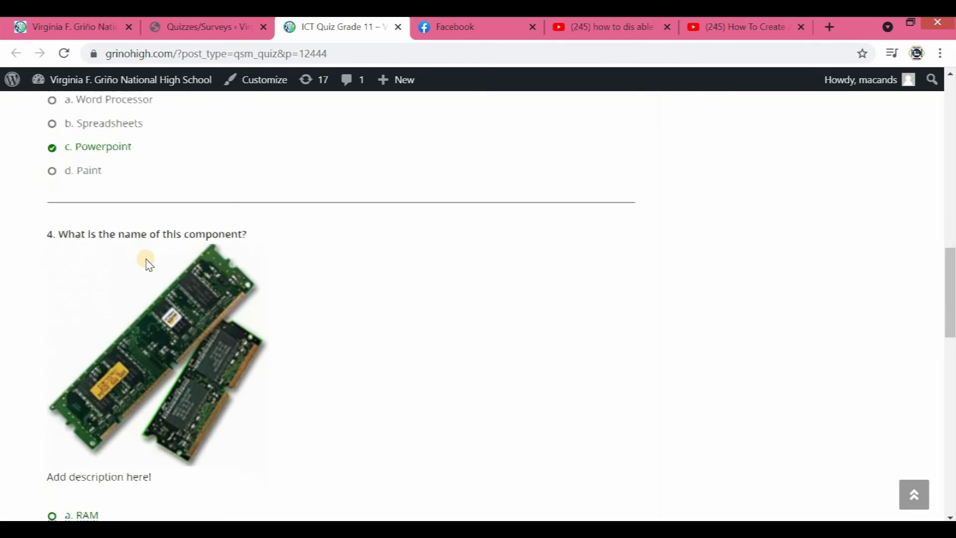
pyautogui.scroll(-8, 150, 251)
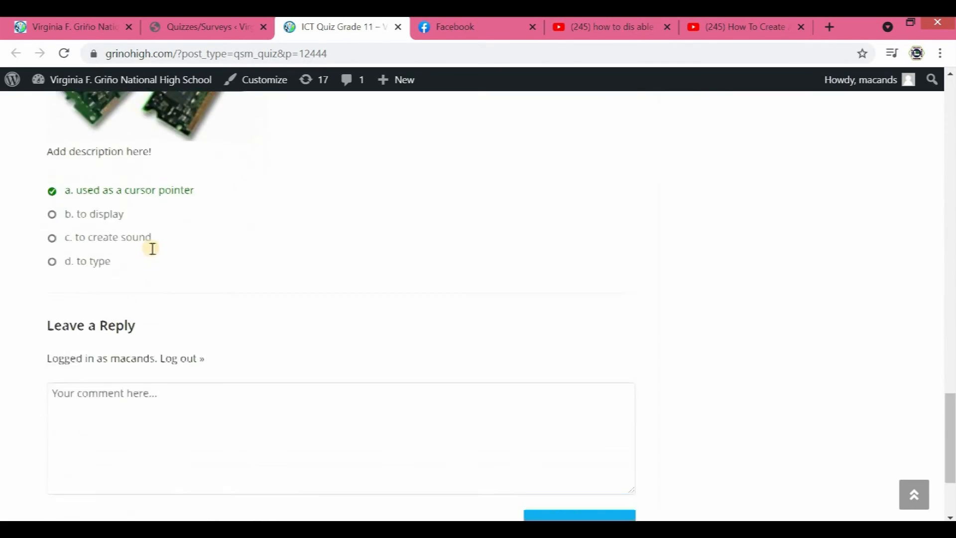
pyautogui.scroll(6, 269, 269)
pyautogui.scroll(15, 268, 269)
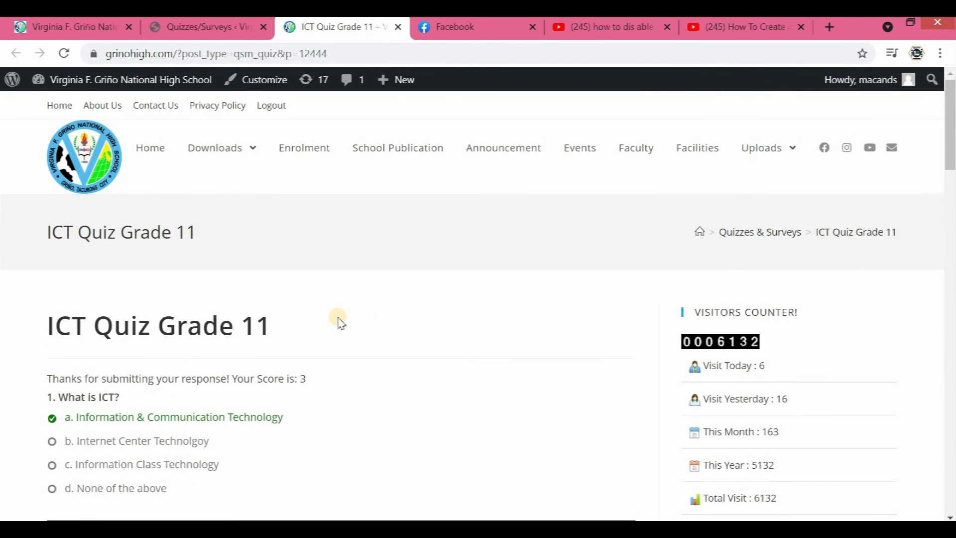
pyautogui.scroll(-2, 271, 329)
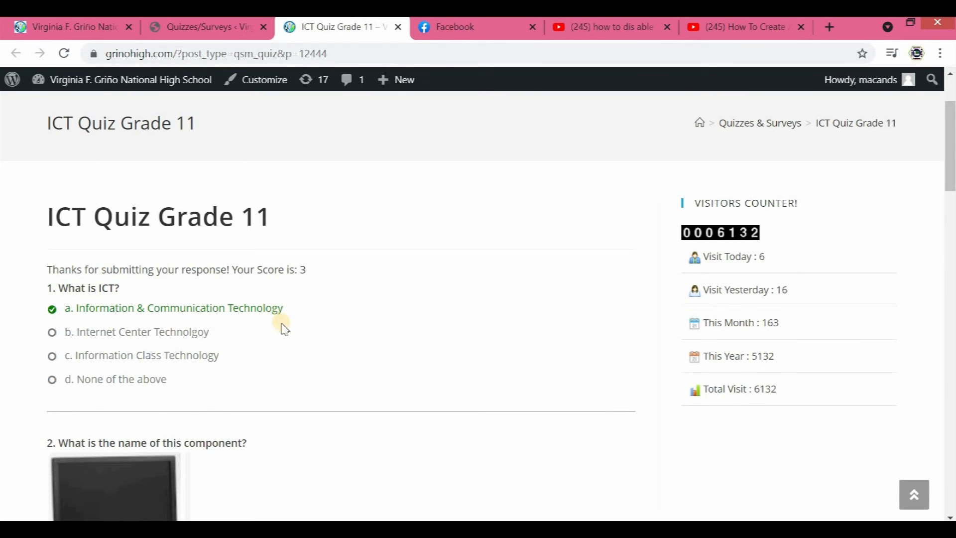
pyautogui.scroll(2, 287, 324)
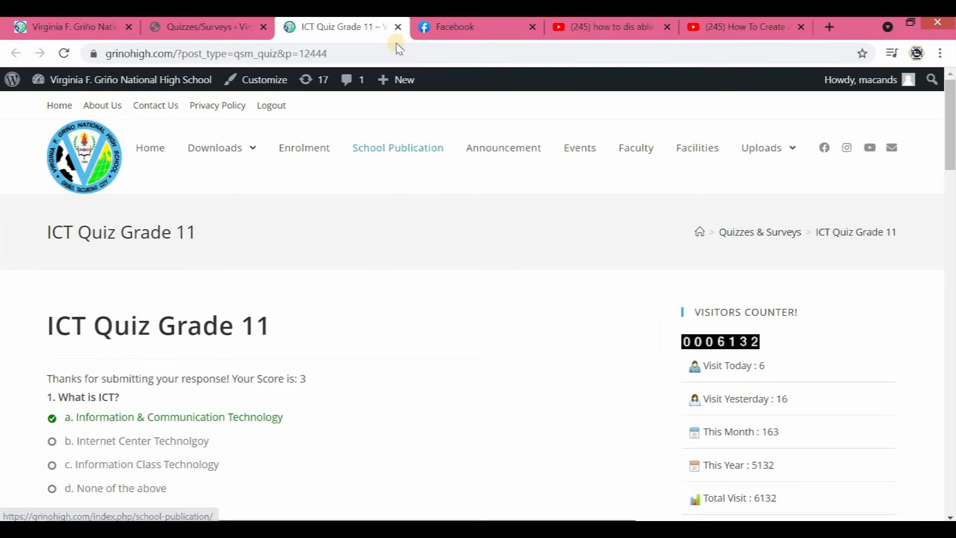
pyautogui.click(397, 27)
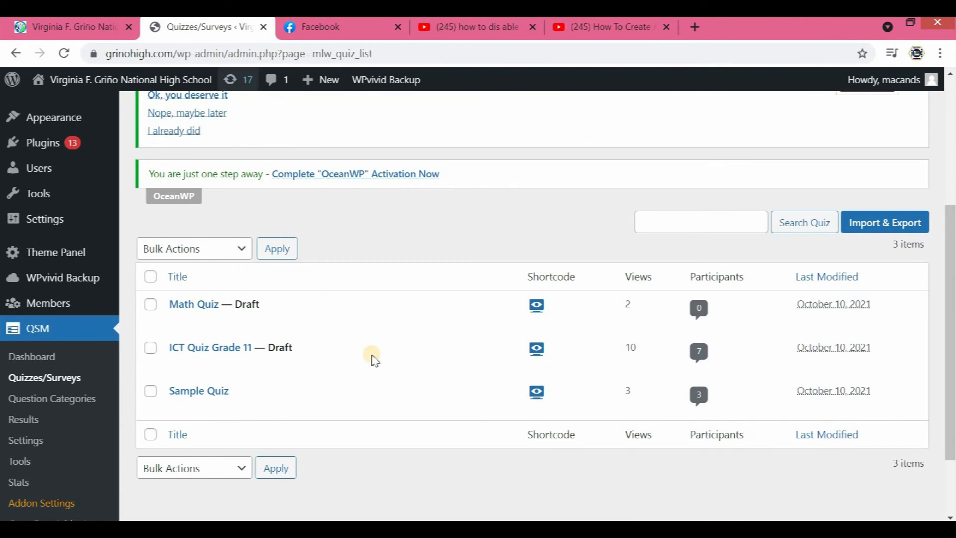
# - Preview ICT Quiz Grade 11 from the quiz list and copy the preview page's web address
pyautogui.moveTo(320, 314)
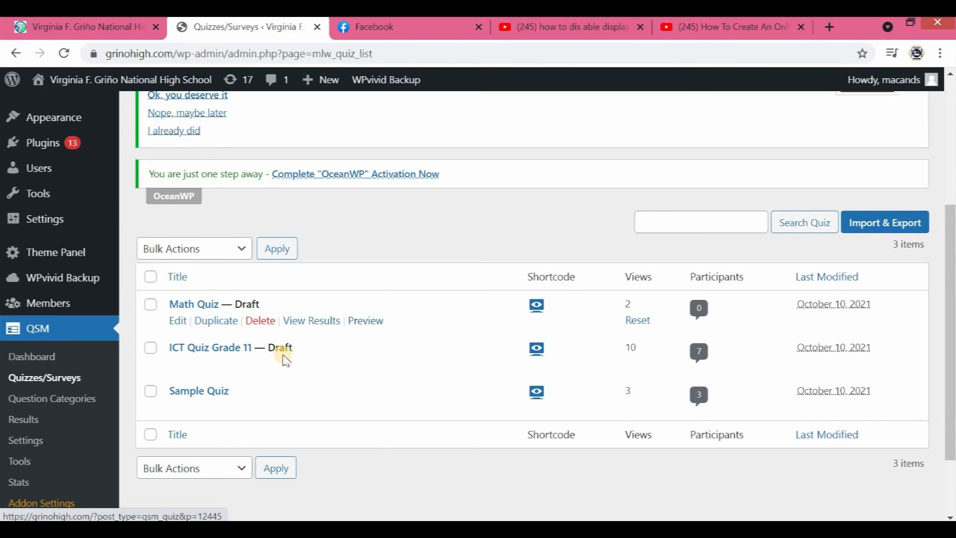
pyautogui.click(368, 365)
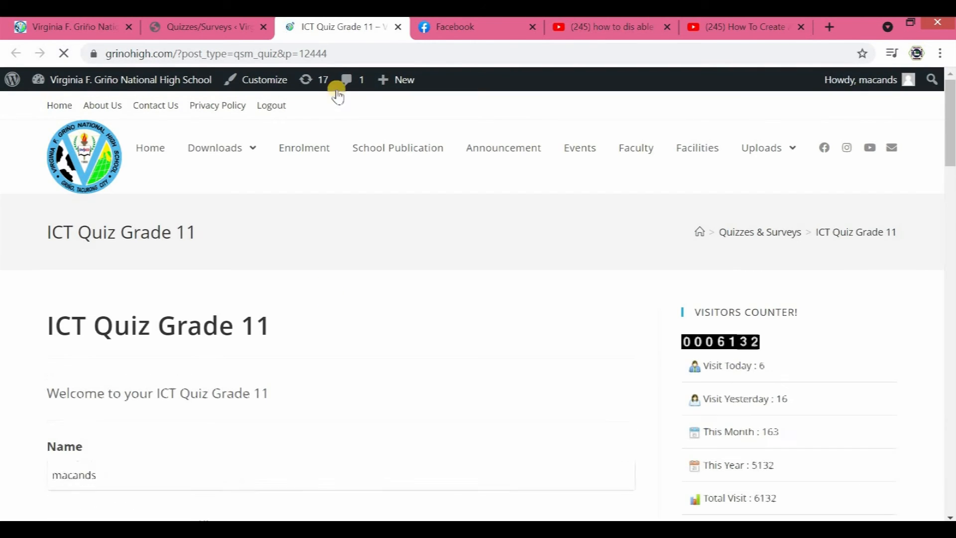
pyautogui.click(335, 55)
pyautogui.hotkey('ctrl', 'c')
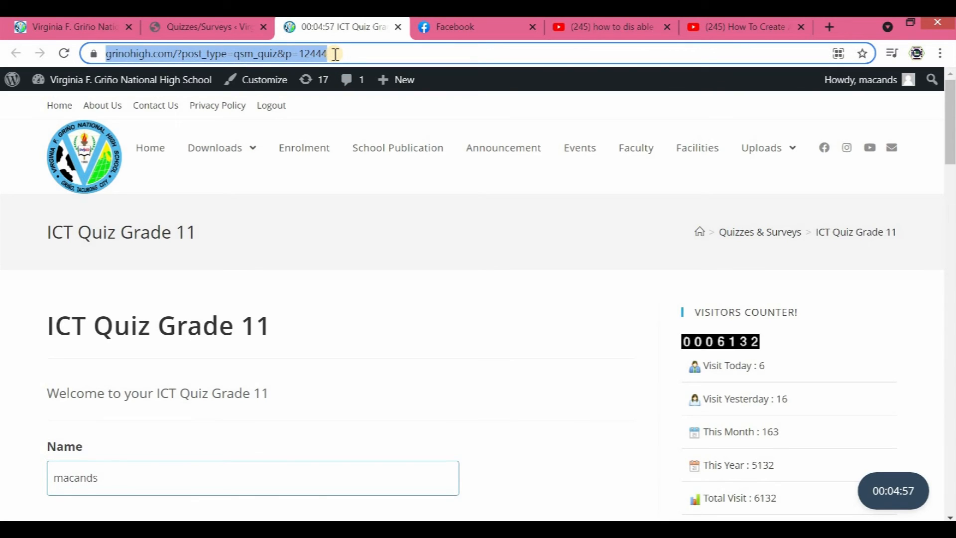
# - Switch to Facebook, open the Messenger chat with the account owner's own profile, and send the copied quiz link
pyautogui.click(485, 25)
pyautogui.click(845, 88)
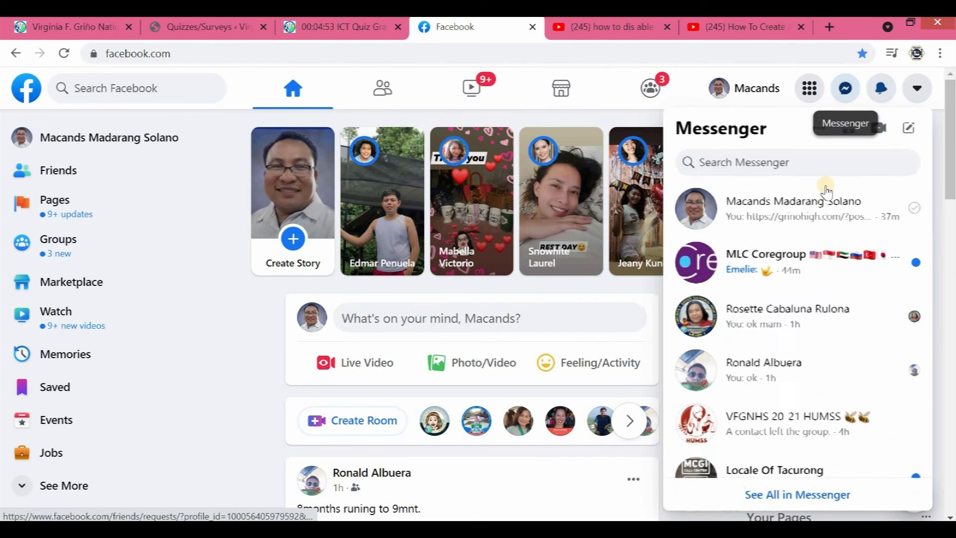
pyautogui.click(805, 215)
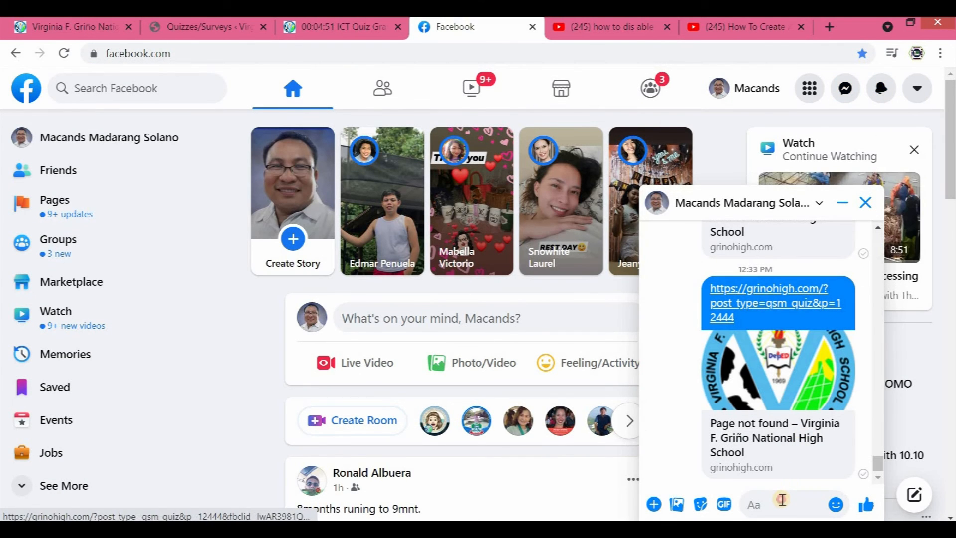
pyautogui.click(782, 499)
pyautogui.hotkey('ctrl', 'v')
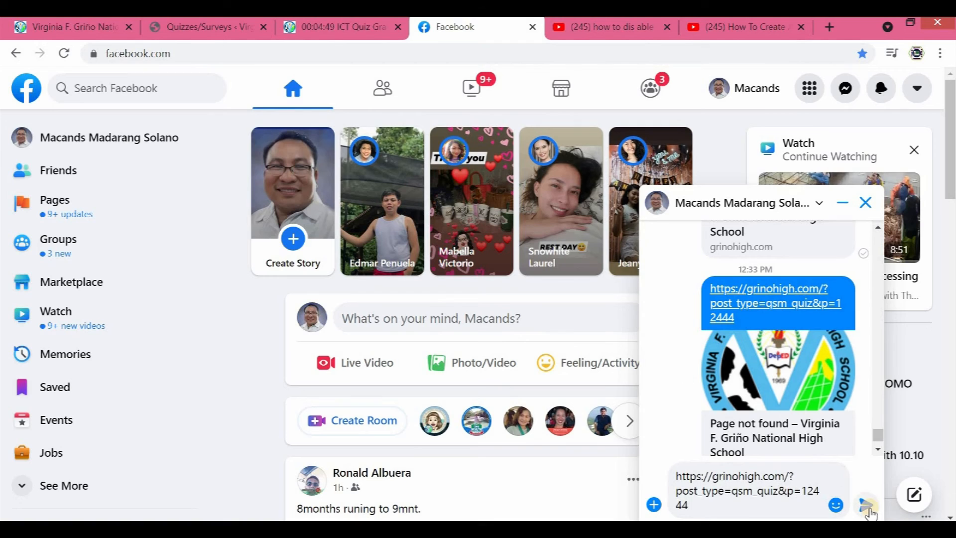
pyautogui.click(866, 504)
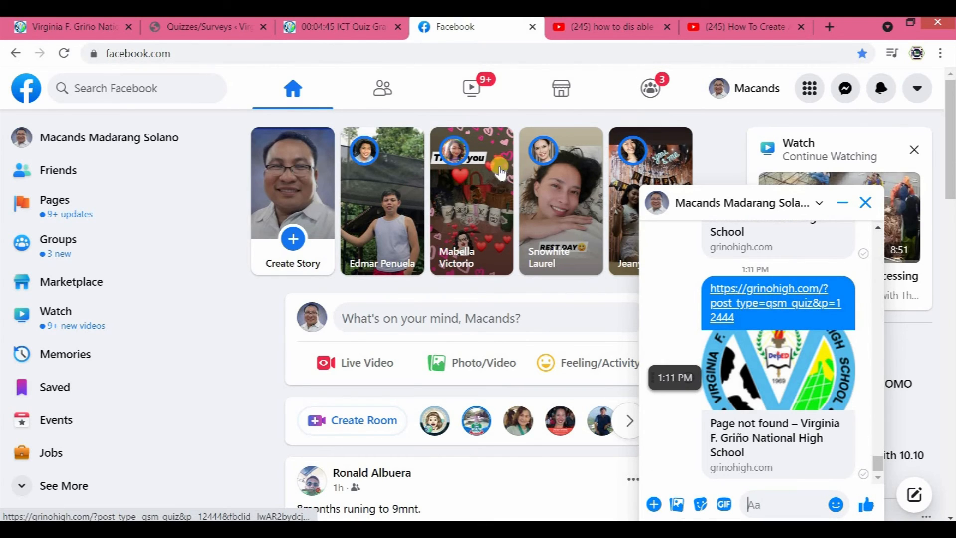
# - Close the quiz preview and the Quizzes/Surveys list, and log out of the school website
pyautogui.click(383, 31)
pyautogui.click(397, 28)
pyautogui.click(263, 28)
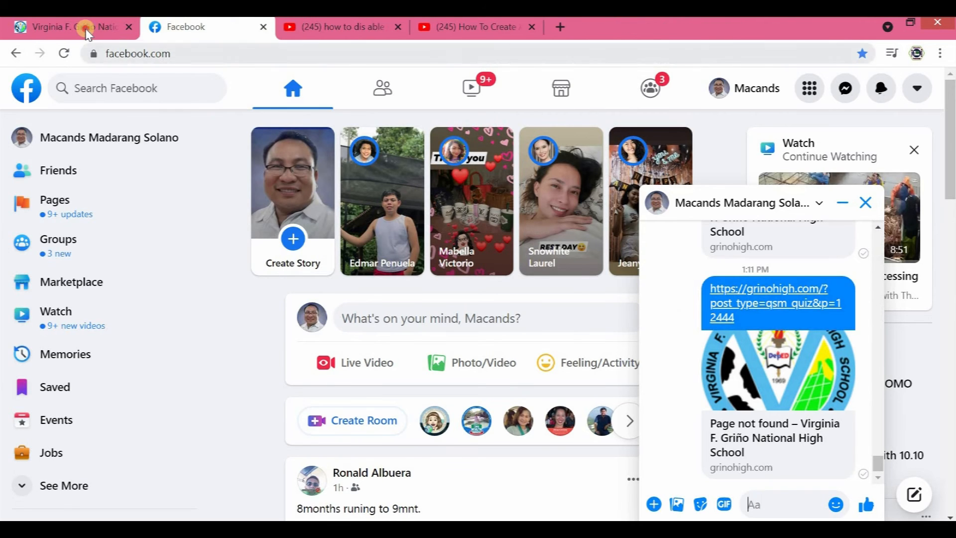
pyautogui.click(87, 29)
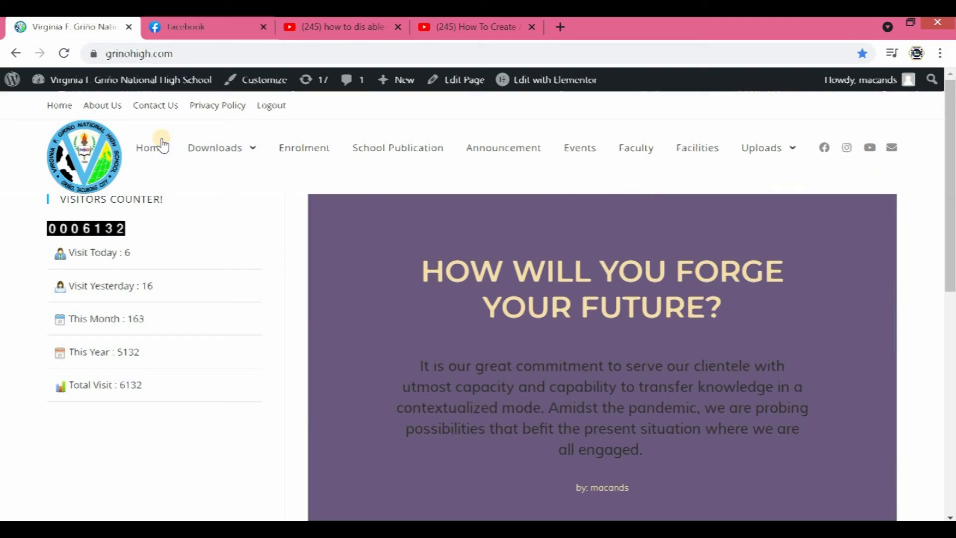
pyautogui.click(271, 107)
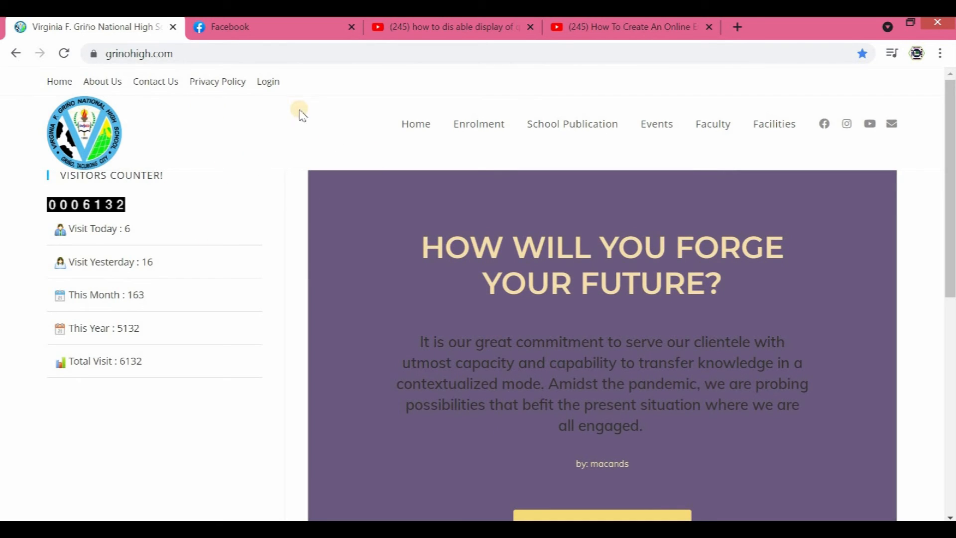
# - Open the sent quiz link from the Facebook chat while logged out, and log in with the prefilled account
pyautogui.click(292, 31)
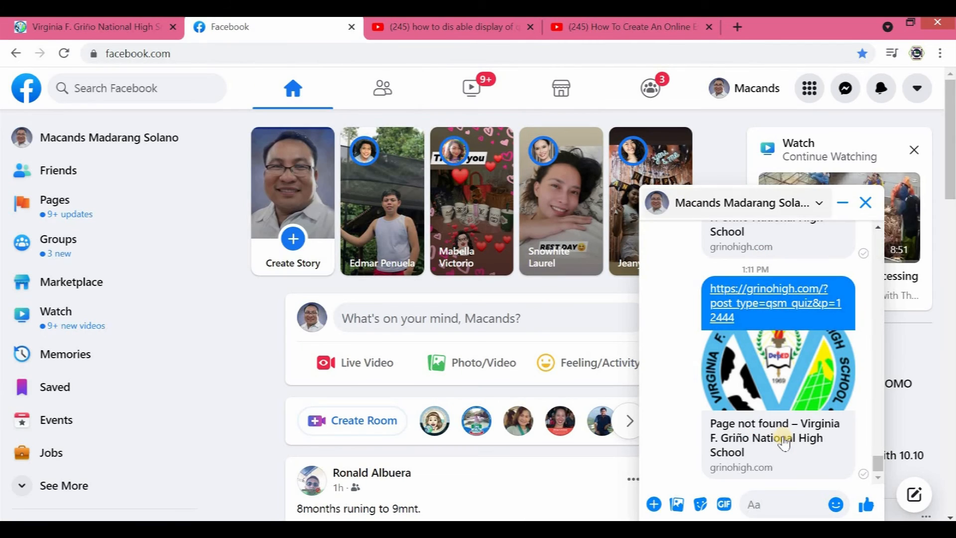
pyautogui.click(732, 285)
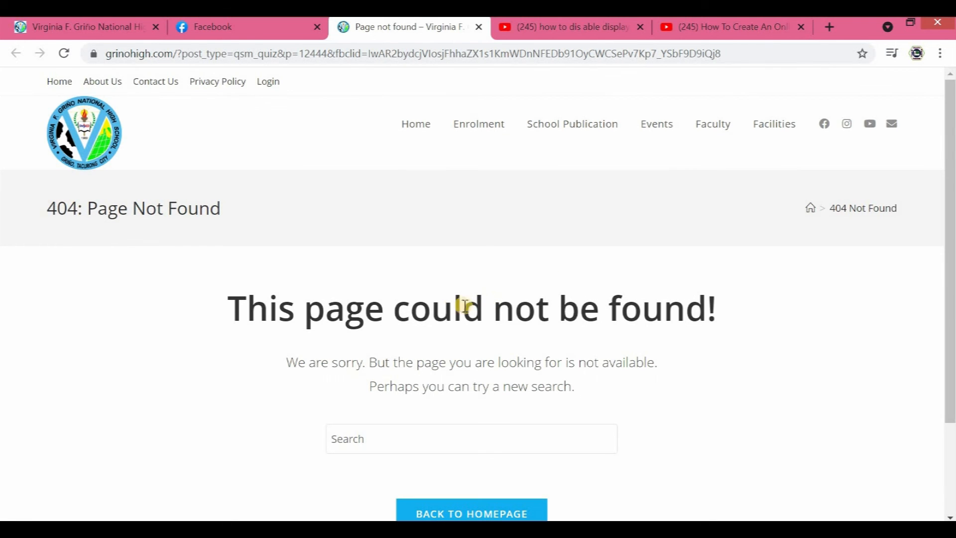
pyautogui.scroll(-2, 453, 284)
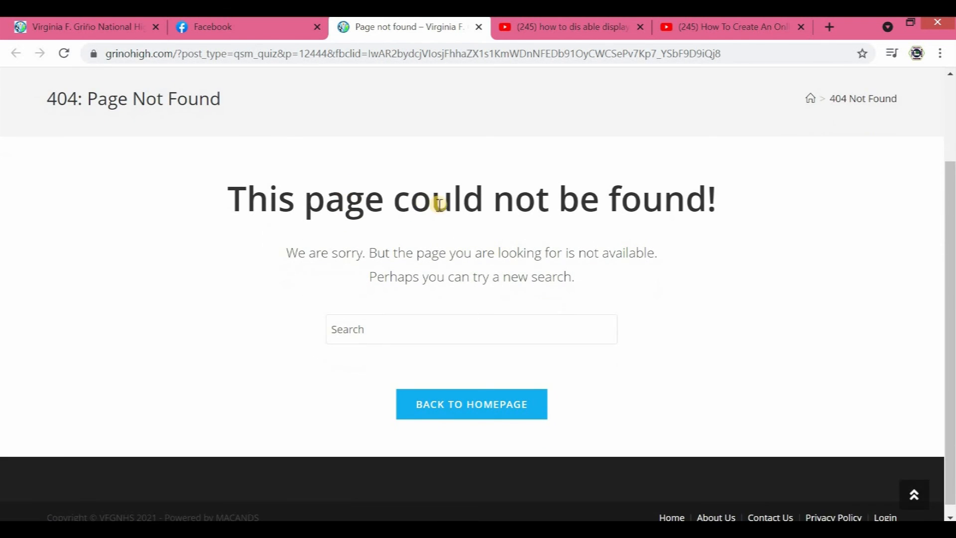
pyautogui.scroll(2, 428, 215)
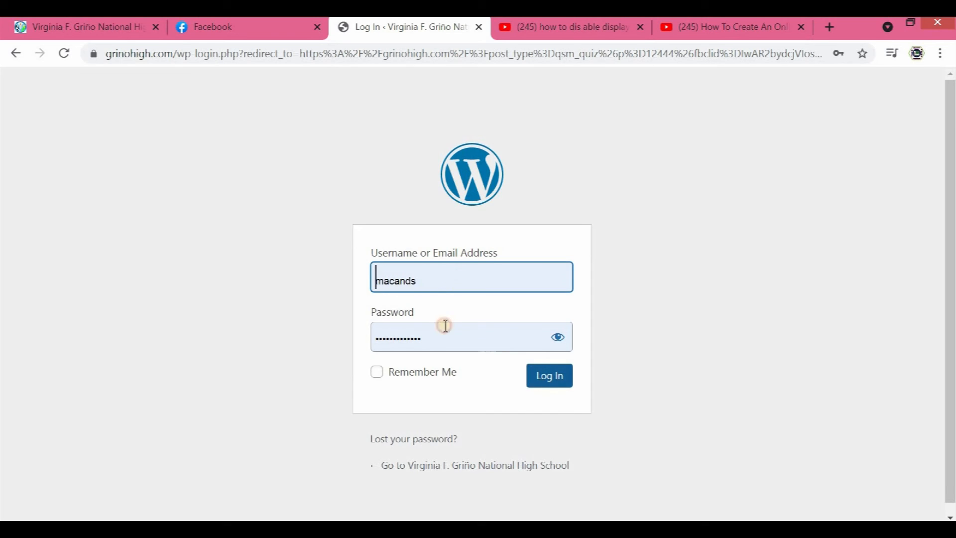
pyautogui.press('Return')
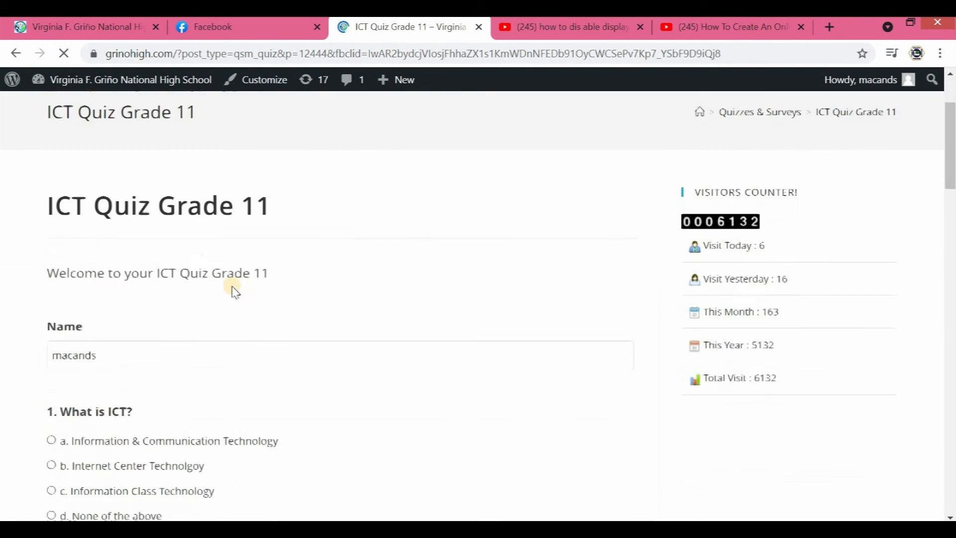
# - Answer questions 1 to 4 with Information & Communication Technology, Monitor, Powerpoint and RAM
pyautogui.scroll(-6, 243, 277)
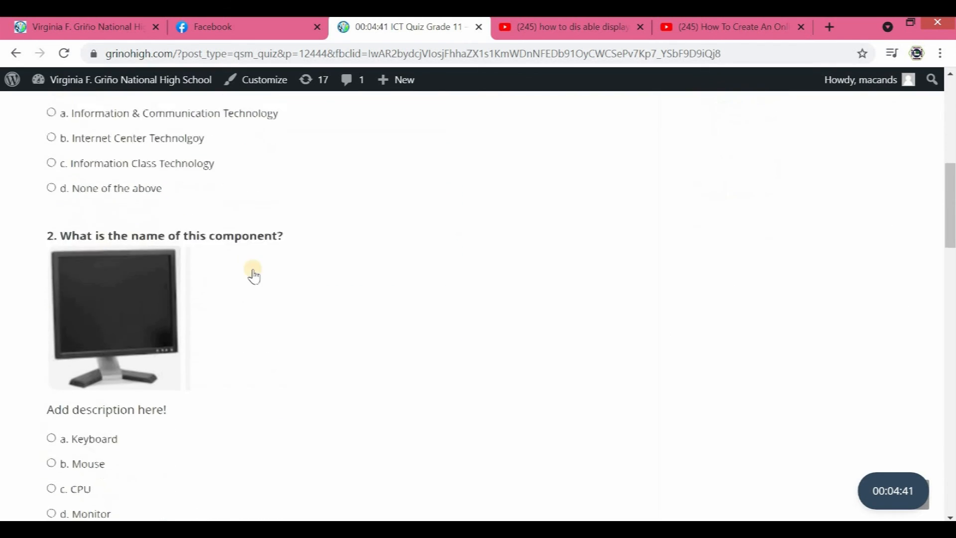
pyautogui.scroll(-7, 254, 277)
pyautogui.scroll(5, 247, 279)
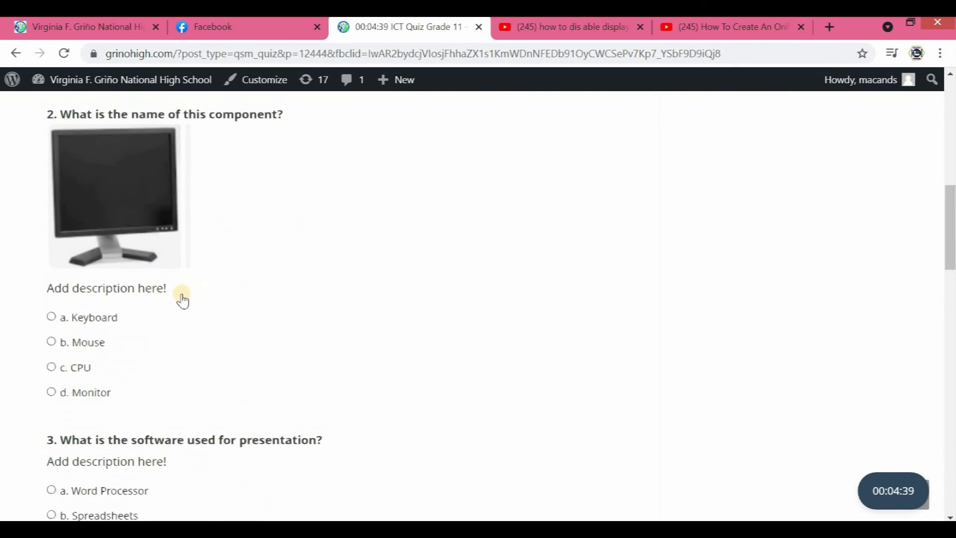
pyautogui.scroll(5, 183, 300)
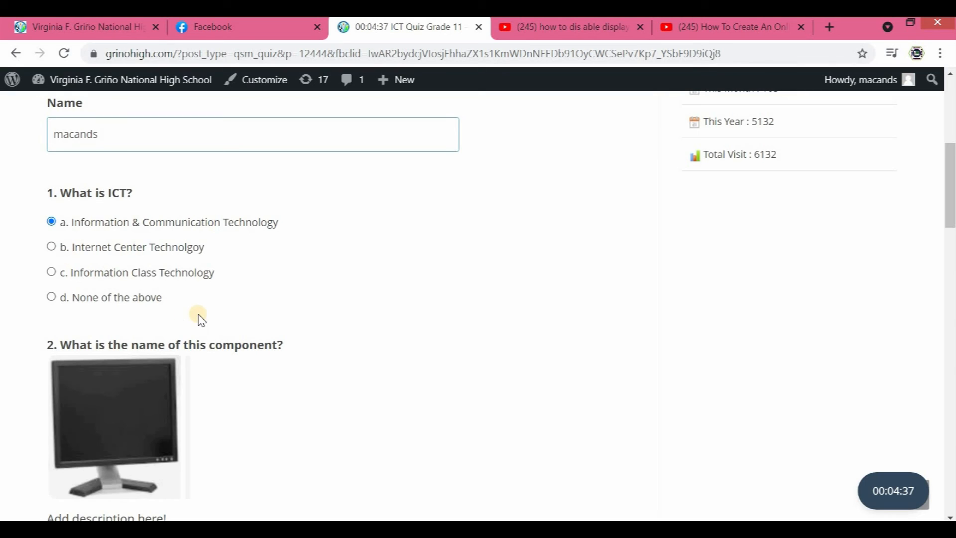
pyautogui.scroll(-6, 134, 314)
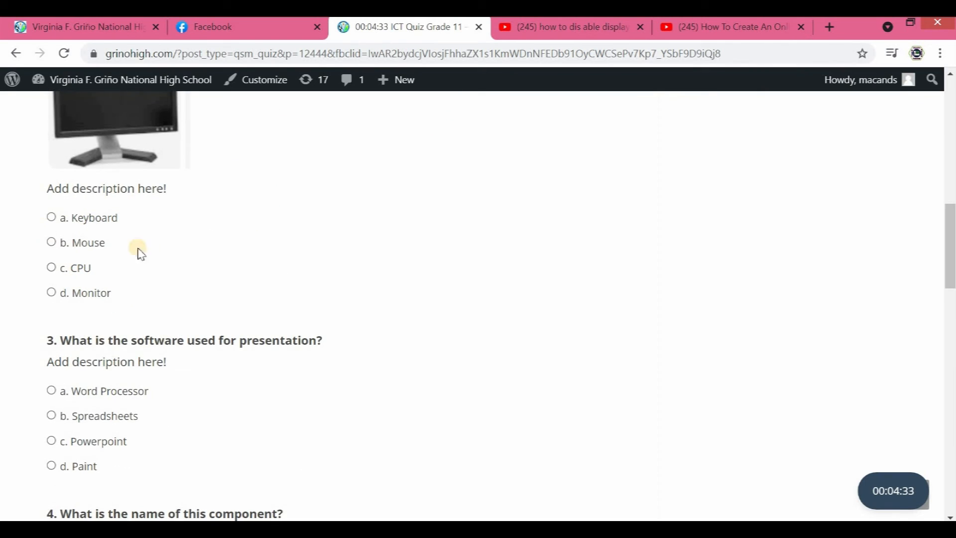
pyautogui.scroll(1, 58, 340)
pyautogui.scroll(1, 58, 339)
pyautogui.click(51, 408)
pyautogui.scroll(-4, 150, 368)
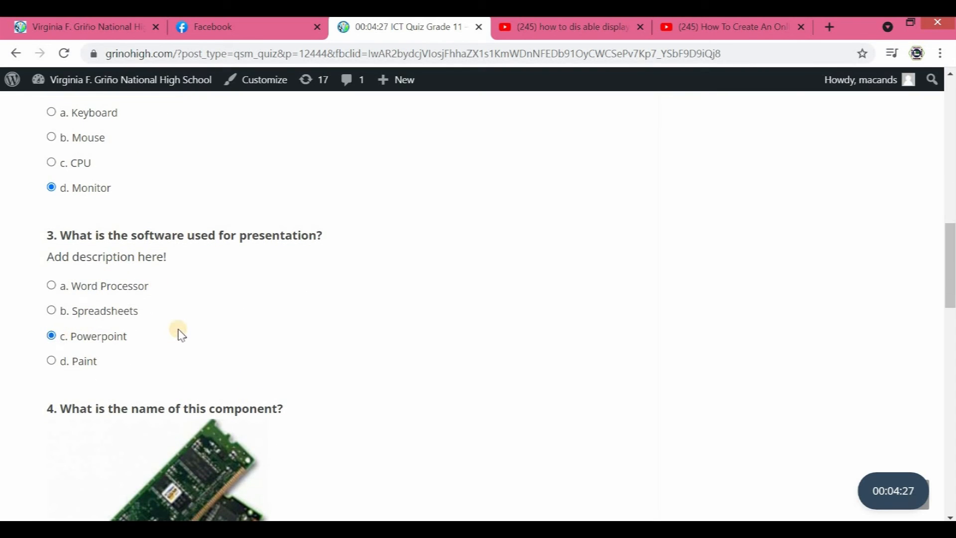
pyautogui.scroll(-4, 182, 336)
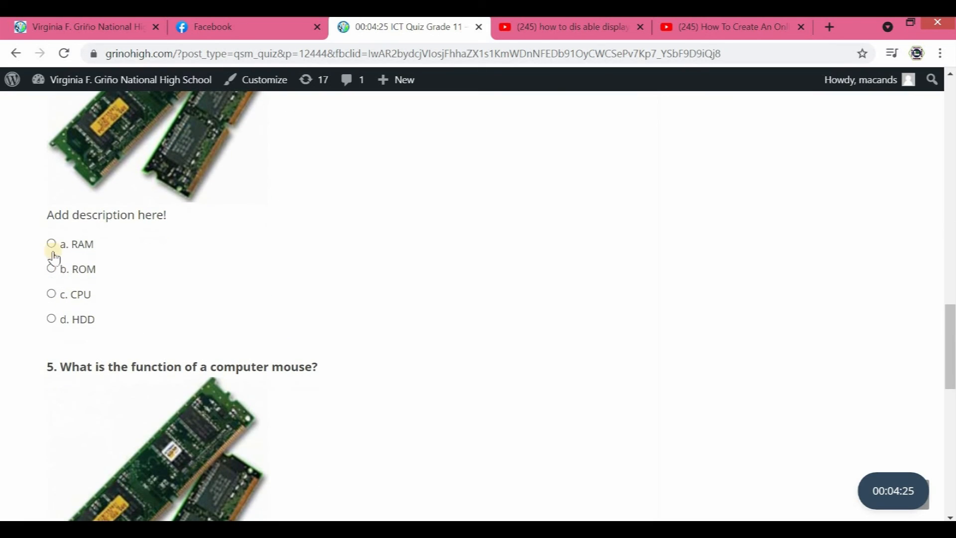
pyautogui.click(67, 253)
# - Answer question 5 with "to type" and submit the quiz
pyautogui.scroll(-7, 154, 289)
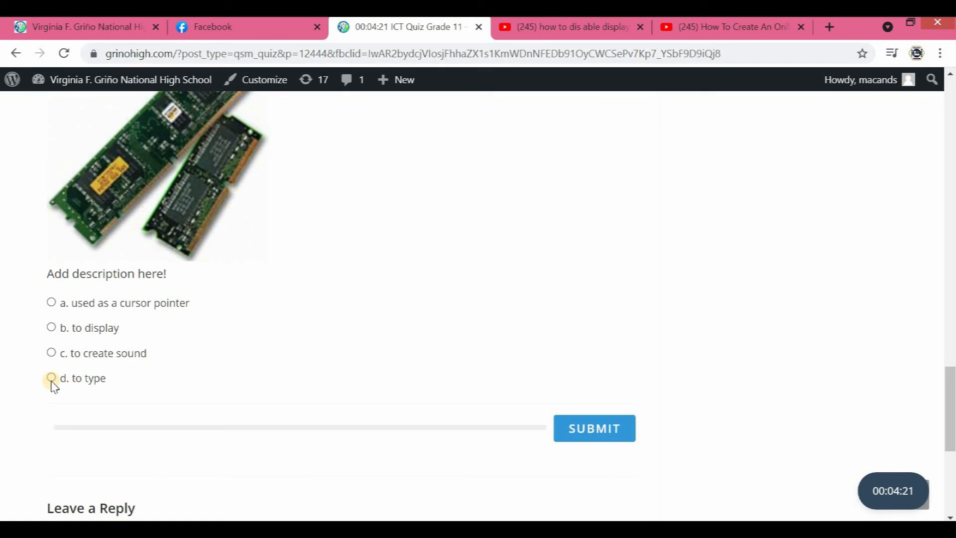
pyautogui.click(66, 388)
pyautogui.click(580, 434)
pyautogui.click(583, 434)
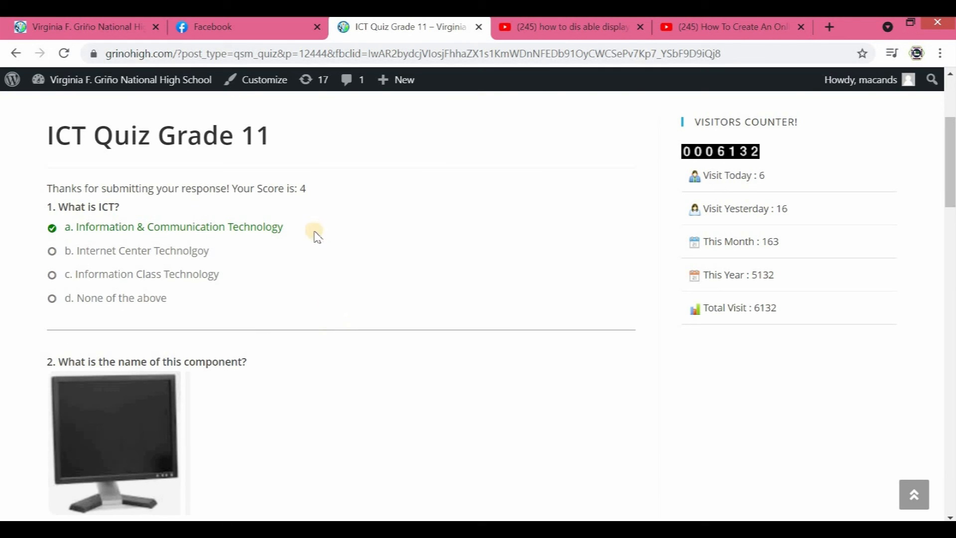
# - Check the score and the marked answers for all five questions on the results page
pyautogui.doubleClick(309, 190)
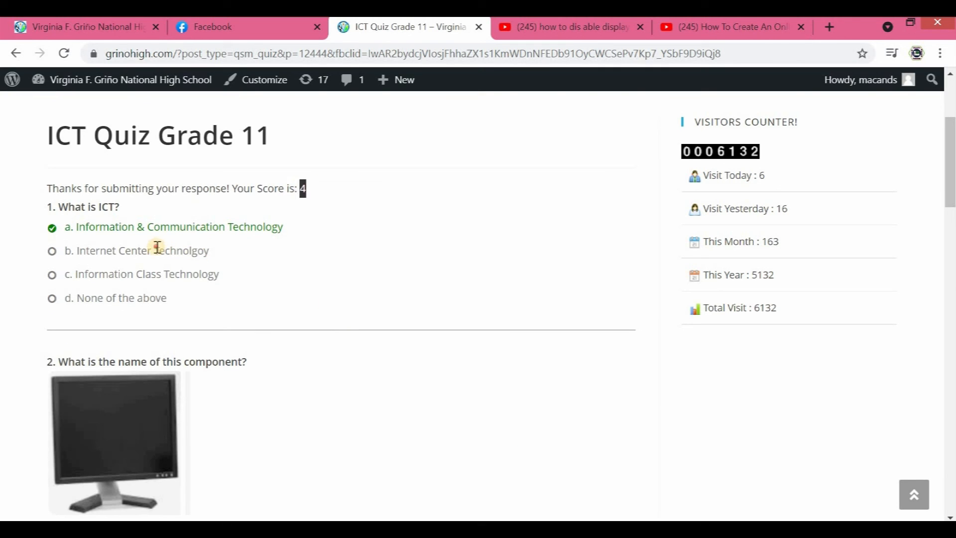
pyautogui.scroll(-20, 144, 303)
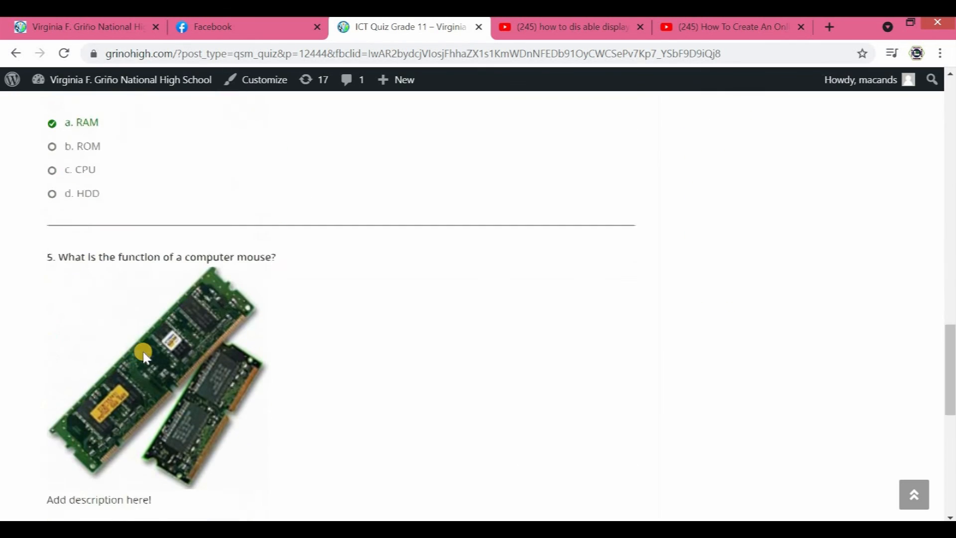
pyautogui.scroll(-2, 149, 389)
pyautogui.scroll(20, 237, 395)
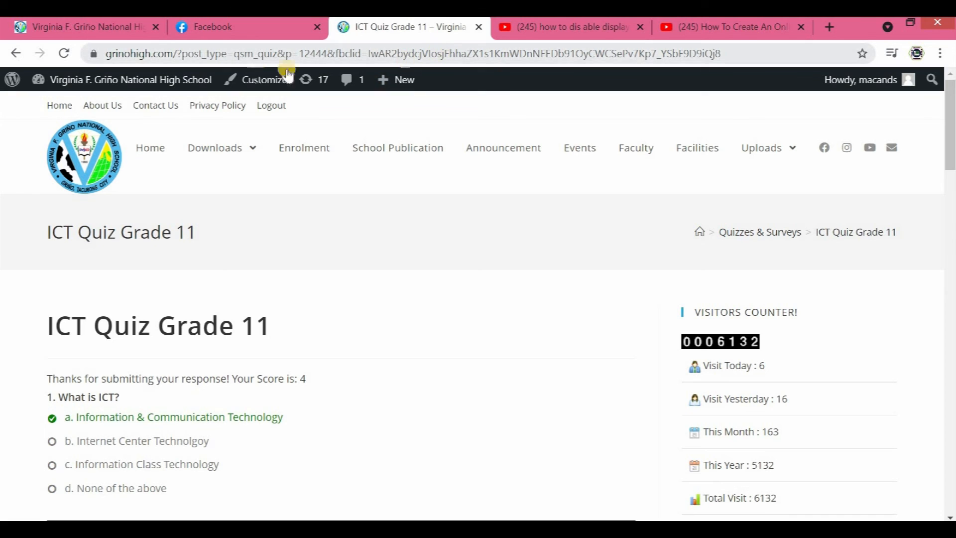
# - Return to the school website's homepage and log in with the saved account
pyautogui.click(128, 33)
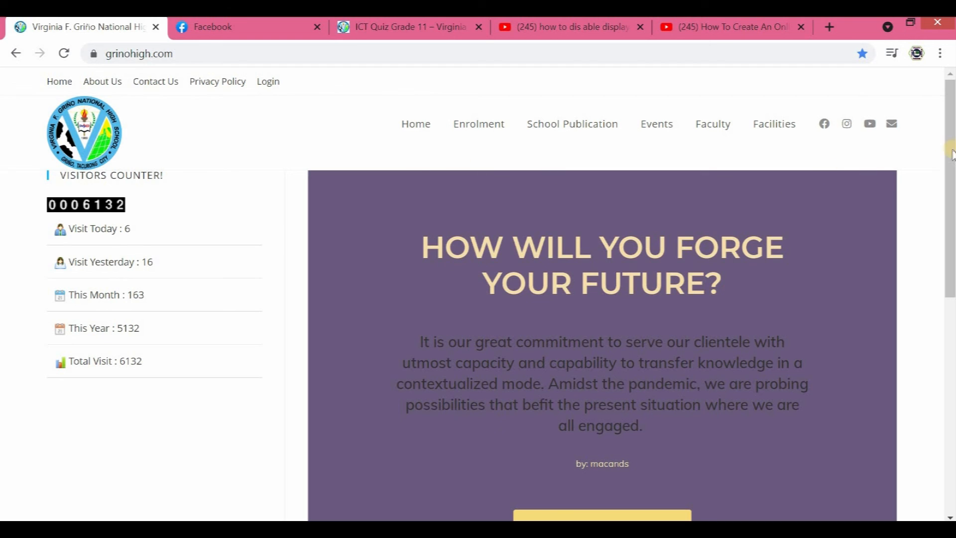
pyautogui.scroll(-7, 936, 165)
pyautogui.scroll(6, 928, 178)
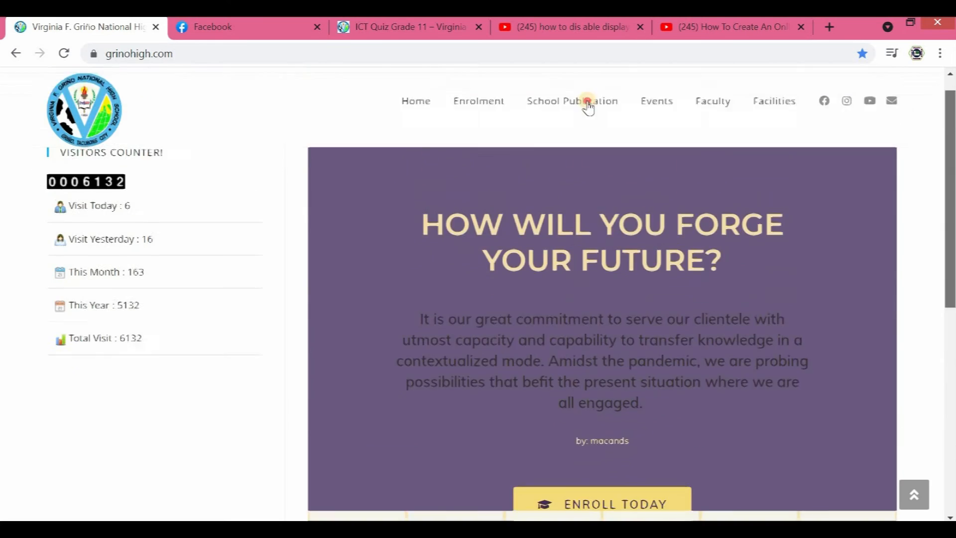
pyautogui.moveTo(587, 103); pyautogui.dragTo(388, 90)
pyautogui.click(272, 85)
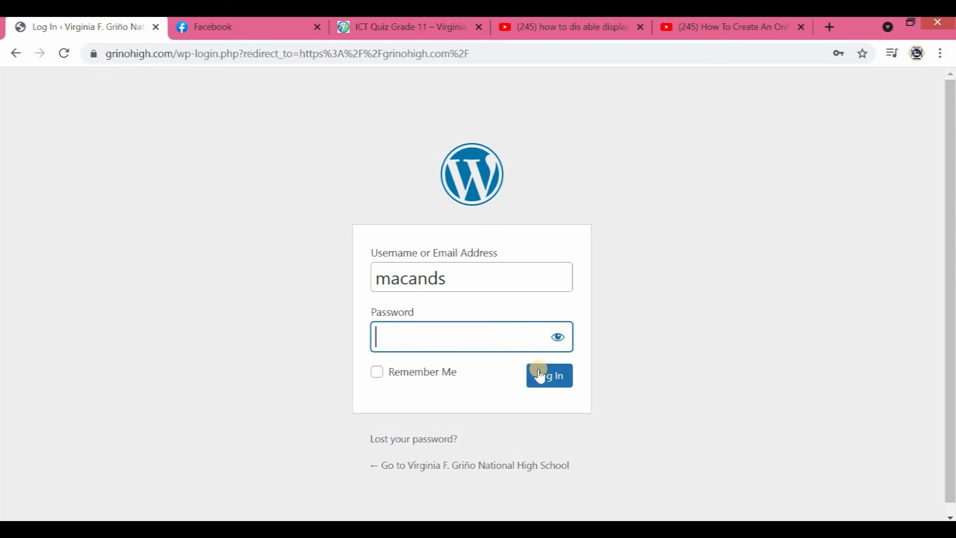
pyautogui.hotkey('ctrl', 'v')
pyautogui.click(540, 376)
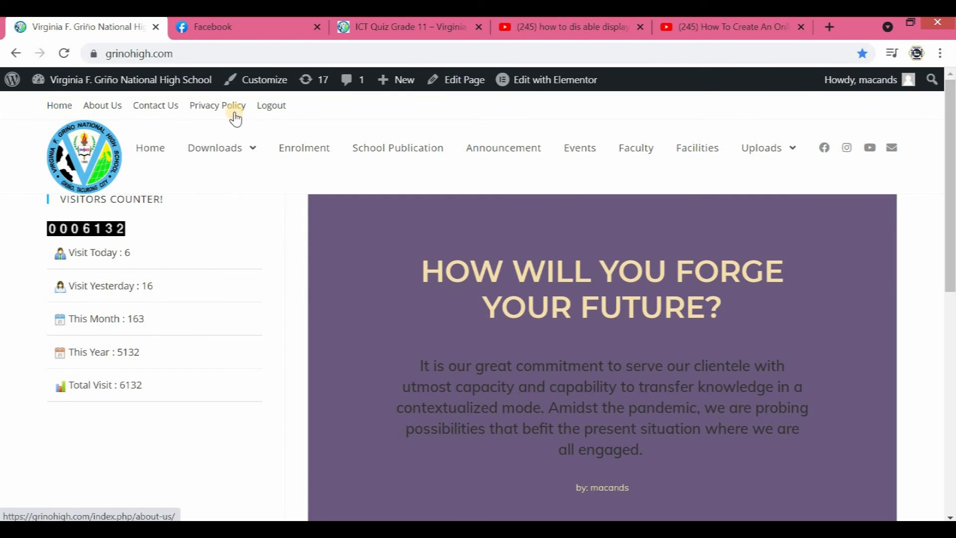
# - Open the WordPress dashboard in a separate browser tab and go to the QSM Quizzes/Surveys list
pyautogui.moveTo(192, 170)
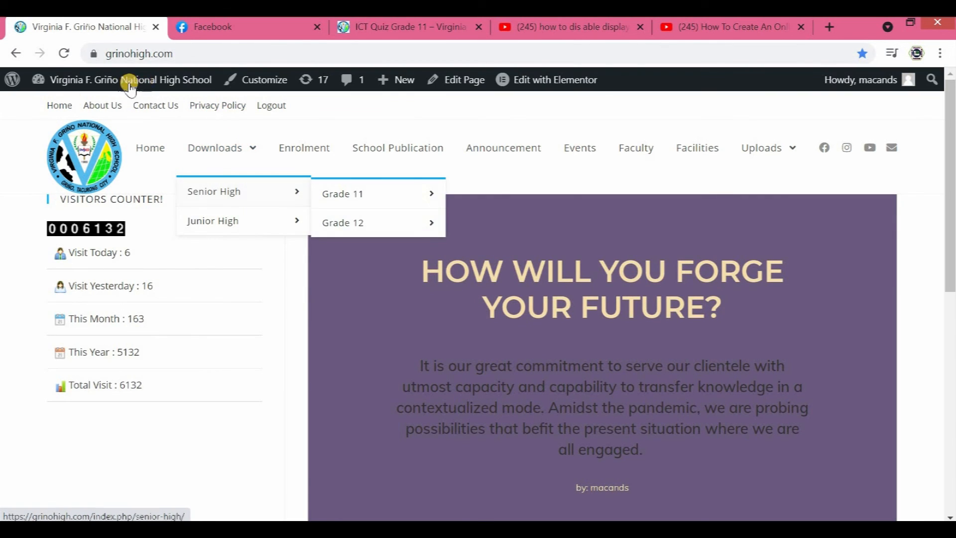
pyautogui.moveTo(96, 81)
pyautogui.middleClick(85, 118)
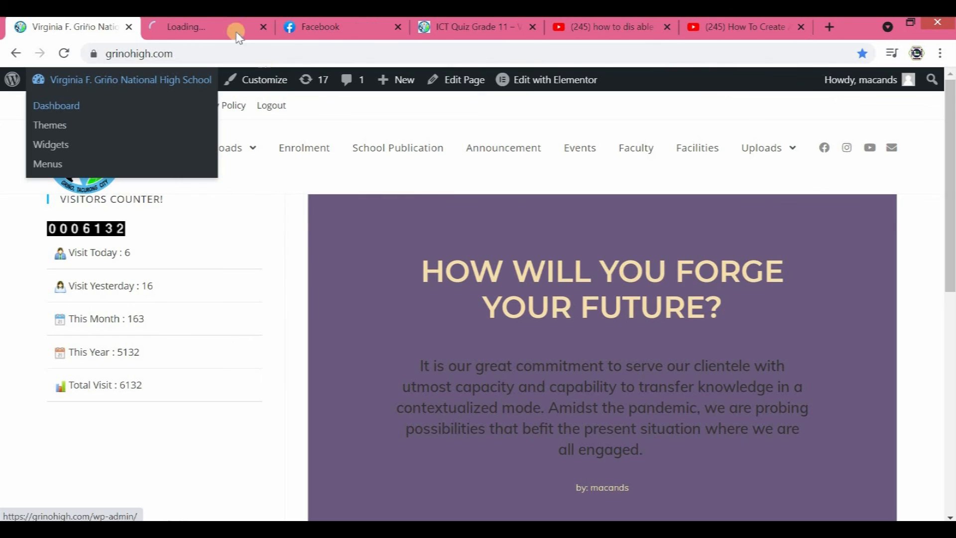
pyautogui.click(207, 27)
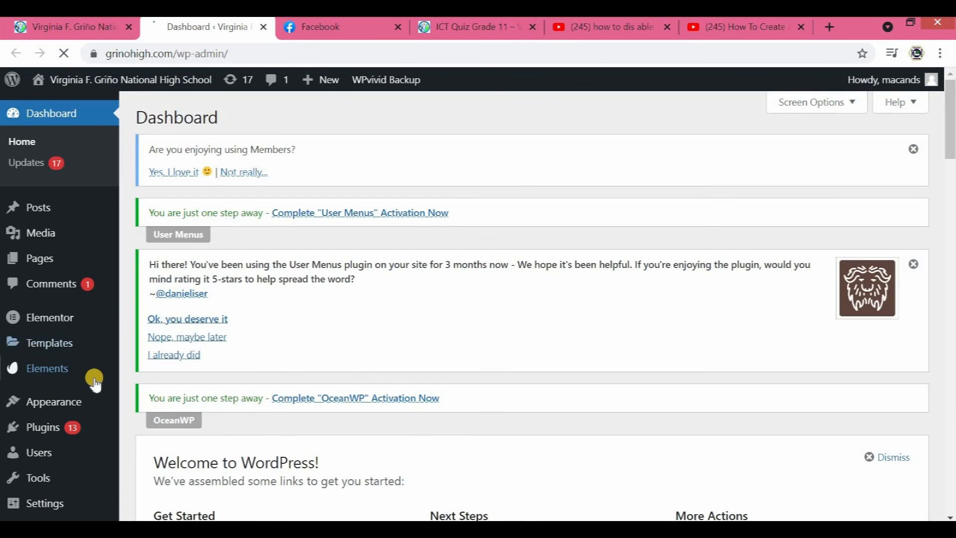
pyautogui.scroll(-6, 94, 383)
pyautogui.moveTo(38, 477)
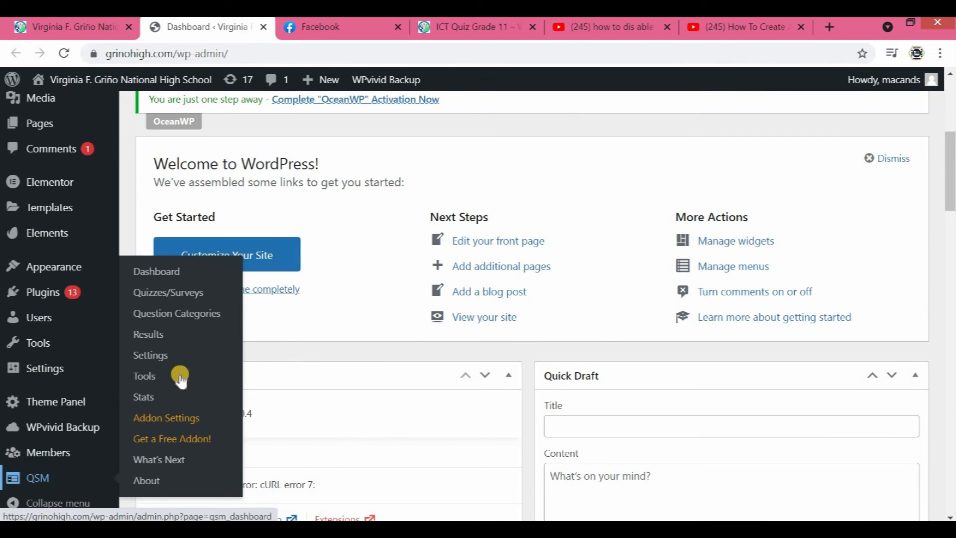
pyautogui.click(184, 298)
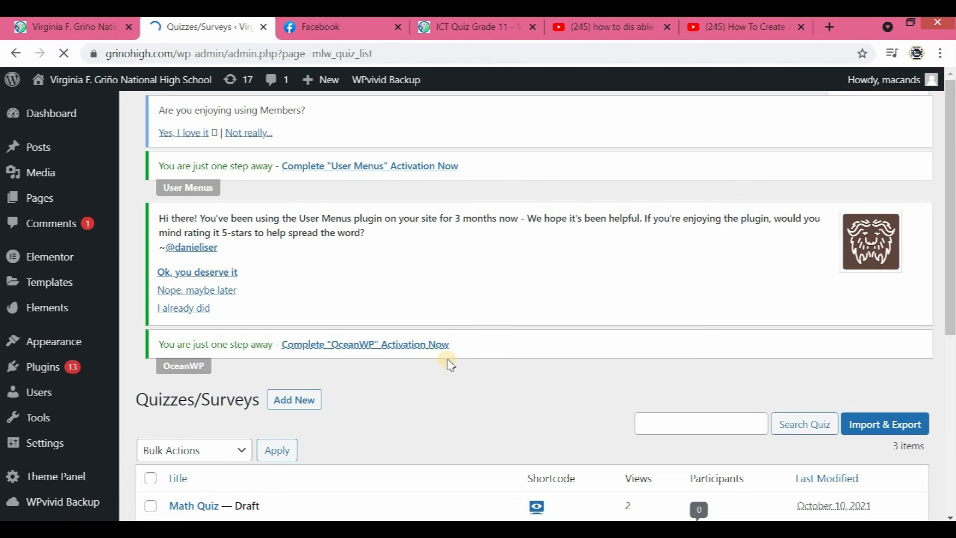
# - Open the ICT Quiz Grade 11 for editing and display its results page settings
pyautogui.scroll(-5, 419, 364)
pyautogui.moveTo(274, 353)
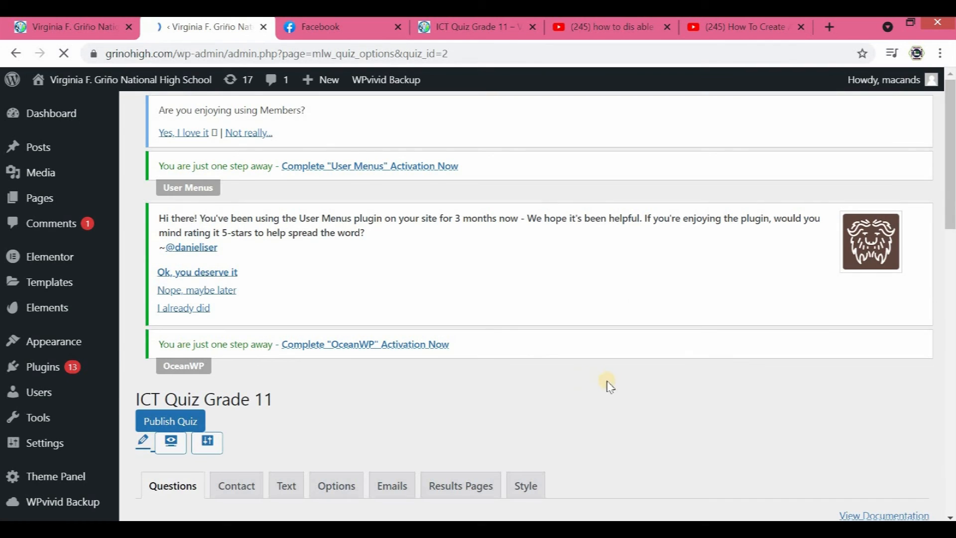
pyautogui.scroll(-2, 565, 367)
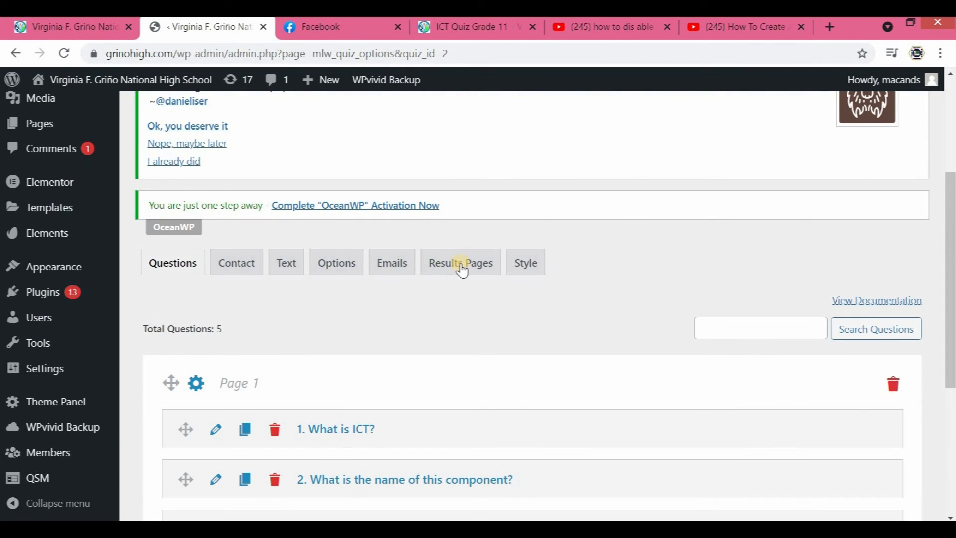
pyautogui.click(461, 264)
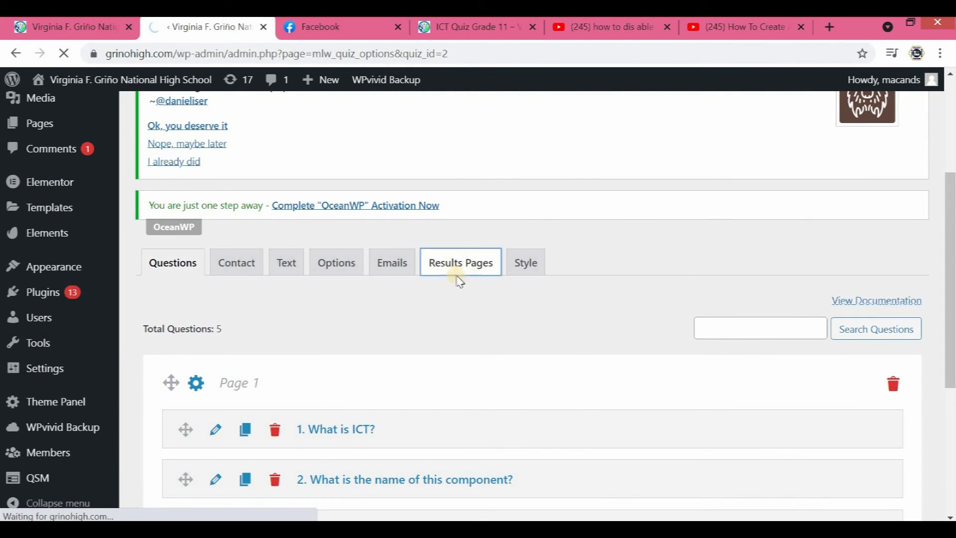
pyautogui.scroll(-2, 628, 414)
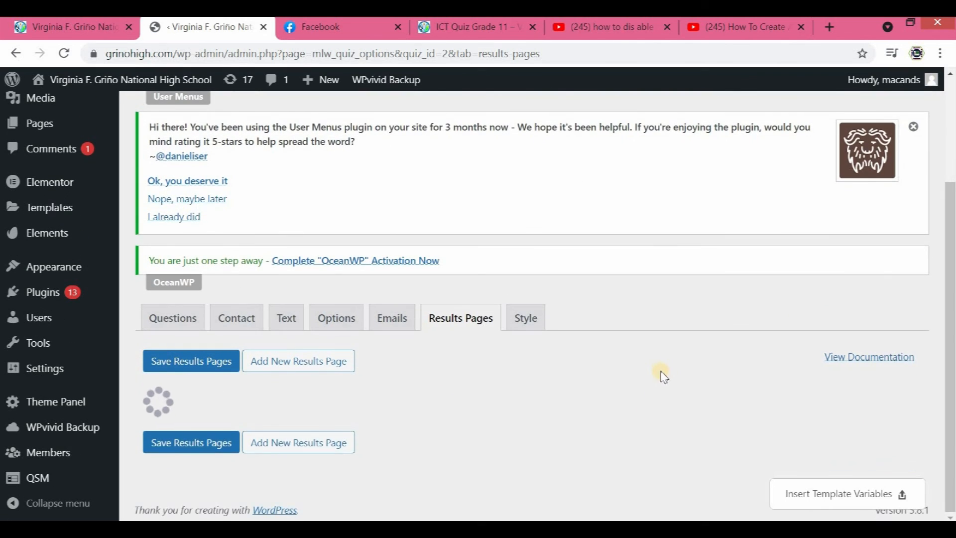
# - Remove the %QUESTIONS_ANSWERS% variable from the results page text, keeping %AMOUNT_CORRECT%, and save the results pages
pyautogui.scroll(-4, 697, 388)
pyautogui.moveTo(637, 388); pyautogui.dragTo(550, 396)
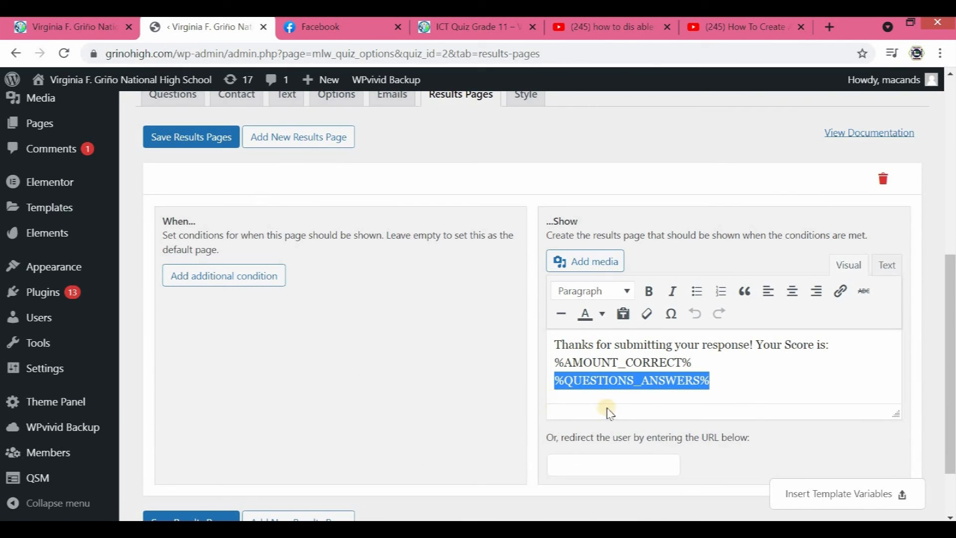
pyautogui.press('BackSpace')
pyautogui.scroll(-2, 219, 433)
pyautogui.click(207, 441)
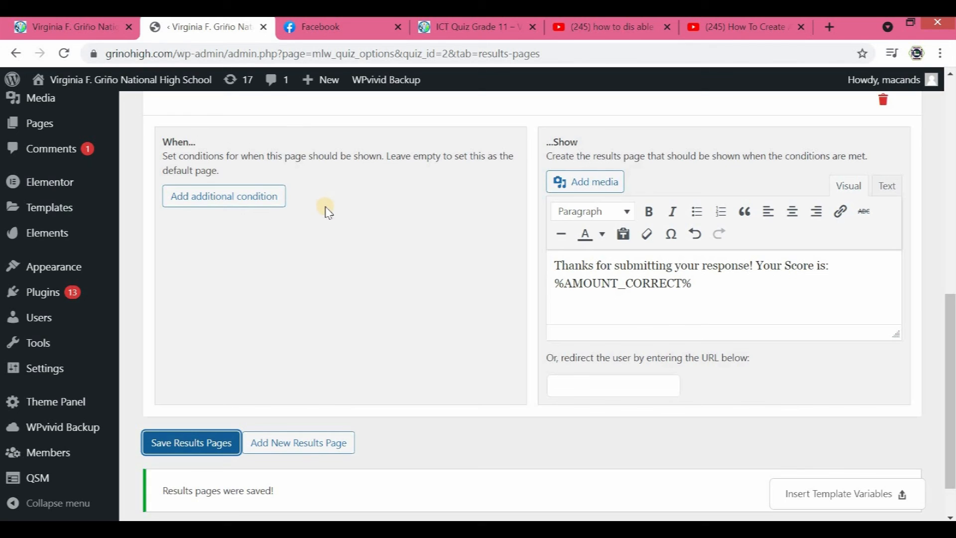
# - Close the quiz editor and the old quiz results, and reopen the quiz from its shared link in the Facebook chat
pyautogui.scroll(8, 309, 149)
pyautogui.click(264, 26)
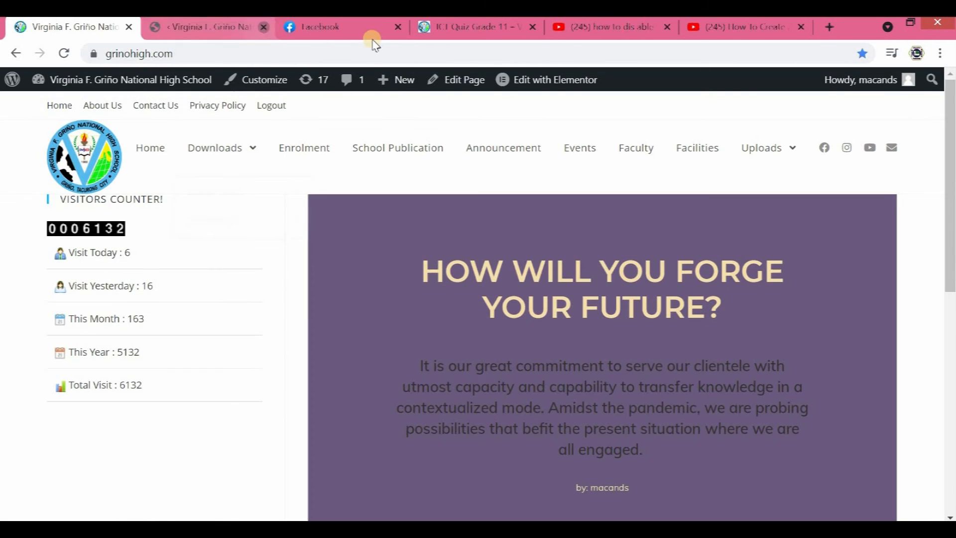
pyautogui.middleClick(300, 29)
pyautogui.click(229, 26)
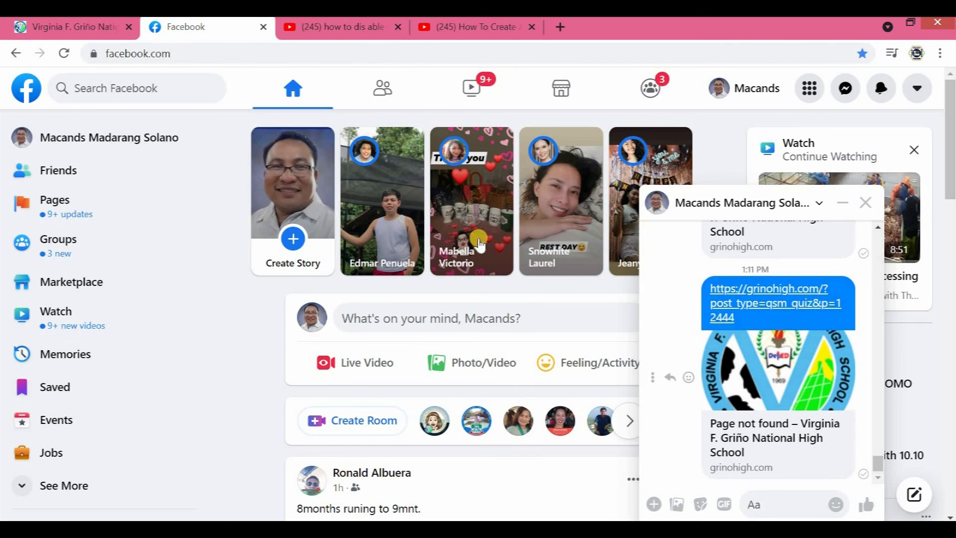
pyautogui.click(760, 443)
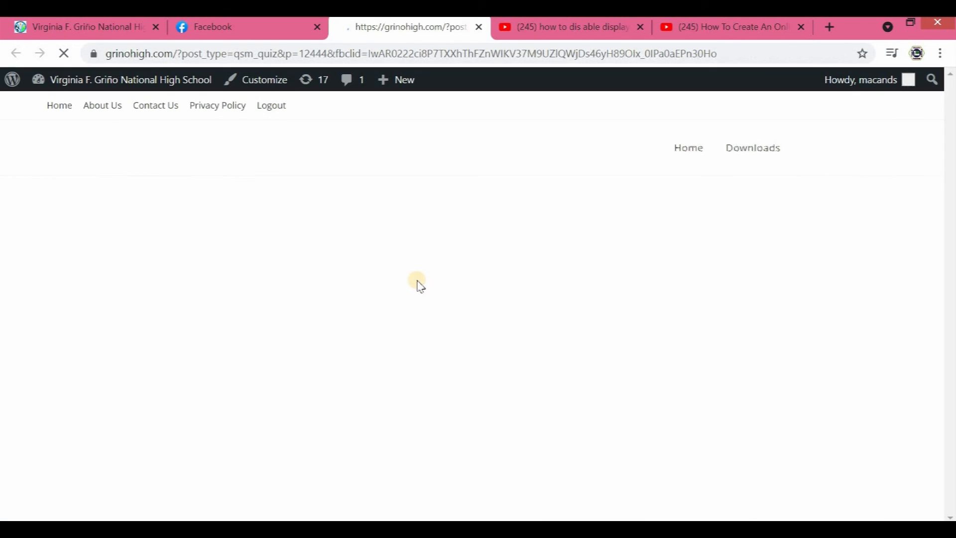
# - Answer quiz questions 1 to 4, choosing Monitor for question 2 and RAM for question 4
pyautogui.scroll(-4, 169, 376)
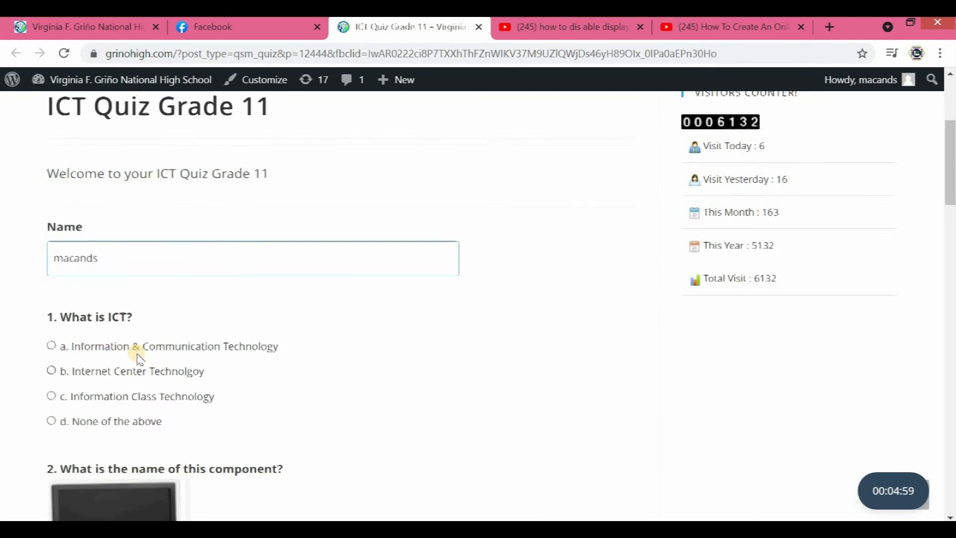
pyautogui.scroll(-8, 161, 394)
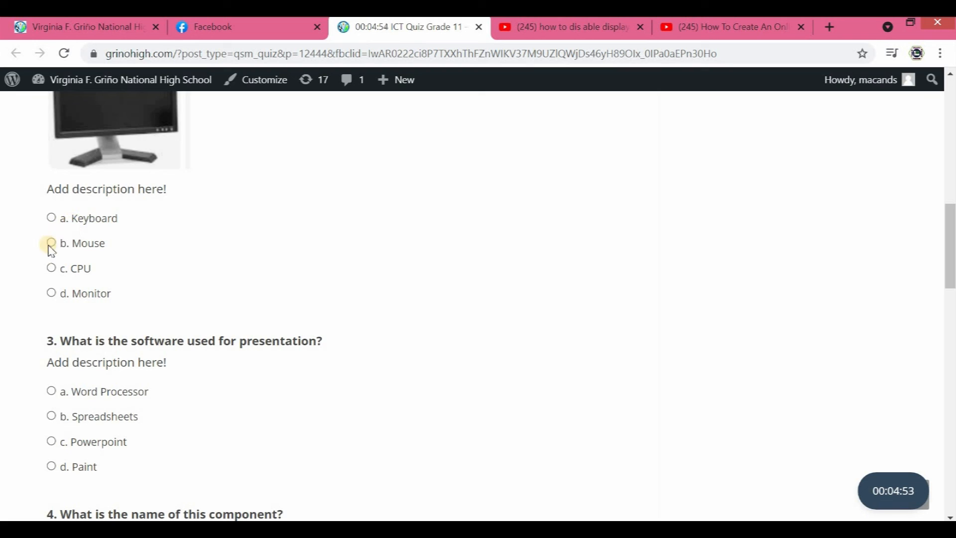
pyautogui.scroll(-2, 125, 396)
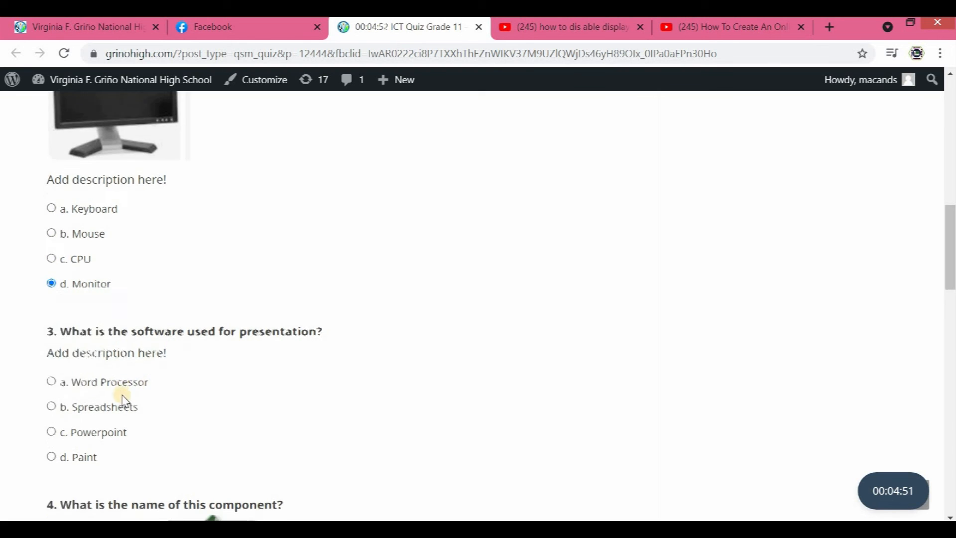
pyautogui.scroll(-8, 179, 416)
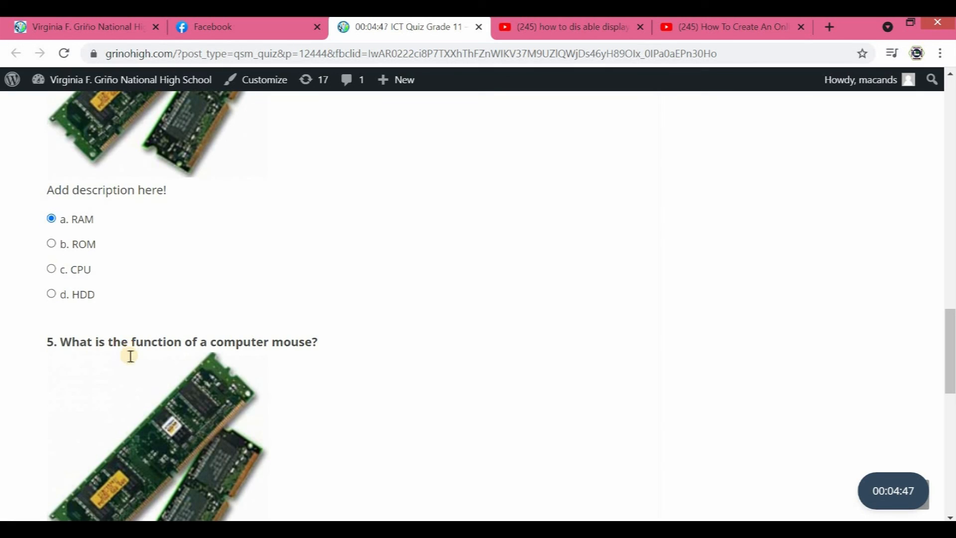
# - Answer question 5 about the computer mouse's function, submit the quiz, and check the results page
pyautogui.scroll(-6, 133, 357)
pyautogui.click(52, 278)
pyautogui.click(598, 418)
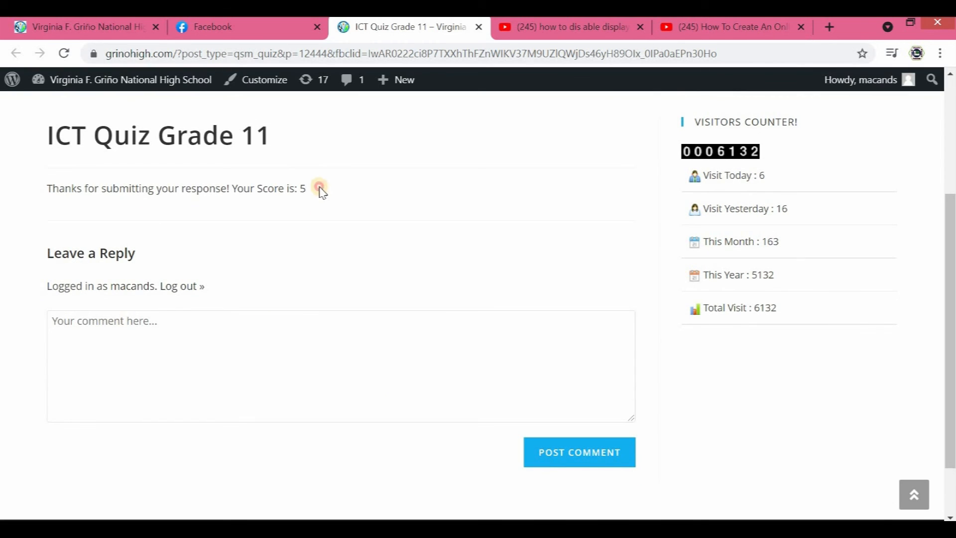
pyautogui.click(393, 212)
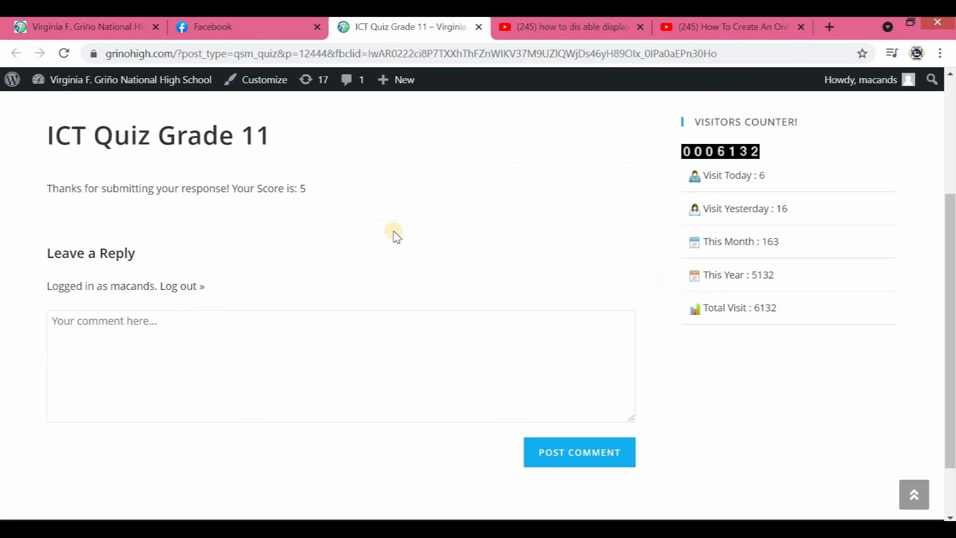